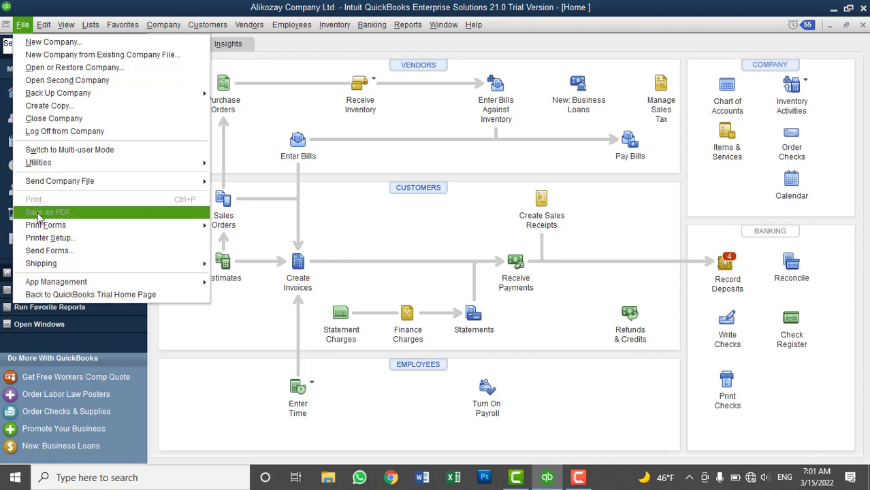
Step: Close the File menu so the Home page workflow is fully visible
{"action": "mouse_move", "coordinate": [46, 227]}
{"action": "left_click", "coordinate": [300, 55]}
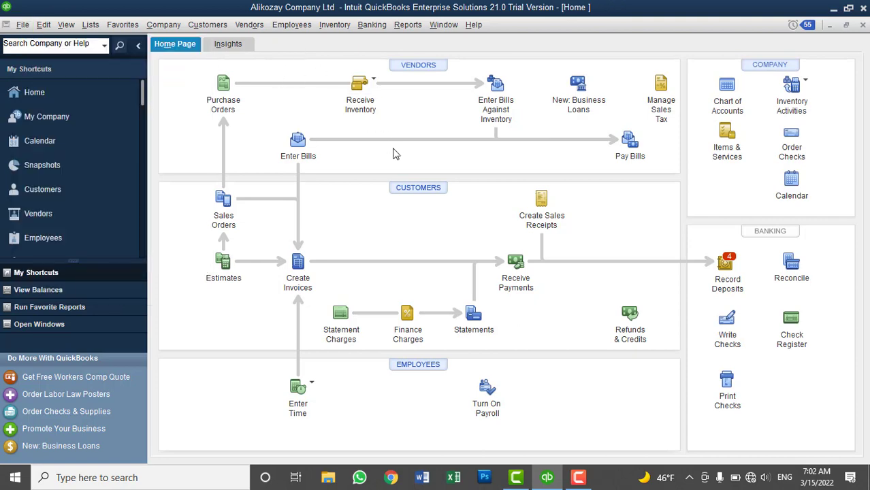
Step: Open paid invoice #8 for 10,000.00 AFN from the Customer Center transactions list
{"action": "left_click", "coordinate": [412, 195]}
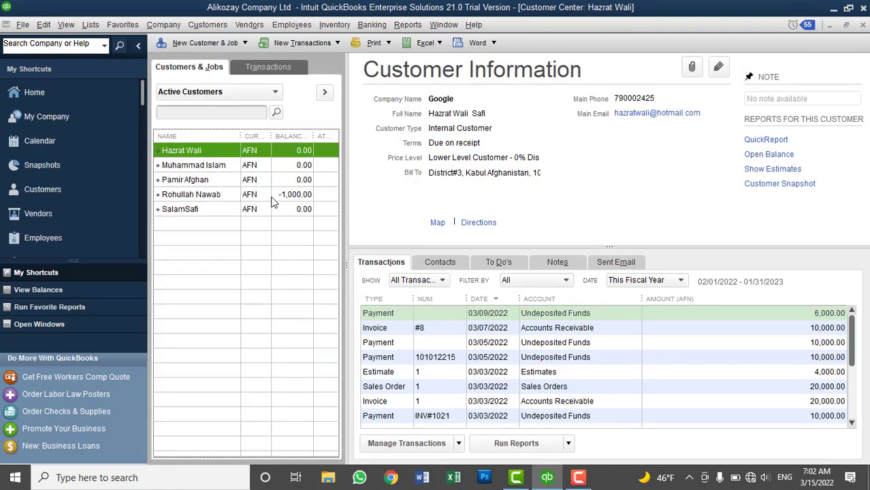
{"action": "left_click", "coordinate": [382, 328]}
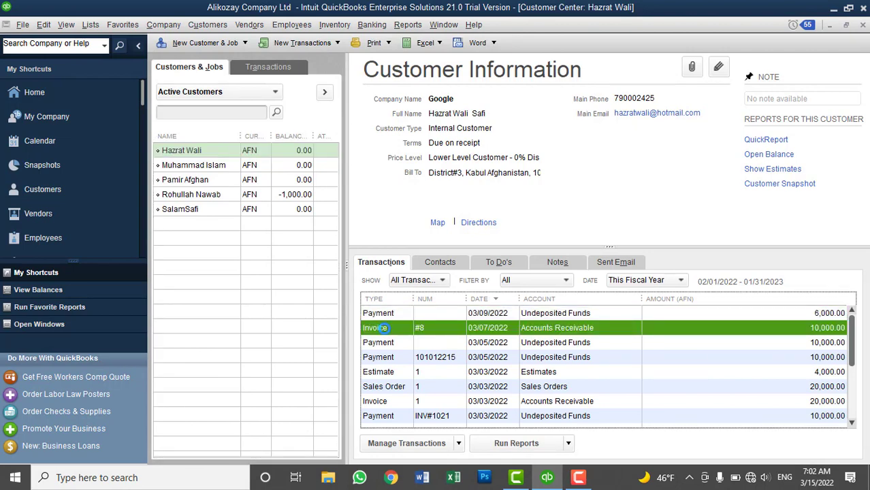
{"action": "double_click", "coordinate": [382, 328]}
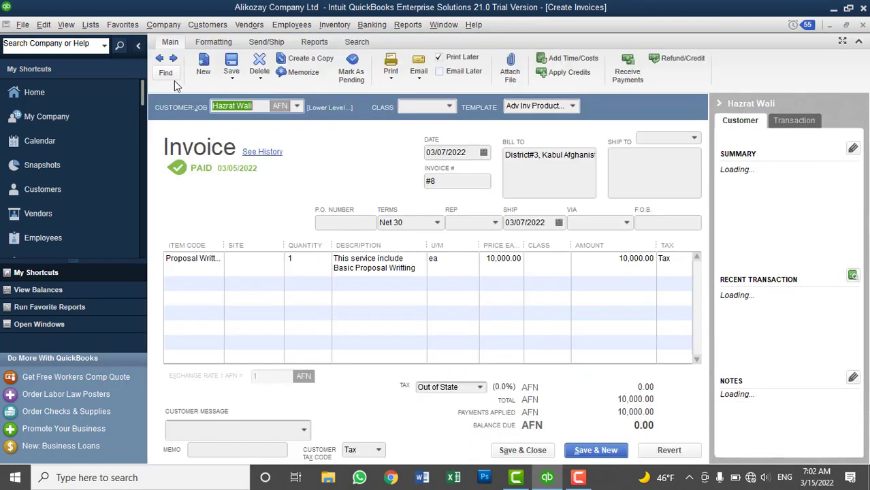
{"action": "left_click", "coordinate": [23, 25]}
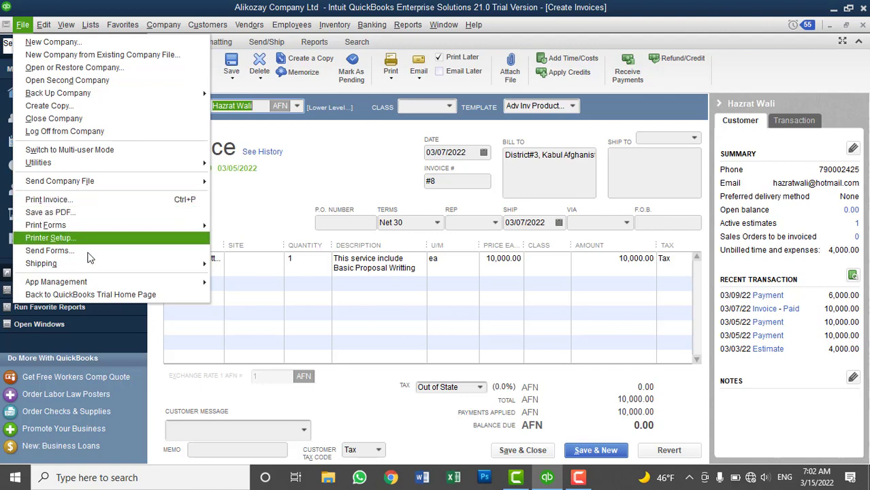
{"action": "mouse_move", "coordinate": [89, 266]}
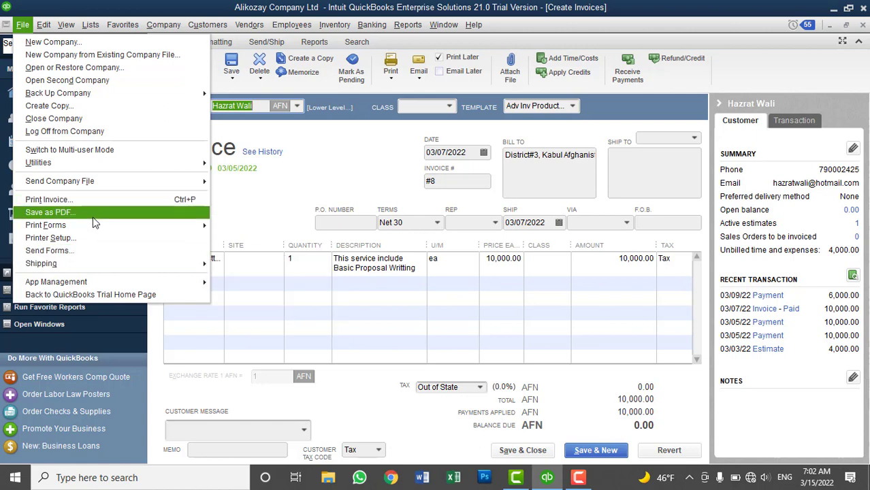
{"action": "mouse_move", "coordinate": [87, 167]}
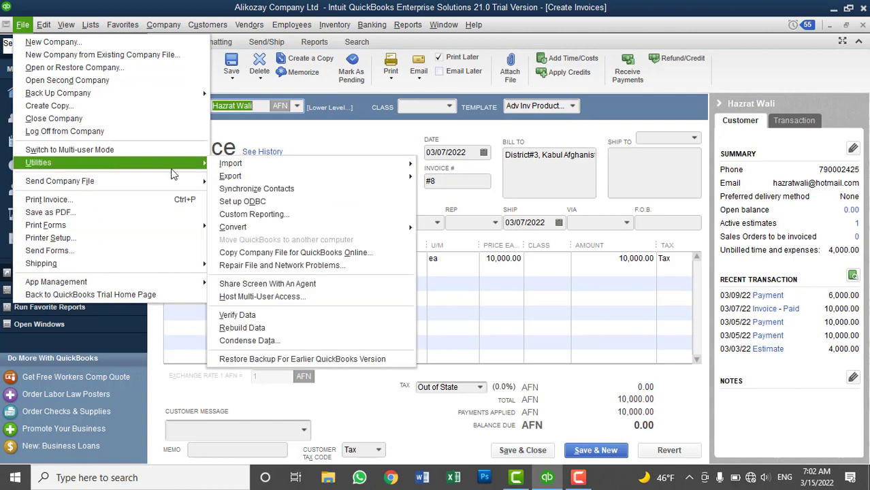
{"action": "mouse_move", "coordinate": [235, 177]}
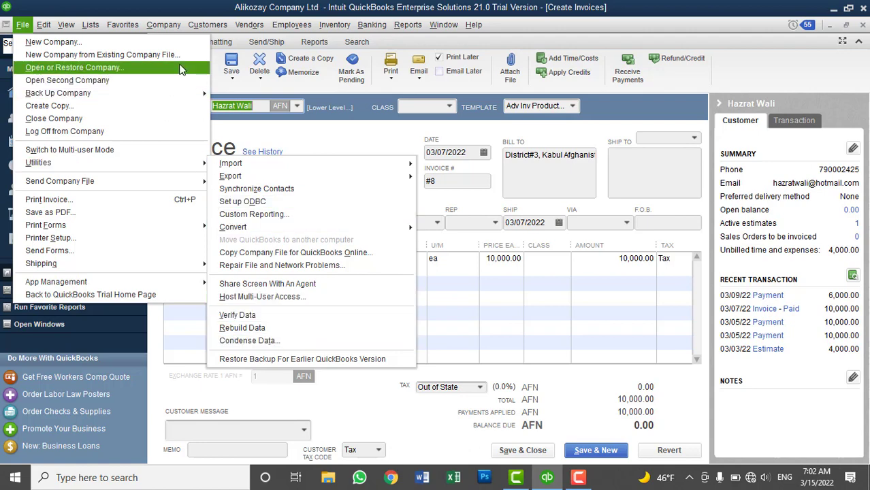
{"action": "mouse_move", "coordinate": [190, 95]}
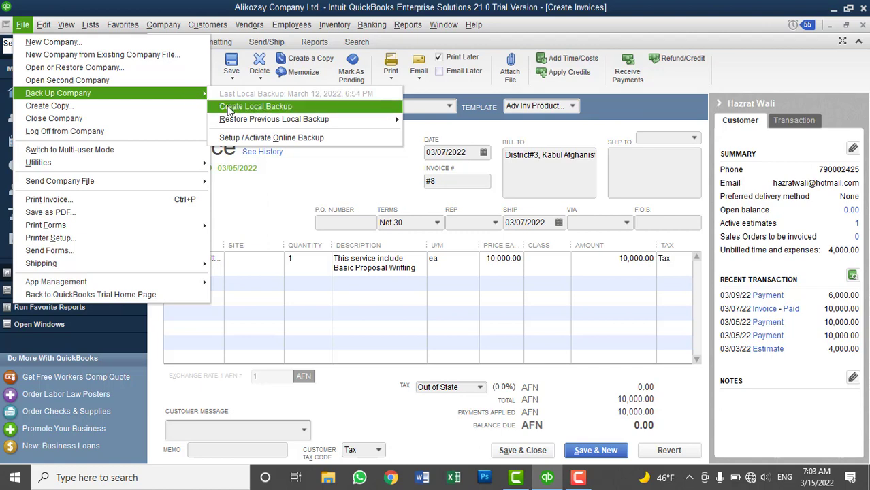
{"action": "mouse_move", "coordinate": [45, 25]}
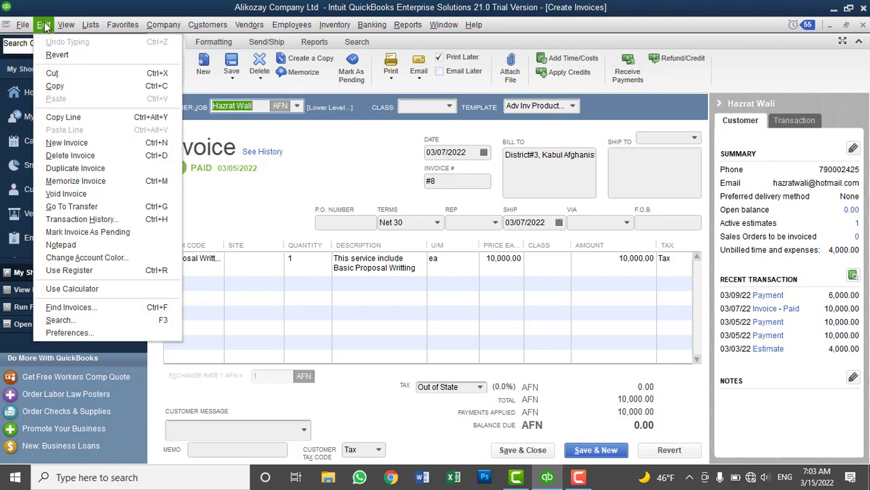
Step: Cancel the browser launch for Company > View Conversation List and suppress that prompt permanently
{"action": "mouse_move", "coordinate": [170, 26]}
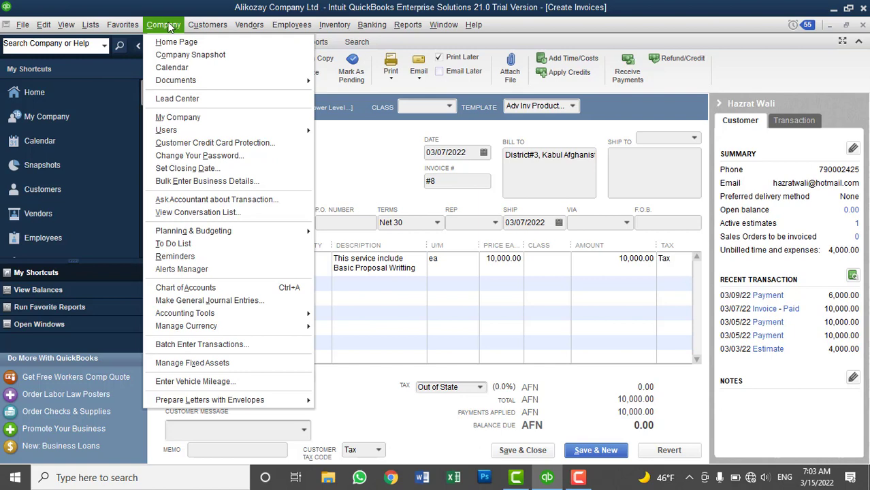
{"action": "mouse_move", "coordinate": [101, 26]}
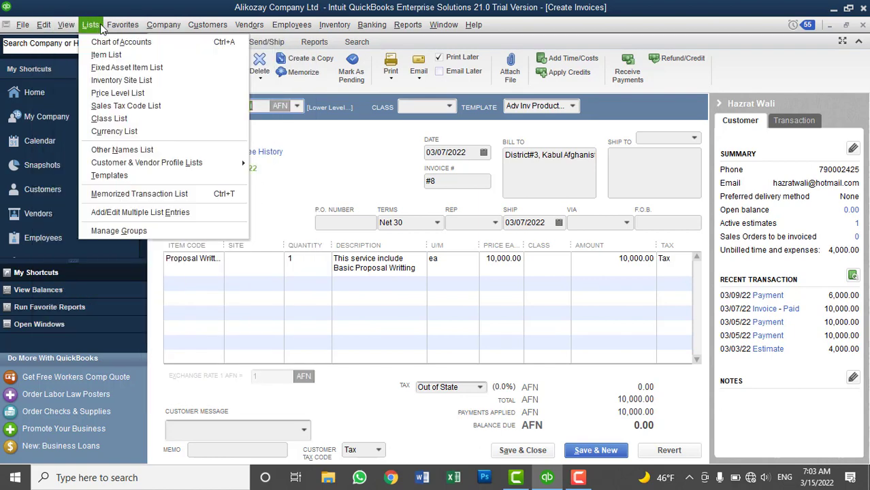
{"action": "mouse_move", "coordinate": [133, 26]}
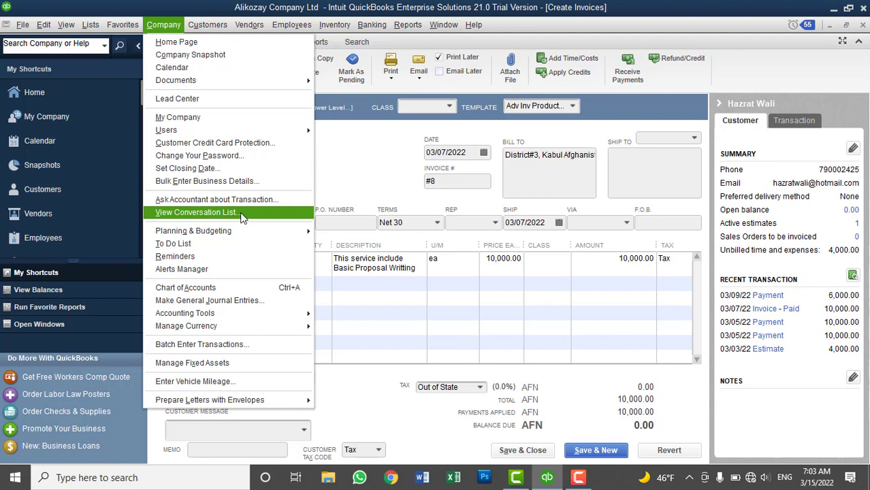
{"action": "left_click", "coordinate": [242, 216]}
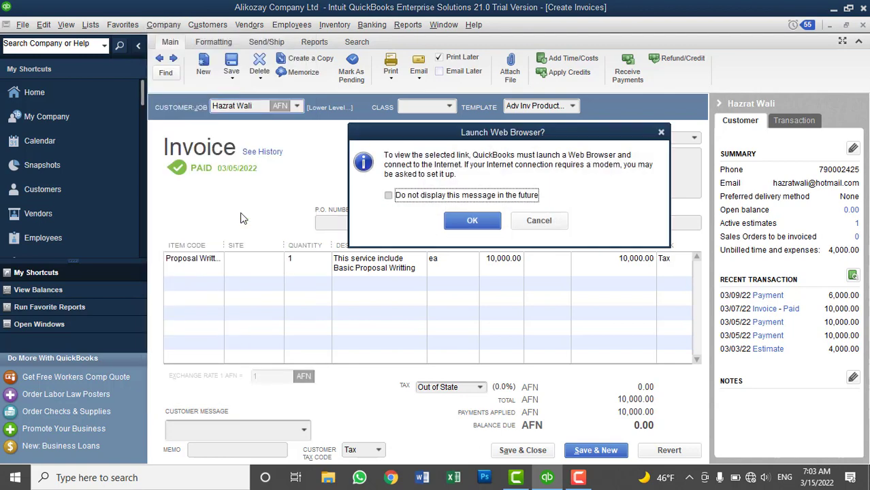
{"action": "left_click", "coordinate": [487, 197]}
{"action": "left_click", "coordinate": [537, 220]}
{"action": "left_click", "coordinate": [157, 27]}
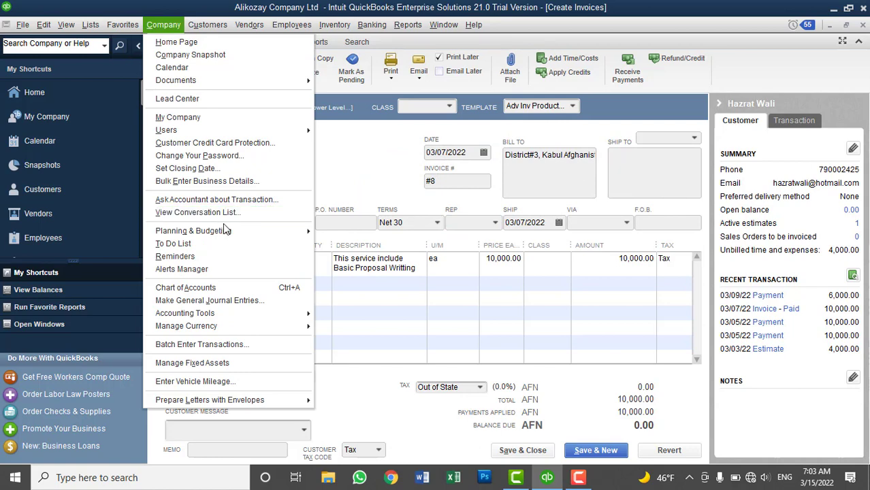
Step: Show the Planning & Budgeting submenu under the Company menu
{"action": "mouse_move", "coordinate": [233, 236]}
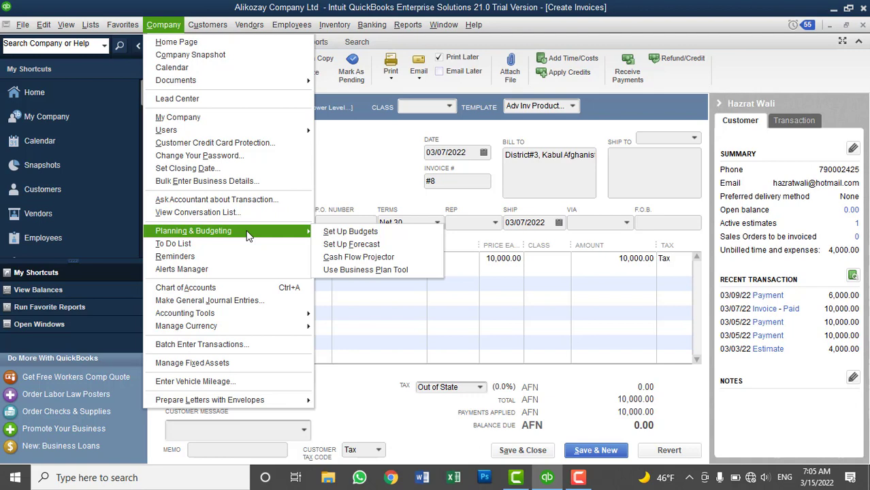
Step: Start Set Up Budgets and continue with year 2023-24 and Profit and Loss selected
{"action": "left_click", "coordinate": [384, 232]}
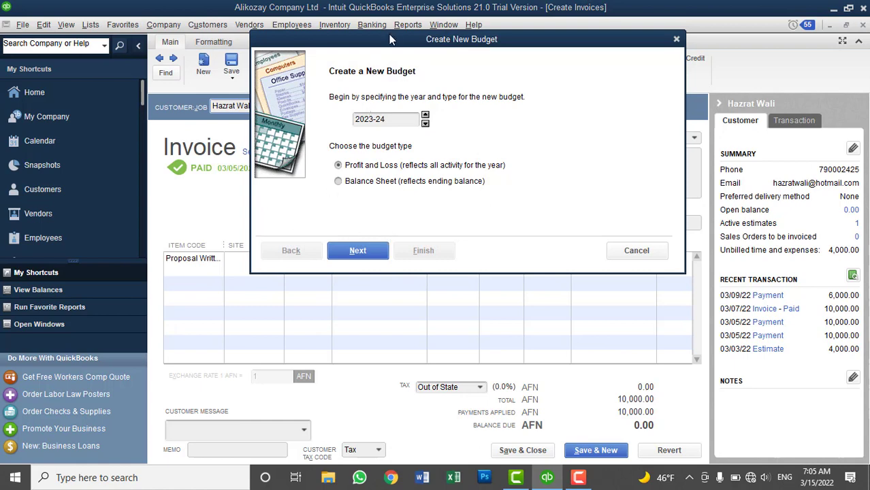
{"action": "mouse_move", "coordinate": [389, 34]}
{"action": "left_mouse_down"}
{"action": "mouse_move", "coordinate": [382, 54]}
{"action": "mouse_move", "coordinate": [388, 44]}
{"action": "left_mouse_up"}
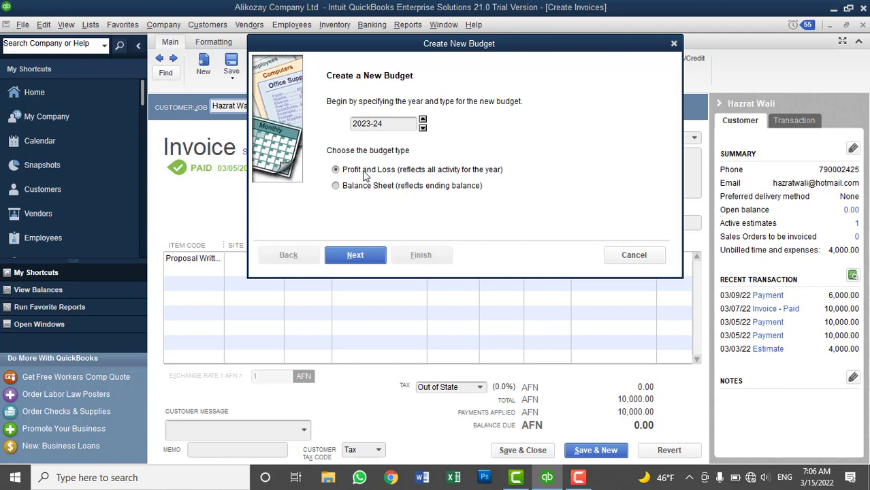
{"action": "left_click", "coordinate": [355, 255]}
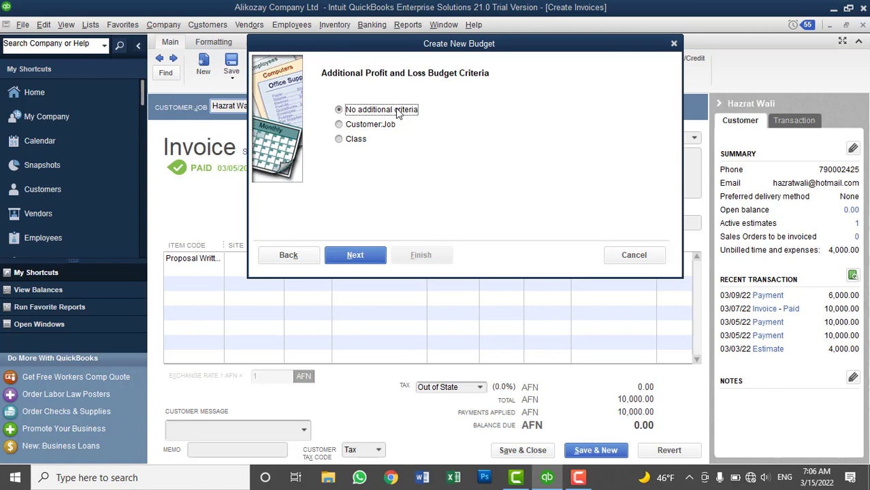
Step: Keep no additional criteria, choose Create budget from scratch, and finish the wizard
{"action": "left_click", "coordinate": [352, 255]}
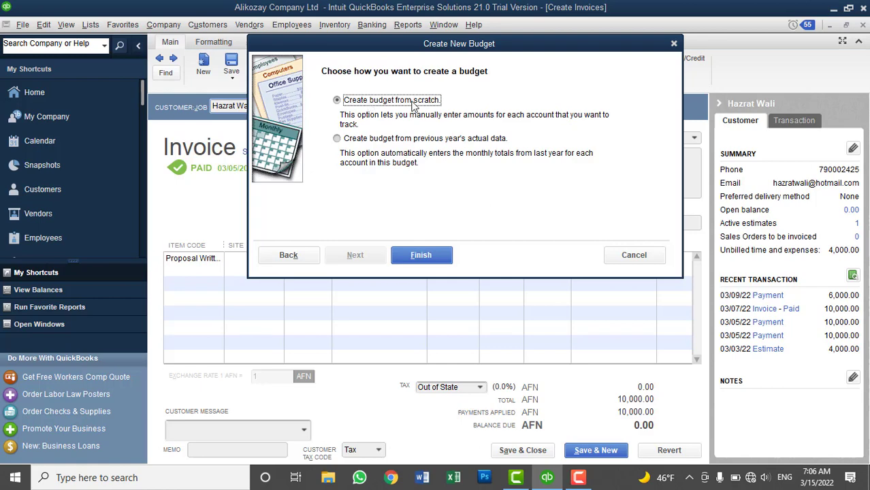
{"action": "left_click", "coordinate": [394, 141]}
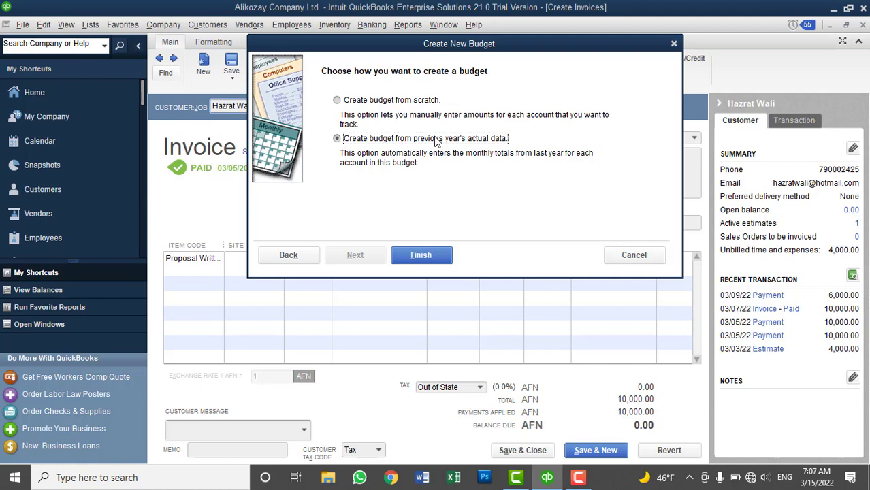
{"action": "left_click", "coordinate": [403, 100]}
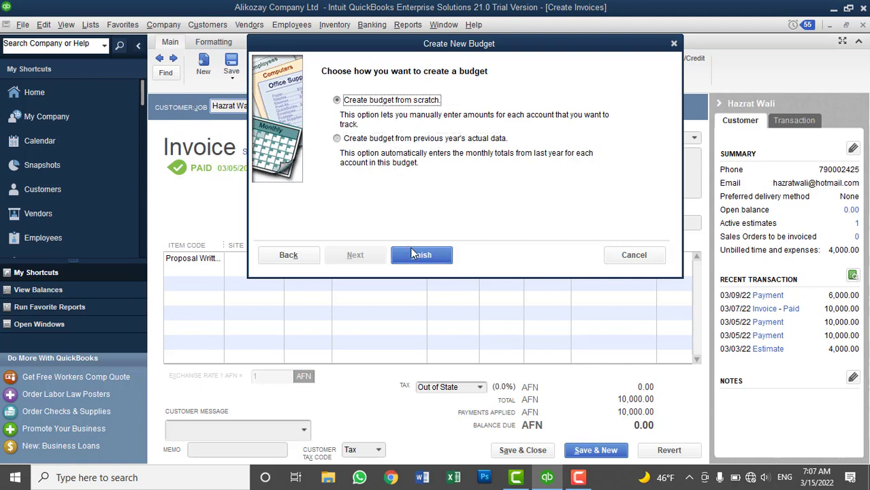
{"action": "left_click", "coordinate": [417, 254]}
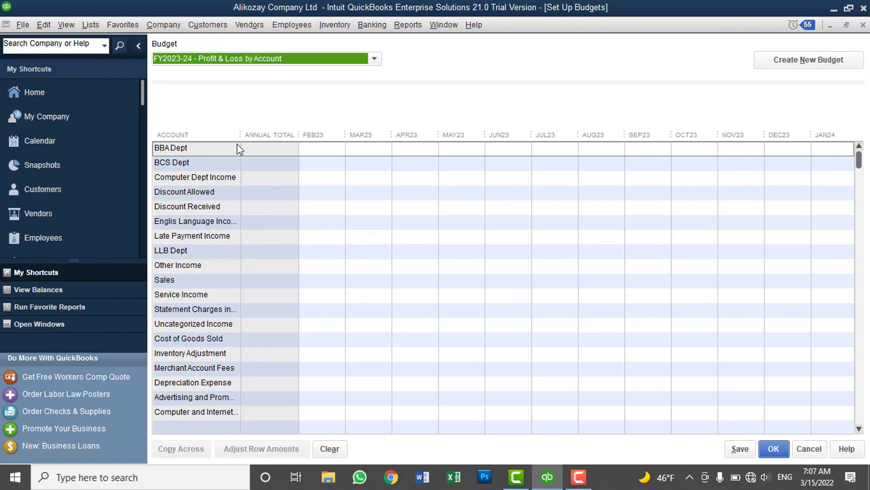
Step: Browse the Chart of Accounts, selecting the BBA Dept income account and scrolling through expenses
{"action": "left_click_drag", "start_coordinate": [243, 137], "coordinate": [320, 149]}
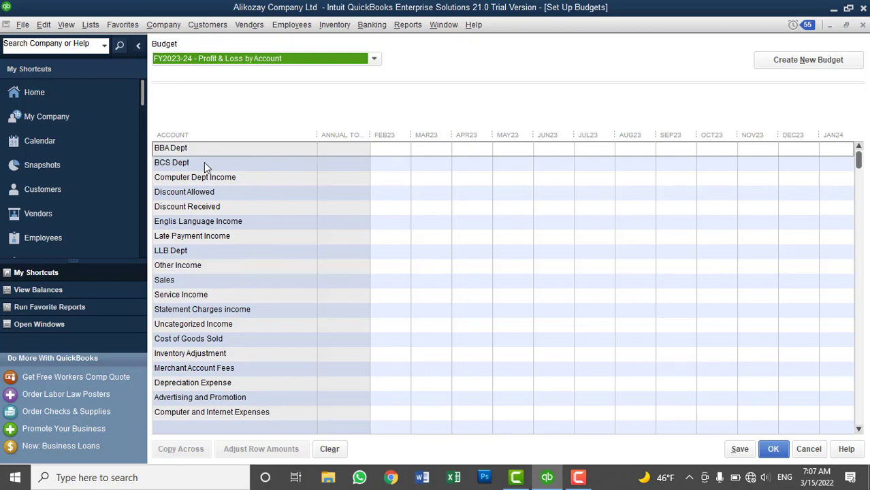
{"action": "left_click", "coordinate": [91, 26]}
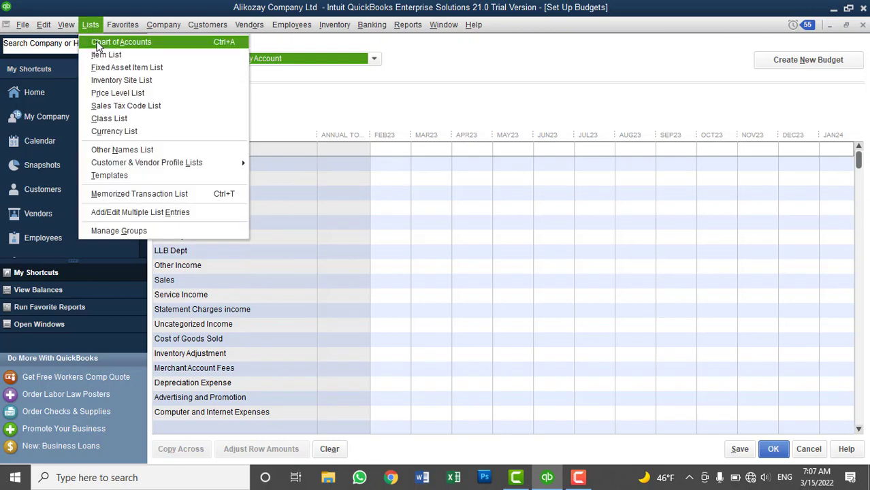
{"action": "left_click", "coordinate": [101, 41]}
{"action": "scroll", "coordinate": [438, 183], "scroll_direction": "down", "scroll_amount": 8}
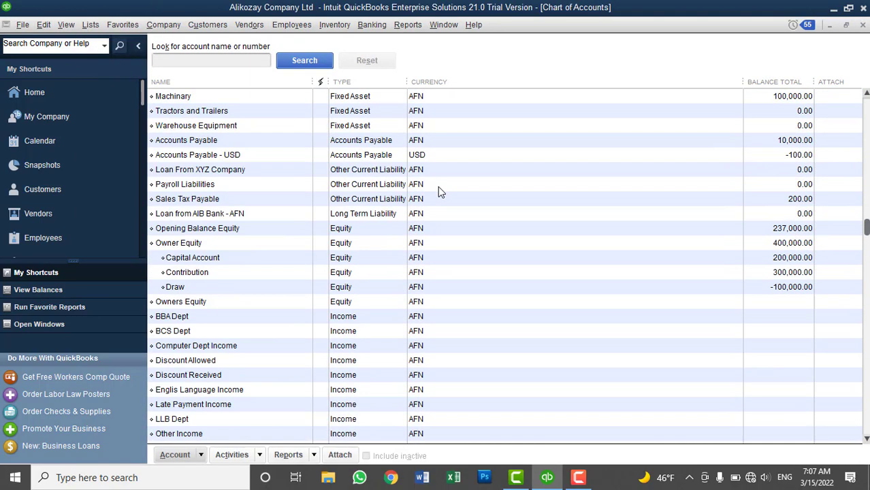
{"action": "left_click", "coordinate": [354, 226]}
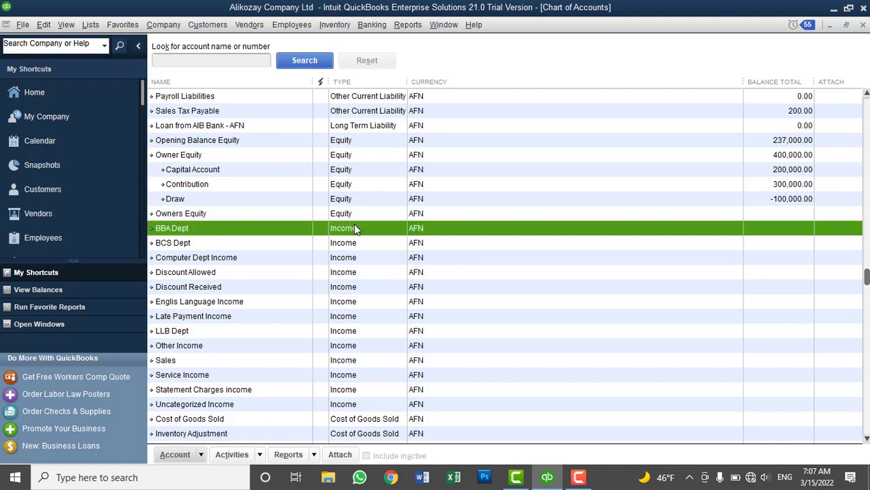
{"action": "scroll", "coordinate": [357, 293], "scroll_direction": "down", "scroll_amount": 7}
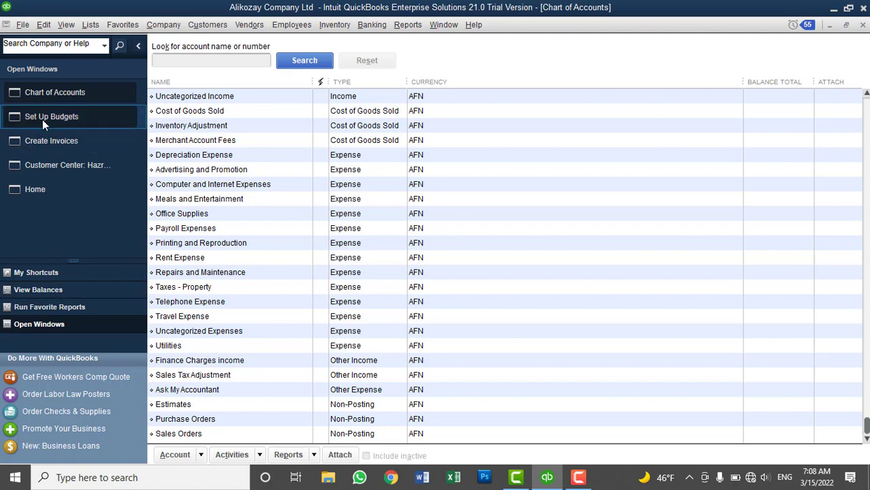
Step: Back in the budget, select BBA Dept's FEB23 cell and widen the ANNUAL TOTAL column
{"action": "left_click", "coordinate": [43, 118]}
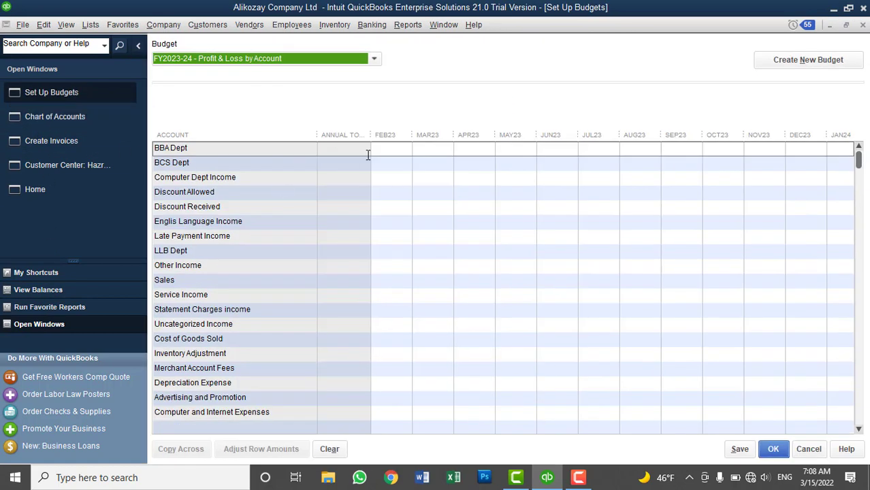
{"action": "left_click", "coordinate": [402, 147]}
{"action": "left_click", "coordinate": [402, 147]}
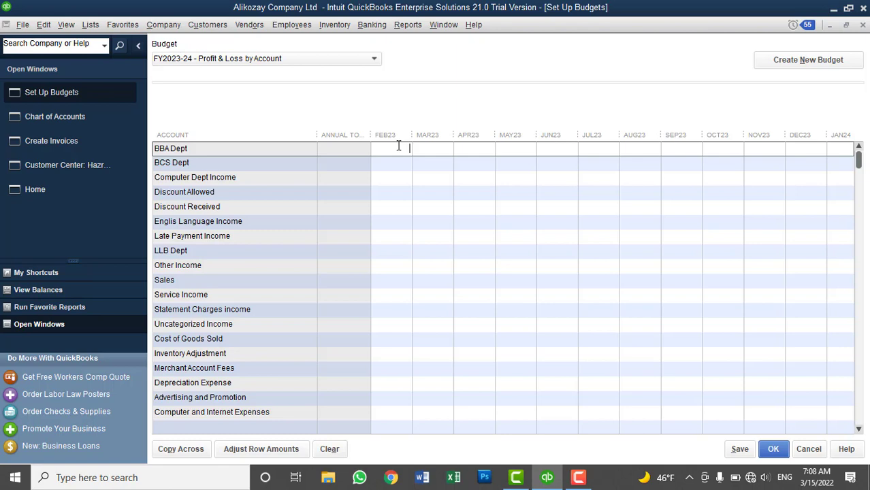
{"action": "left_click_drag", "start_coordinate": [370, 134], "coordinate": [397, 135]}
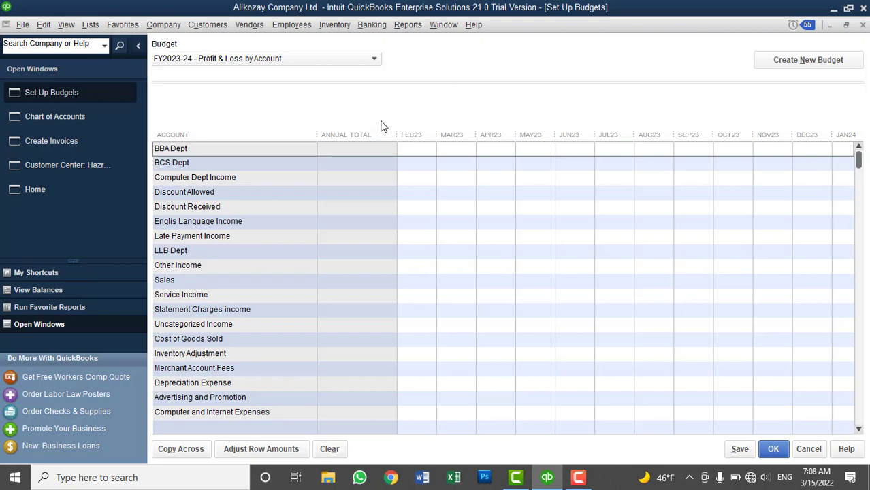
Step: Launch the Windows Calculator through the Run prompt with calc
{"action": "key", "text": "super+r"}
{"action": "type", "text": "calc"}
{"action": "key", "text": "Return"}
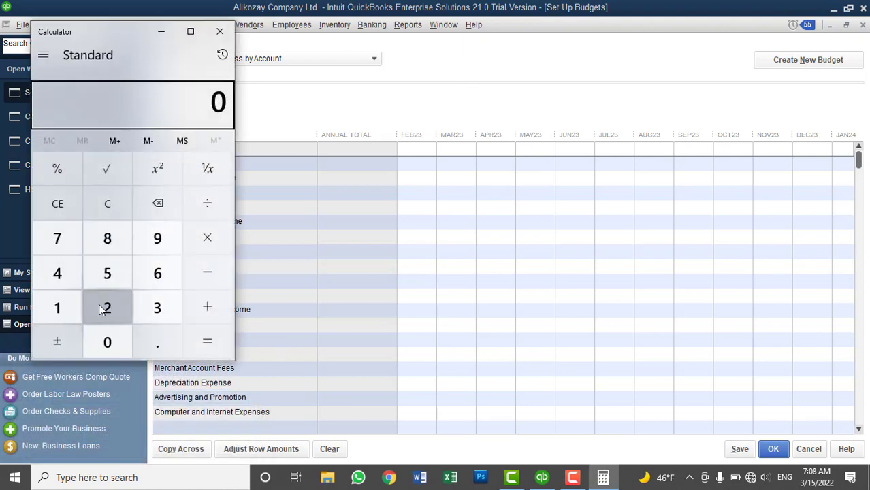
Step: Calculate 30 × 3,000 = 90,000, then minimize the Calculator
{"action": "left_click", "coordinate": [145, 310]}
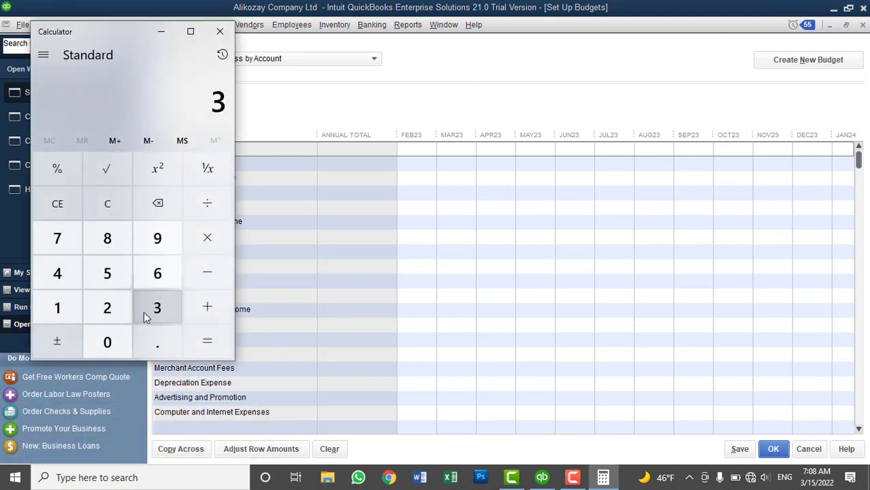
{"action": "left_click", "coordinate": [104, 334]}
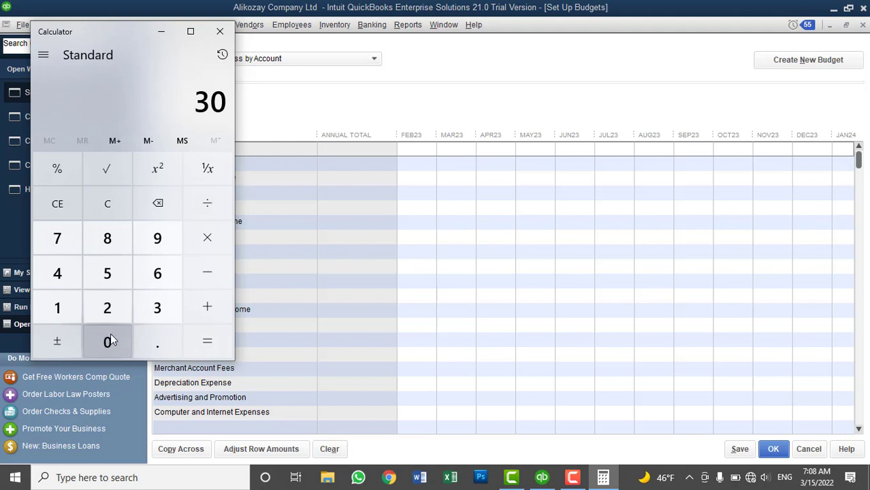
{"action": "left_click", "coordinate": [207, 237]}
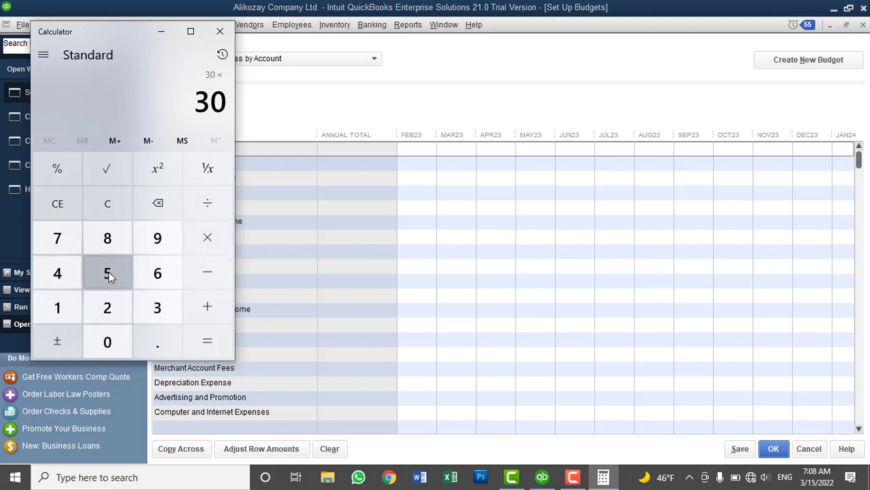
{"action": "left_click", "coordinate": [156, 308]}
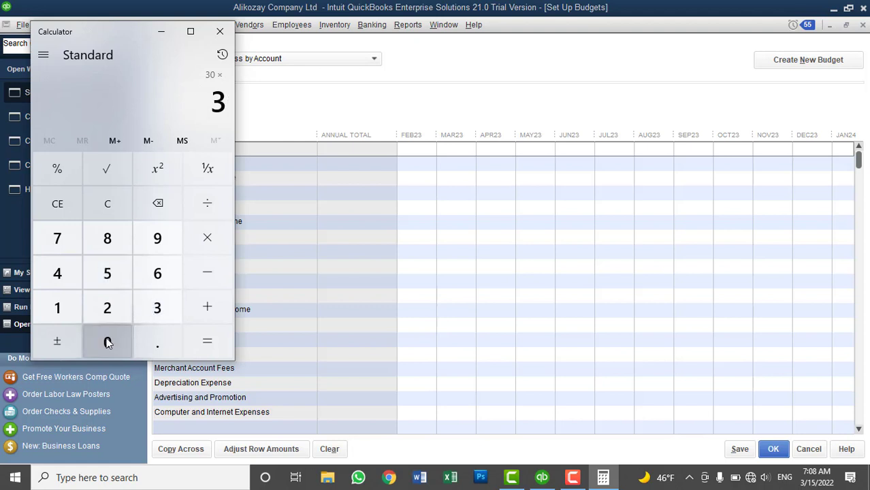
{"action": "double_click", "coordinate": [107, 342]}
{"action": "left_click", "coordinate": [108, 342]}
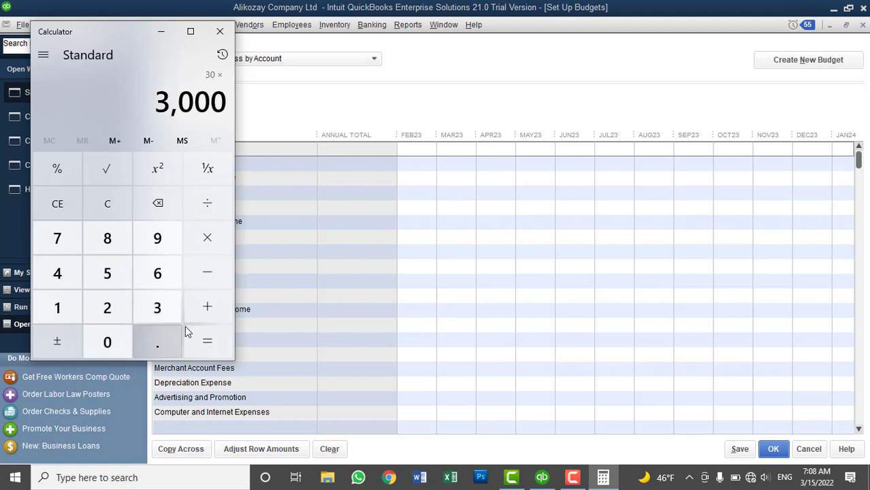
{"action": "left_click", "coordinate": [199, 336]}
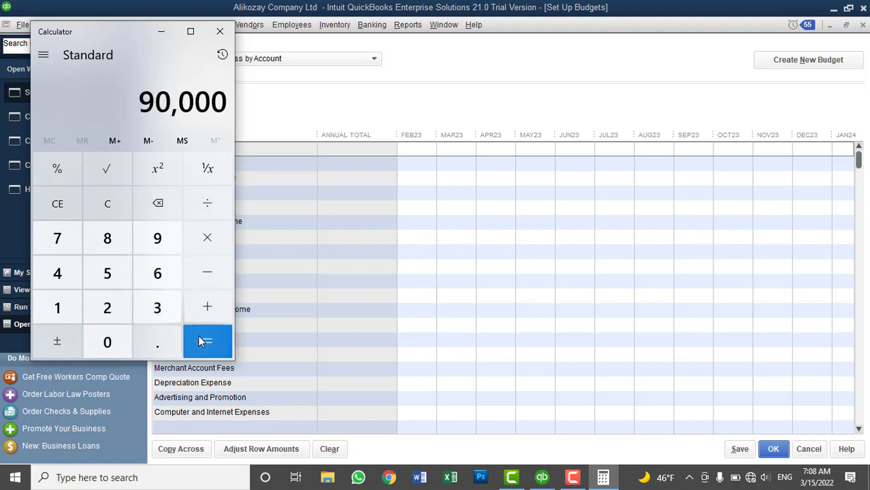
{"action": "left_click", "coordinate": [161, 31]}
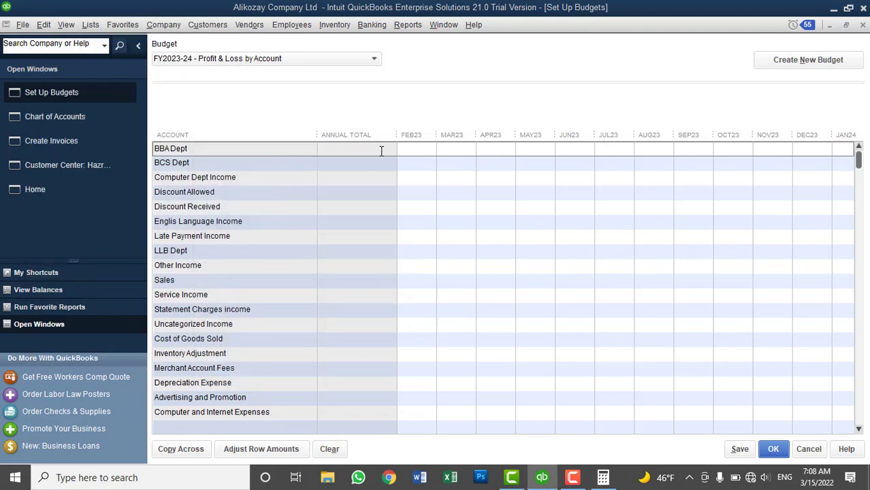
Step: Enter 90,000 in BBA Dept FEB23 and Copy Across to every month, totaling 1,080,000.00
{"action": "left_click", "coordinate": [423, 145]}
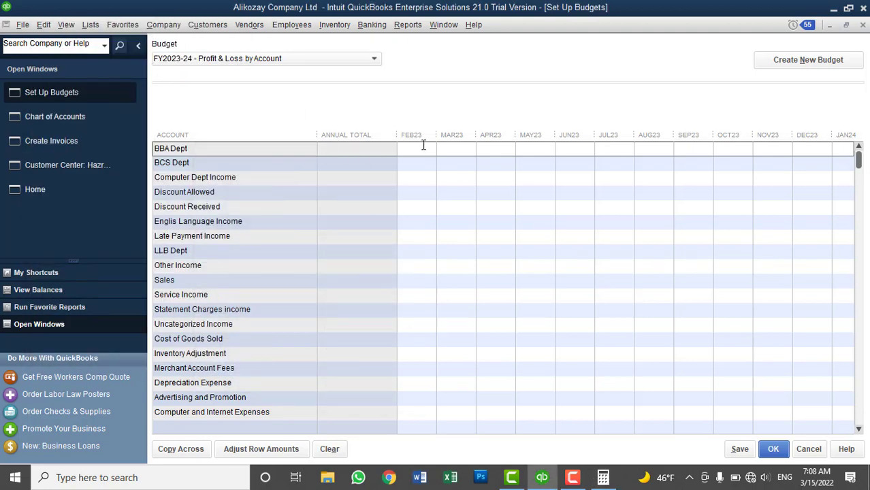
{"action": "type", "text": "90"}
{"action": "key", "text": "Tab"}
{"action": "key", "text": "Tab"}
{"action": "key", "text": "Tab"}
{"action": "key", "text": "Tab"}
{"action": "key", "text": "Tab"}
{"action": "key", "text": "Tab"}
{"action": "left_click", "coordinate": [410, 149]}
{"action": "left_click", "coordinate": [178, 449]}
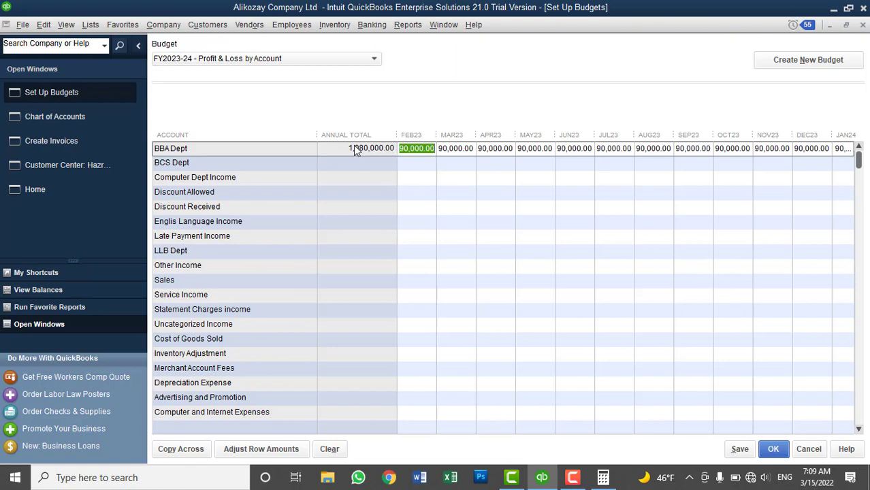
{"action": "double_click", "coordinate": [416, 148]}
Step: From BCS Dept's FEB23 cell, compute 40 × 3,000 = 120,000 in the Calculator
{"action": "left_click", "coordinate": [421, 165]}
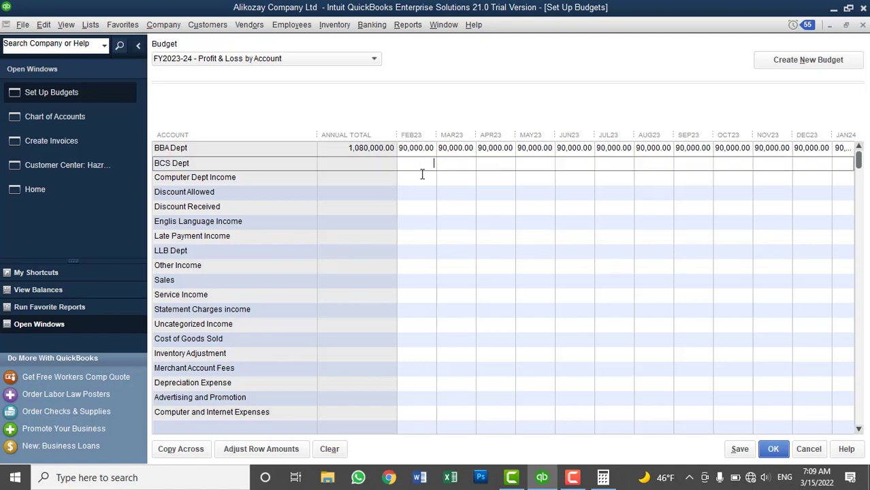
{"action": "left_click", "coordinate": [603, 478]}
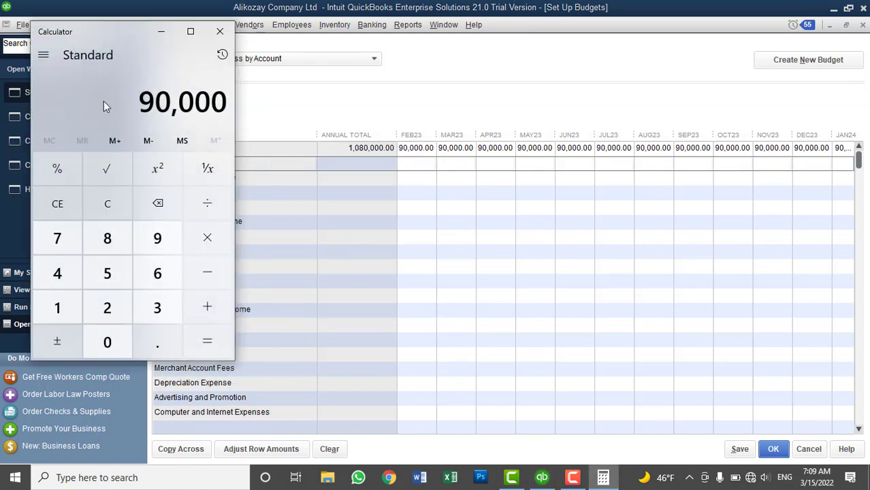
{"action": "left_click", "coordinate": [109, 206]}
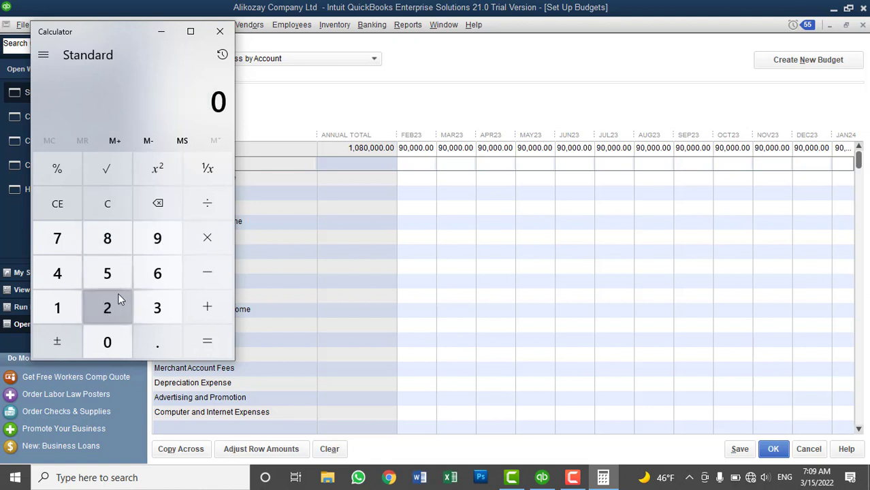
{"action": "left_click", "coordinate": [66, 283]}
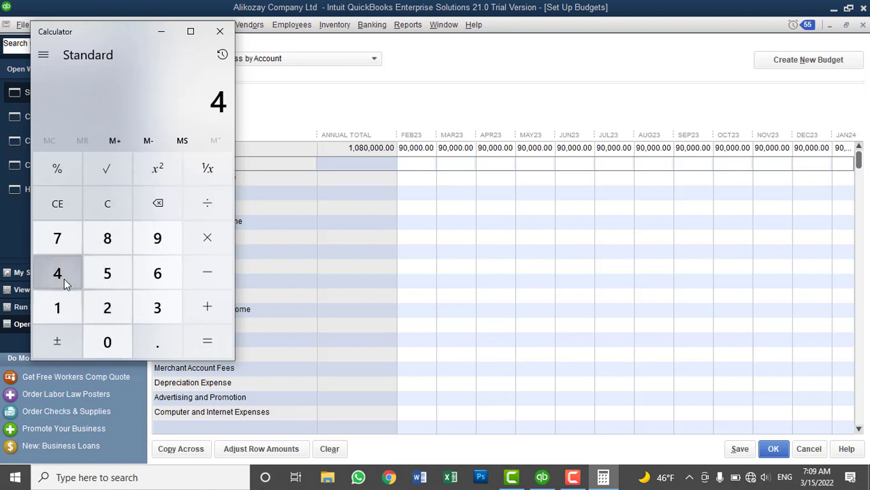
{"action": "left_click", "coordinate": [107, 342]}
{"action": "left_click", "coordinate": [207, 237]}
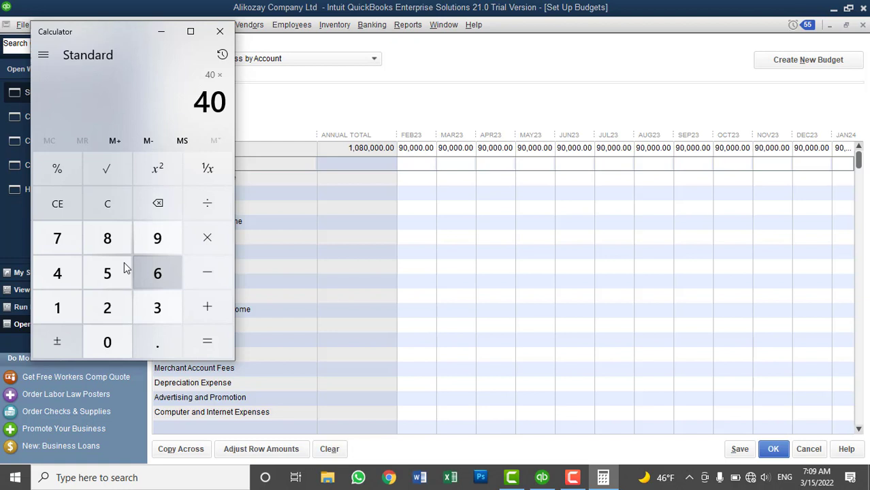
{"action": "left_click", "coordinate": [154, 308]}
{"action": "left_click", "coordinate": [107, 341]}
{"action": "left_click", "coordinate": [115, 339]}
{"action": "left_click", "coordinate": [122, 338]}
{"action": "left_click", "coordinate": [208, 341]}
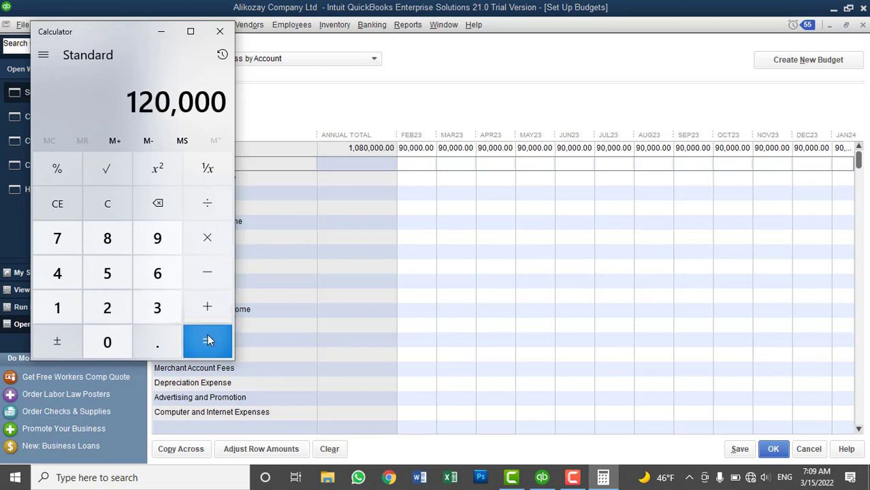
Step: Enter 120,000 as BCS Dept's FEB23 budget and copy it across every month
{"action": "left_click", "coordinate": [160, 32]}
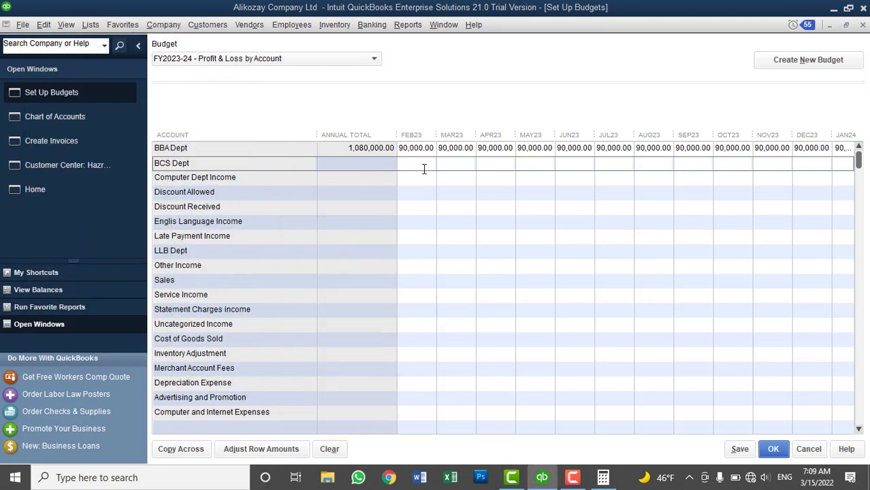
{"action": "type", "text": "120,00"}
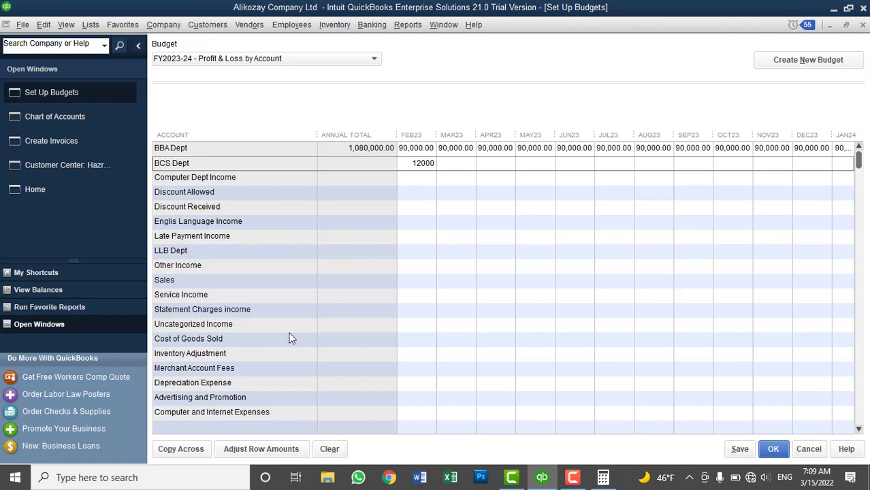
{"action": "type", "text": "0"}
{"action": "key", "text": "Tab"}
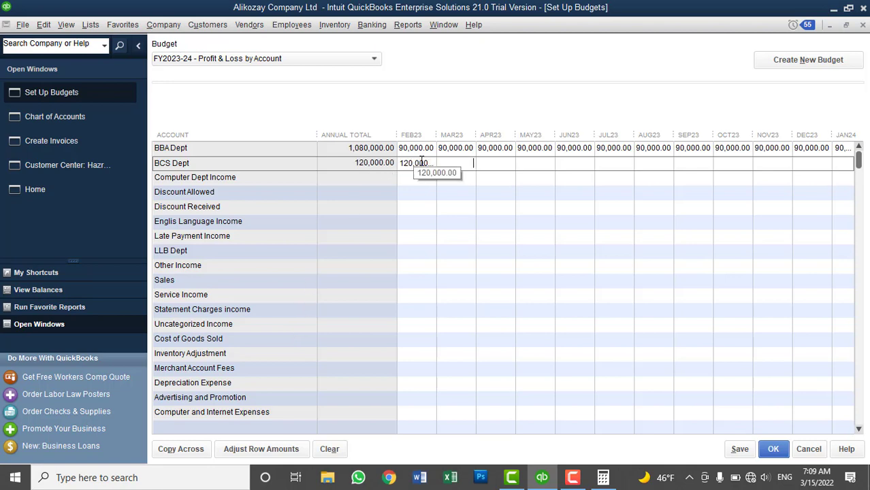
{"action": "left_click", "coordinate": [200, 451]}
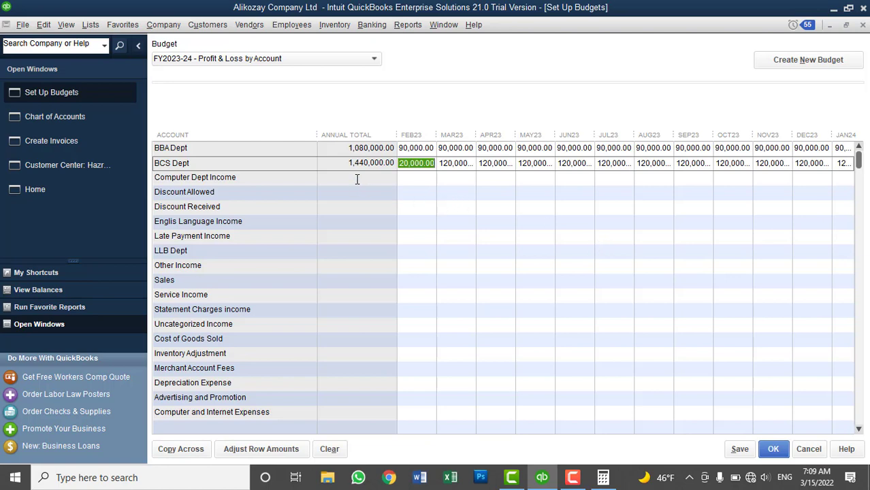
Step: Enter 0 in Computer Dept Income FEB23 and copy it across every month
{"action": "left_click", "coordinate": [430, 178]}
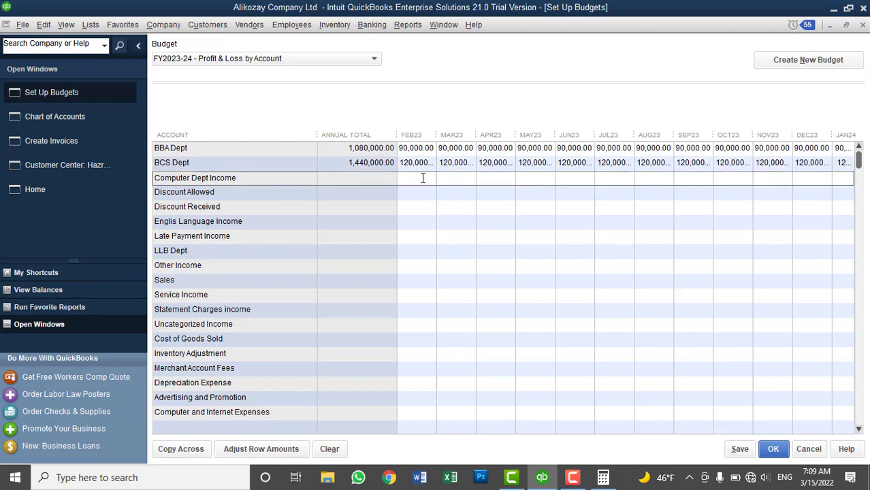
{"action": "type", "text": "0"}
{"action": "key", "text": "Tab"}
{"action": "left_click", "coordinate": [427, 178]}
{"action": "left_click", "coordinate": [180, 450]}
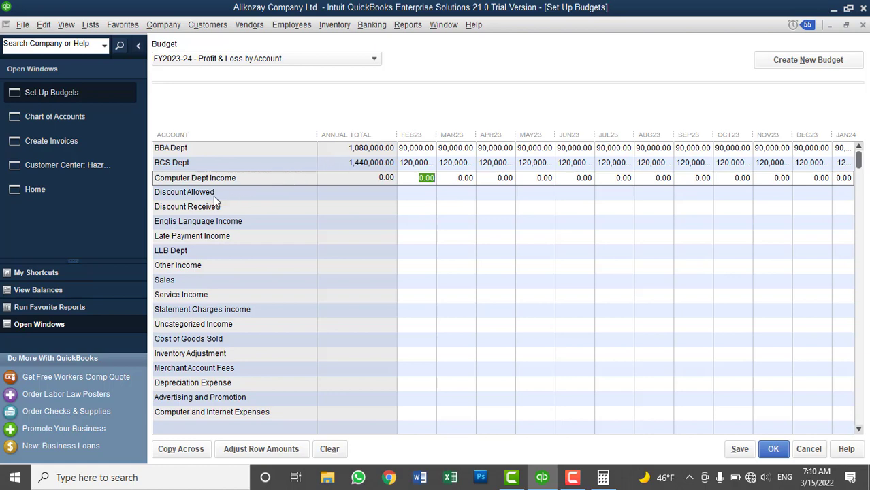
Step: Fill every Discount Allowed month with 0.00 using Copy Across
{"action": "left_click", "coordinate": [426, 194]}
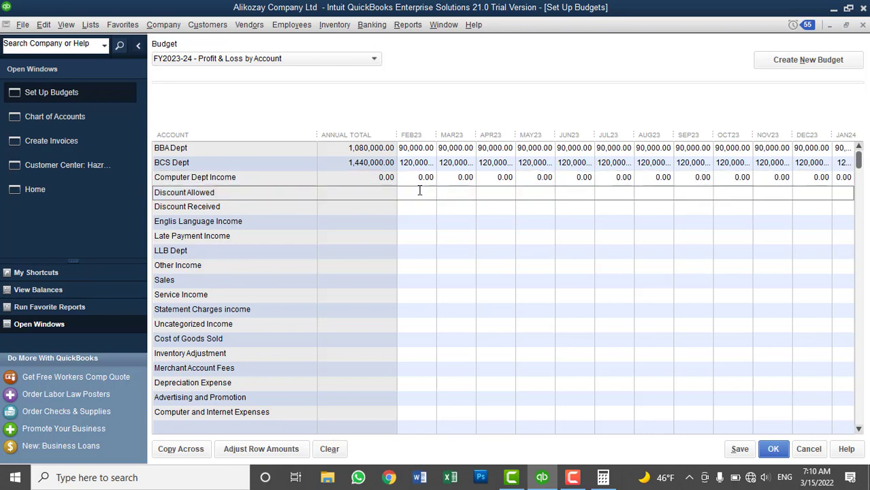
{"action": "left_click", "coordinate": [181, 449]}
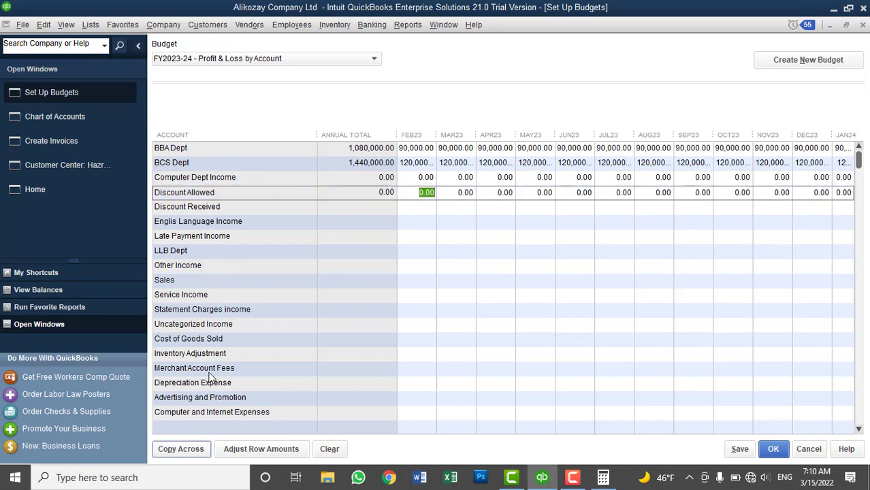
{"action": "left_click", "coordinate": [421, 193]}
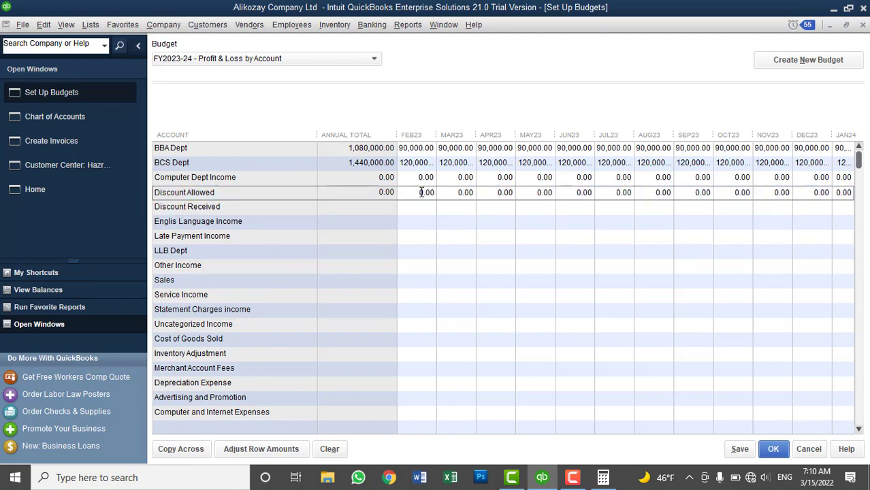
Step: Fill every Discount Received month with 0.00 using Copy Across
{"action": "left_click", "coordinate": [421, 221]}
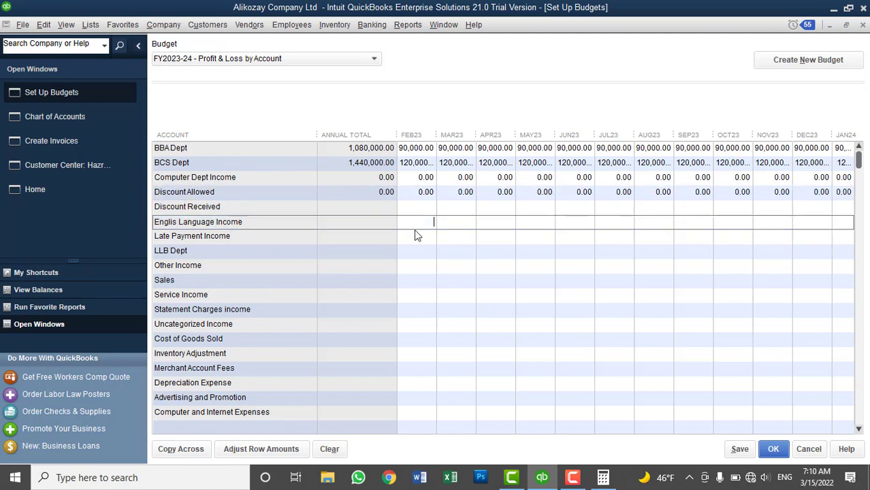
{"action": "left_click", "coordinate": [414, 207]}
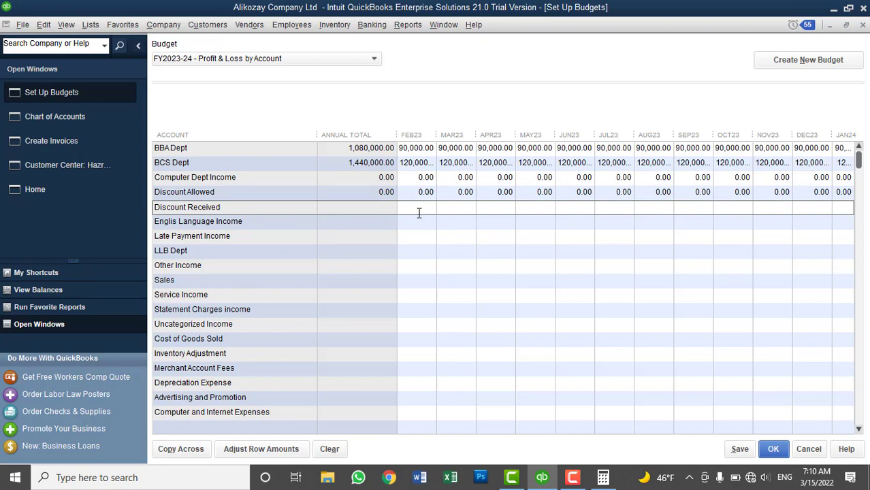
{"action": "left_click", "coordinate": [181, 449]}
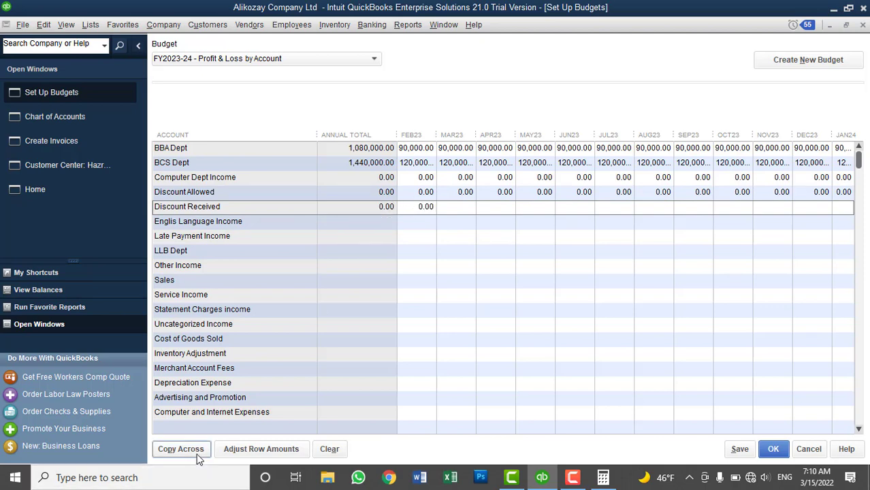
{"action": "left_click", "coordinate": [423, 220]}
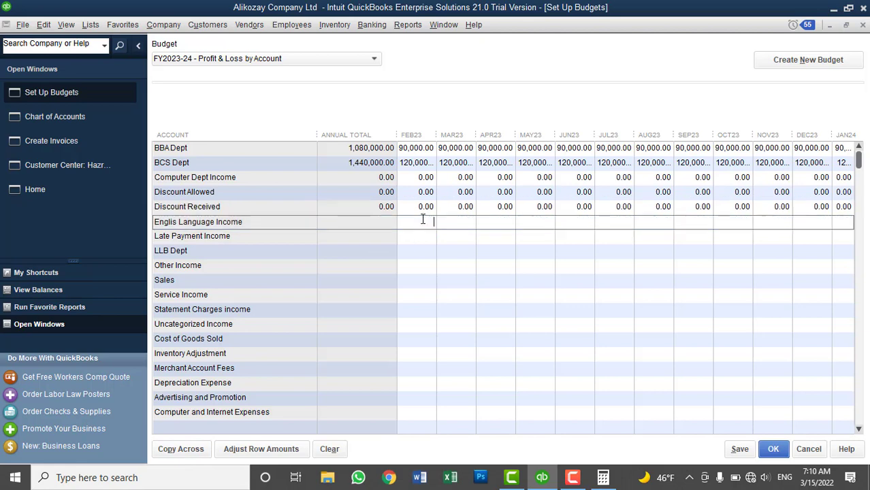
Step: Compute 20 × 1,000 = 20,000 in the Calculator
{"action": "left_click", "coordinate": [603, 477]}
{"action": "left_click", "coordinate": [116, 203]}
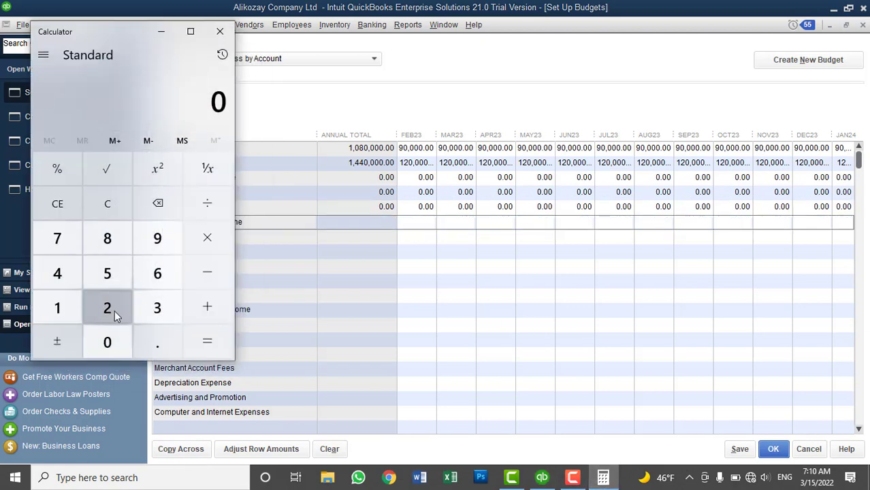
{"action": "left_click", "coordinate": [111, 318]}
{"action": "left_click", "coordinate": [109, 338]}
{"action": "left_click", "coordinate": [207, 237]}
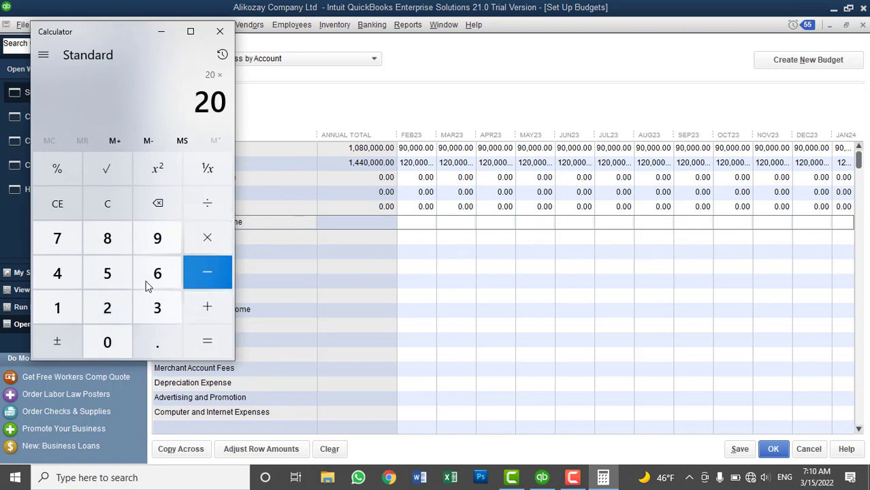
{"action": "left_click", "coordinate": [57, 310]}
{"action": "triple_click", "coordinate": [88, 344]}
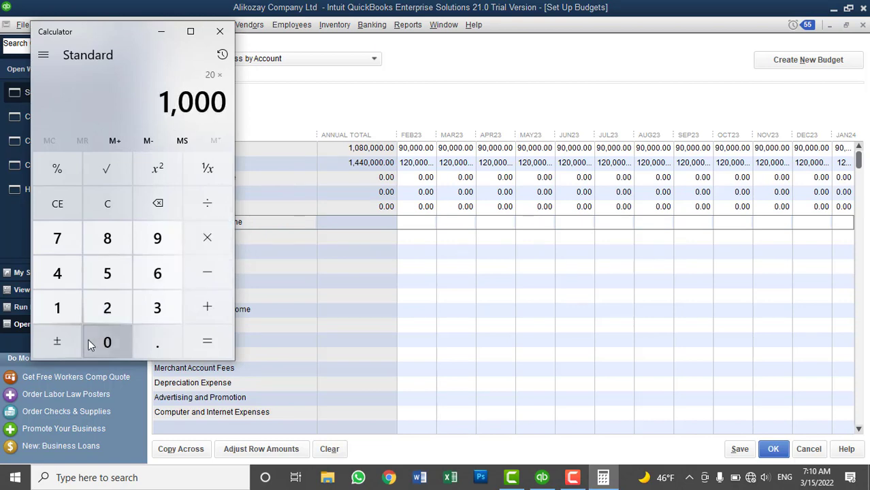
{"action": "left_click", "coordinate": [207, 341]}
{"action": "left_click", "coordinate": [161, 35]}
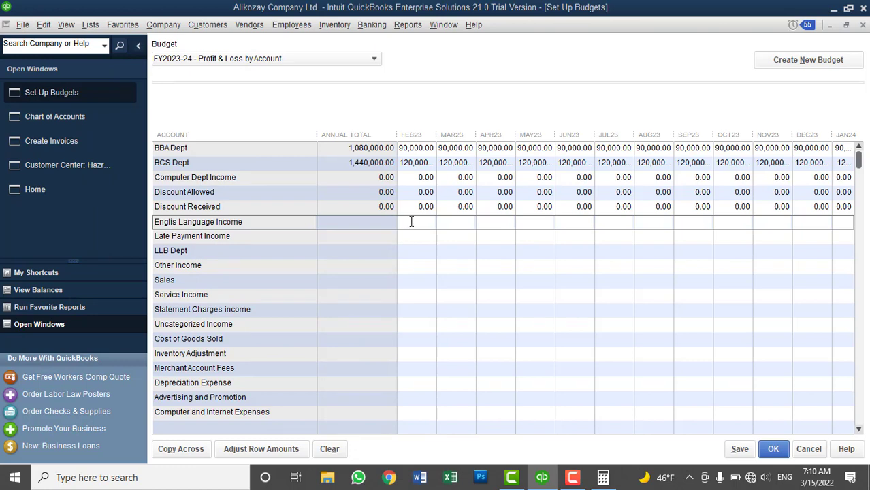
Step: Enter 20,000 in Englis Language Income FEB23 and copy it across every month
{"action": "left_click", "coordinate": [412, 221]}
{"action": "type", "text": "2000"}
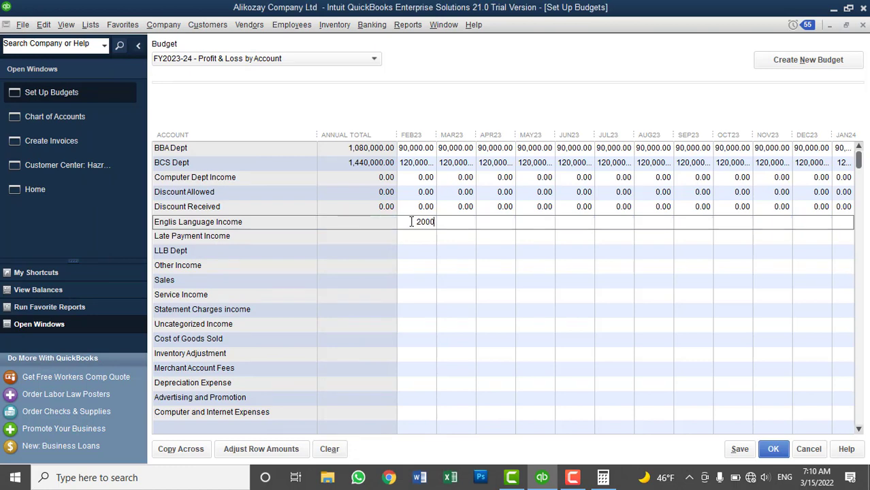
{"action": "left_click", "coordinate": [185, 449]}
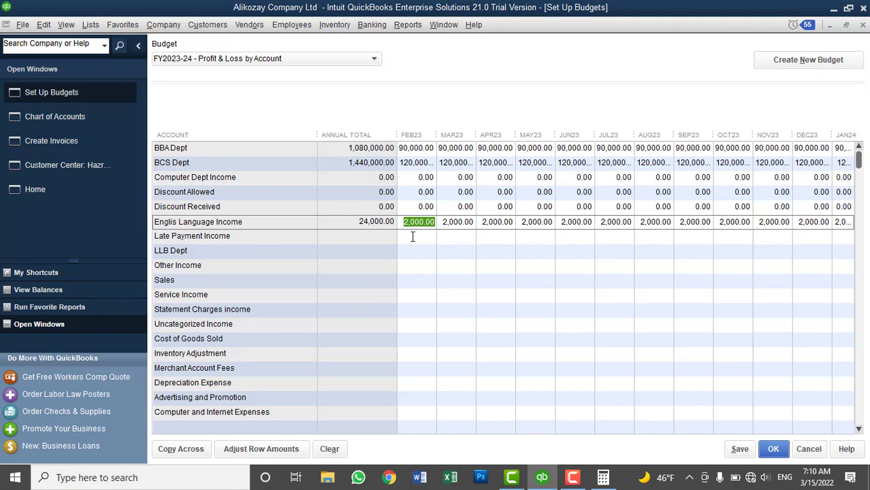
{"action": "type", "text": "3"}
{"action": "type", "text": "20000"}
{"action": "left_click", "coordinate": [195, 451]}
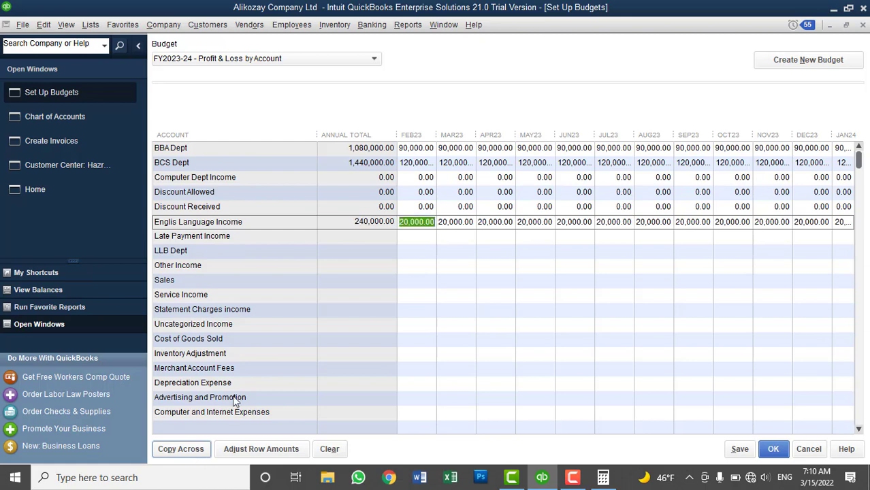
{"action": "left_click", "coordinate": [415, 238]}
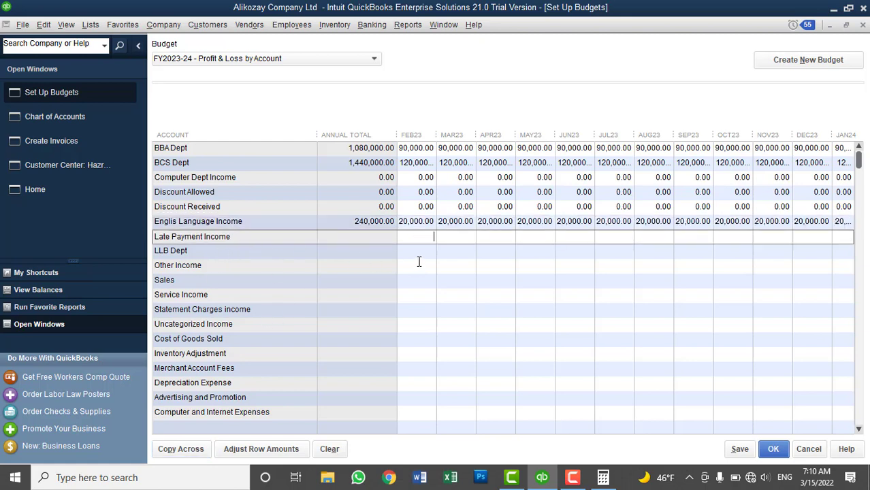
Step: Skip LLB Dept and Other Income, then budget 100,000 in Sales FEB23 and copy it across
{"action": "left_click", "coordinate": [422, 252]}
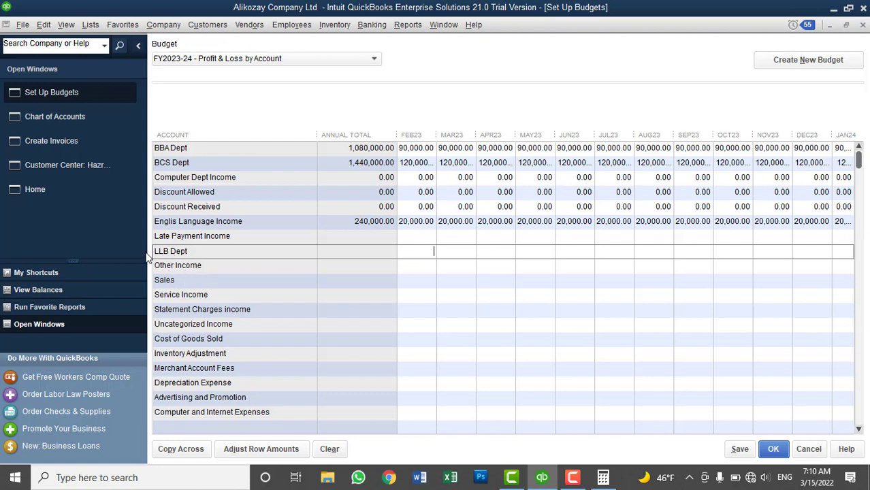
{"action": "left_click", "coordinate": [425, 267]}
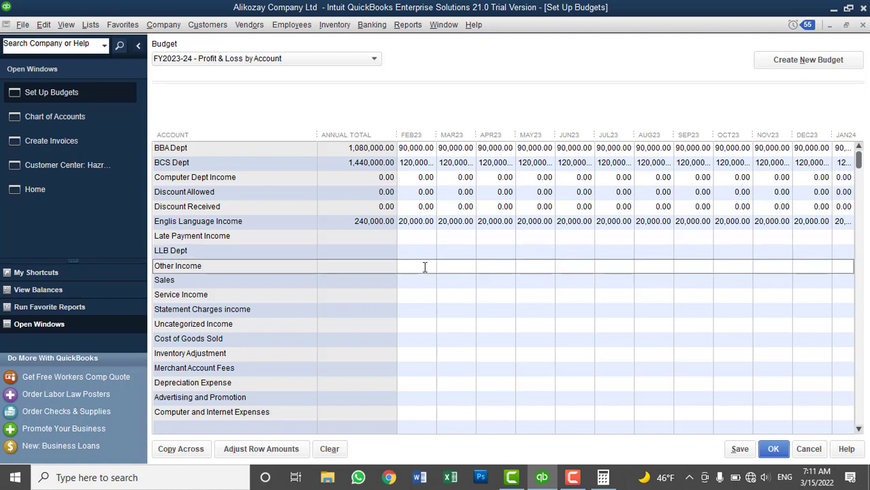
{"action": "left_click", "coordinate": [416, 285]}
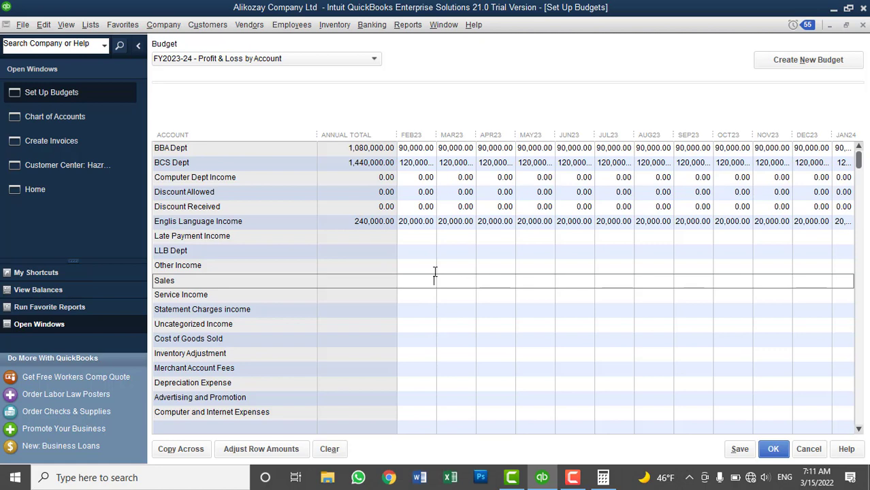
{"action": "type", "text": "100000"}
{"action": "left_click", "coordinate": [199, 457]}
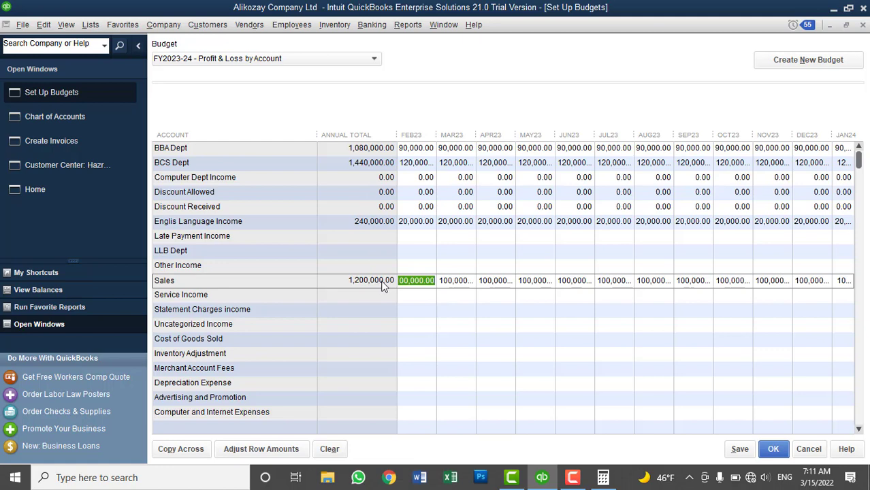
Step: Enter 20,000 in Service Income FEB23 and copy it across every month
{"action": "left_click", "coordinate": [422, 296]}
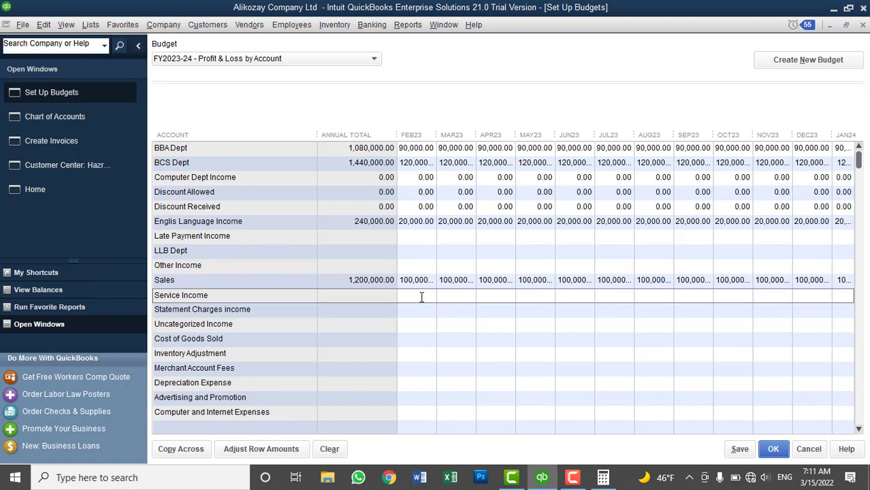
{"action": "type", "text": "20000"}
{"action": "left_click", "coordinate": [181, 450]}
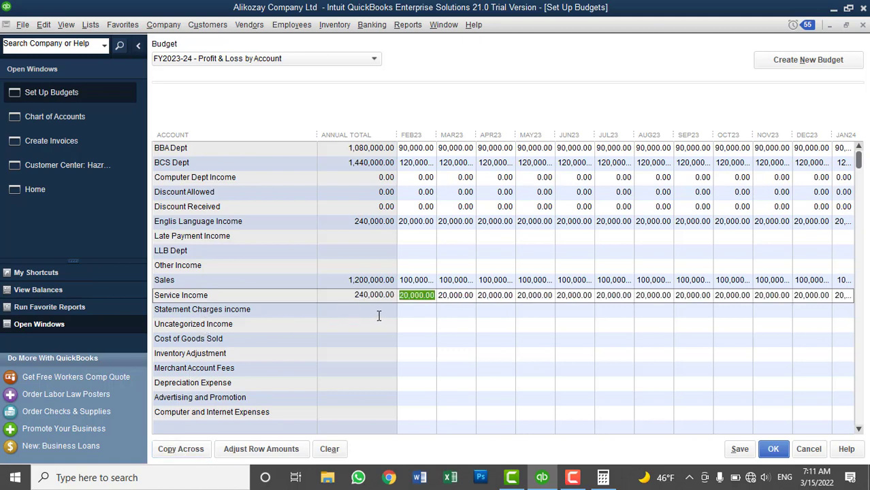
Step: Fill Statement Charges income and Uncategorized Income with 0.00 for every month
{"action": "left_click", "coordinate": [412, 310]}
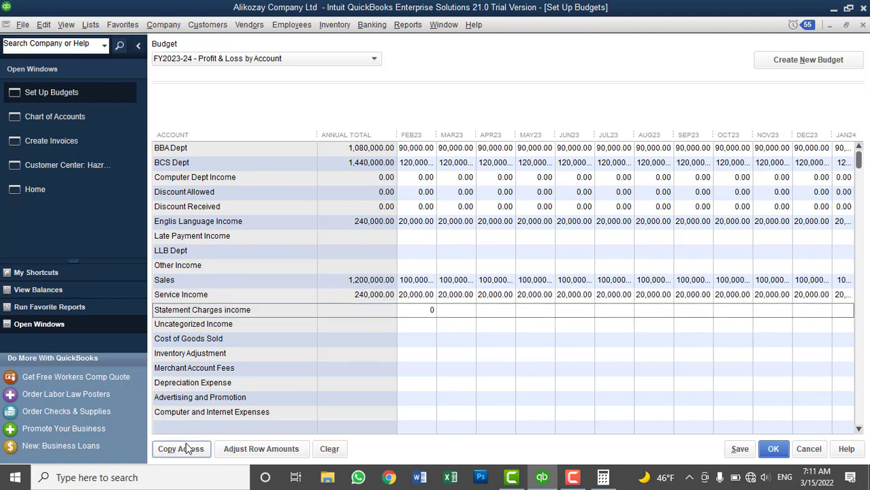
{"action": "left_click", "coordinate": [184, 446]}
{"action": "left_click", "coordinate": [423, 327]}
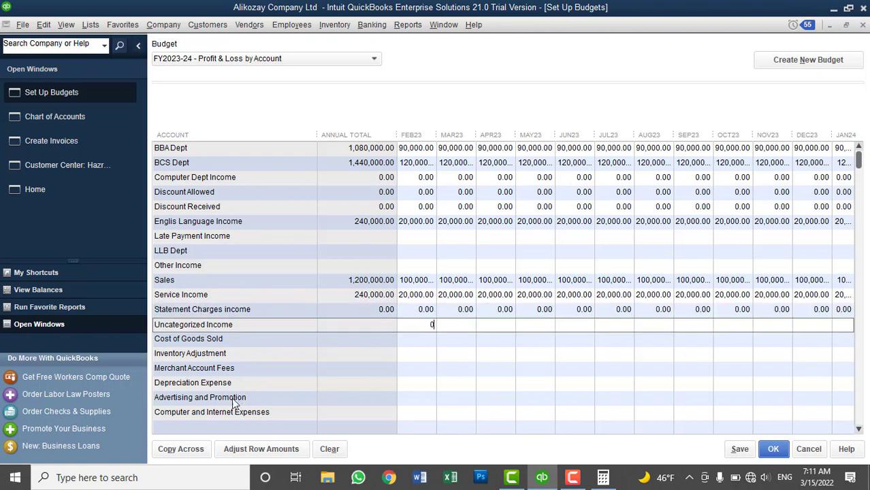
{"action": "left_click", "coordinate": [185, 448]}
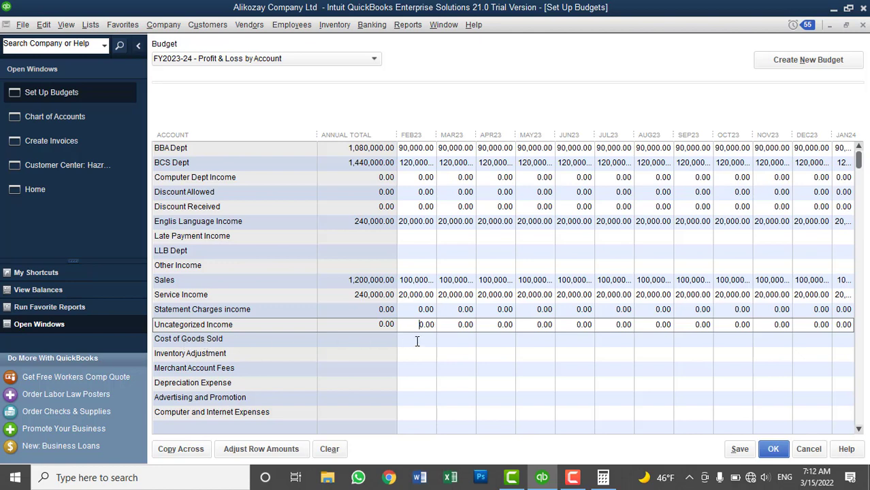
{"action": "left_click", "coordinate": [415, 339]}
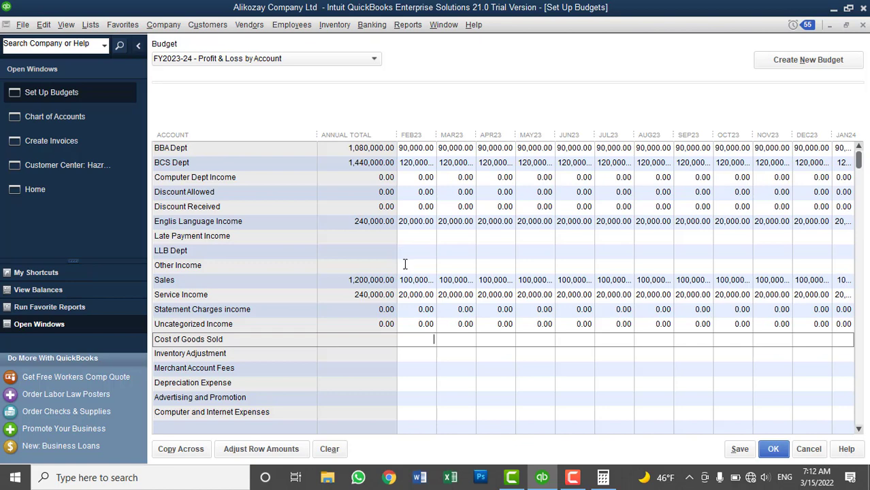
Step: Enter 120,000 in Cost of Goods Sold FEB23 and copy it across all months
{"action": "scroll", "coordinate": [405, 268], "scroll_direction": "down", "scroll_amount": 2}
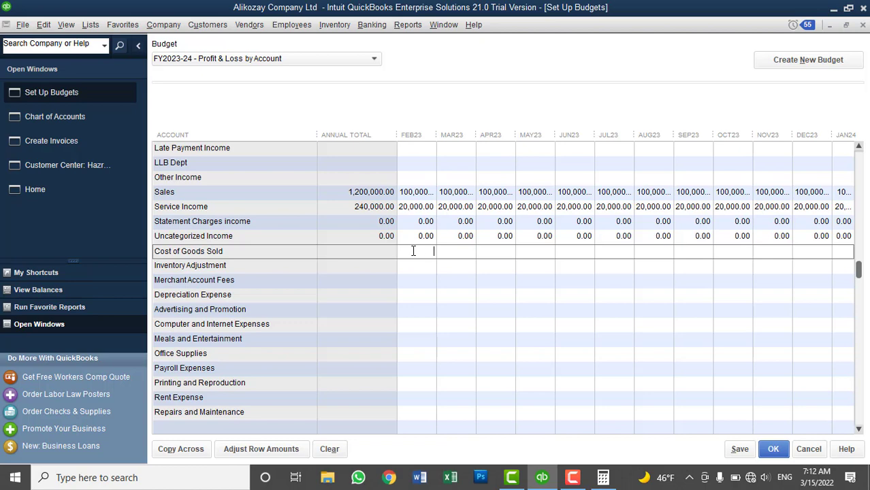
{"action": "type", "text": "120000"}
{"action": "left_click", "coordinate": [179, 448]}
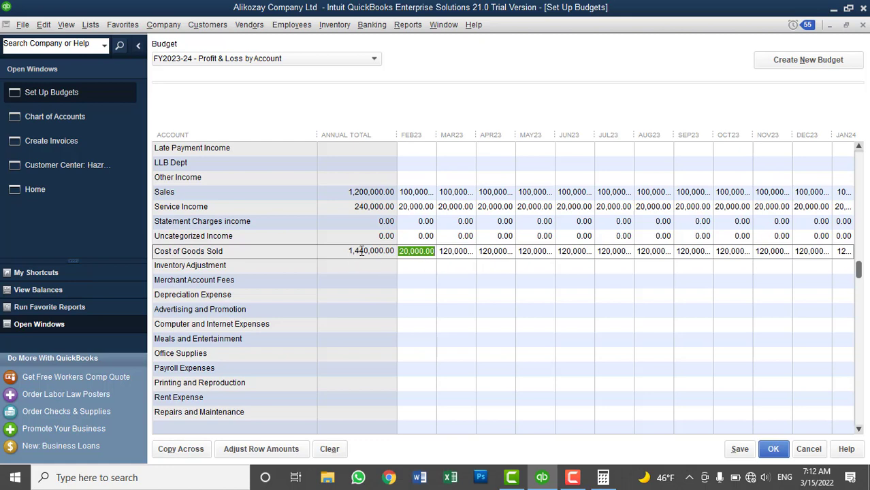
{"action": "left_click", "coordinate": [410, 265]}
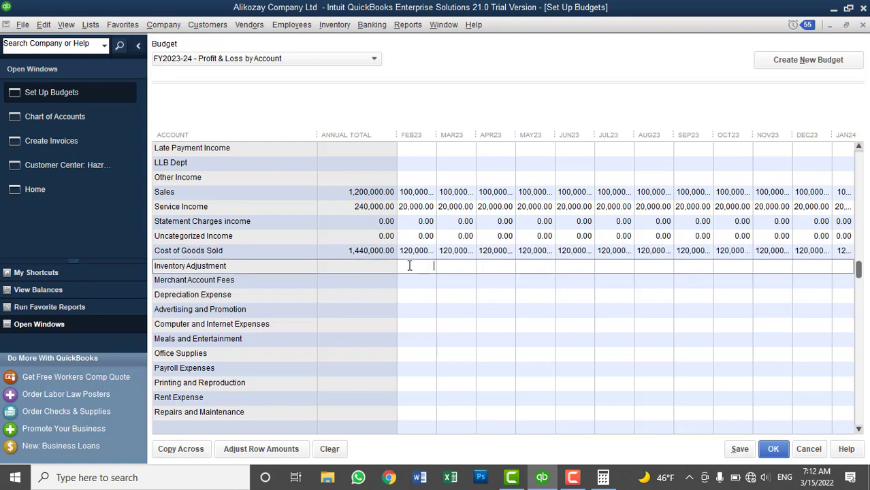
Step: Correct the Inventory Adjustment FEB23 amount to 5,000 and copy it across all months
{"action": "type", "text": "1000"}
{"action": "key", "text": "BackSpace"}
{"action": "key", "text": "BackSpace"}
{"action": "key", "text": "BackSpace"}
{"action": "key", "text": "BackSpace"}
{"action": "type", "text": "5000"}
{"action": "left_click", "coordinate": [183, 451]}
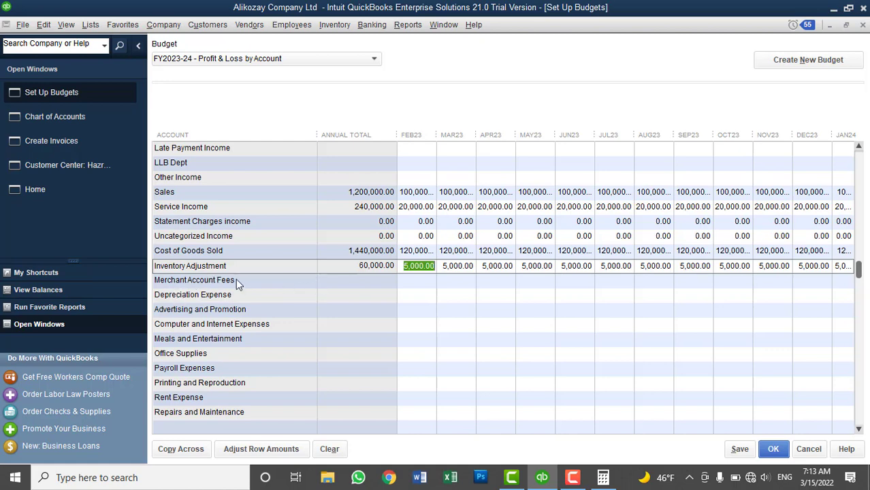
{"action": "left_click", "coordinate": [416, 281]}
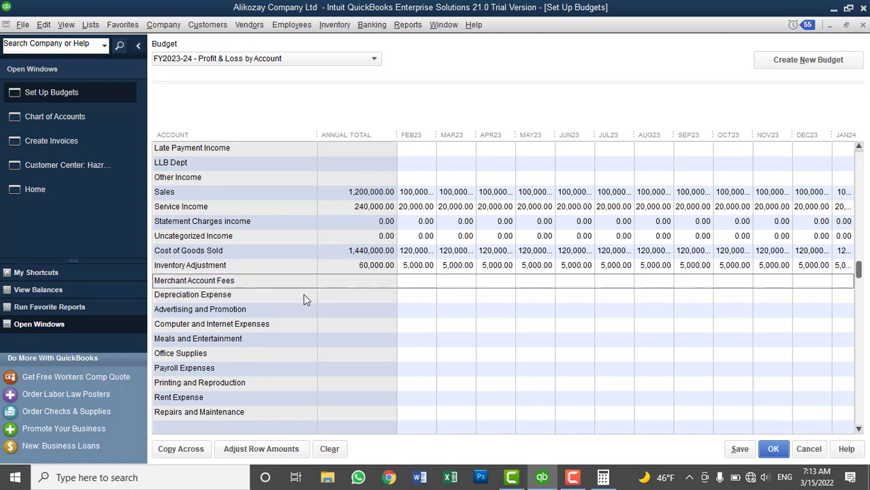
{"action": "left_click", "coordinate": [413, 295]}
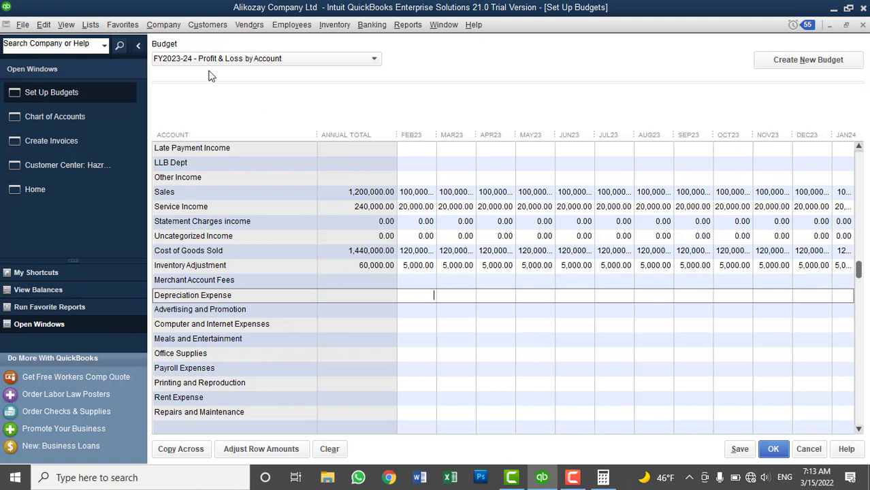
{"action": "left_click", "coordinate": [91, 24]}
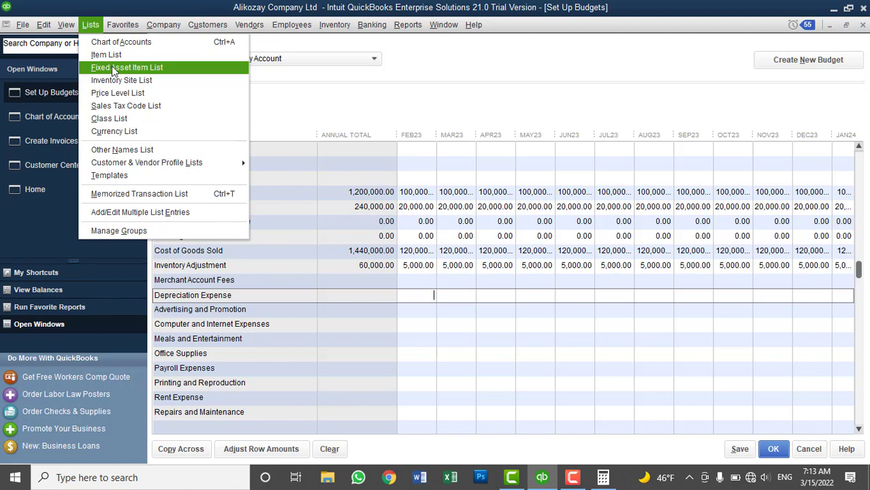
Step: Budget 5,000 monthly for Advertising and Promotion and 20,000 for Computer and Internet
{"action": "left_click", "coordinate": [429, 77]}
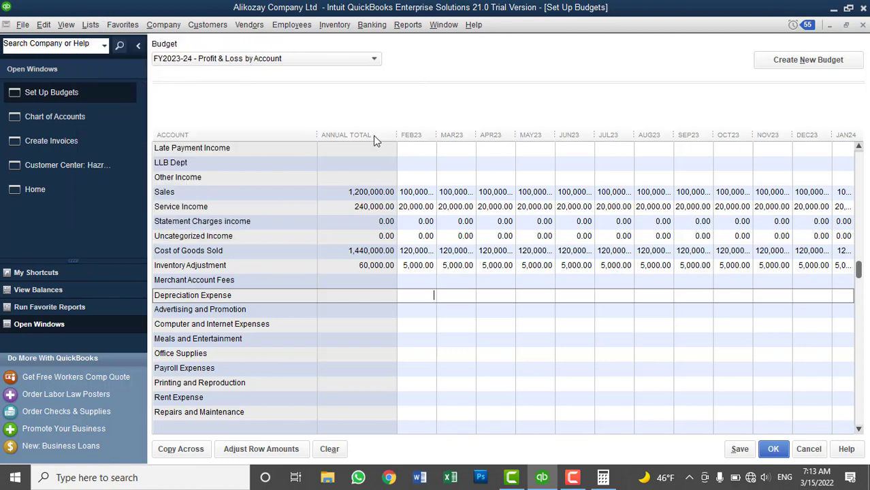
{"action": "left_click", "coordinate": [420, 308]}
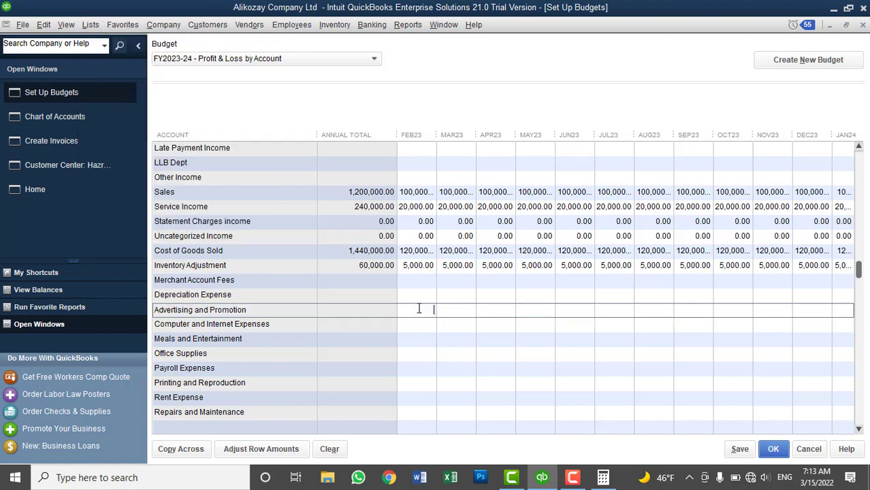
{"action": "type", "text": "5000"}
{"action": "key", "text": "BackSpace"}
{"action": "key", "text": "BackSpace"}
{"action": "key", "text": "BackSpace"}
{"action": "type", "text": "000"}
{"action": "left_click", "coordinate": [178, 449]}
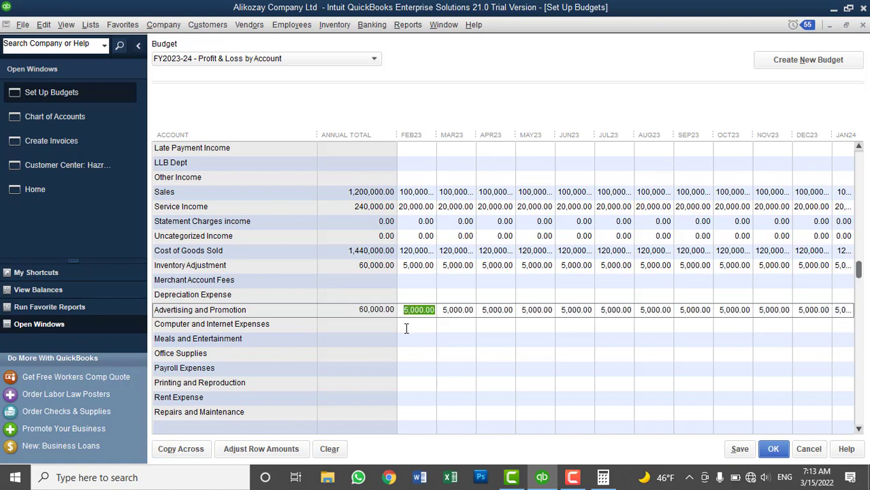
{"action": "left_click", "coordinate": [404, 327]}
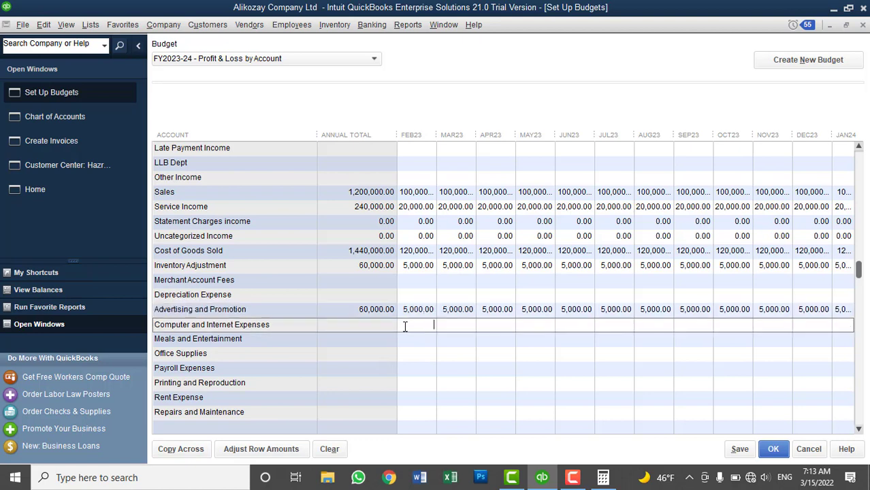
{"action": "type", "text": "20000"}
{"action": "left_click", "coordinate": [180, 449]}
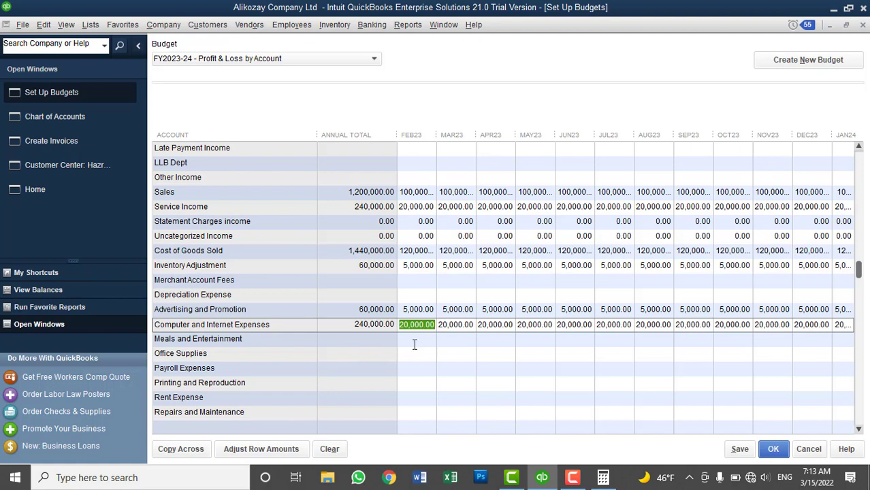
Step: Budget 40,000 monthly for Meals and Entertainment and 10,000 for Office Supplies
{"action": "left_click", "coordinate": [414, 345]}
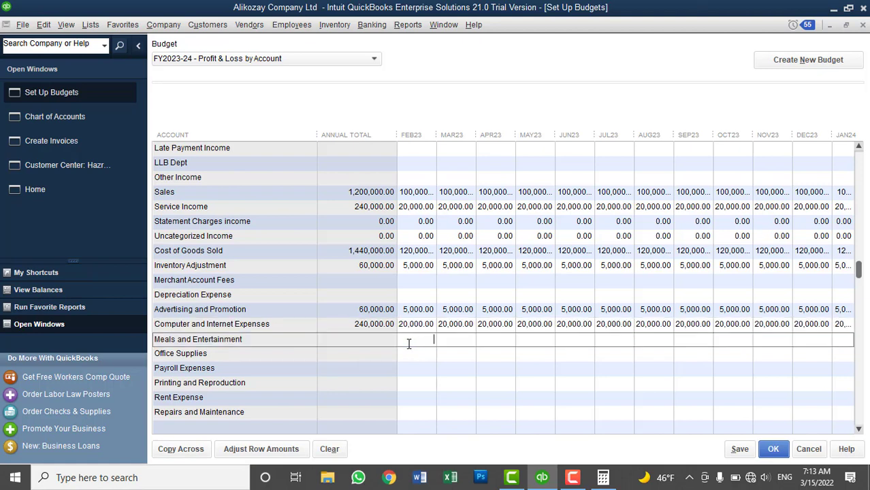
{"action": "type", "text": "40000"}
{"action": "left_click", "coordinate": [175, 449]}
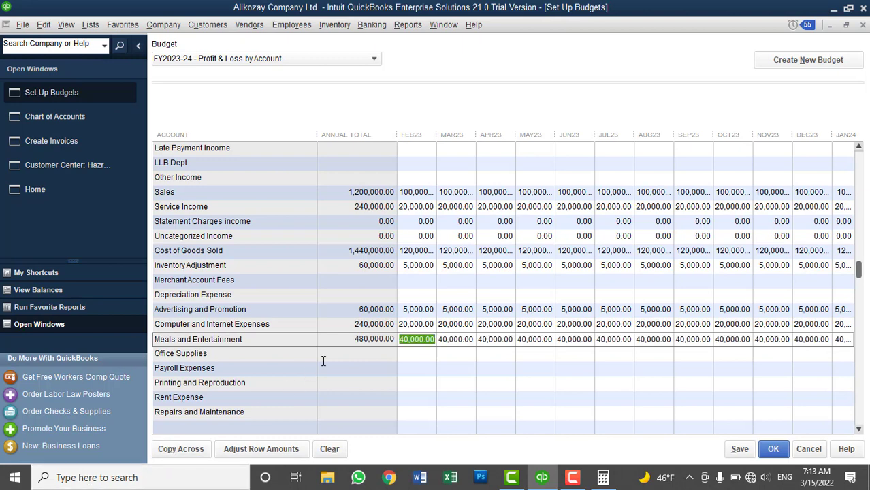
{"action": "left_click", "coordinate": [424, 351]}
{"action": "type", "text": "10000"}
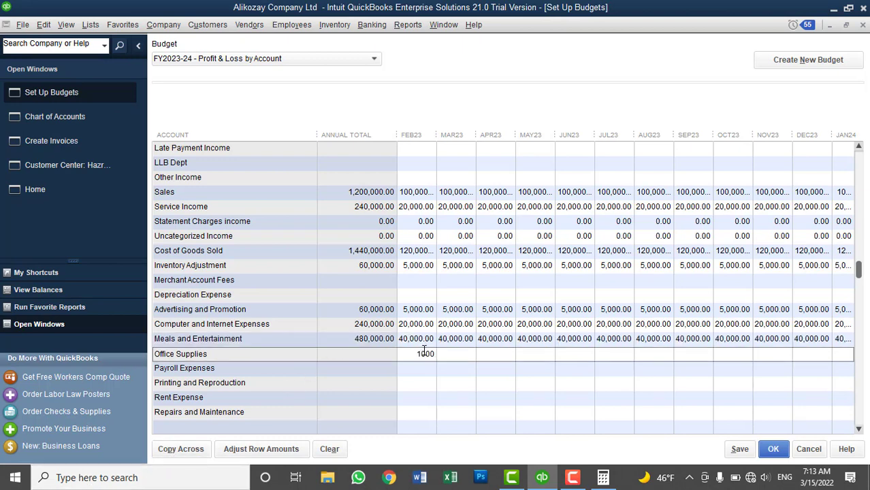
{"action": "left_click", "coordinate": [181, 449]}
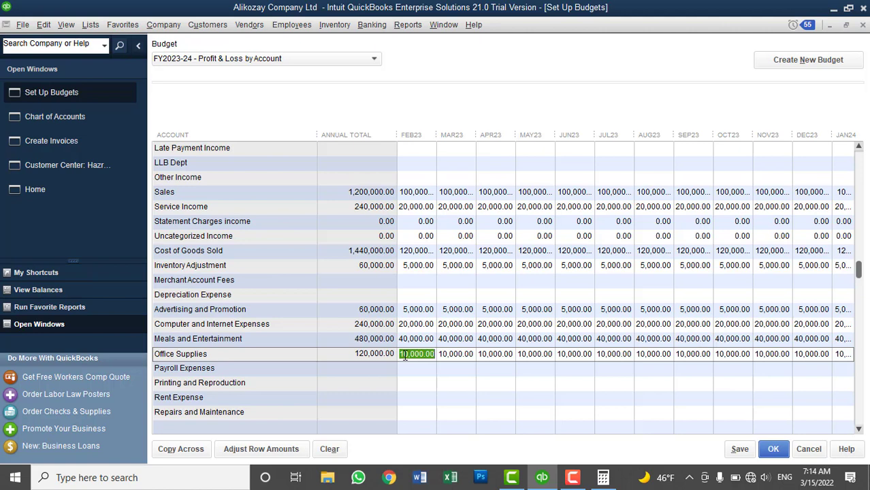
{"action": "left_click", "coordinate": [271, 455]}
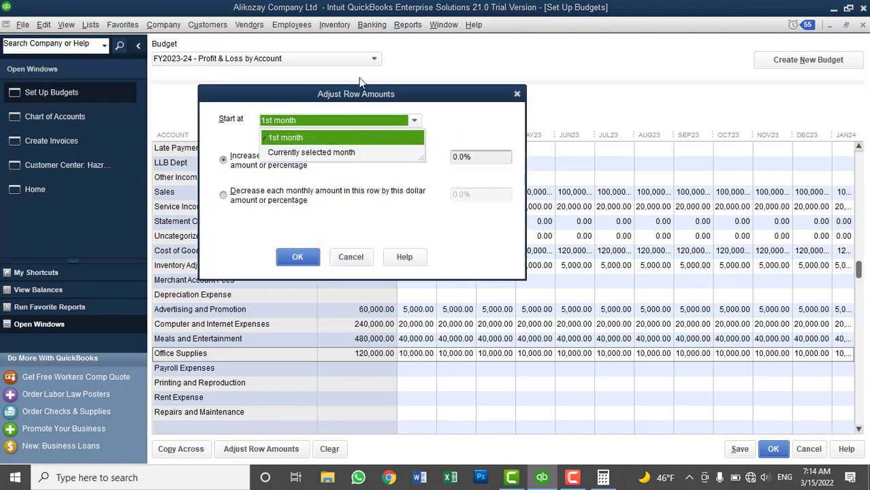
{"action": "left_click_drag", "start_coordinate": [352, 101], "coordinate": [503, 43]}
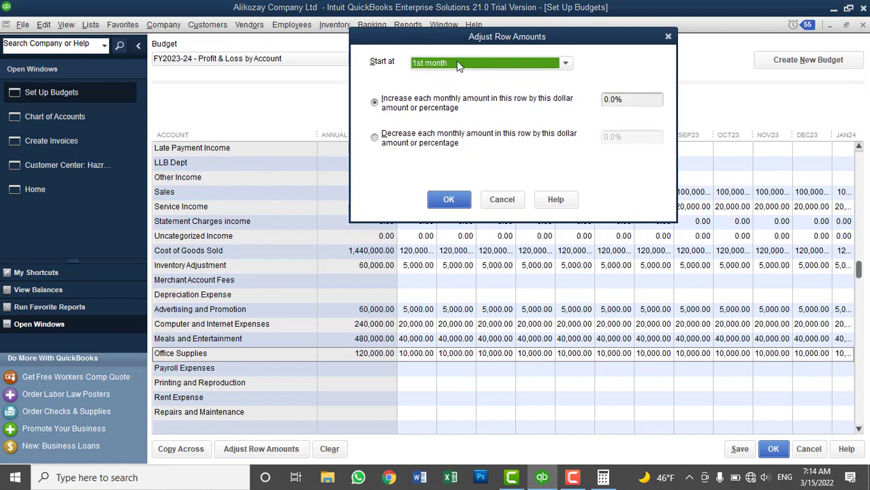
{"action": "left_click", "coordinate": [427, 65]}
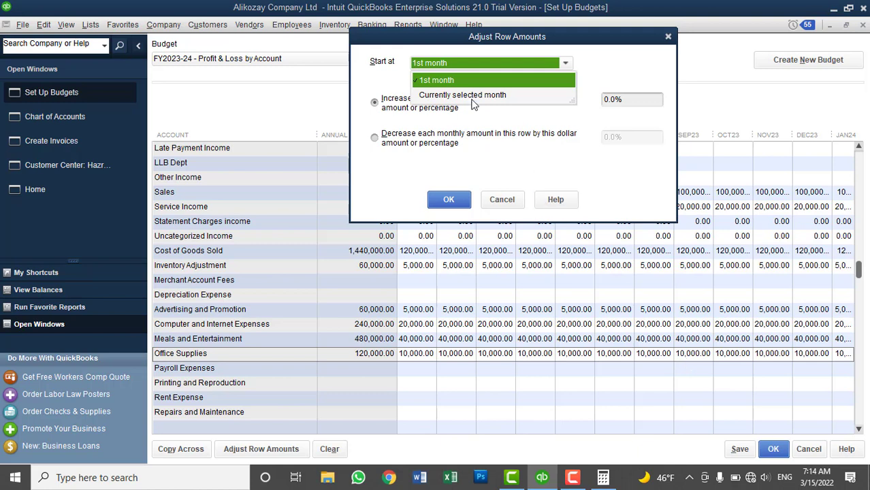
{"action": "left_click", "coordinate": [500, 198]}
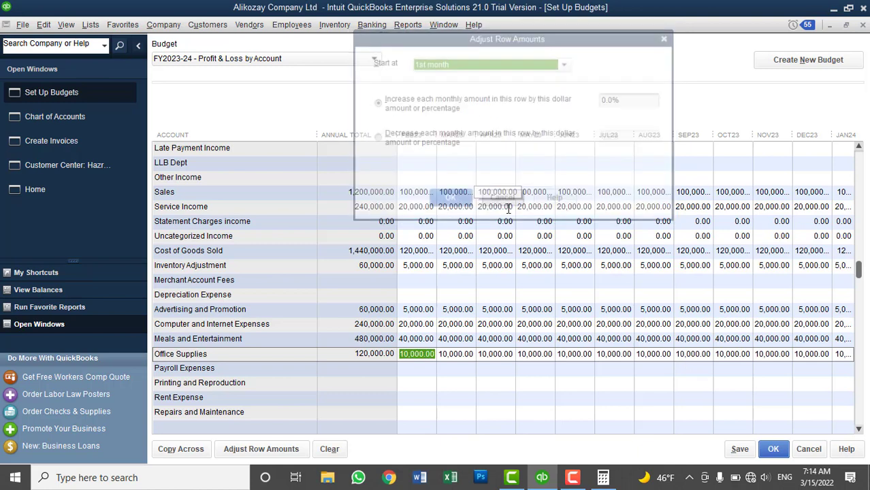
{"action": "left_click", "coordinate": [612, 355]}
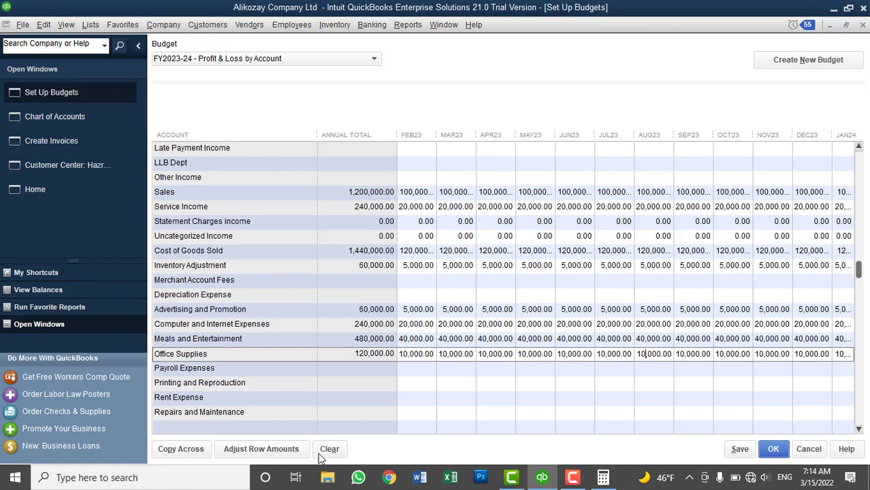
Step: Use Adjust Row Amounts to decrease Office Supplies by 20% from the selected AUG23 month onward
{"action": "left_click", "coordinate": [262, 449]}
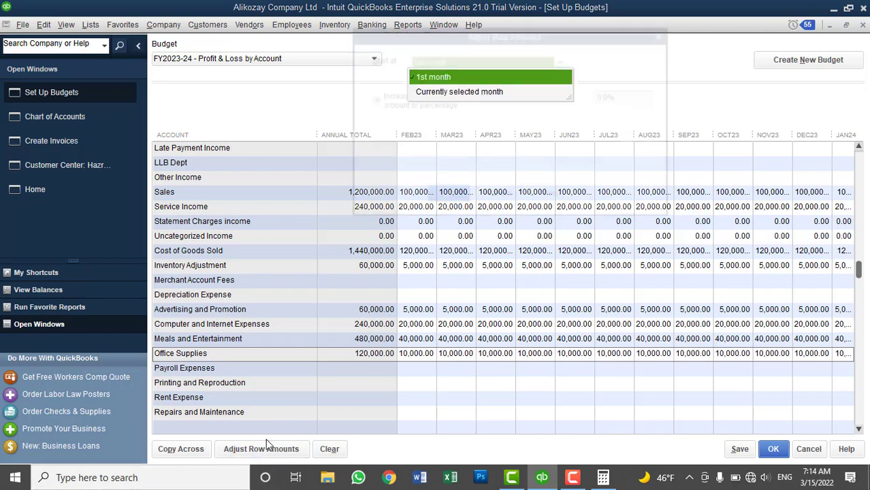
{"action": "left_click", "coordinate": [433, 92]}
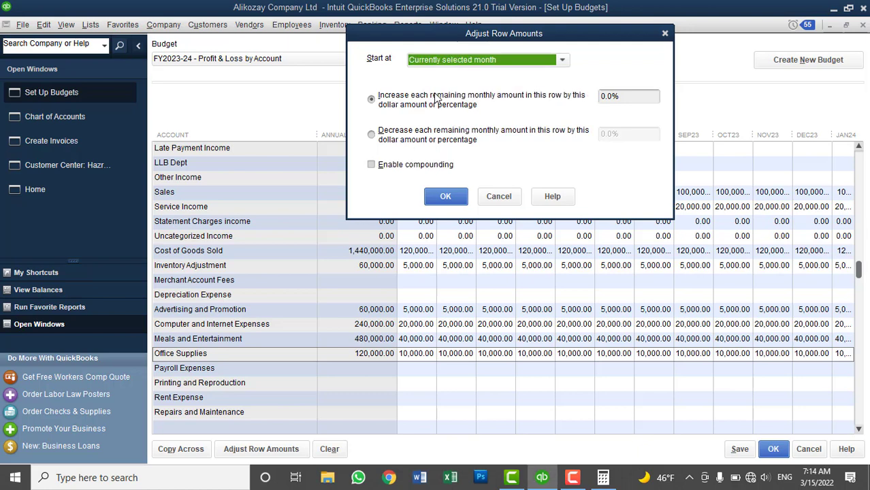
{"action": "left_click", "coordinate": [617, 94]}
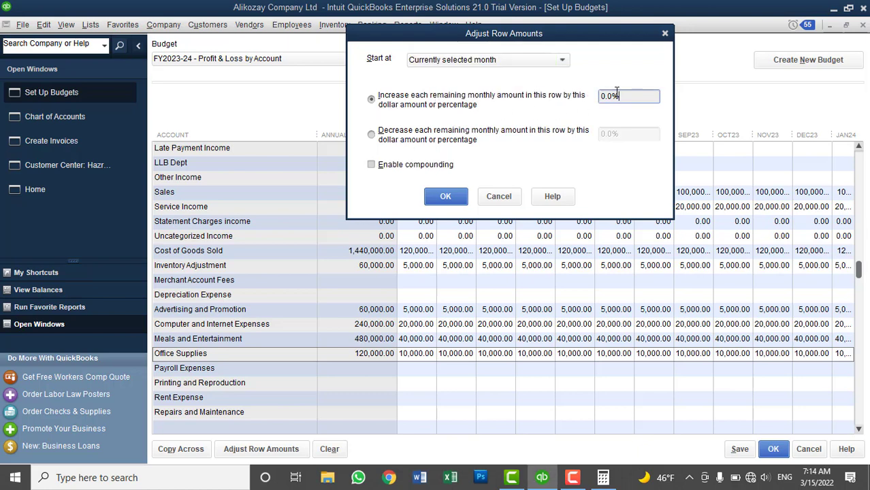
{"action": "double_click", "coordinate": [617, 93]}
{"action": "type", "text": "20%"}
{"action": "left_click", "coordinate": [429, 136]}
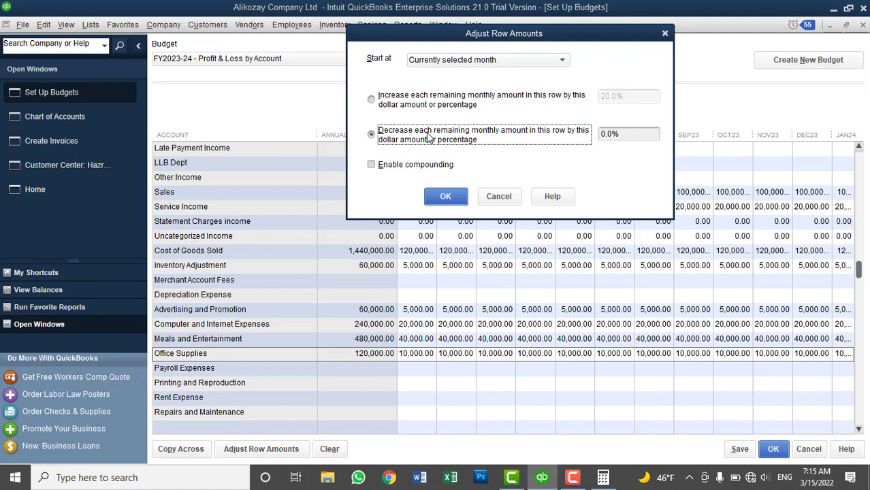
{"action": "left_click", "coordinate": [634, 135]}
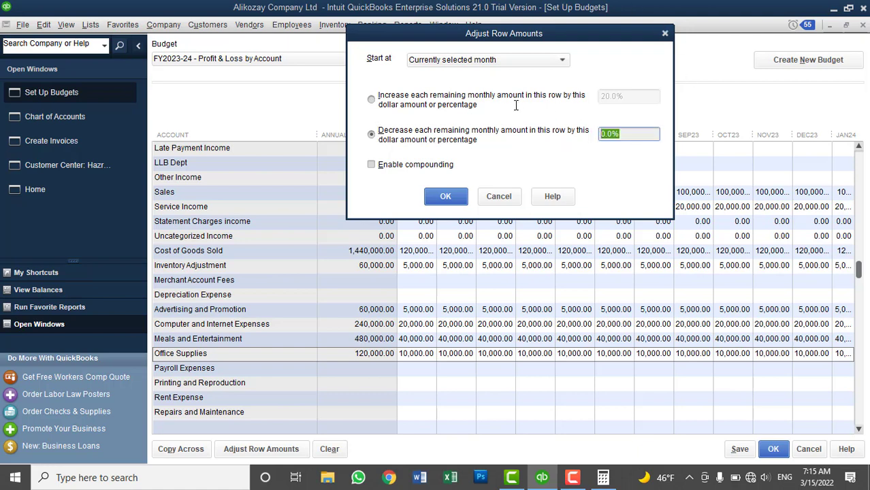
{"action": "type", "text": "20%"}
{"action": "left_click", "coordinate": [444, 198]}
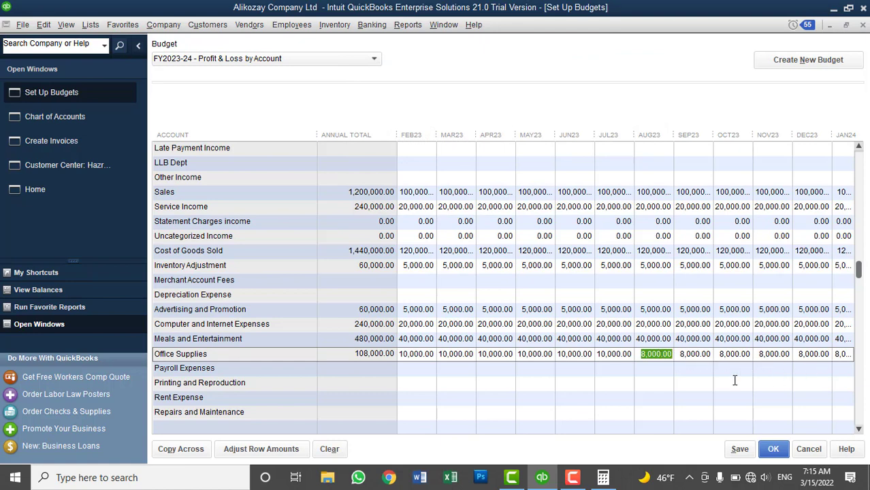
{"action": "left_click", "coordinate": [409, 309]}
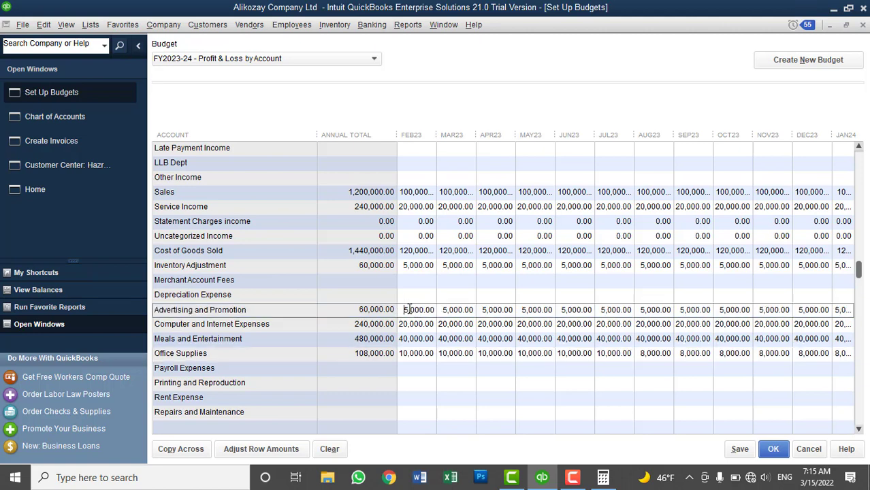
Step: Replace Advertising and Promotion's FEB23 amount of 5,000.00 with 100,000
{"action": "left_click_drag", "start_coordinate": [406, 309], "coordinate": [445, 299]}
{"action": "type", "text": "100000"}
{"action": "key", "text": "Tab"}
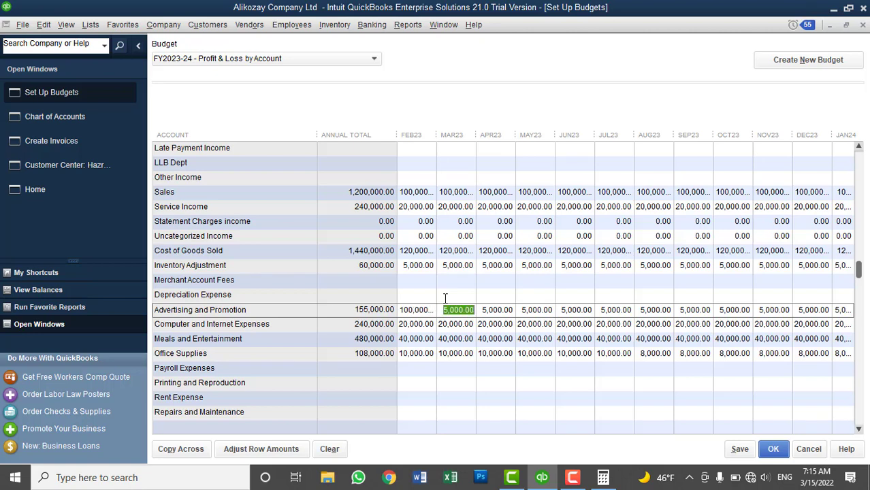
{"action": "left_click", "coordinate": [428, 313]}
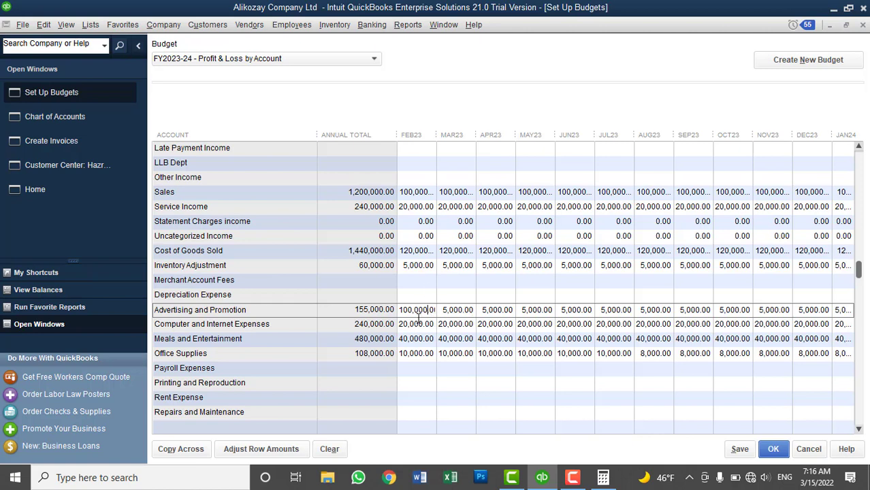
Step: Decrease every Advertising and Promotion month by 10%, starting from the first month
{"action": "left_click", "coordinate": [271, 449]}
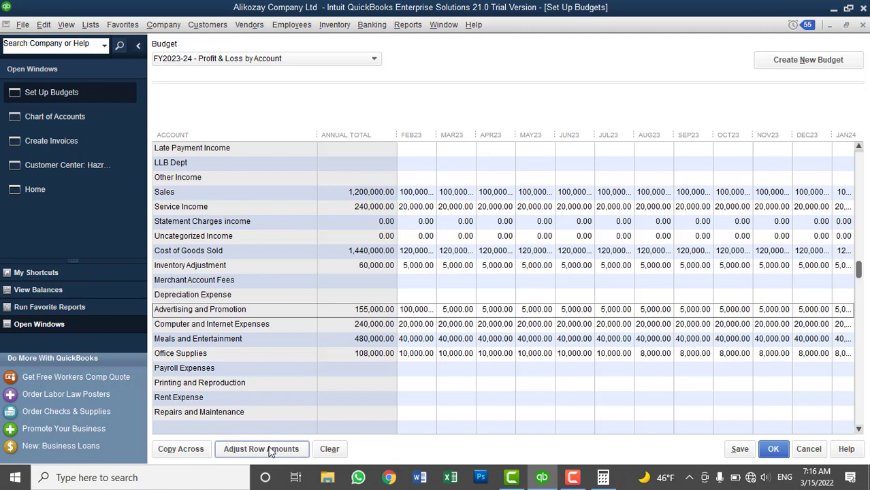
{"action": "left_click", "coordinate": [480, 56]}
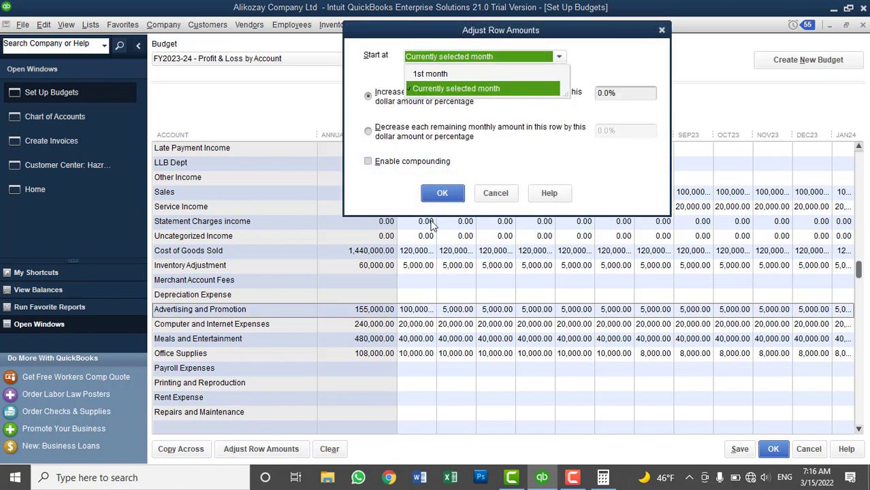
{"action": "left_click", "coordinate": [436, 75]}
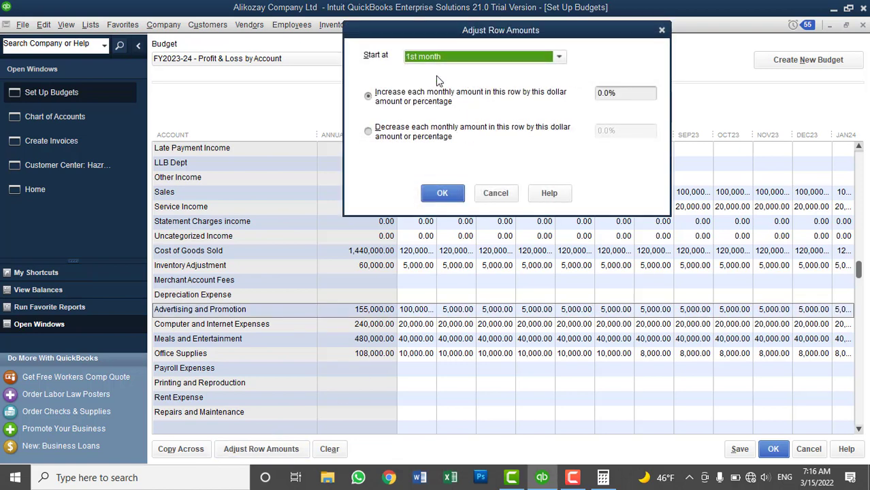
{"action": "left_click", "coordinate": [403, 134]}
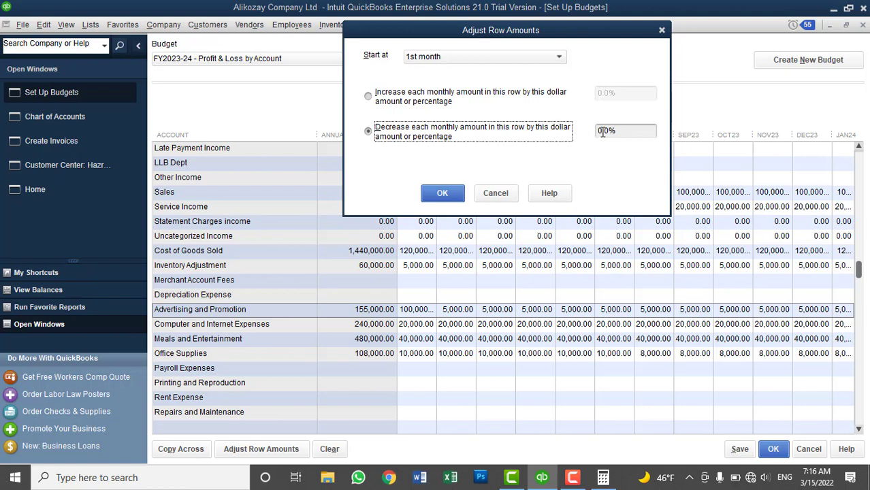
{"action": "left_click", "coordinate": [634, 132]}
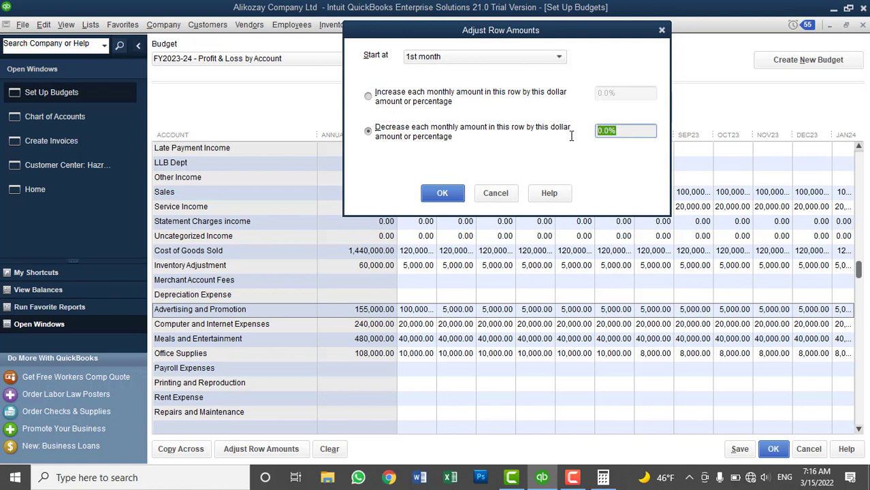
{"action": "type", "text": "10%"}
{"action": "left_click", "coordinate": [442, 193]}
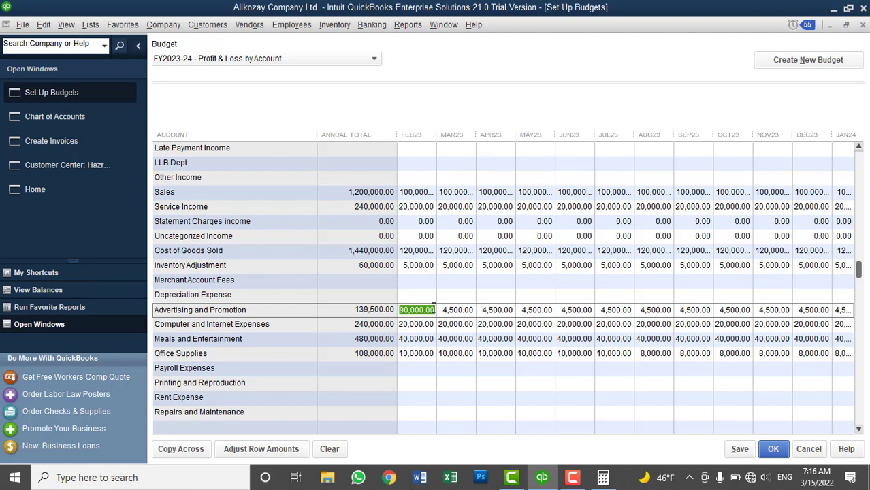
{"action": "left_click", "coordinate": [432, 308]}
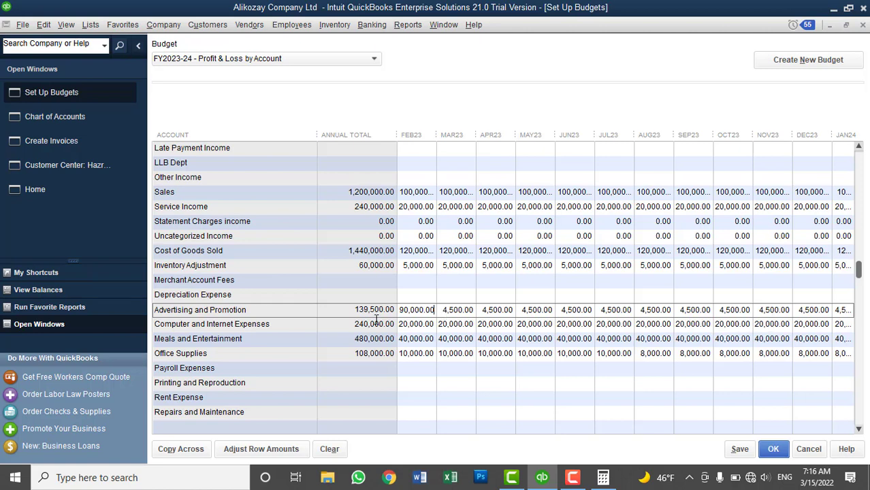
Step: Cancel the row adjustment and fill Advertising and Promotion with 10,000.00 in every month
{"action": "left_click", "coordinate": [275, 449]}
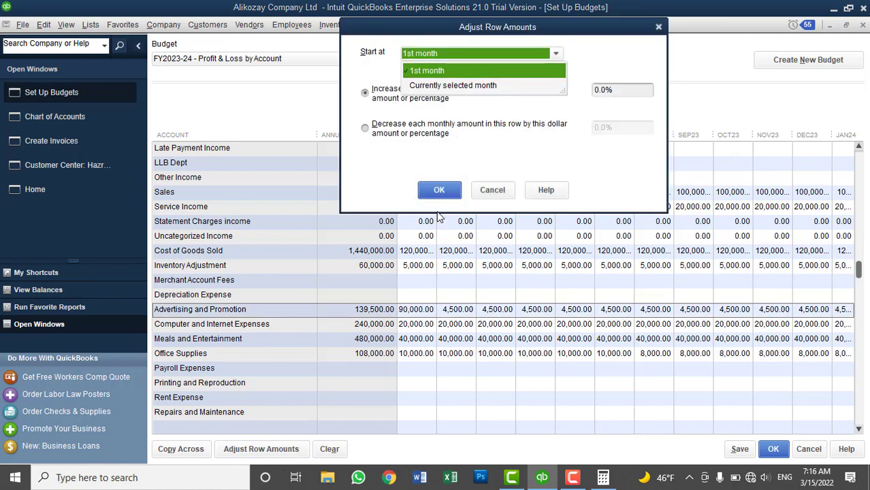
{"action": "left_click", "coordinate": [443, 71]}
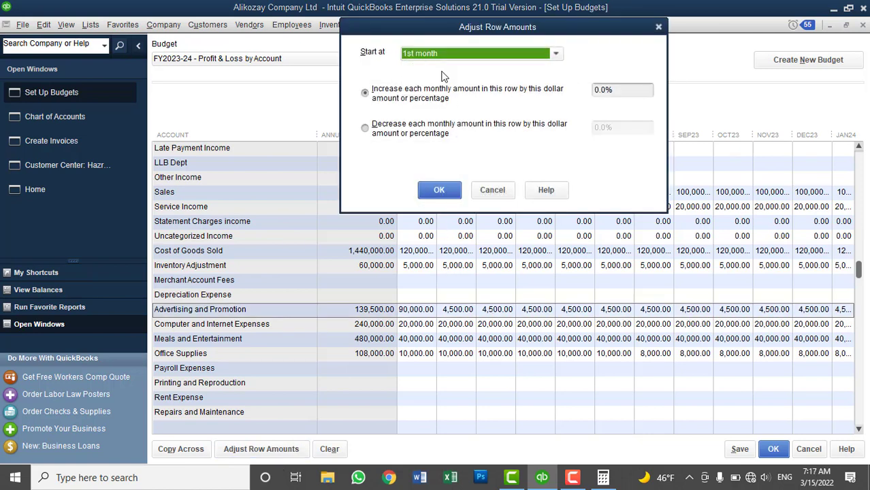
{"action": "left_click", "coordinate": [447, 58]}
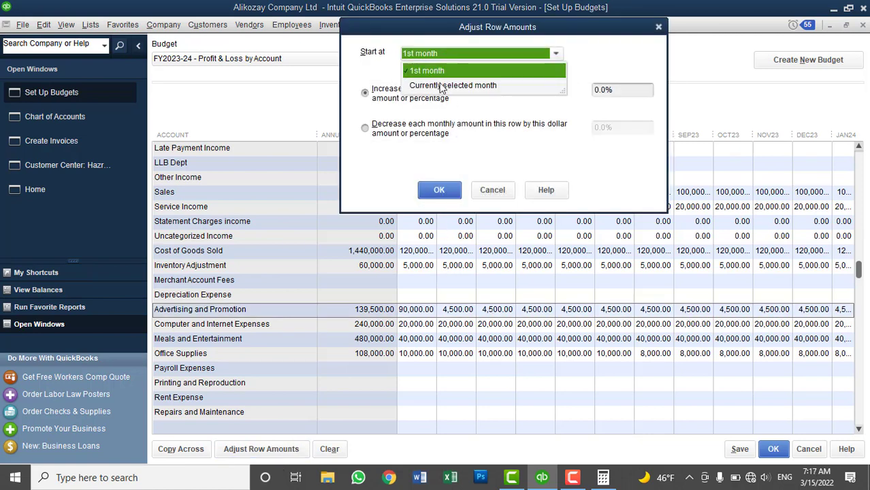
{"action": "left_click", "coordinate": [448, 64]}
{"action": "left_click", "coordinate": [450, 60]}
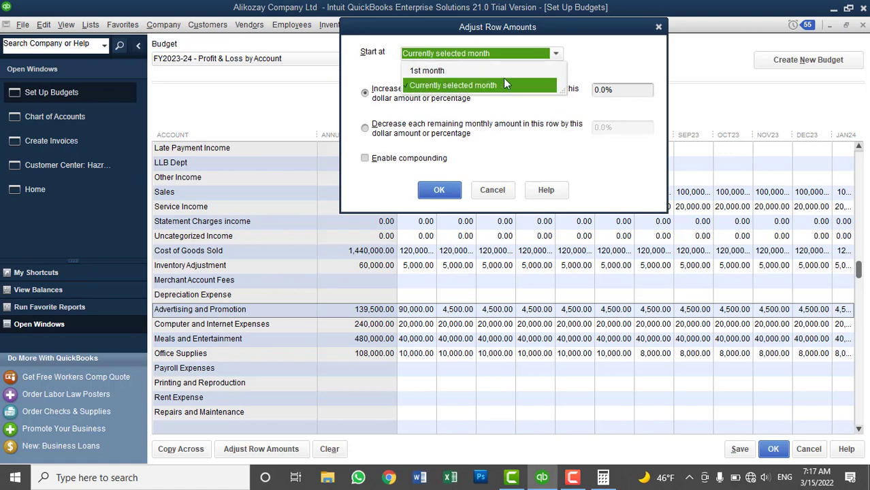
{"action": "left_click", "coordinate": [491, 190]}
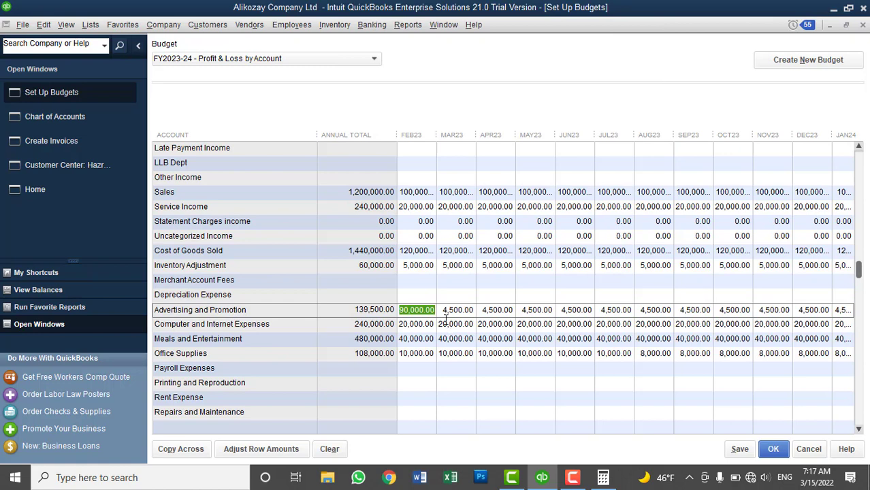
{"action": "type", "text": "10000"}
{"action": "left_click", "coordinate": [197, 451]}
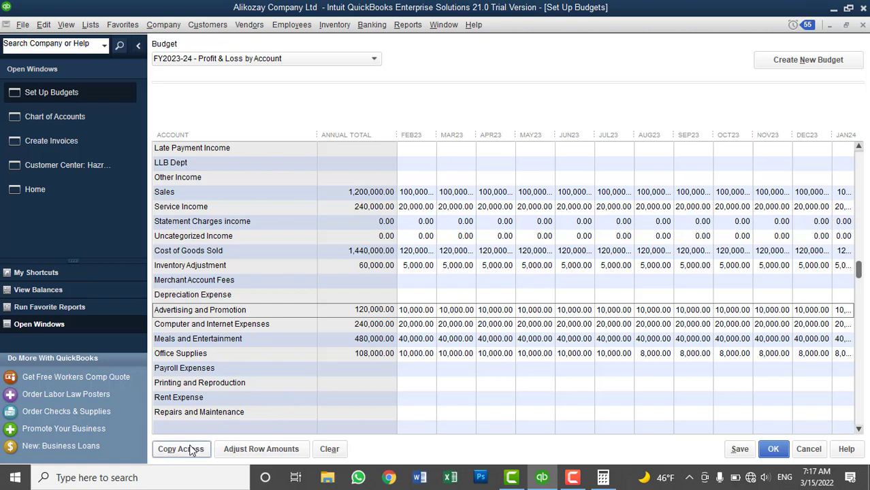
Step: Decrease Advertising and Promotion 10% monthly with compounding from the selected month, then select MAR23
{"action": "left_click", "coordinate": [263, 449]}
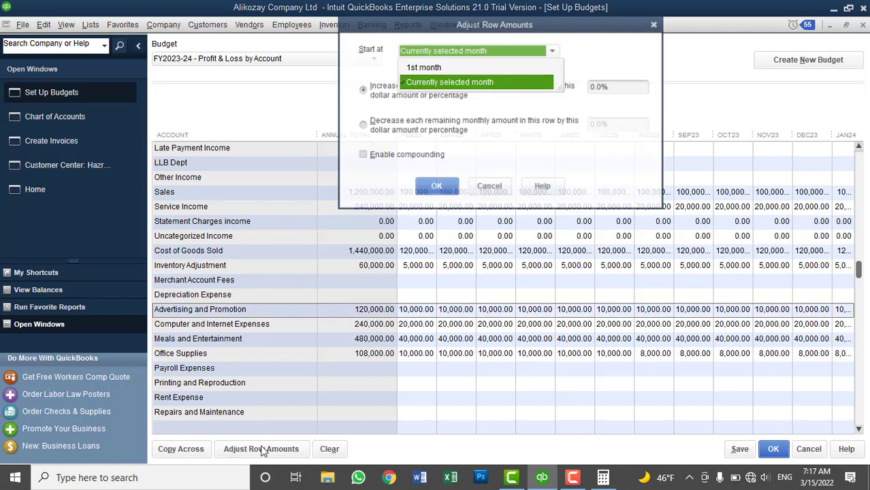
{"action": "left_click", "coordinate": [432, 68]}
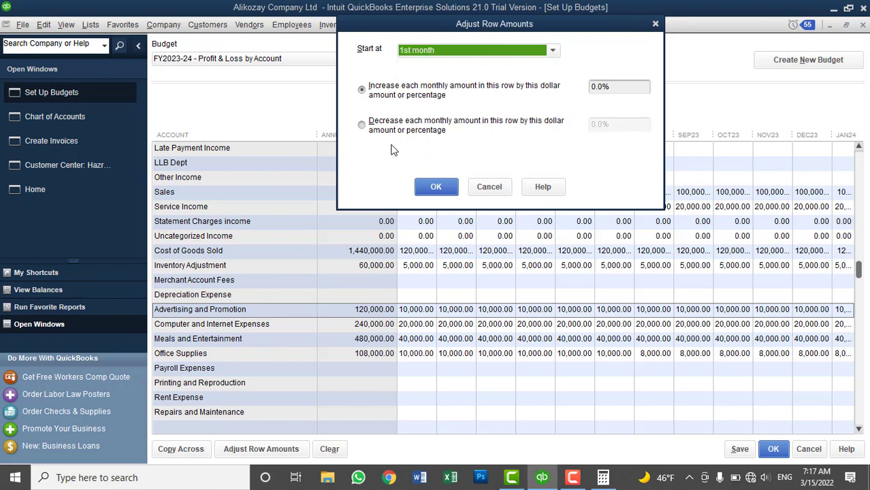
{"action": "left_click", "coordinate": [453, 51]}
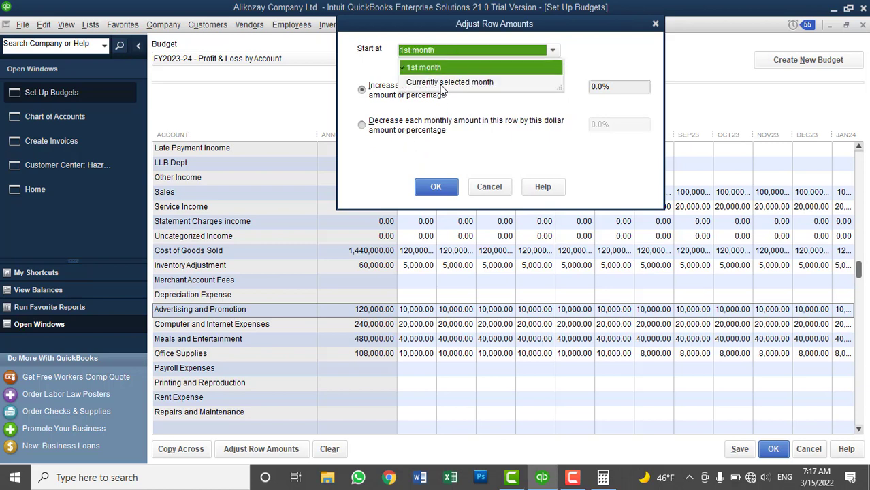
{"action": "left_click", "coordinate": [440, 87]}
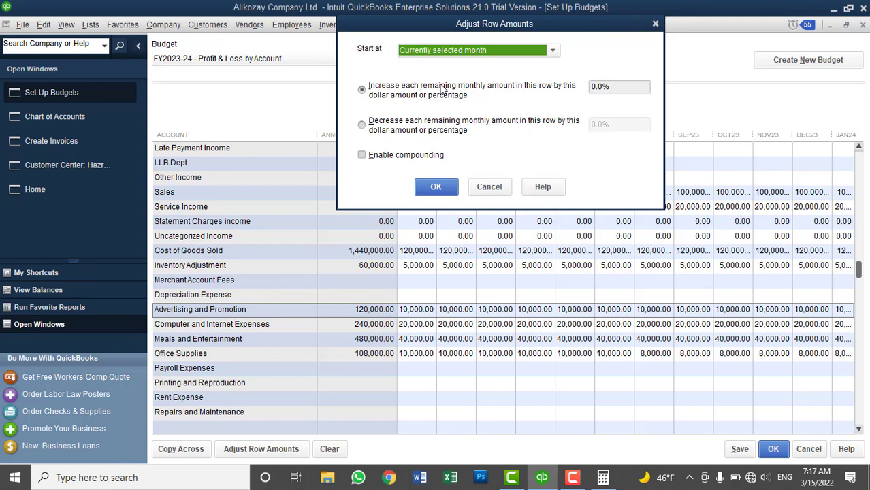
{"action": "left_click", "coordinate": [412, 123]}
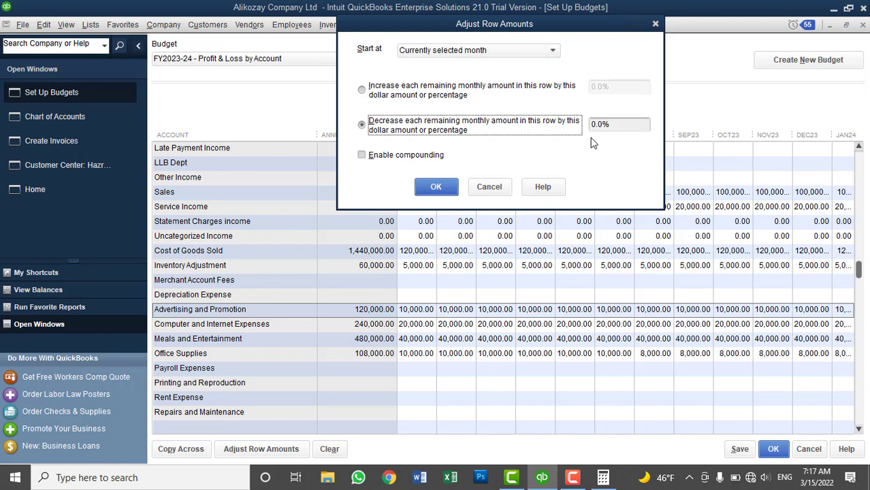
{"action": "key", "text": "Tab"}
{"action": "type", "text": "10"}
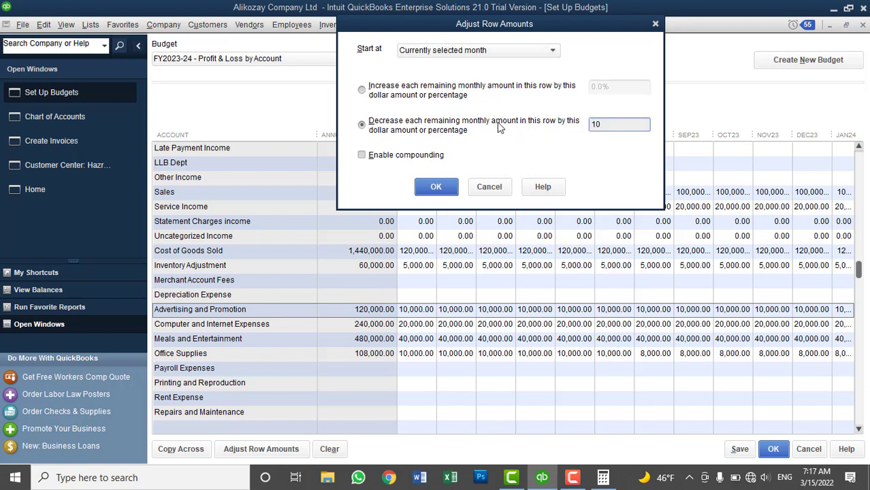
{"action": "type", "text": "%"}
{"action": "left_click", "coordinate": [410, 156]}
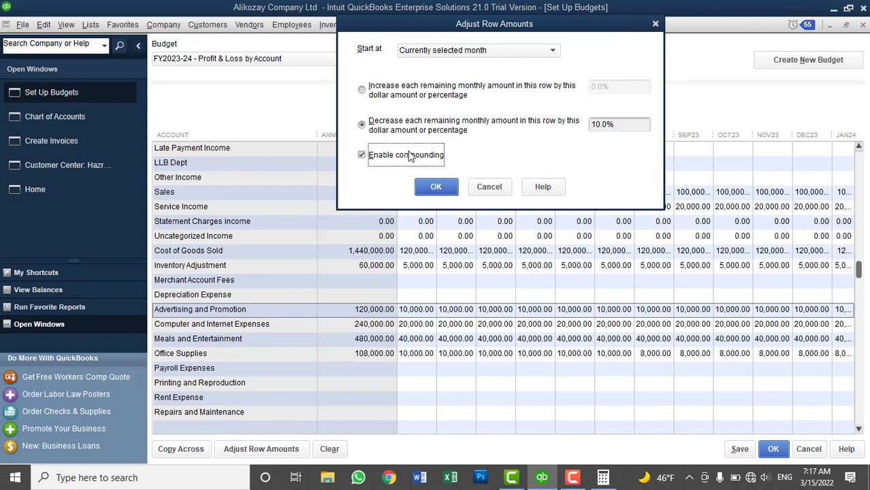
{"action": "left_click", "coordinate": [442, 188]}
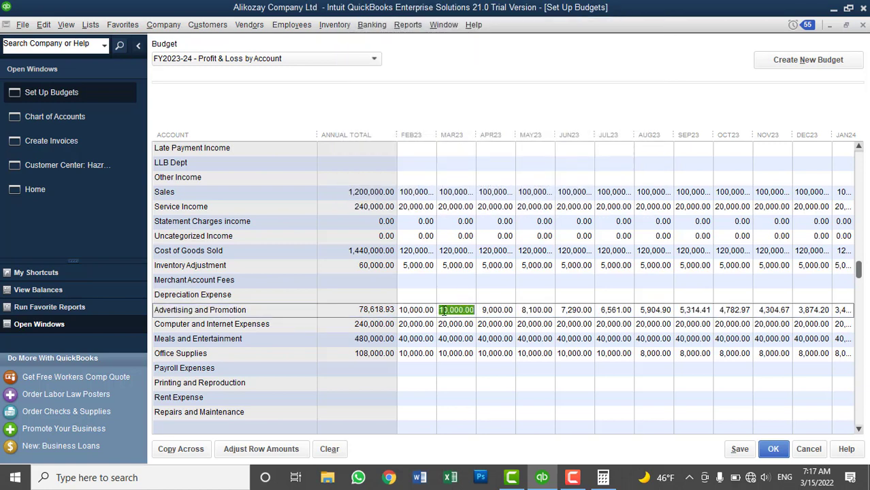
{"action": "left_click", "coordinate": [442, 311]}
{"action": "key", "text": "ctrl+a"}
{"action": "left_click", "coordinate": [604, 477]}
{"action": "left_click", "coordinate": [131, 201]}
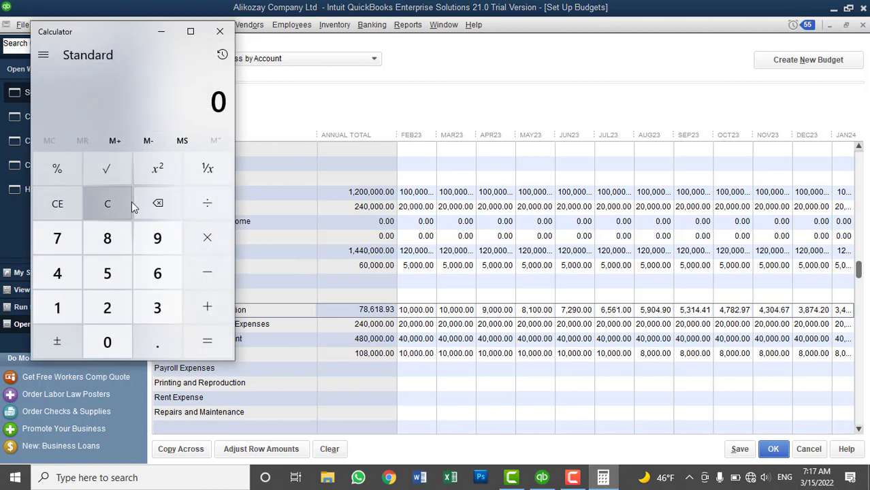
{"action": "left_click", "coordinate": [127, 239]}
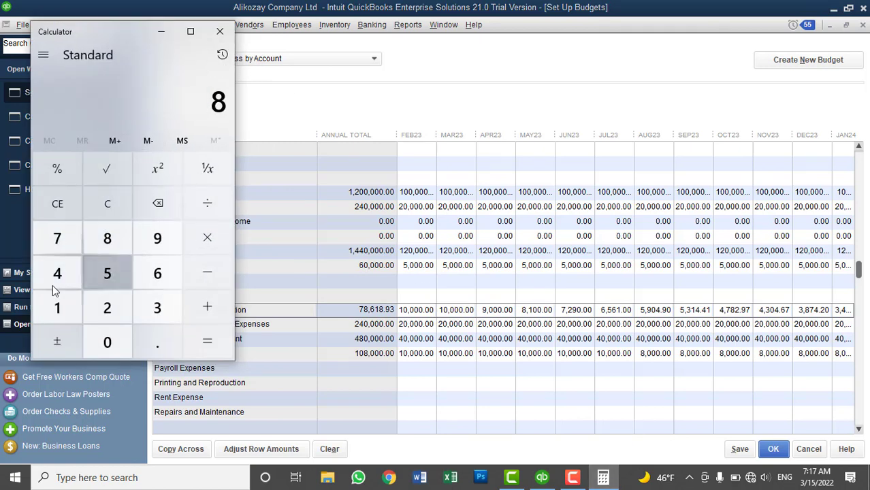
{"action": "left_click", "coordinate": [62, 310]}
{"action": "left_click", "coordinate": [107, 343]}
{"action": "left_click", "coordinate": [108, 343]}
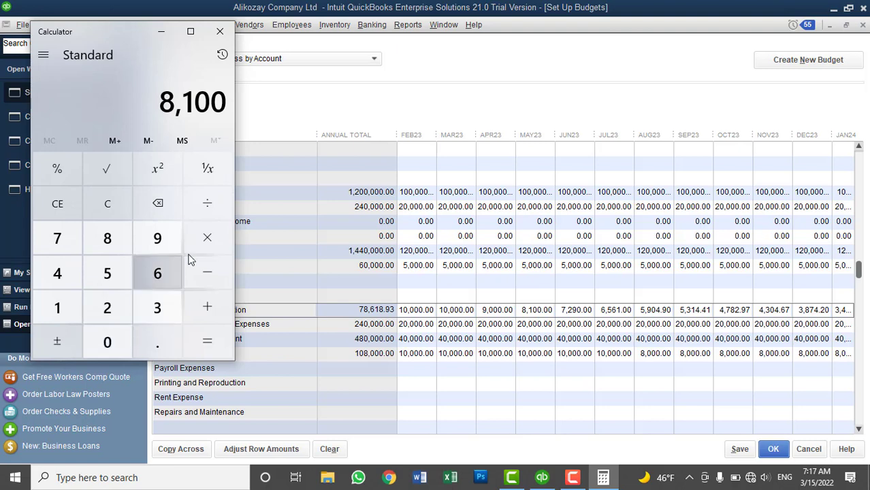
{"action": "left_click", "coordinate": [208, 237]}
{"action": "left_click", "coordinate": [60, 306]}
{"action": "left_click", "coordinate": [108, 342]}
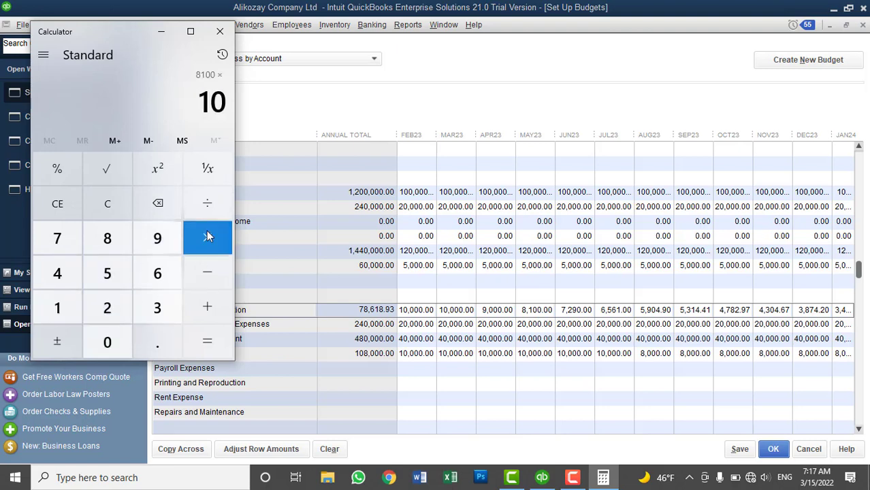
{"action": "left_click", "coordinate": [207, 203]}
{"action": "left_click", "coordinate": [59, 308]}
{"action": "left_click", "coordinate": [107, 342]}
{"action": "left_click", "coordinate": [107, 342]}
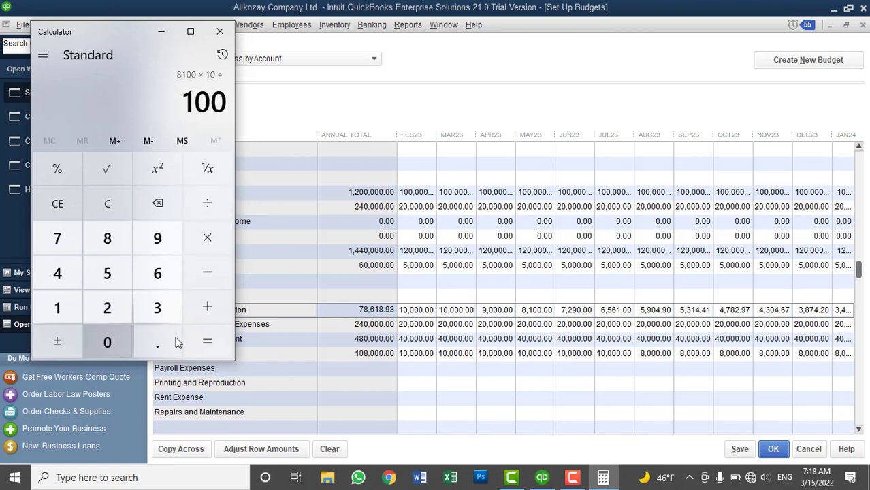
{"action": "left_click", "coordinate": [207, 341]}
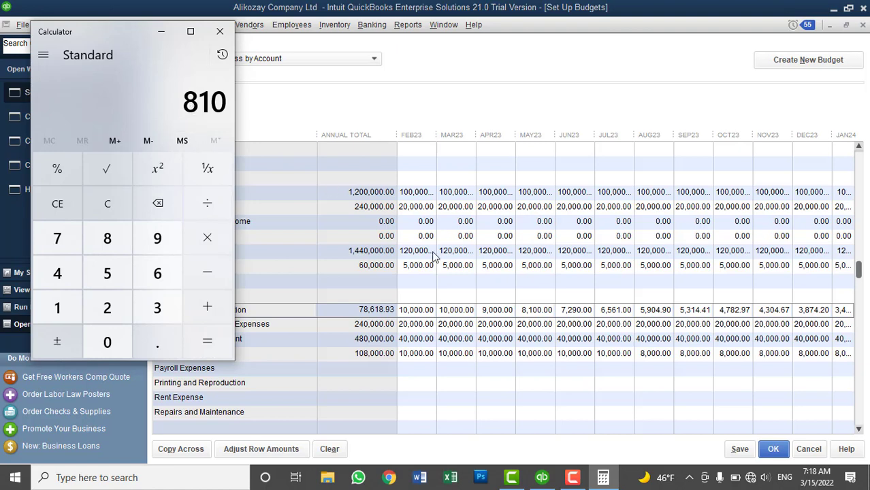
{"action": "left_click", "coordinate": [120, 241]}
{"action": "left_click", "coordinate": [63, 302]}
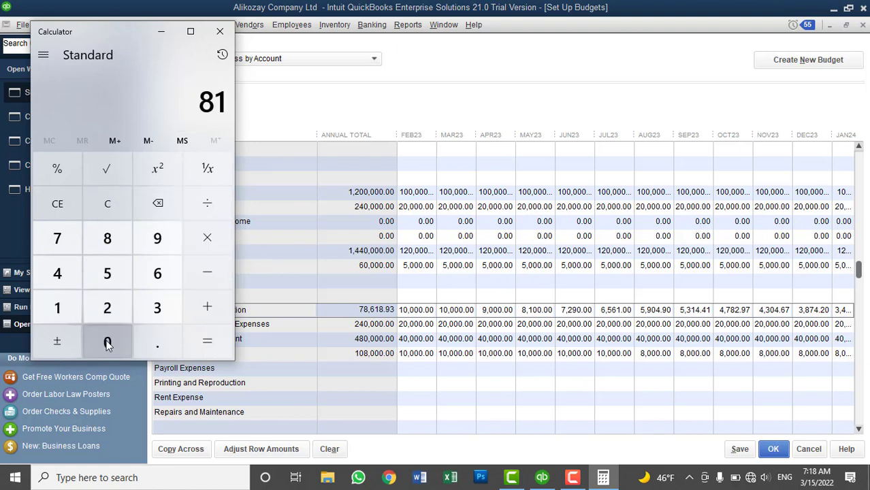
{"action": "left_click", "coordinate": [106, 342]}
{"action": "left_click", "coordinate": [107, 342]}
{"action": "left_click", "coordinate": [214, 274]}
{"action": "left_click", "coordinate": [116, 245]}
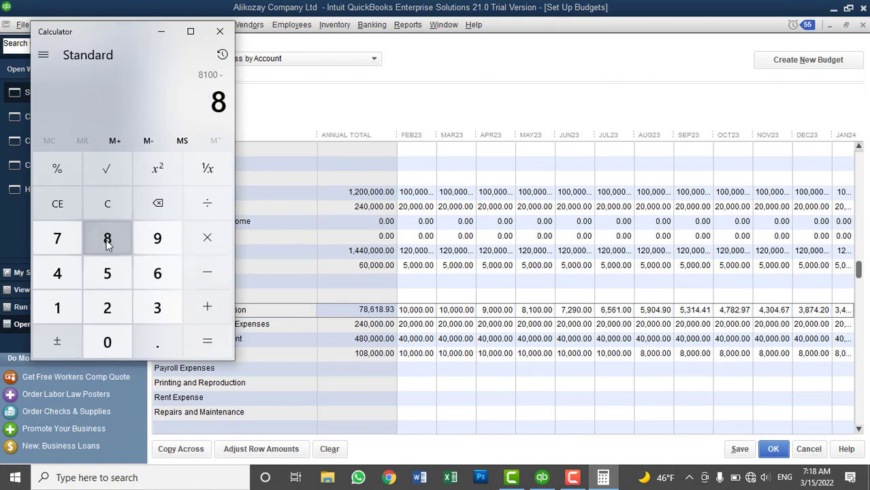
{"action": "left_click", "coordinate": [58, 309]}
{"action": "left_click", "coordinate": [109, 342]}
{"action": "left_click", "coordinate": [207, 340]}
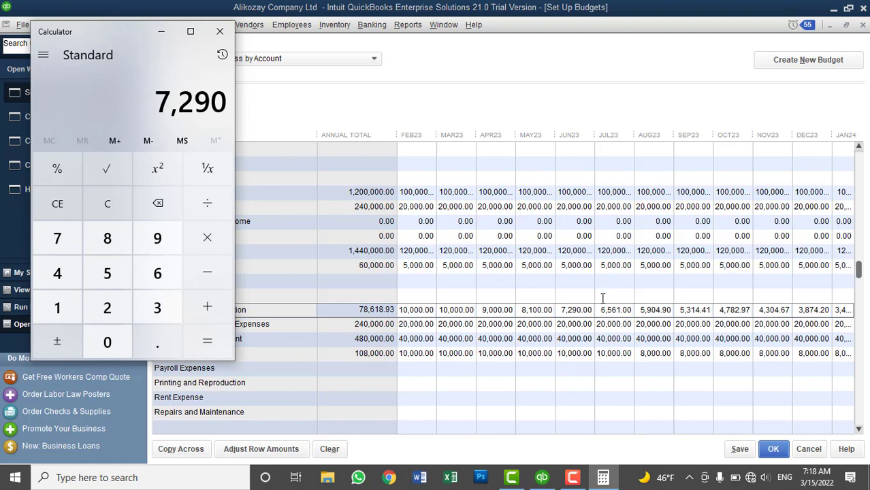
{"action": "left_click", "coordinate": [220, 31]}
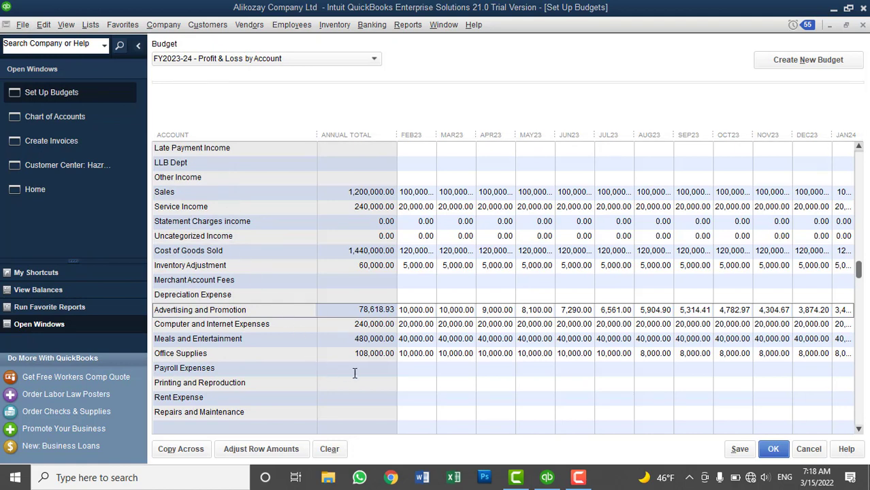
Step: Fill Payroll Expenses with 100,000 and Rent Expense with 20,000 in every month
{"action": "left_click", "coordinate": [428, 368]}
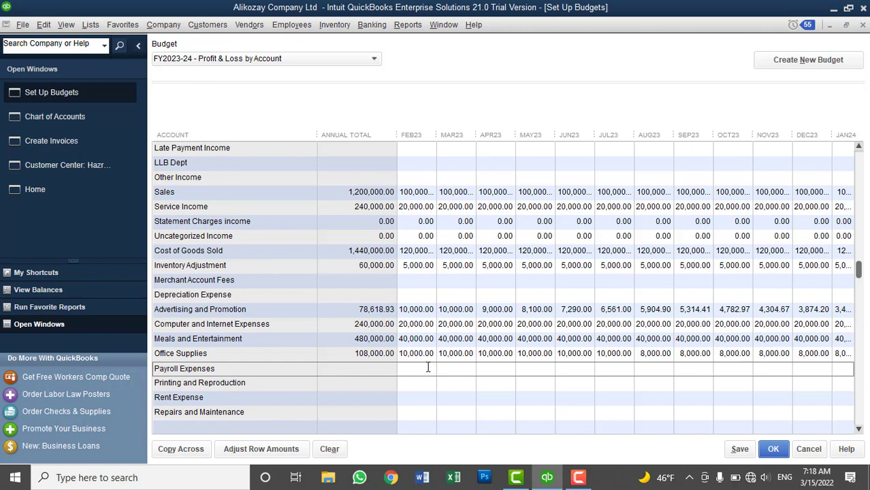
{"action": "type", "text": "100000"}
{"action": "left_click", "coordinate": [189, 453]}
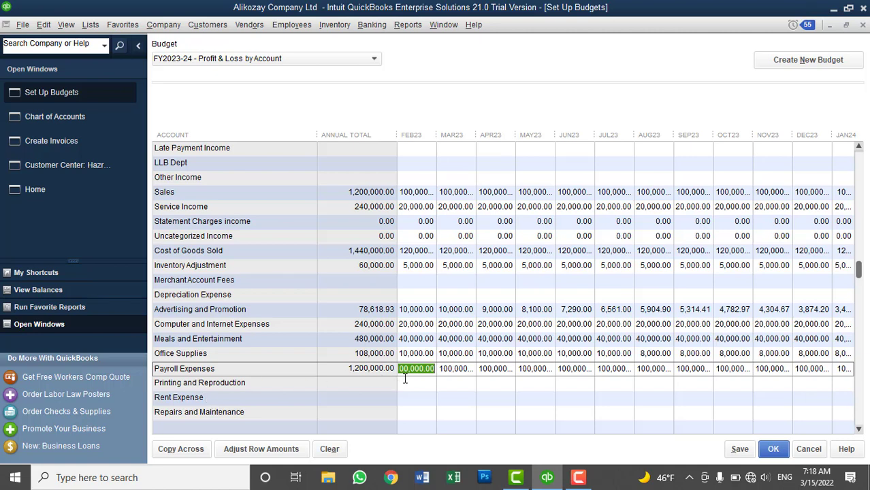
{"action": "left_click", "coordinate": [404, 382]}
{"action": "left_click", "coordinate": [406, 402]}
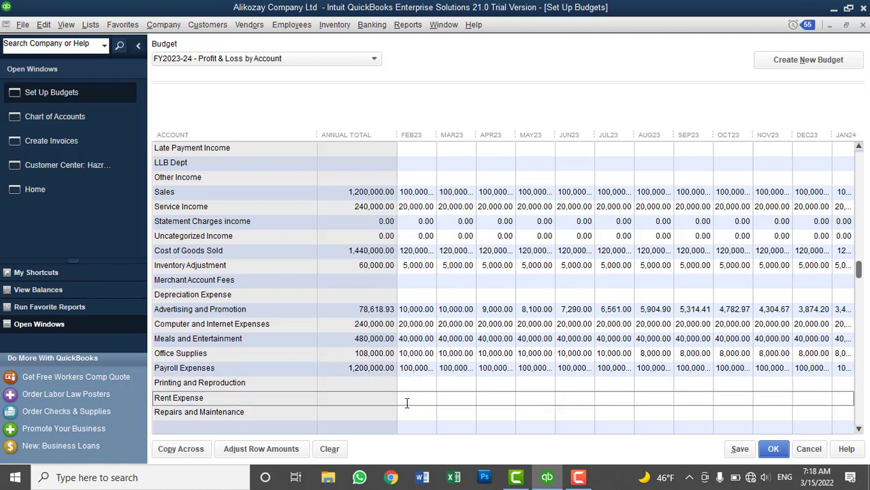
{"action": "type", "text": "20000"}
{"action": "key", "text": "Tab"}
{"action": "left_click", "coordinate": [181, 450]}
Step: Fill Repairs and Maintenance with 2,000 monthly and enter 3000 in Telephone Expense FEB23
{"action": "scroll", "coordinate": [302, 388], "scroll_direction": "down", "scroll_amount": 2}
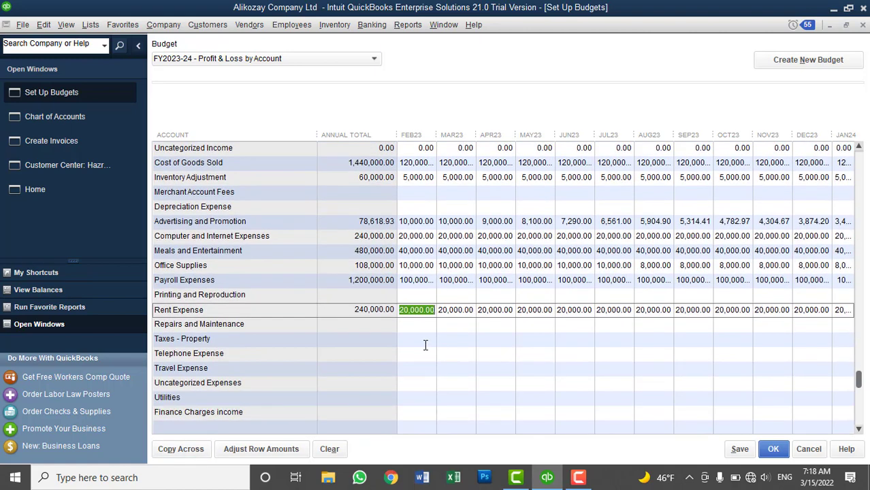
{"action": "left_click", "coordinate": [419, 324]}
{"action": "type", "text": "2000"}
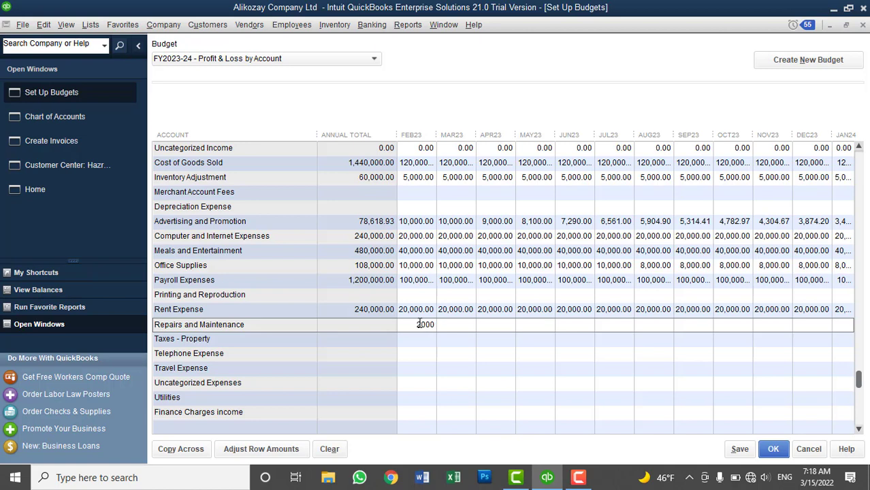
{"action": "left_click", "coordinate": [181, 450]}
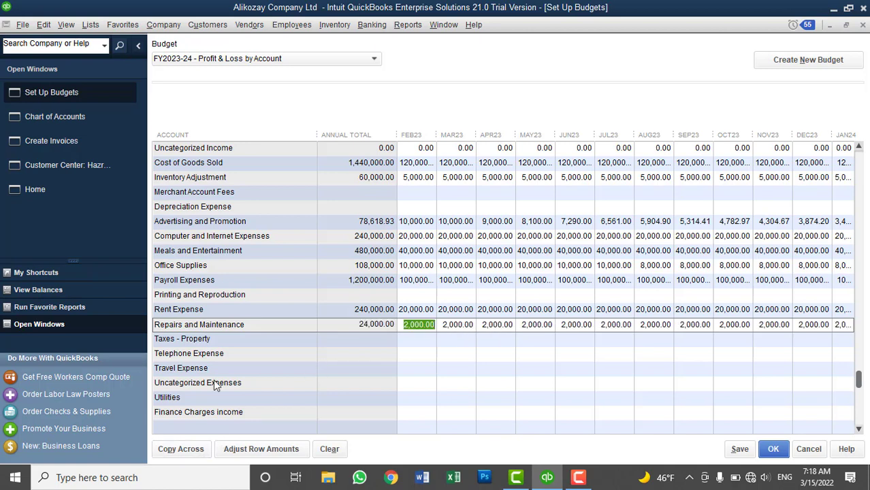
{"action": "left_click", "coordinate": [429, 339]}
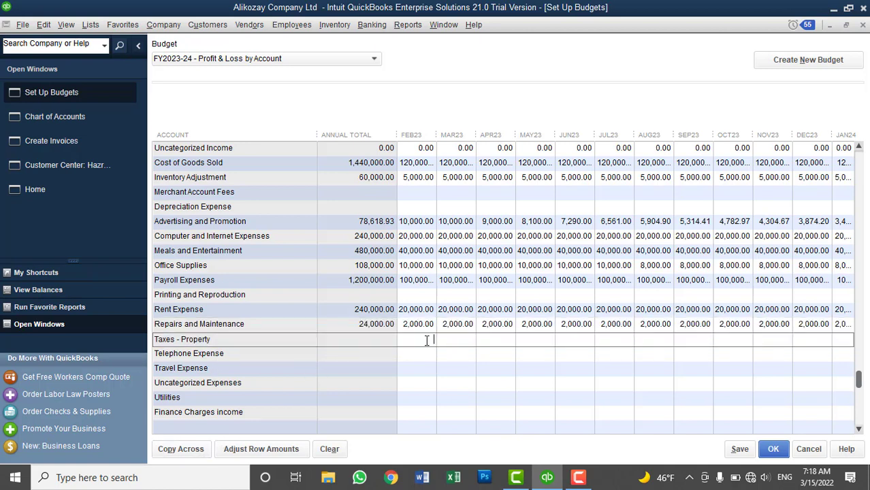
{"action": "left_click", "coordinate": [413, 349]}
{"action": "type", "text": "10"}
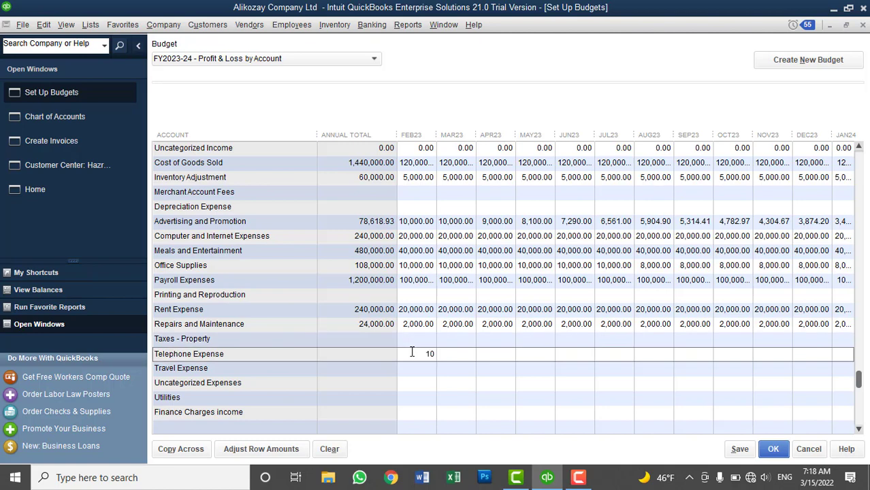
{"action": "key", "text": "BackSpace"}
{"action": "key", "text": "BackSpace"}
{"action": "type", "text": "3000"}
Step: Copy 3,000 across Telephone Expense, then fill Travel Expense with 10,000 and Utilities with 1,000 monthly
{"action": "left_click", "coordinate": [166, 450]}
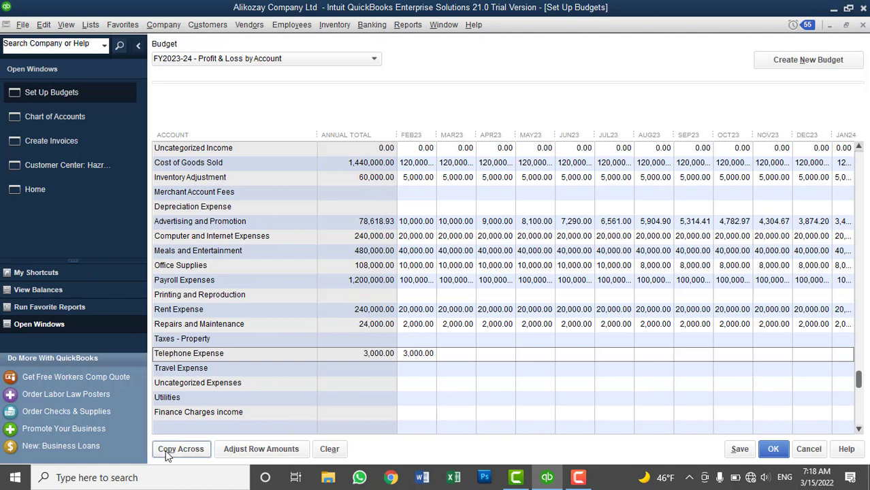
{"action": "left_click", "coordinate": [423, 370]}
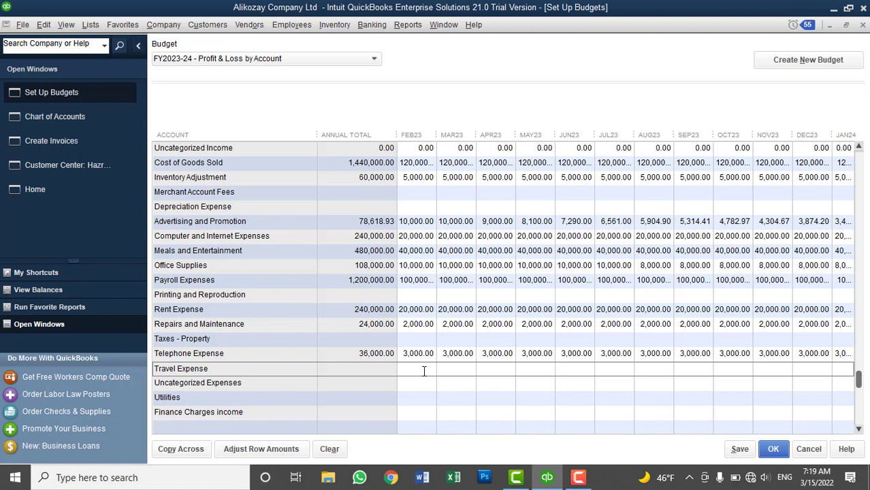
{"action": "type", "text": "10000"}
{"action": "left_click", "coordinate": [197, 450]}
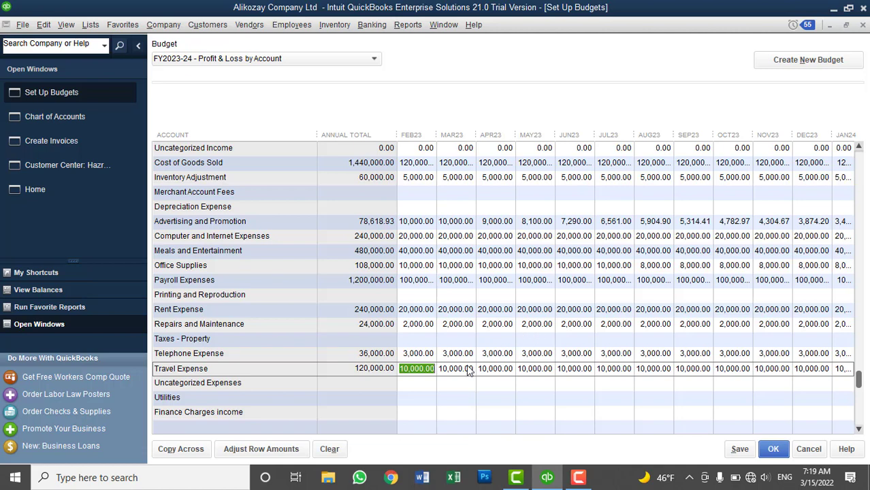
{"action": "left_click", "coordinate": [428, 398]}
{"action": "type", "text": "10000"}
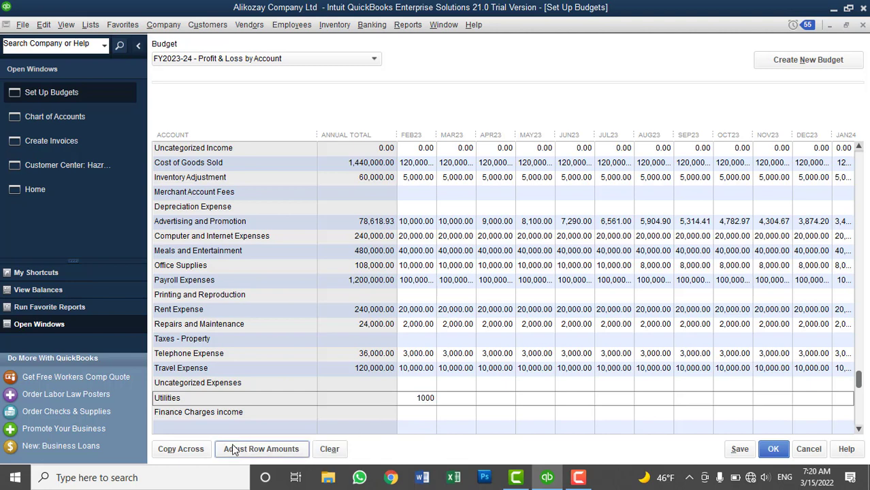
{"action": "left_click", "coordinate": [180, 449]}
{"action": "scroll", "coordinate": [453, 369], "scroll_direction": "down", "scroll_amount": 2}
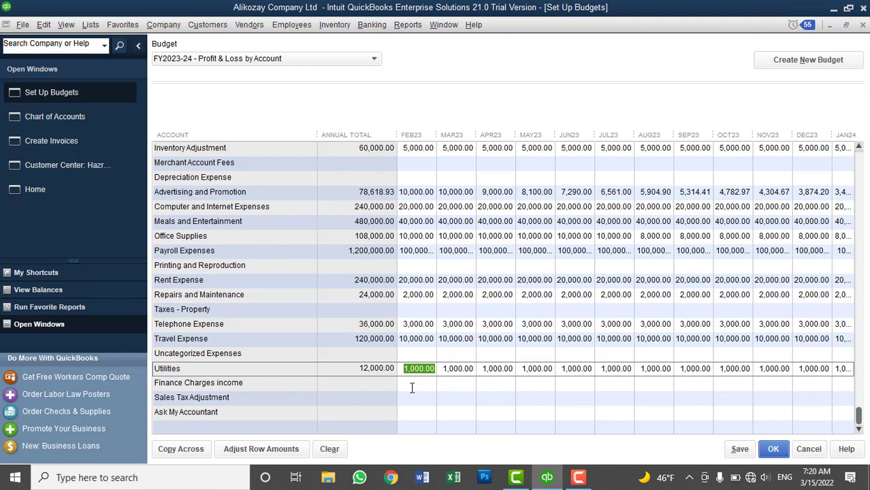
{"action": "left_click", "coordinate": [411, 399]}
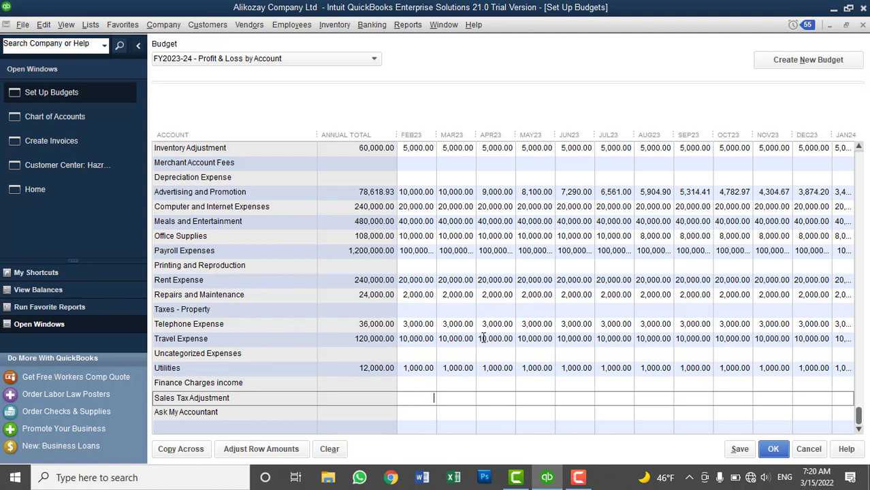
{"action": "scroll", "coordinate": [496, 331], "scroll_direction": "up", "scroll_amount": 3}
{"action": "scroll", "coordinate": [496, 331], "scroll_direction": "down", "scroll_amount": 3}
{"action": "scroll", "coordinate": [233, 178], "scroll_direction": "up", "scroll_amount": 3}
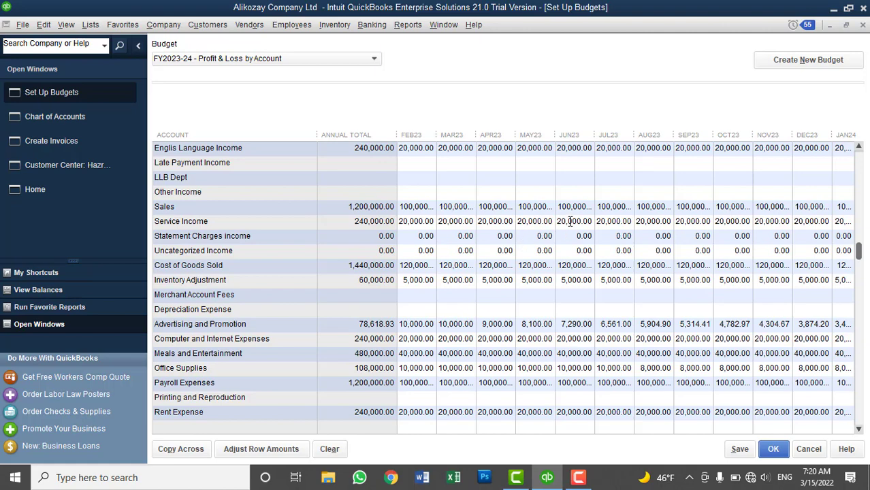
{"action": "scroll", "coordinate": [570, 219], "scroll_direction": "up", "scroll_amount": 2}
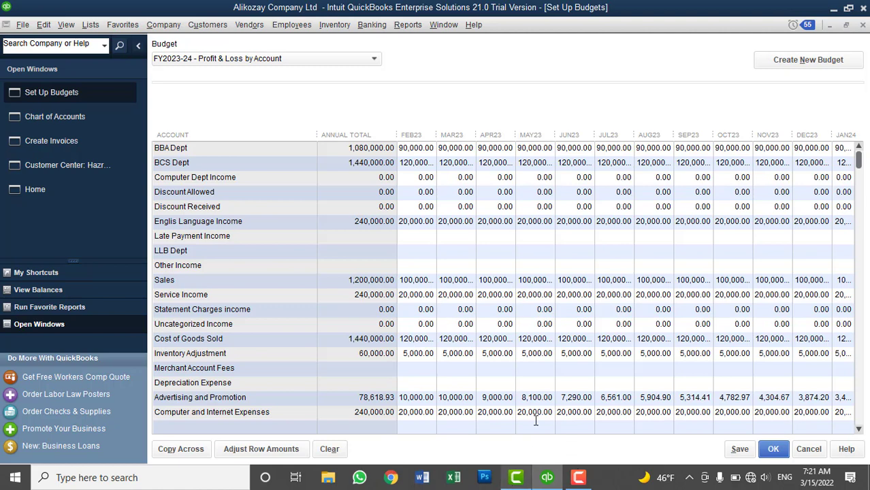
Step: Launch Windows Calculator with the calc Run command, then return to the QuickBooks budget grid
{"action": "key", "text": "super+r"}
{"action": "type", "text": "calc"}
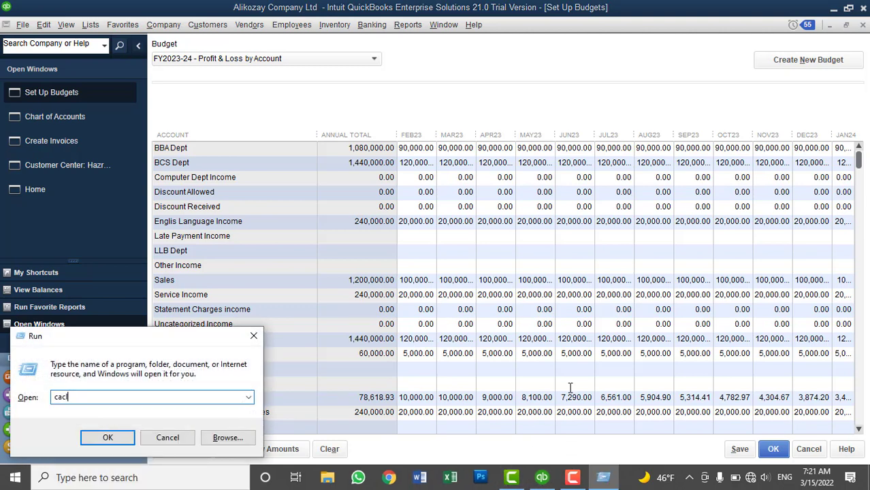
{"action": "key", "text": "Return"}
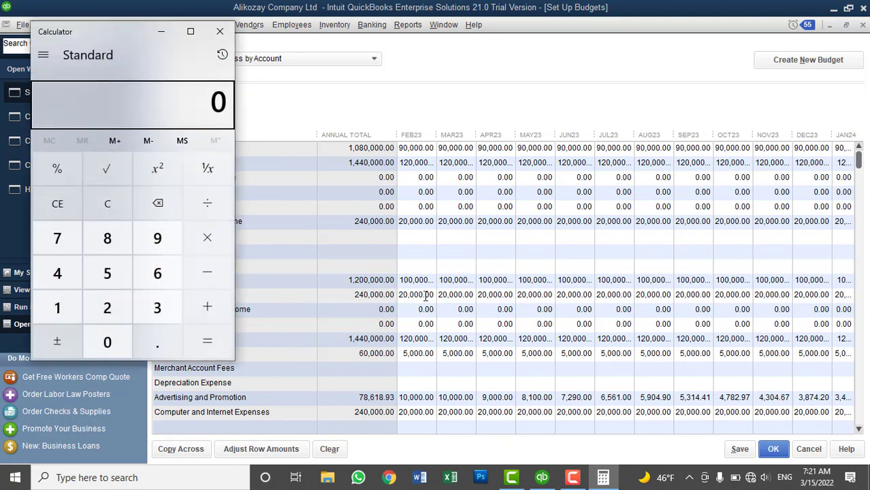
{"action": "left_click", "coordinate": [861, 149]}
{"action": "scroll", "coordinate": [860, 150], "scroll_direction": "up", "scroll_amount": 5}
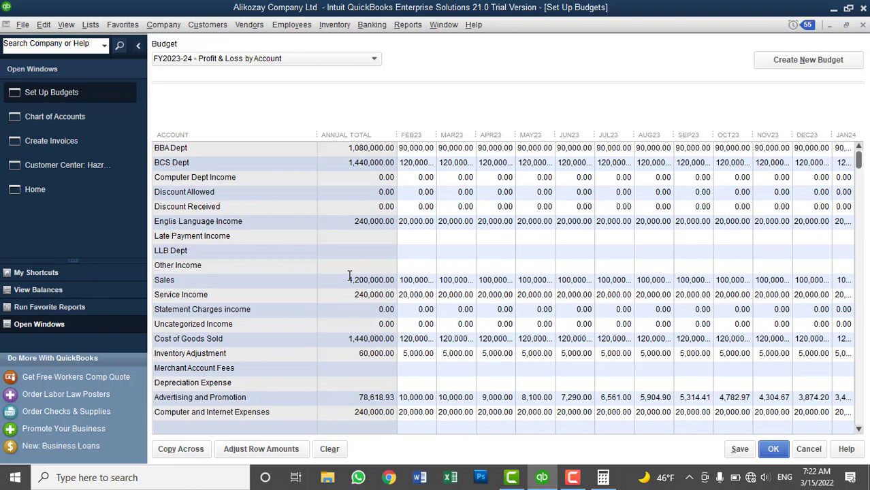
Step: Fill the Sales row with 60,000 in every month
{"action": "scroll", "coordinate": [399, 330], "scroll_direction": "down", "scroll_amount": 2}
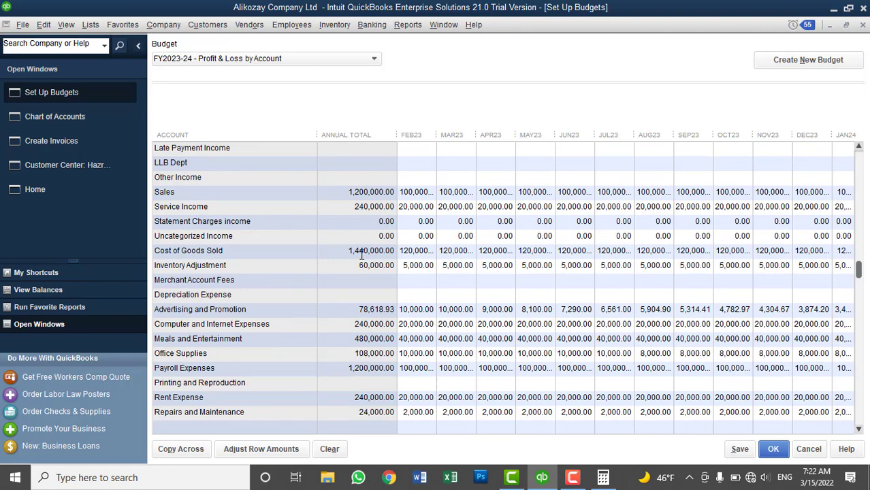
{"action": "scroll", "coordinate": [379, 422], "scroll_direction": "down", "scroll_amount": 2}
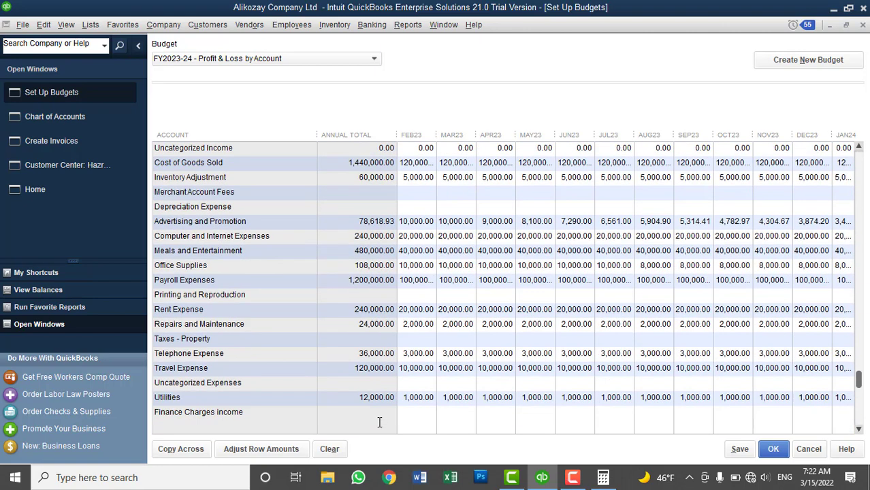
{"action": "scroll", "coordinate": [379, 420], "scroll_direction": "up", "scroll_amount": 2}
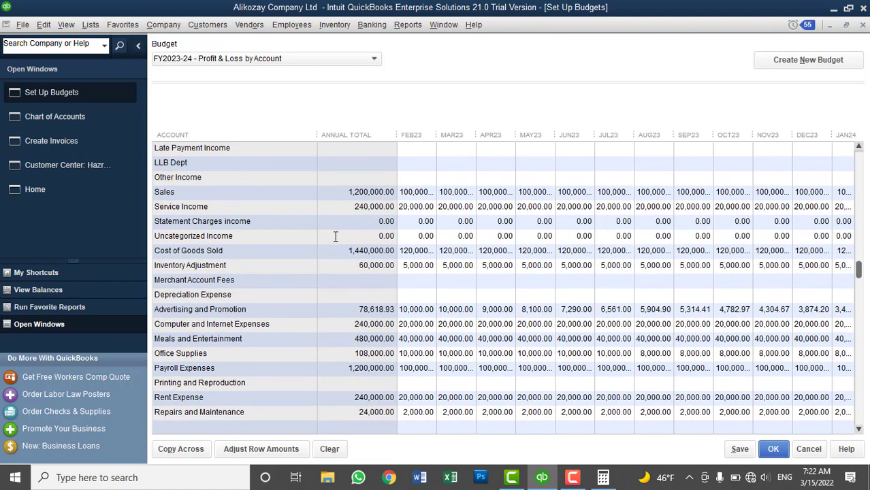
{"action": "left_click", "coordinate": [413, 251]}
{"action": "scroll", "coordinate": [413, 253], "scroll_direction": "down", "scroll_amount": 3}
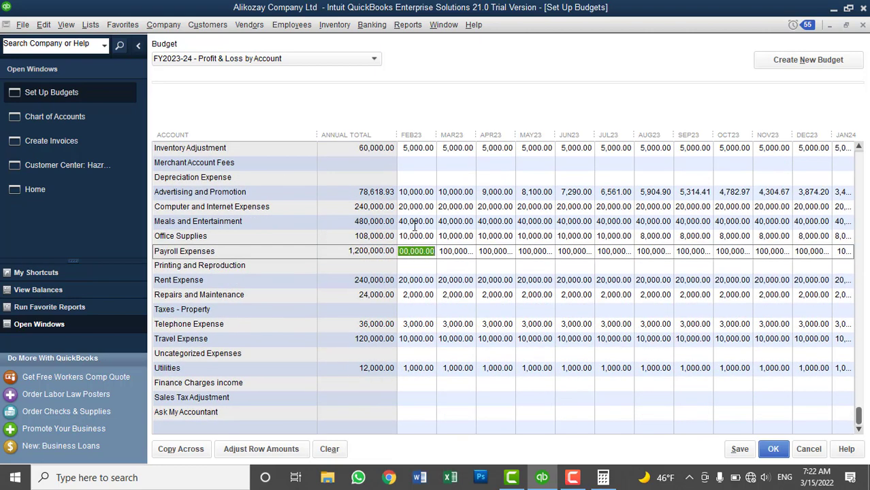
{"action": "scroll", "coordinate": [415, 198], "scroll_direction": "up", "scroll_amount": 3}
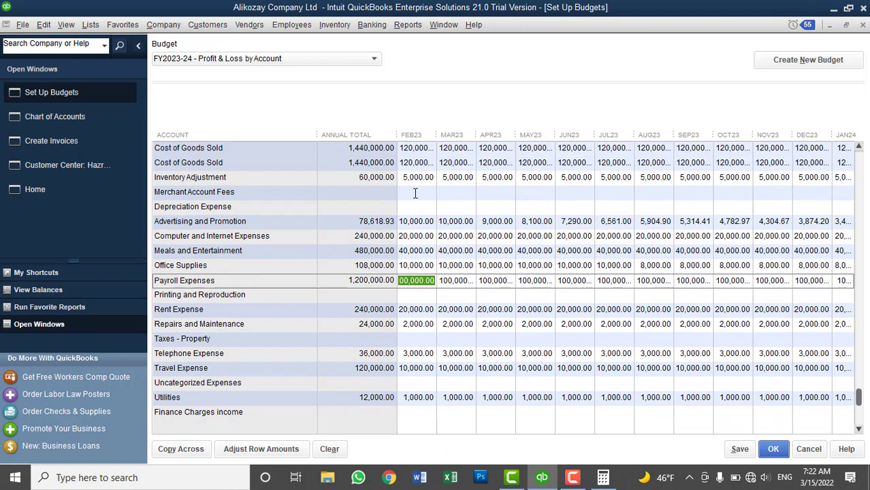
{"action": "left_click", "coordinate": [417, 208]}
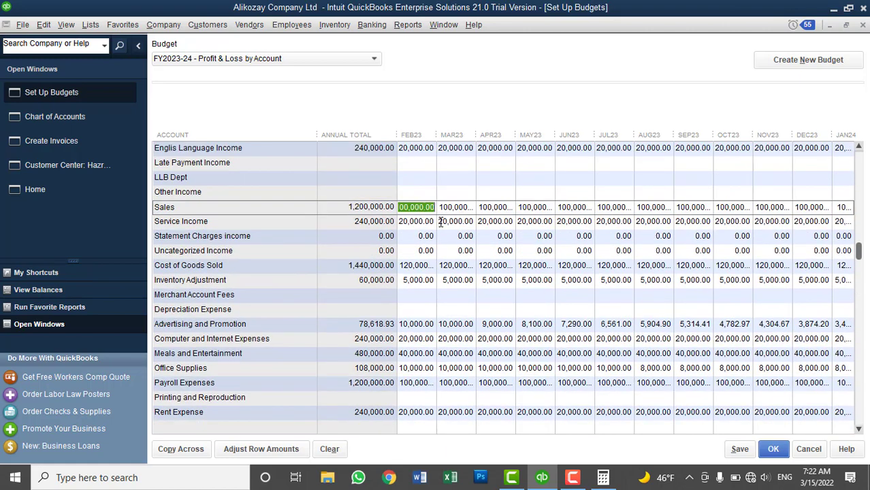
{"action": "type", "text": "6000"}
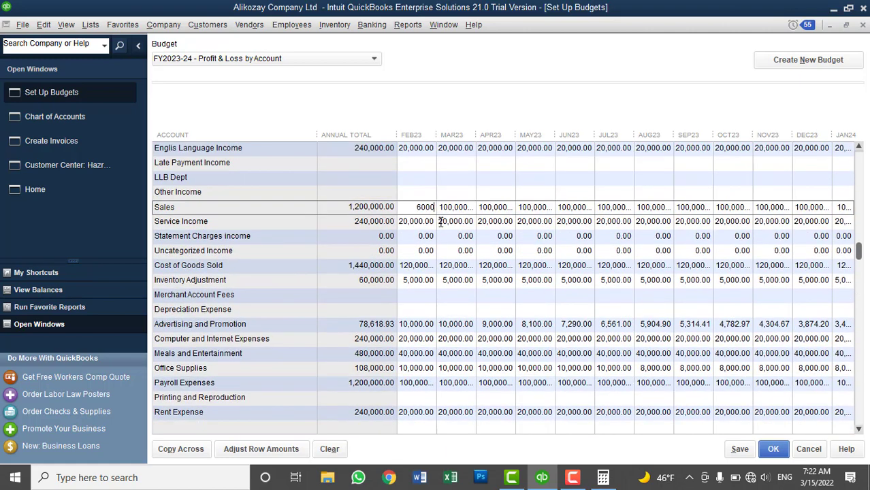
{"action": "type", "text": "0"}
{"action": "left_click", "coordinate": [194, 450]}
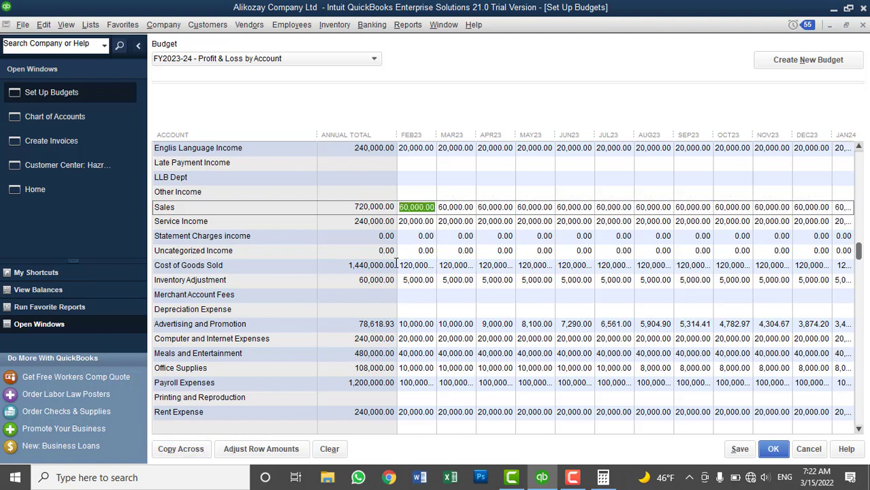
Step: Correct the Sales monthly amount to 120,000 across every month
{"action": "left_click", "coordinate": [421, 270]}
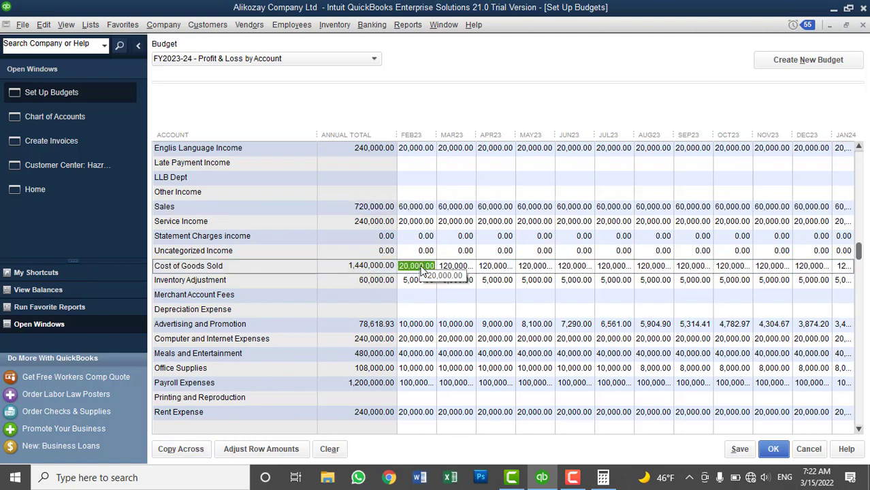
{"action": "left_click", "coordinate": [419, 208]}
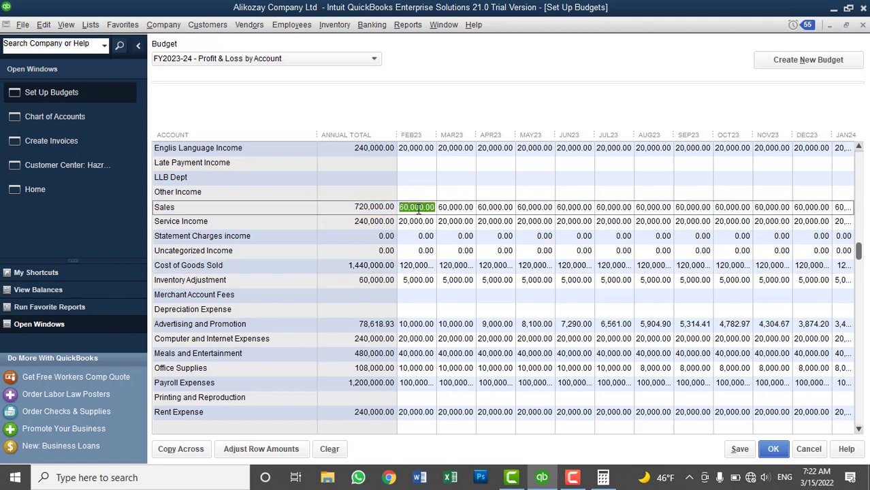
{"action": "type", "text": "10000"}
{"action": "key", "text": "BackSpace"}
{"action": "key", "text": "BackSpace"}
{"action": "key", "text": "BackSpace"}
{"action": "key", "text": "BackSpace"}
{"action": "type", "text": "20000"}
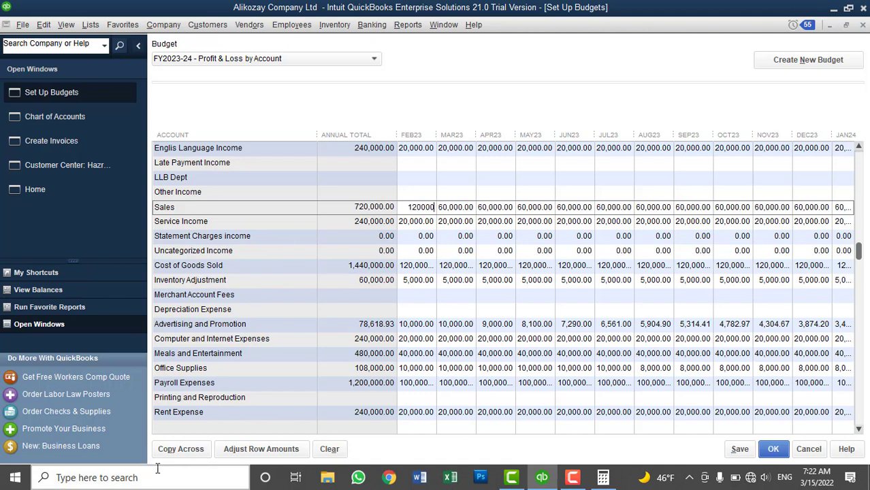
{"action": "left_click", "coordinate": [180, 449]}
{"action": "left_click", "coordinate": [411, 266]}
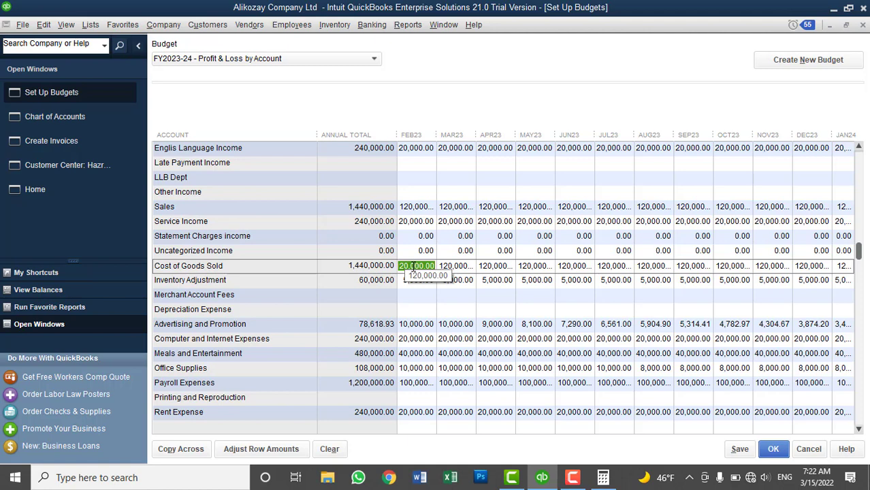
Step: Fill Payroll Expenses with 60,000 monthly, then change it back to 100,000 every month
{"action": "left_click", "coordinate": [423, 385]}
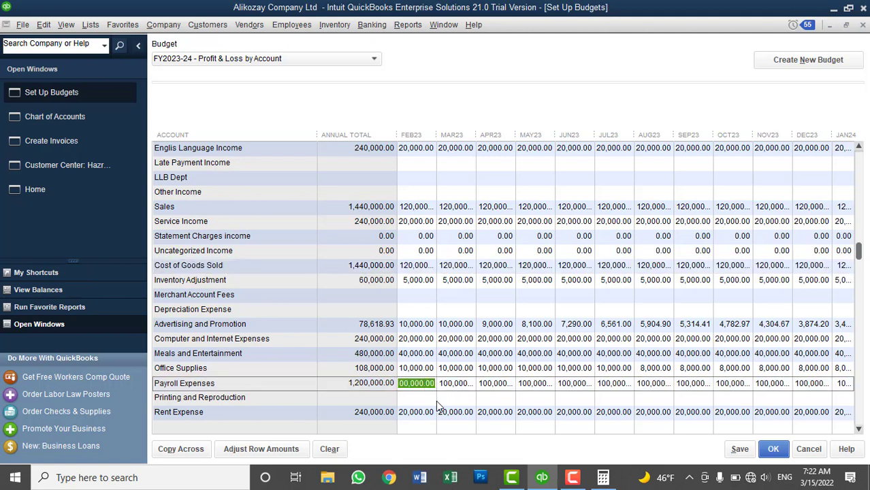
{"action": "type", "text": "60000"}
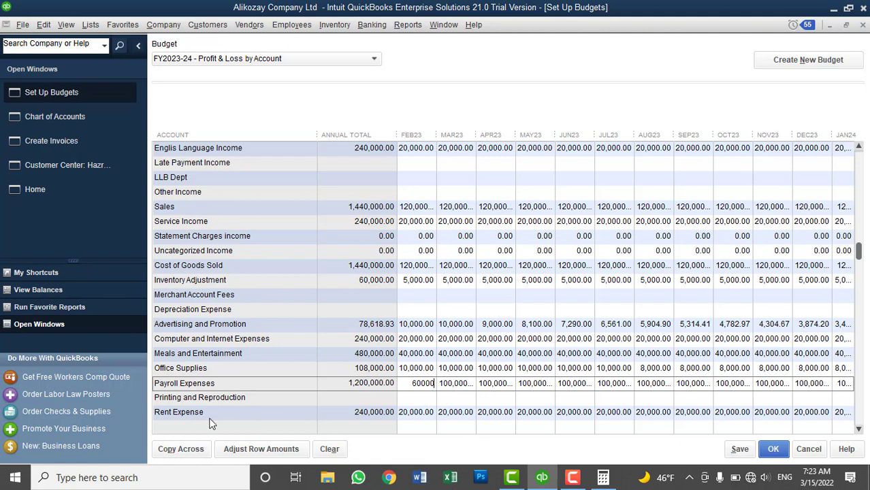
{"action": "left_click", "coordinate": [181, 449]}
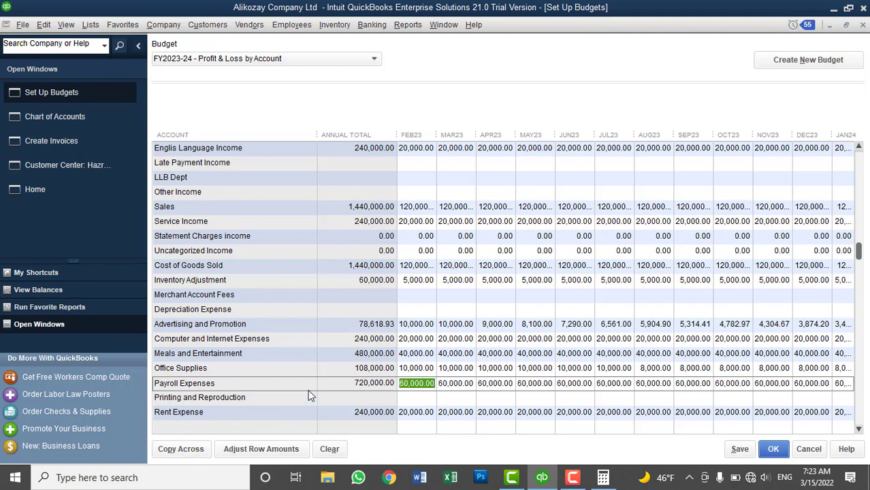
{"action": "type", "text": "100000"}
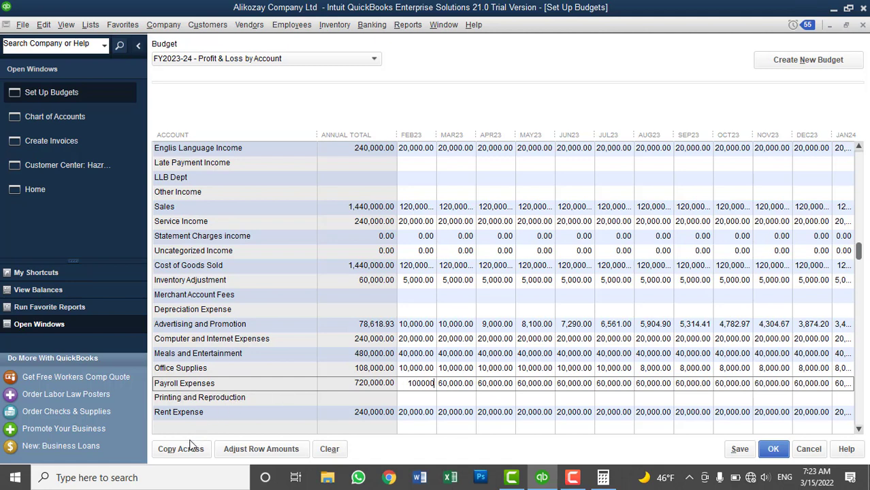
{"action": "left_click", "coordinate": [190, 449]}
Step: Fill the Cost of Goods Sold row with 10,000 in every month
{"action": "scroll", "coordinate": [399, 393], "scroll_direction": "down", "scroll_amount": 1}
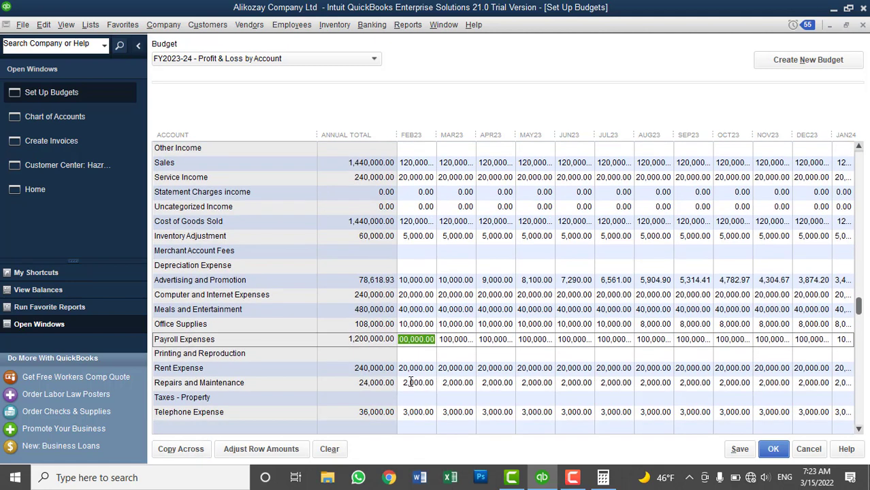
{"action": "scroll", "coordinate": [402, 388], "scroll_direction": "down", "scroll_amount": 2}
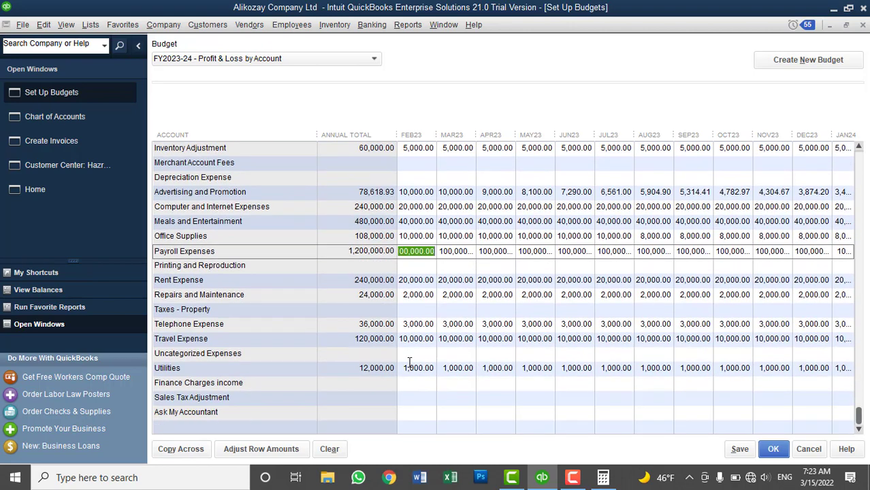
{"action": "scroll", "coordinate": [409, 362], "scroll_direction": "up", "scroll_amount": 2}
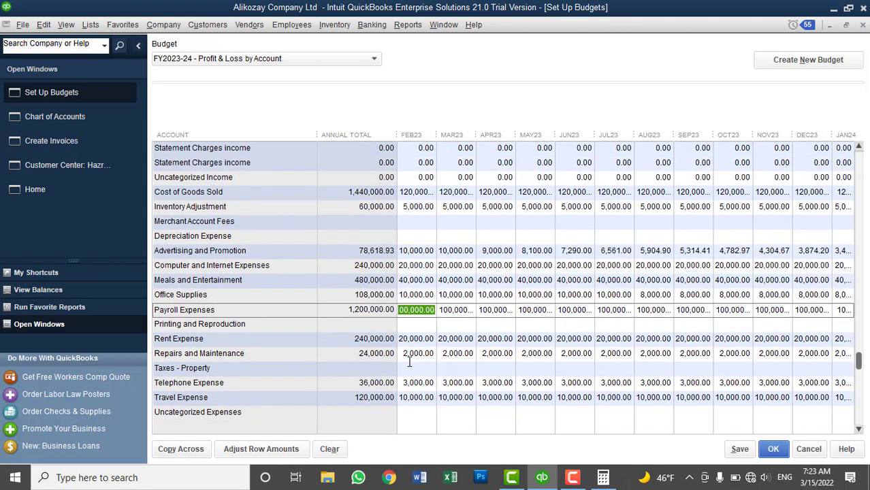
{"action": "scroll", "coordinate": [409, 362], "scroll_direction": "up", "scroll_amount": 2}
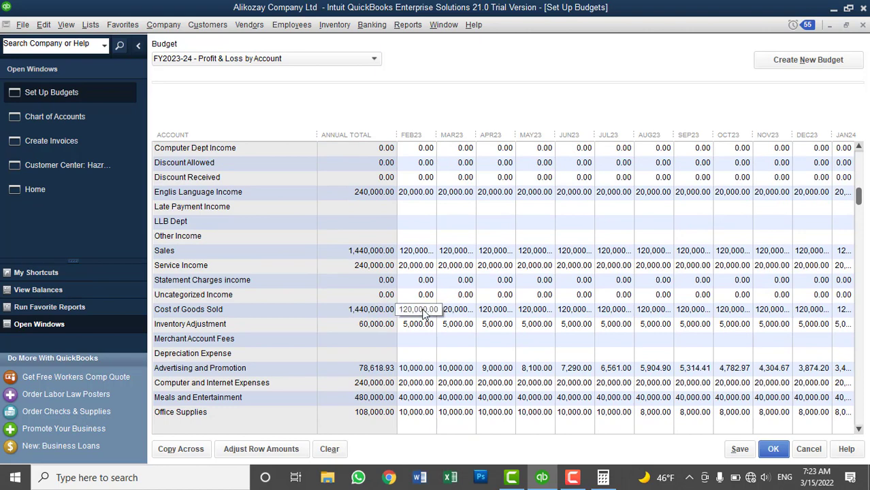
{"action": "scroll", "coordinate": [436, 315], "scroll_direction": "down", "scroll_amount": 3}
{"action": "left_click", "coordinate": [433, 311]}
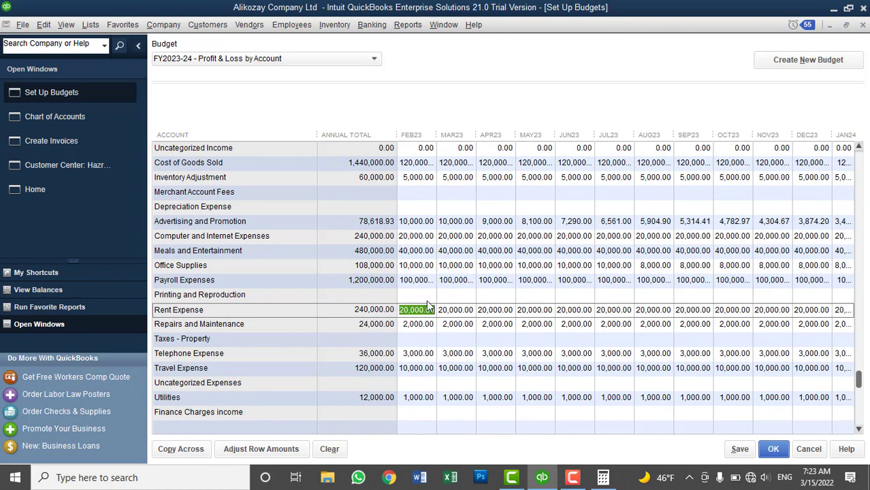
{"action": "scroll", "coordinate": [429, 306], "scroll_direction": "up", "scroll_amount": 2}
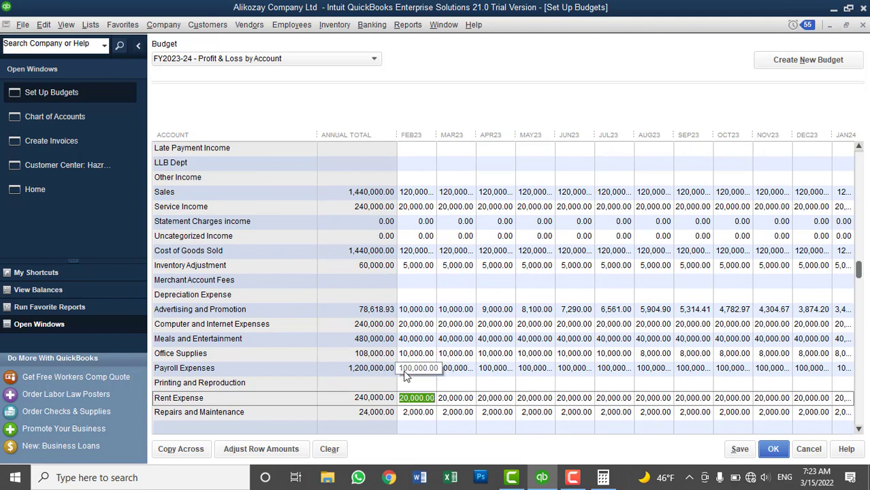
{"action": "left_click", "coordinate": [423, 256]}
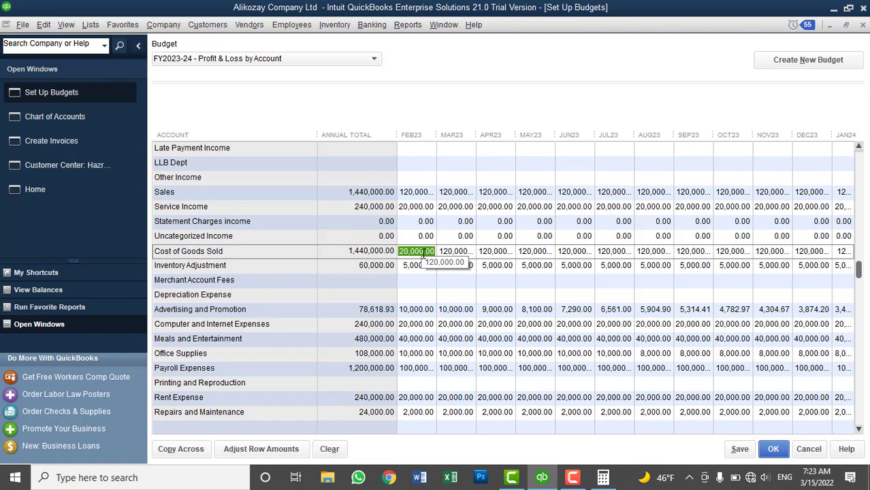
{"action": "type", "text": "10000"}
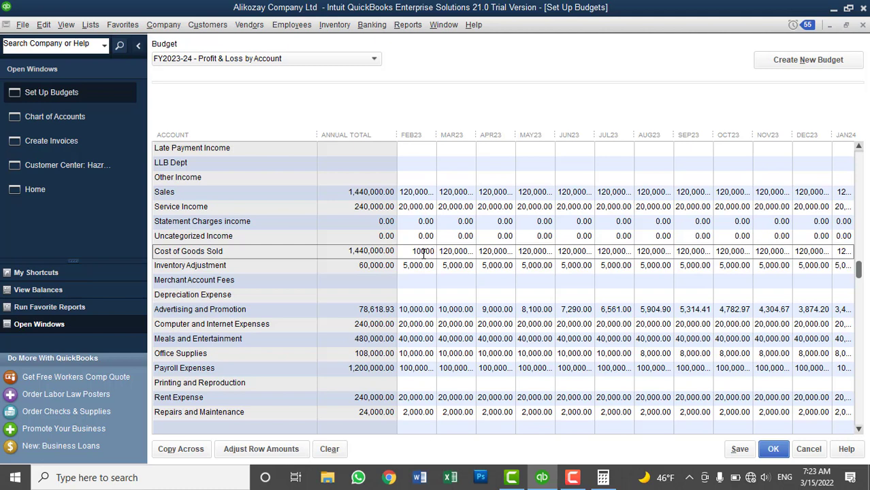
{"action": "left_click", "coordinate": [200, 451]}
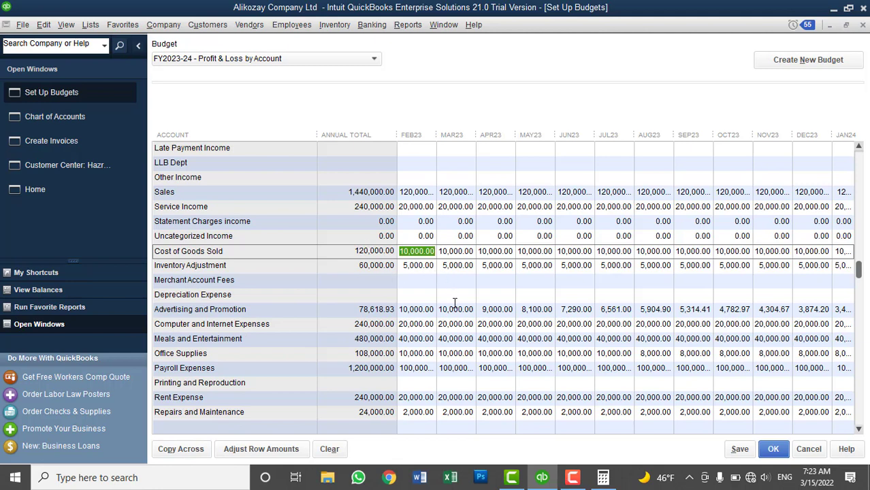
Step: Fill Englis Language Income with 40,000.00 and LLB Dept with 50,000.00 in every month
{"action": "scroll", "coordinate": [455, 302], "scroll_direction": "up", "scroll_amount": 2}
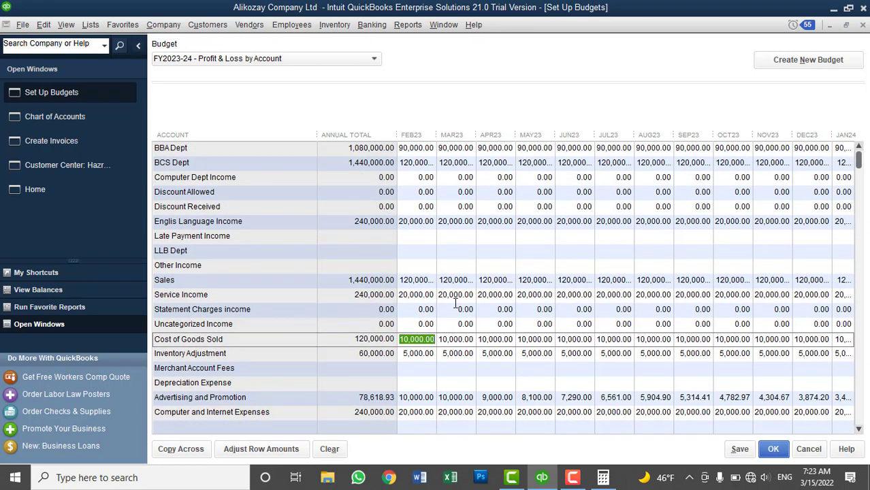
{"action": "left_click", "coordinate": [424, 225]}
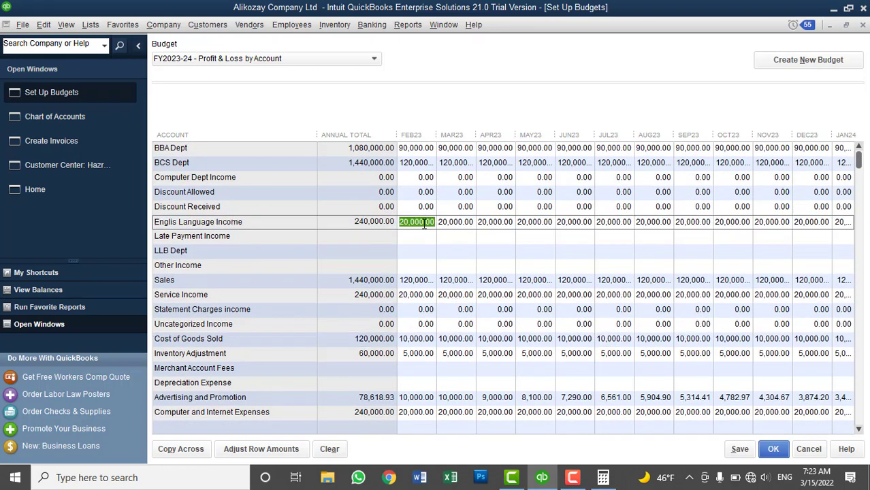
{"action": "type", "text": "40000"}
{"action": "left_click", "coordinate": [177, 448]}
{"action": "left_click", "coordinate": [417, 254]}
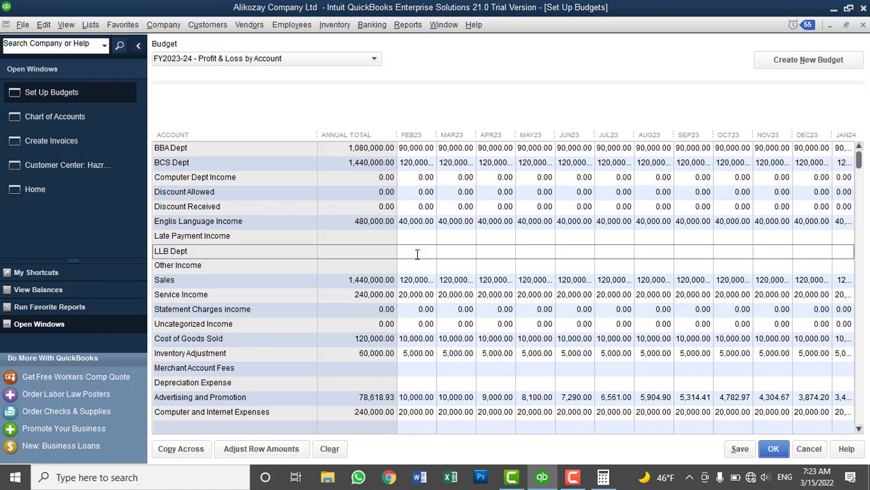
{"action": "type", "text": "50000"}
{"action": "left_click", "coordinate": [179, 449]}
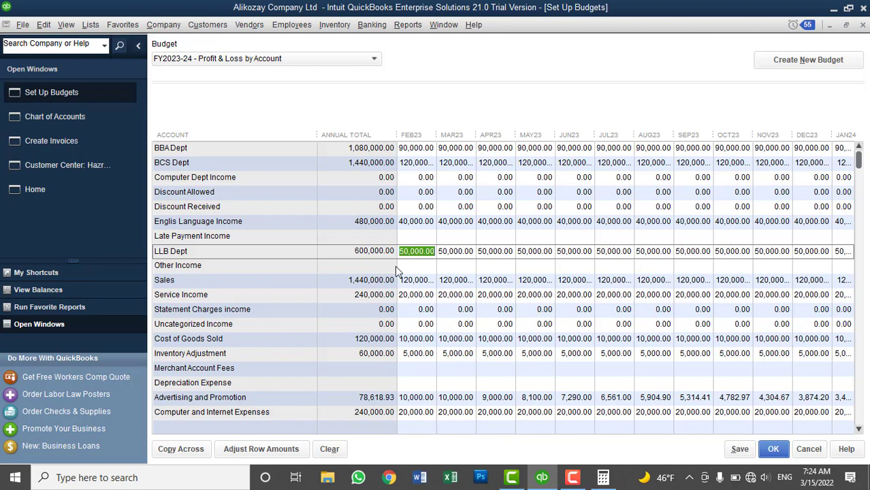
{"action": "scroll", "coordinate": [395, 265], "scroll_direction": "down", "scroll_amount": 5}
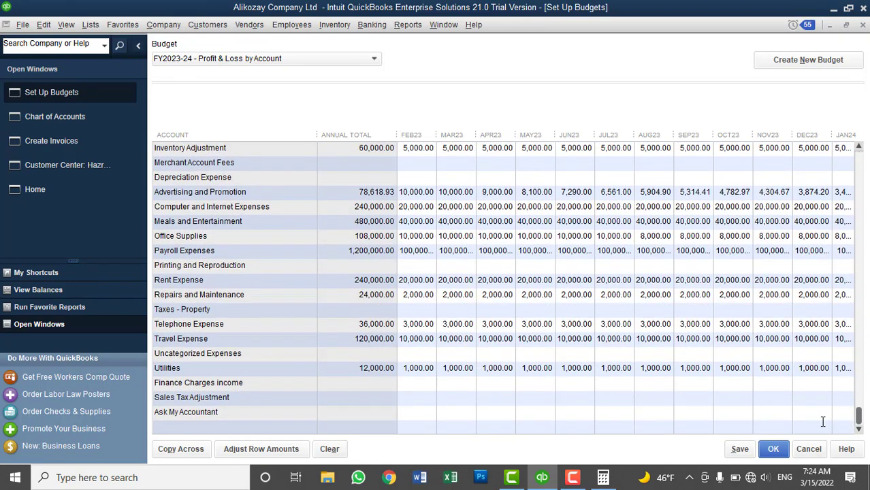
Step: Save the budget and start a Budget Overview report from Budgets & Forecasts
{"action": "left_click", "coordinate": [747, 453]}
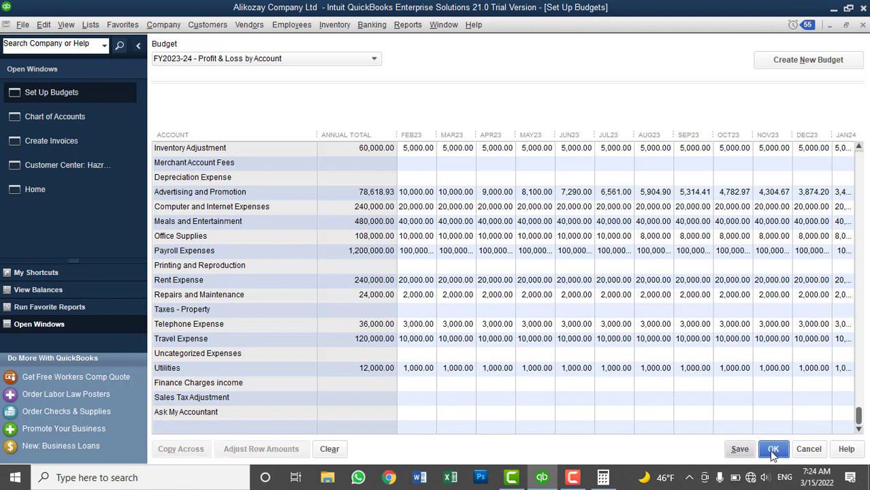
{"action": "left_click", "coordinate": [773, 451]}
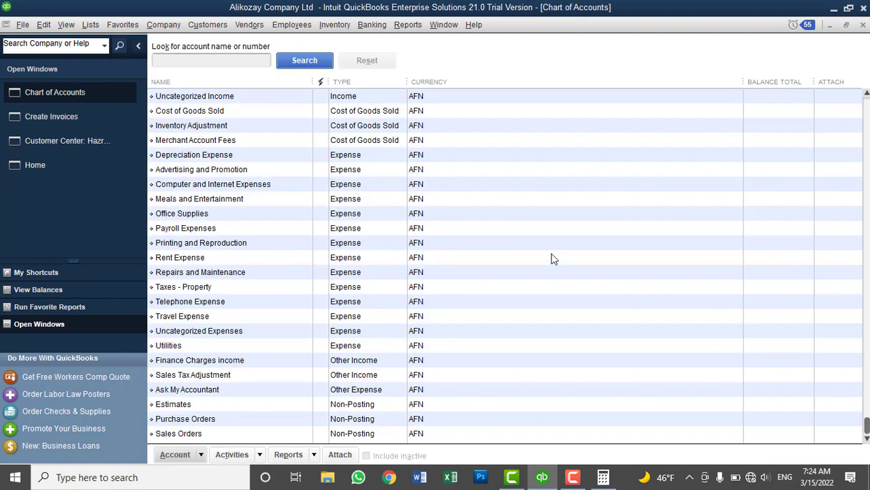
{"action": "left_click", "coordinate": [408, 26]}
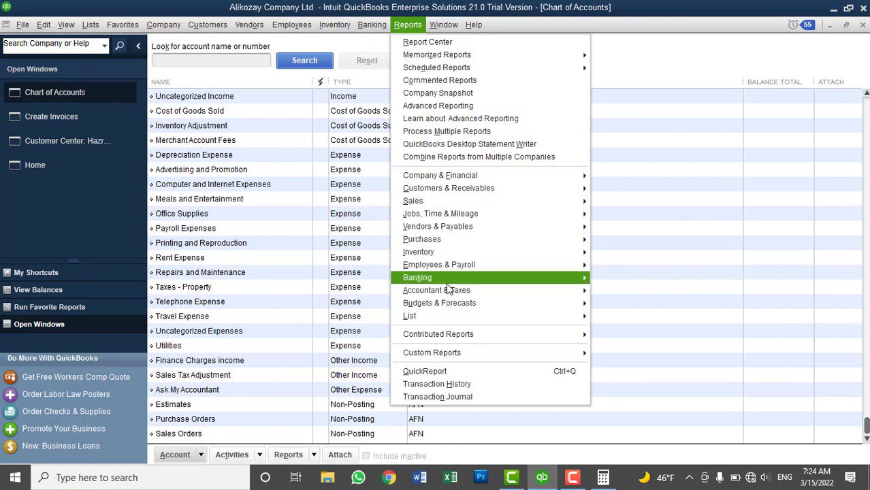
{"action": "mouse_move", "coordinate": [474, 302]}
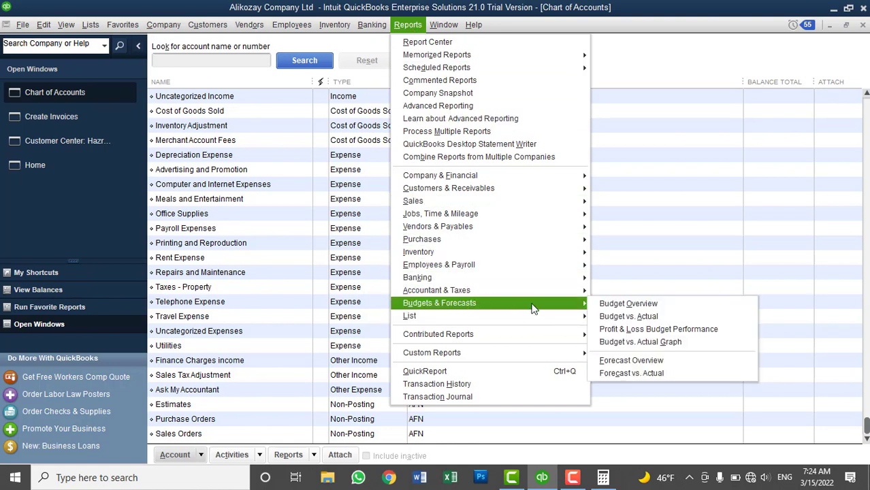
{"action": "left_click", "coordinate": [605, 304]}
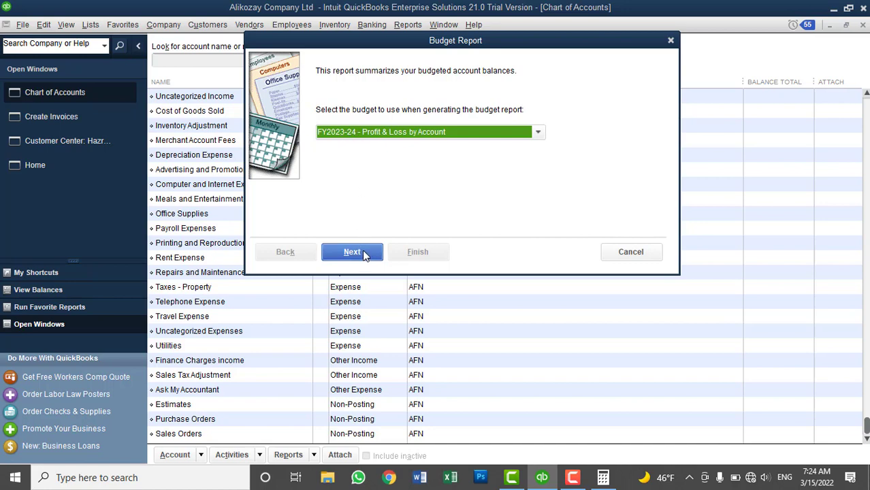
Step: Choose the FY2023-24 Profit & Loss budget with the Account by Month layout
{"action": "left_click", "coordinate": [403, 134]}
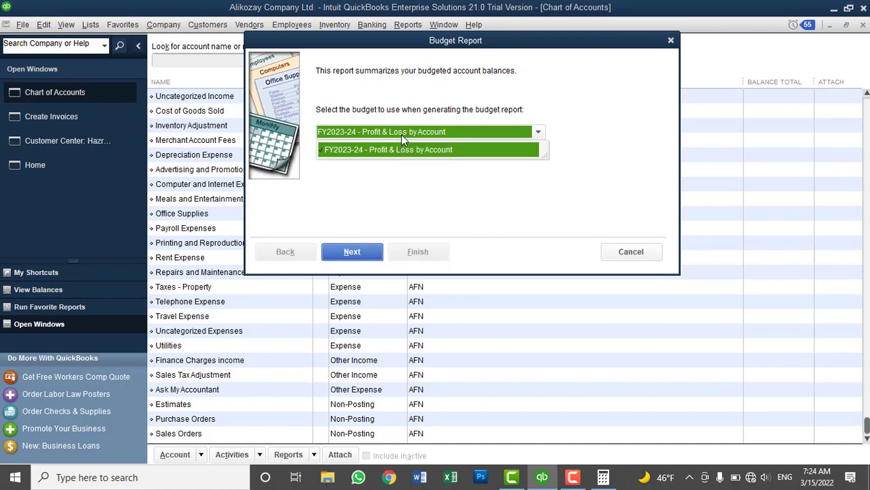
{"action": "left_click", "coordinate": [402, 142]}
{"action": "left_click", "coordinate": [359, 263]}
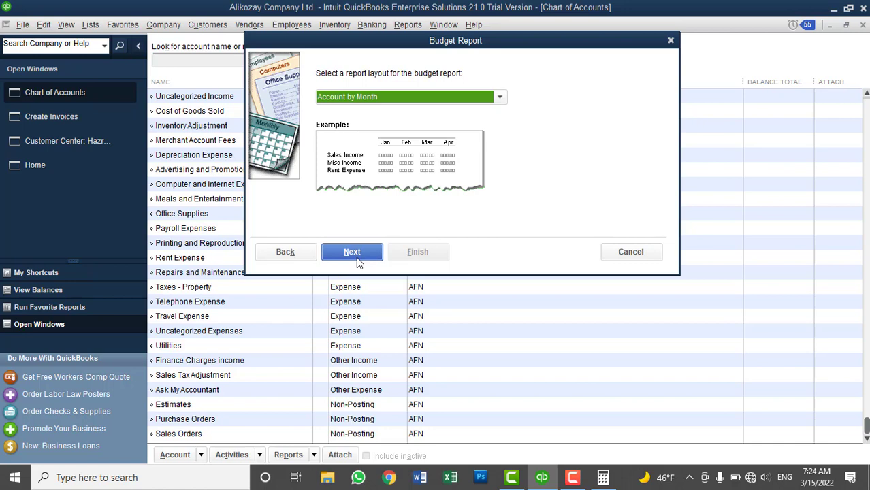
{"action": "left_click", "coordinate": [358, 255]}
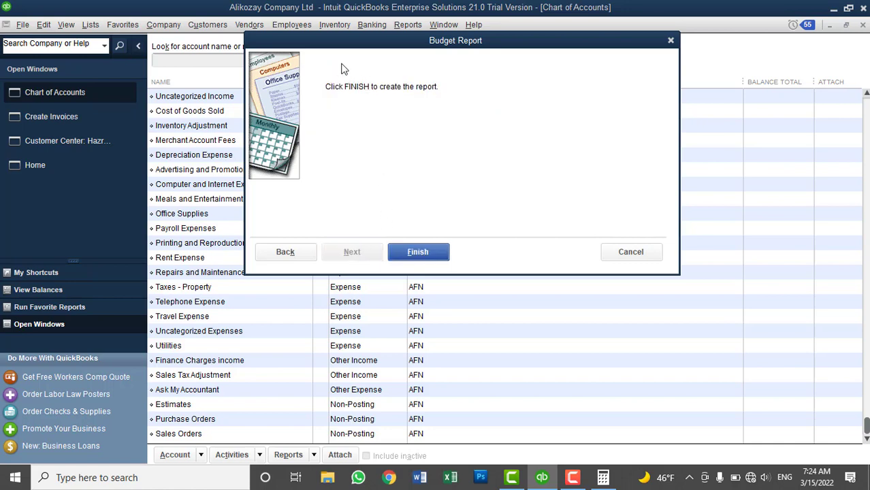
{"action": "left_click", "coordinate": [305, 252]}
{"action": "left_click", "coordinate": [389, 96]}
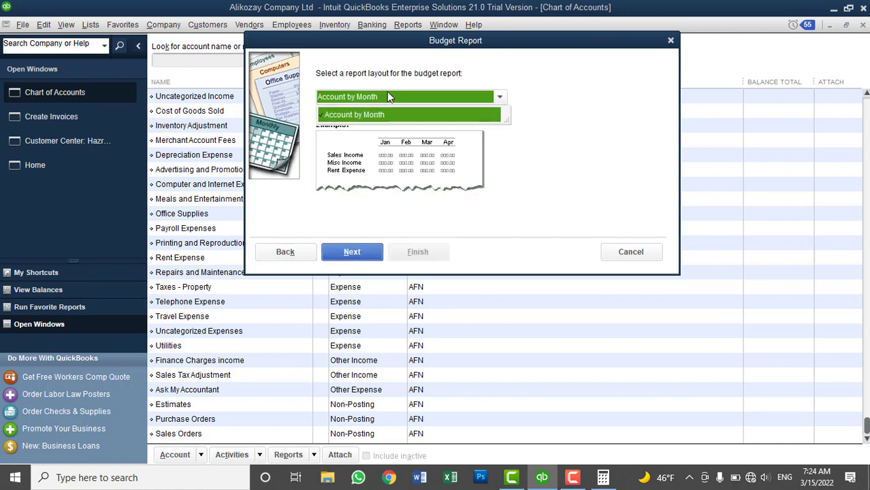
{"action": "left_click", "coordinate": [388, 96]}
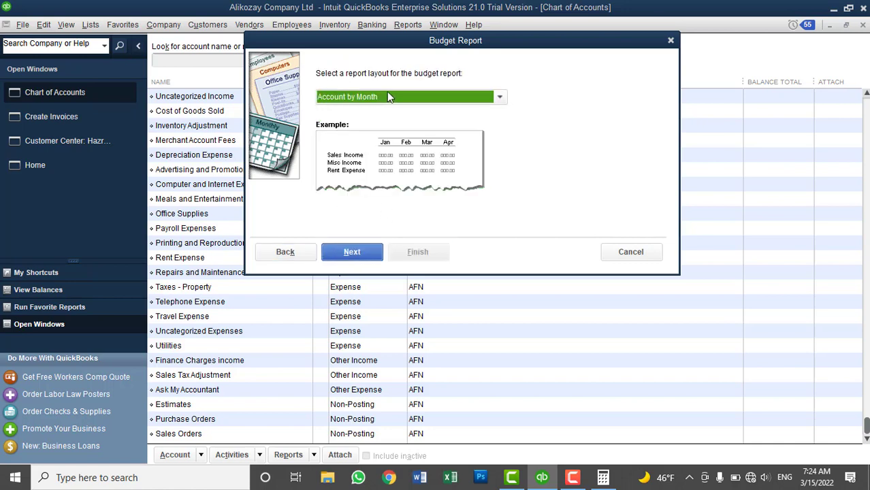
{"action": "left_click", "coordinate": [354, 261]}
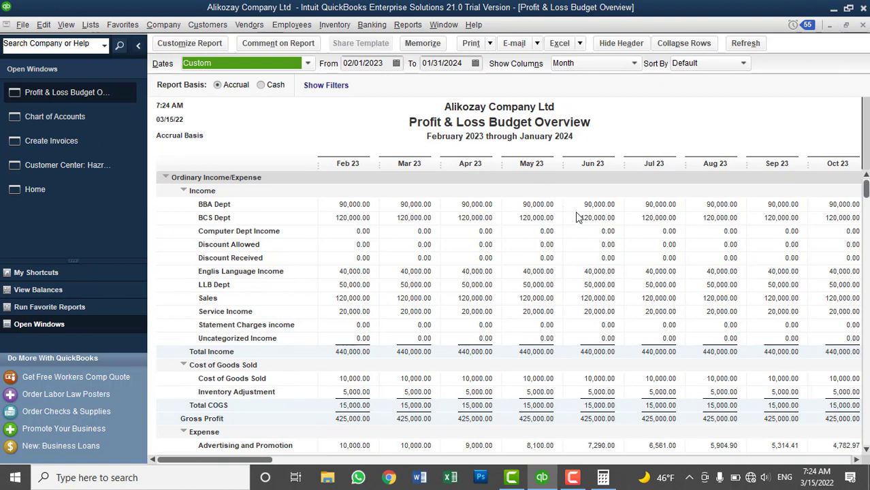
Step: Scroll the Budget Overview report down to the Total Expense, Net Ordinary Income and Net Income rows
{"action": "scroll", "coordinate": [578, 218], "scroll_direction": "down", "scroll_amount": 1}
{"action": "scroll", "coordinate": [578, 218], "scroll_direction": "up", "scroll_amount": 1}
{"action": "scroll", "coordinate": [375, 315], "scroll_direction": "down", "scroll_amount": 1}
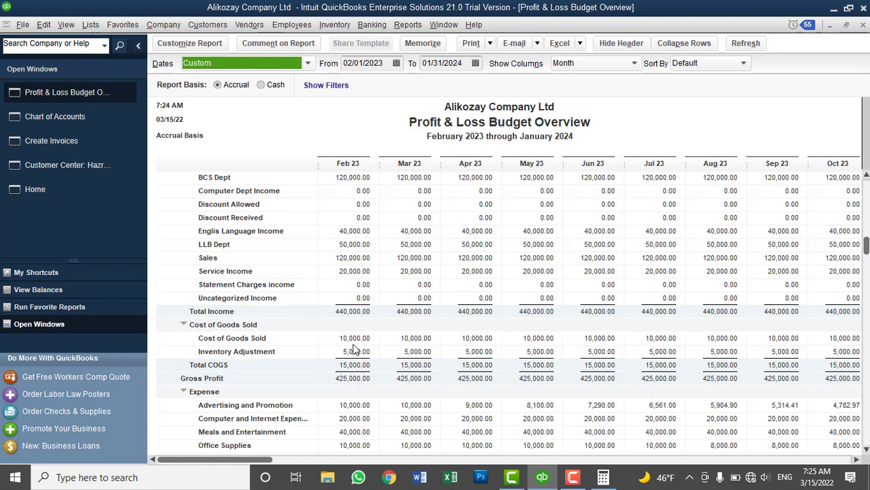
{"action": "scroll", "coordinate": [354, 349], "scroll_direction": "down", "scroll_amount": 2}
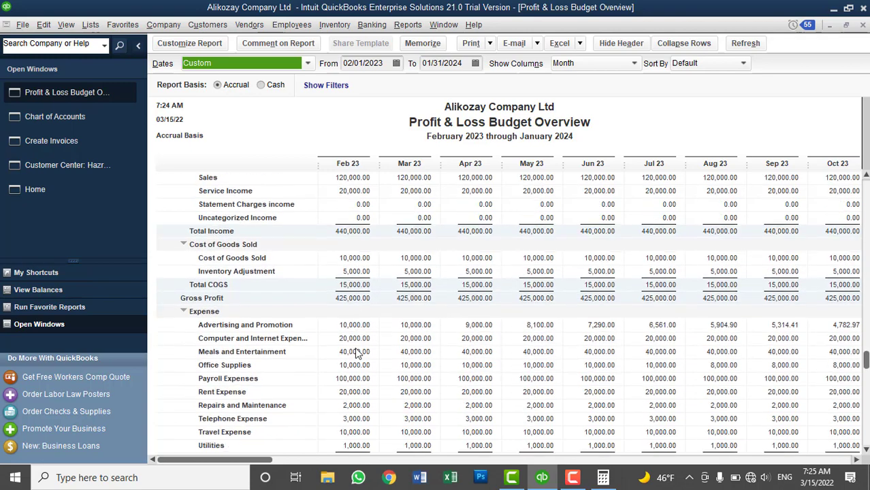
{"action": "scroll", "coordinate": [342, 327], "scroll_direction": "down", "scroll_amount": 2}
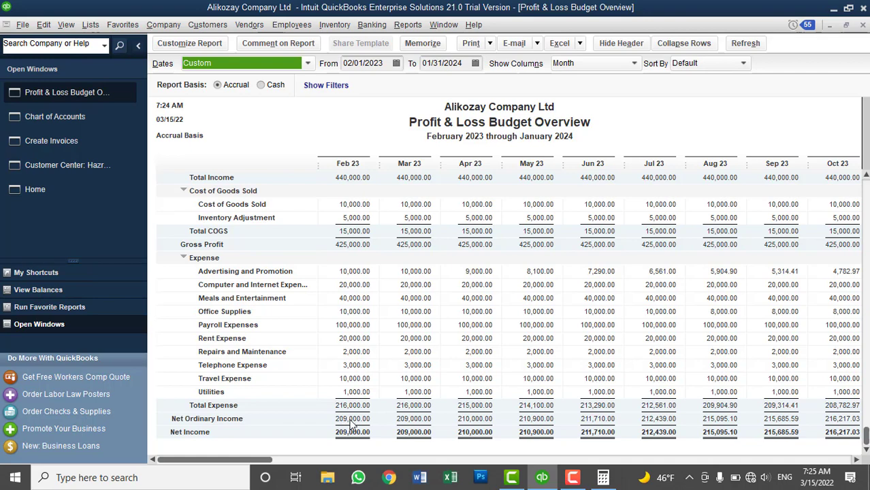
Step: Open Calculator, move it off the February figures, and clear a mistaken 44,000 entry
{"action": "left_click", "coordinate": [603, 477]}
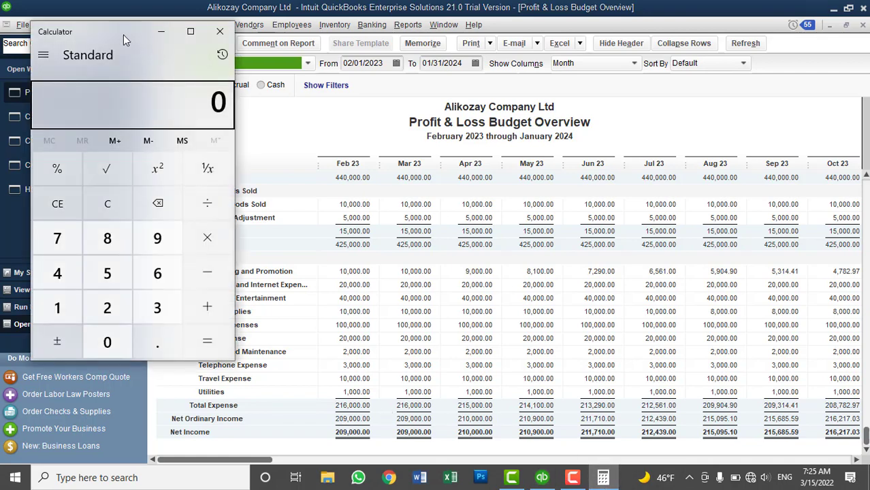
{"action": "left_click_drag", "start_coordinate": [124, 34], "coordinate": [657, 111]}
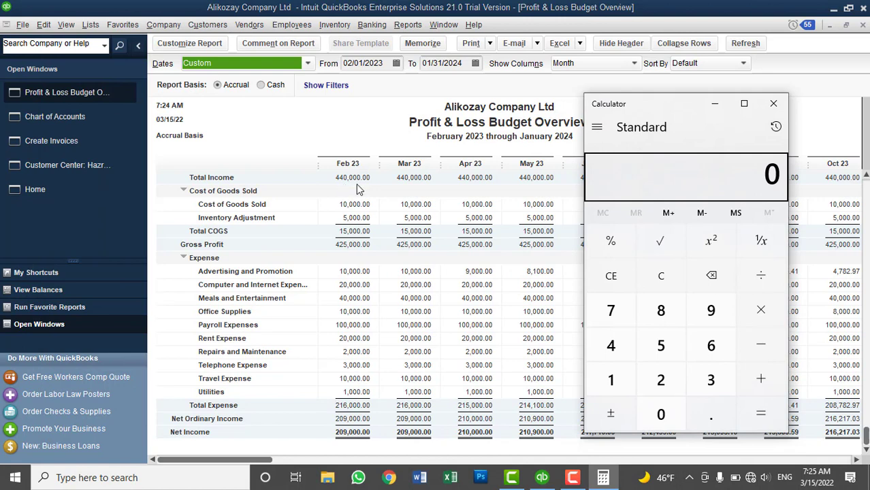
{"action": "left_click", "coordinate": [661, 275]}
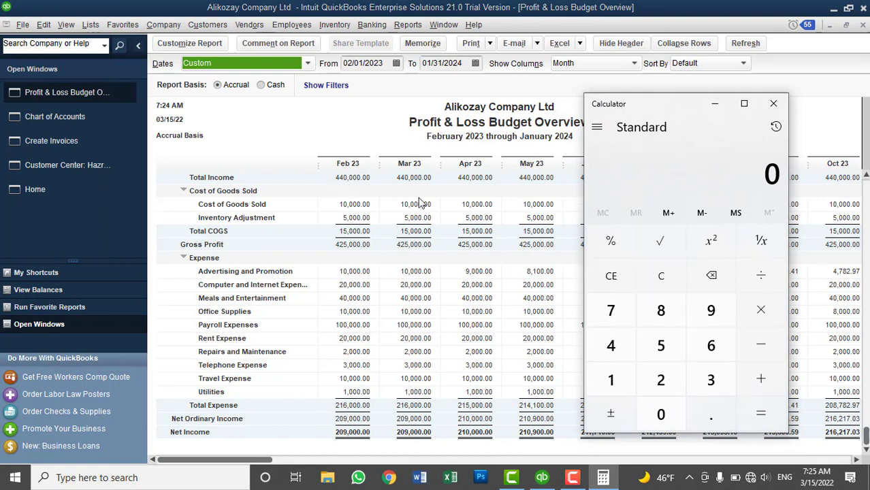
{"action": "left_click", "coordinate": [611, 346]}
{"action": "left_click", "coordinate": [611, 346]}
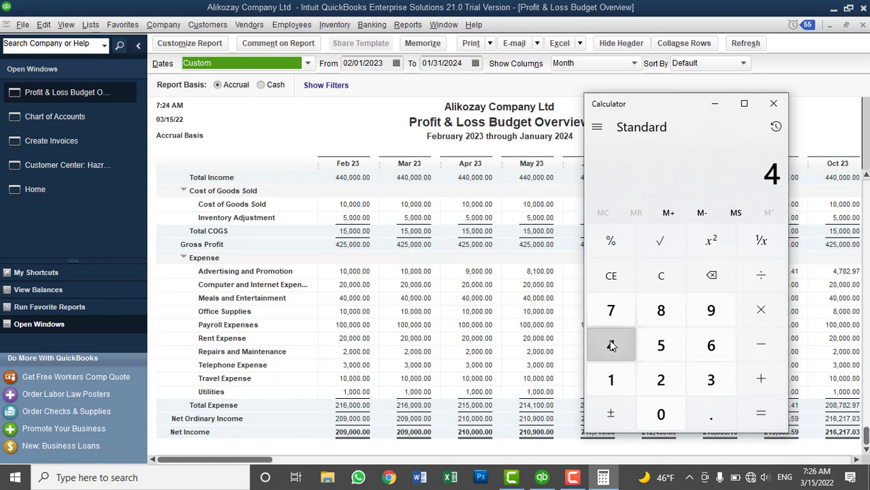
{"action": "left_click", "coordinate": [671, 416]}
{"action": "left_click", "coordinate": [671, 416]}
{"action": "left_click", "coordinate": [763, 348]}
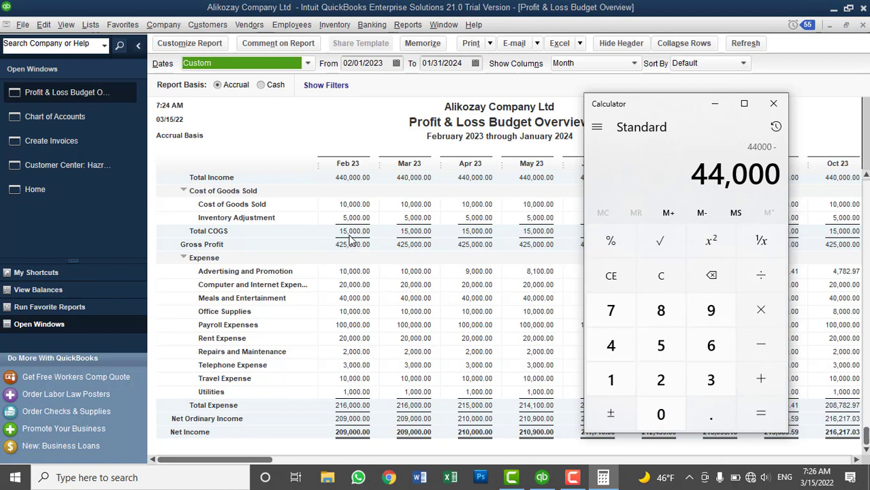
{"action": "left_click", "coordinate": [660, 414]}
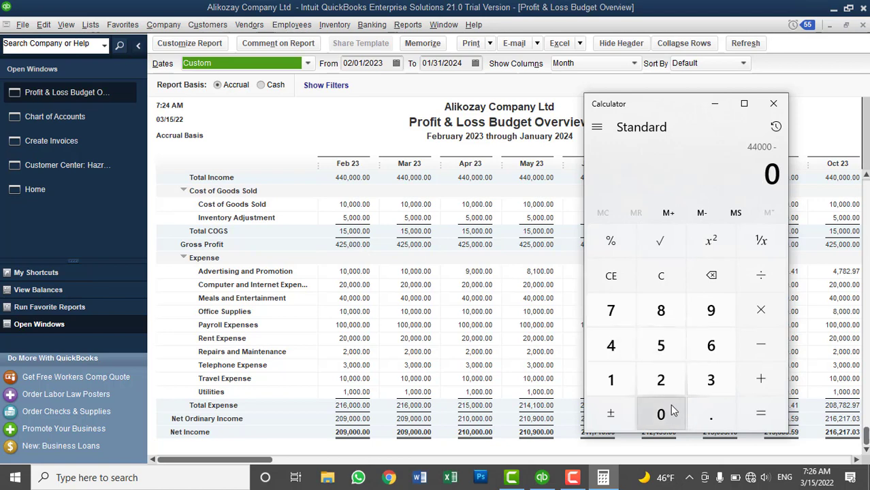
{"action": "left_click", "coordinate": [661, 275]}
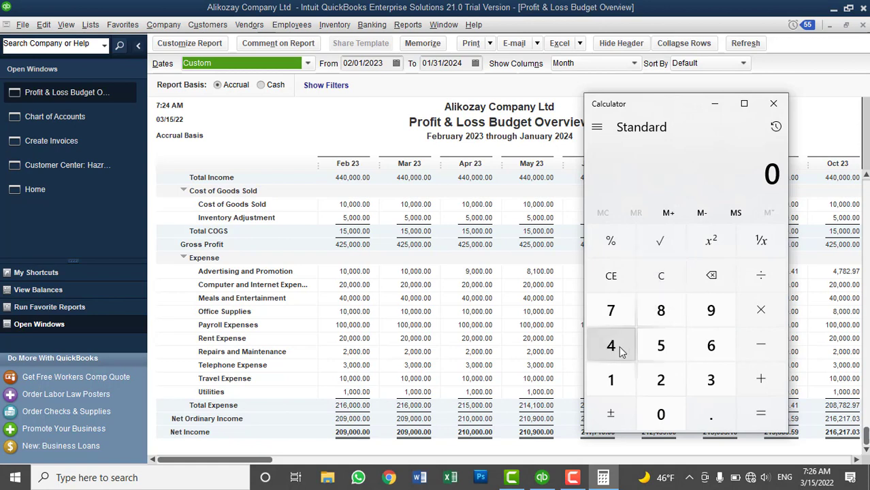
Step: Compute 440,000 minus 15,000 Total COGS to get the 425,000 Gross Profit
{"action": "left_click", "coordinate": [613, 347]}
{"action": "left_click", "coordinate": [613, 347]}
{"action": "left_click", "coordinate": [661, 414]}
{"action": "left_click", "coordinate": [661, 414]}
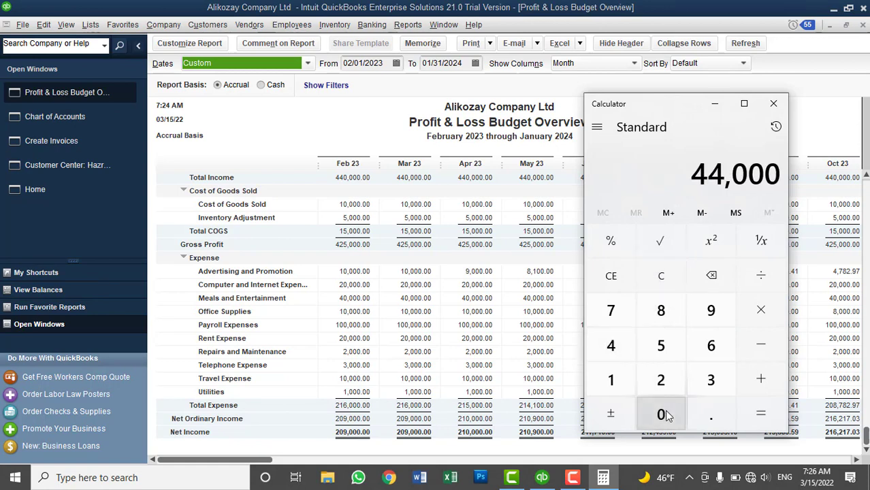
{"action": "left_click", "coordinate": [661, 414]}
{"action": "left_click", "coordinate": [761, 346]}
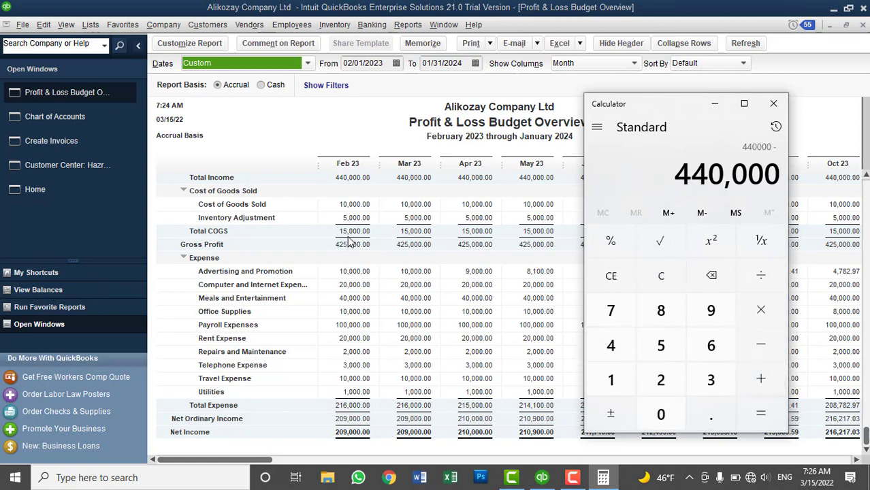
{"action": "left_click", "coordinate": [611, 380]}
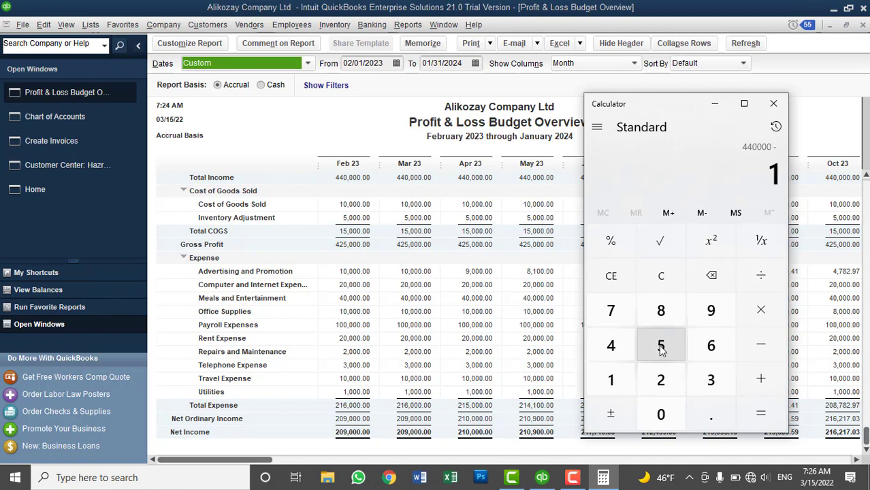
{"action": "left_click", "coordinate": [662, 346]}
{"action": "left_click", "coordinate": [661, 415]}
{"action": "left_click", "coordinate": [661, 415]}
{"action": "left_click", "coordinate": [660, 415]}
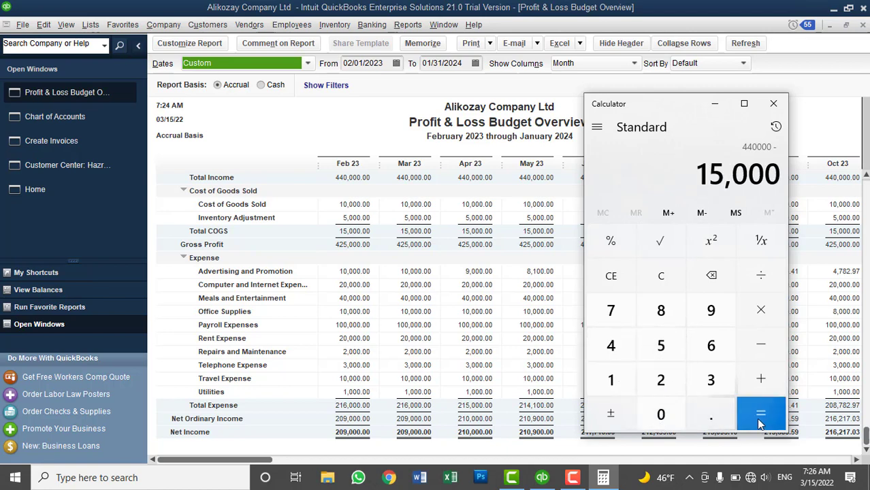
{"action": "left_click", "coordinate": [761, 415]}
Step: Subtract the 216,000 Total Expense to confirm February Net Income of 209,000
{"action": "left_click", "coordinate": [760, 350]}
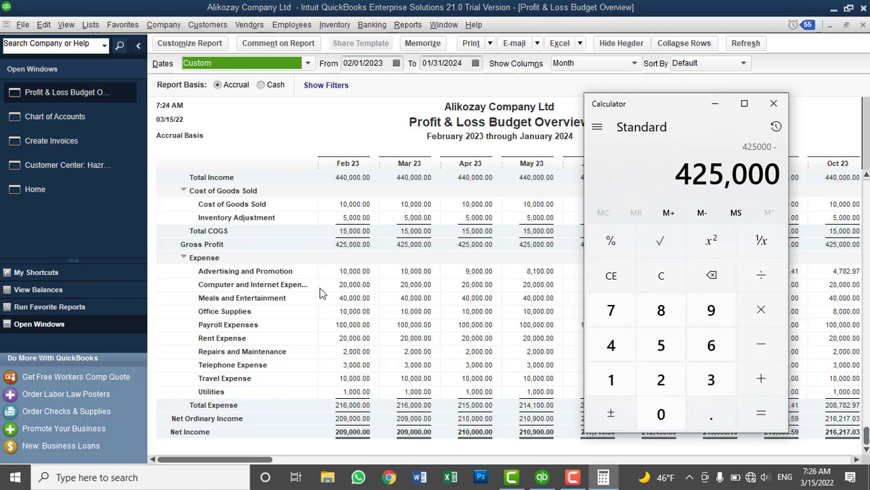
{"action": "left_click", "coordinate": [661, 387]}
{"action": "left_click", "coordinate": [612, 385]}
{"action": "left_click", "coordinate": [711, 346]}
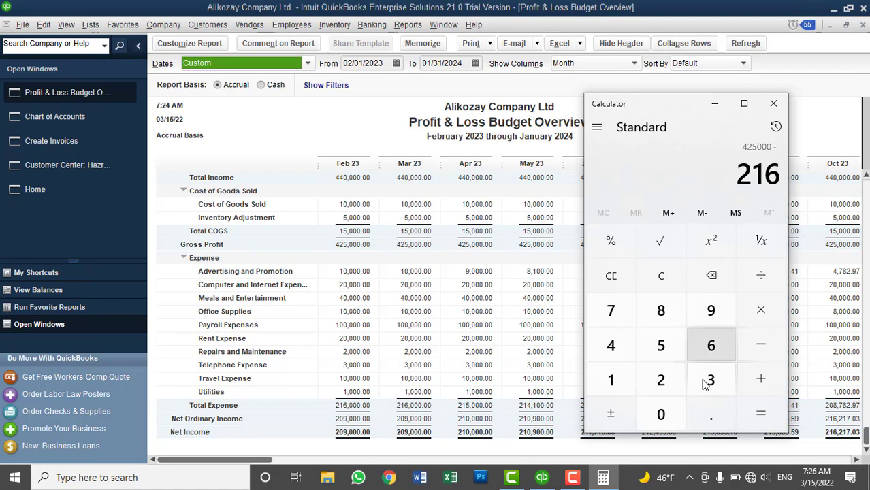
{"action": "triple_click", "coordinate": [674, 416]}
{"action": "left_click", "coordinate": [756, 414]}
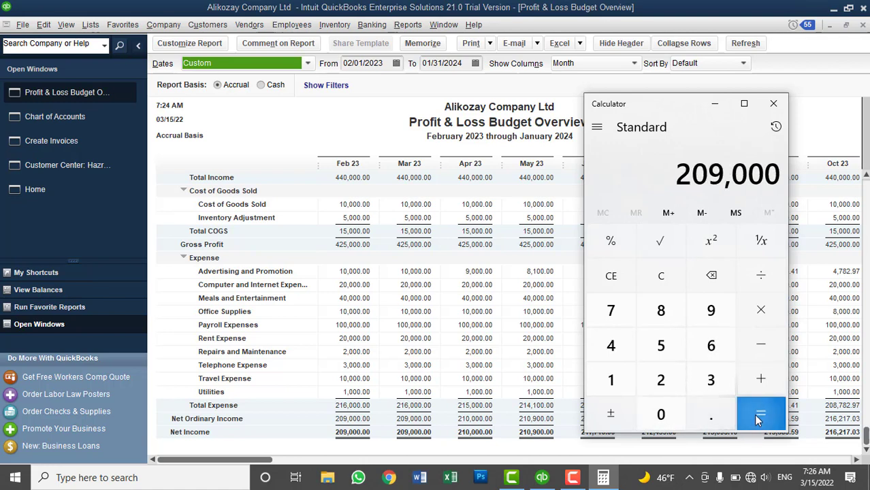
Step: Minimize Calculator and scroll the report to the TOTAL column showing Net Income 2,561,381.07
{"action": "left_click", "coordinate": [713, 106]}
{"action": "left_click_drag", "start_coordinate": [252, 460], "coordinate": [313, 458]}
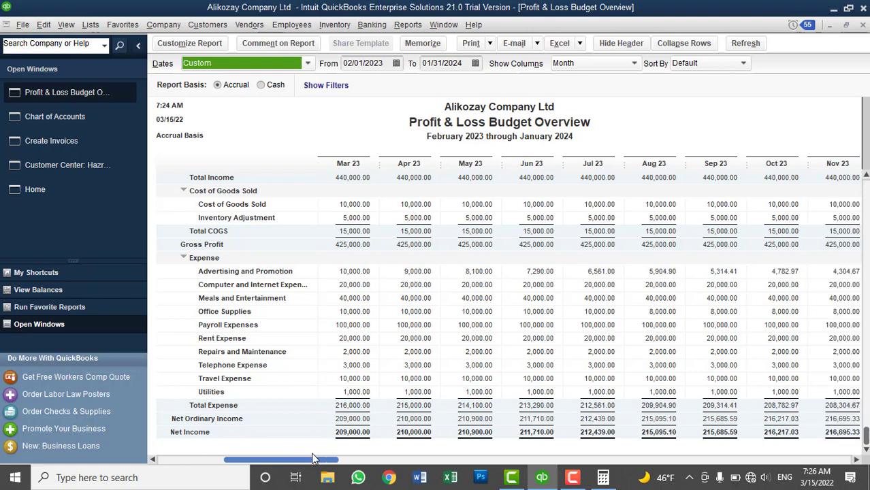
{"action": "mouse_move", "coordinate": [312, 459]}
{"action": "left_mouse_down"}
{"action": "mouse_move", "coordinate": [535, 458]}
{"action": "mouse_move", "coordinate": [310, 459]}
{"action": "left_mouse_up"}
{"action": "scroll", "coordinate": [273, 412], "scroll_direction": "left", "scroll_amount": 1}
{"action": "scroll", "coordinate": [297, 233], "scroll_direction": "up", "scroll_amount": 2}
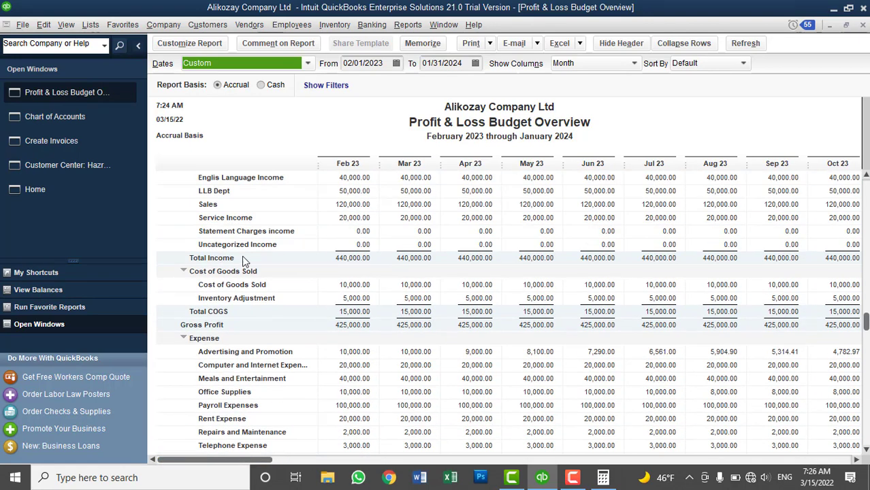
{"action": "scroll", "coordinate": [242, 256], "scroll_direction": "up", "scroll_amount": 2}
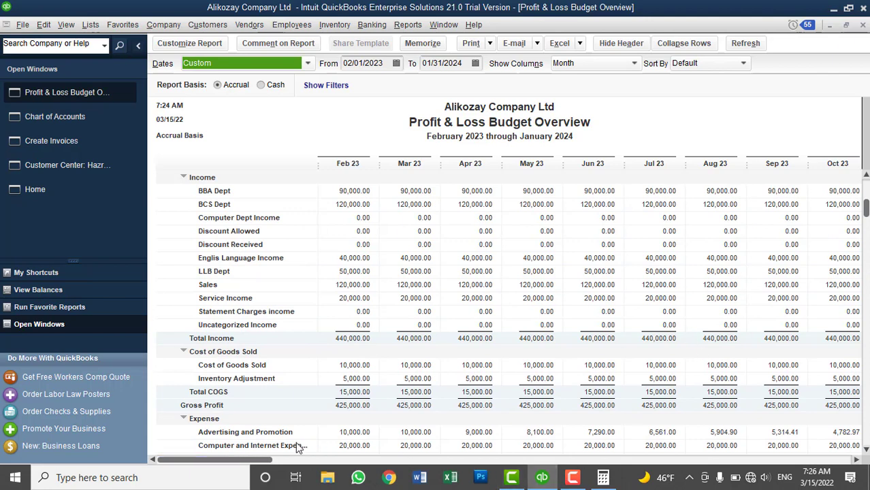
{"action": "left_click_drag", "start_coordinate": [257, 459], "coordinate": [763, 459]}
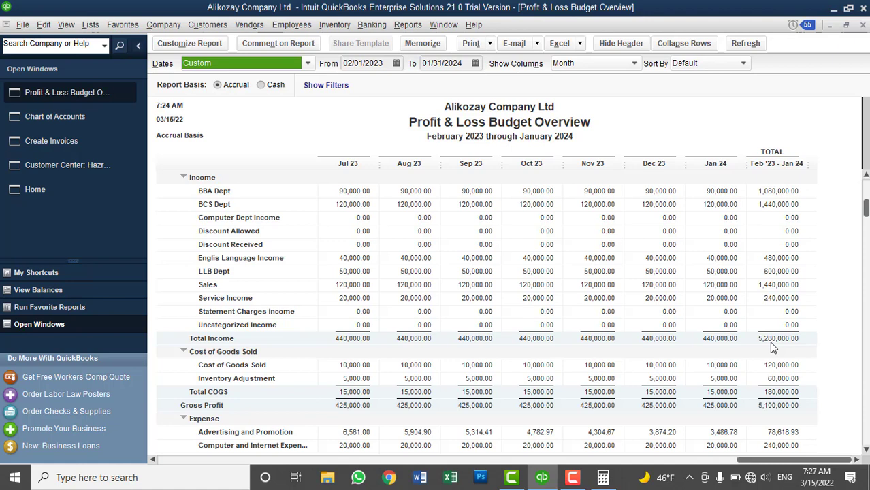
{"action": "scroll", "coordinate": [773, 348], "scroll_direction": "down", "scroll_amount": 3}
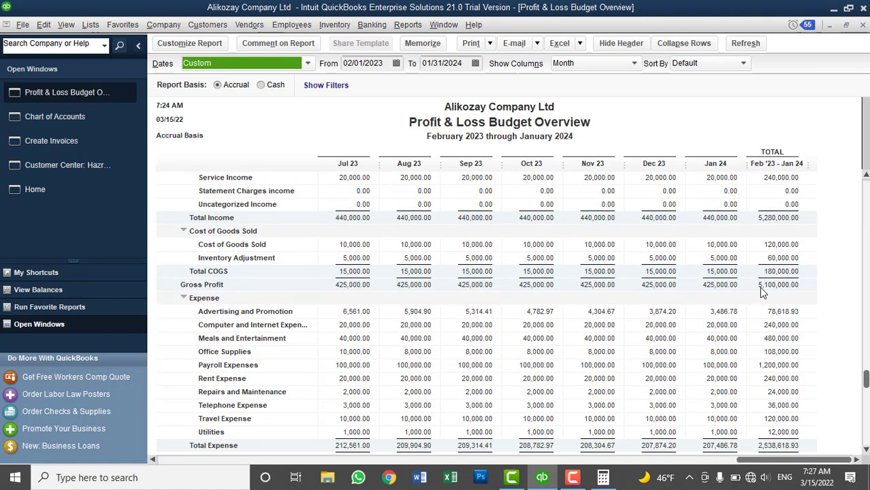
{"action": "scroll", "coordinate": [767, 290], "scroll_direction": "up", "scroll_amount": 1}
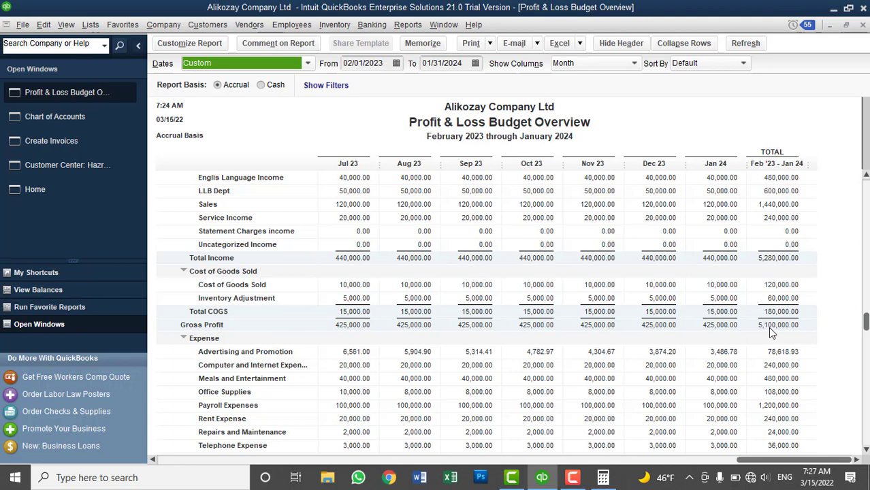
{"action": "scroll", "coordinate": [774, 332], "scroll_direction": "down", "scroll_amount": 2}
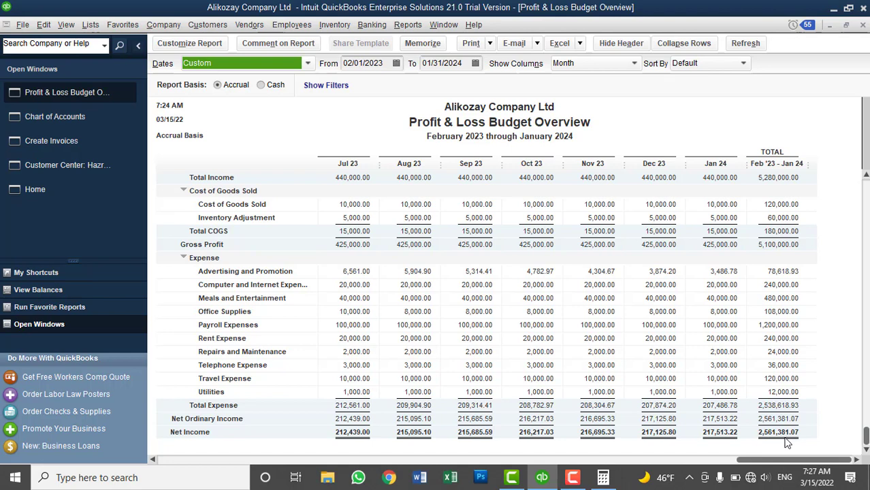
{"action": "left_click", "coordinate": [604, 477]}
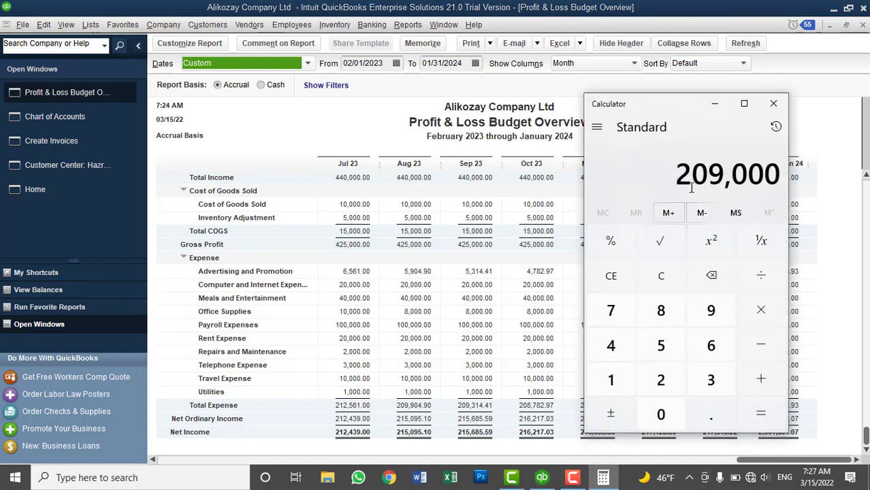
{"action": "left_click", "coordinate": [760, 319]}
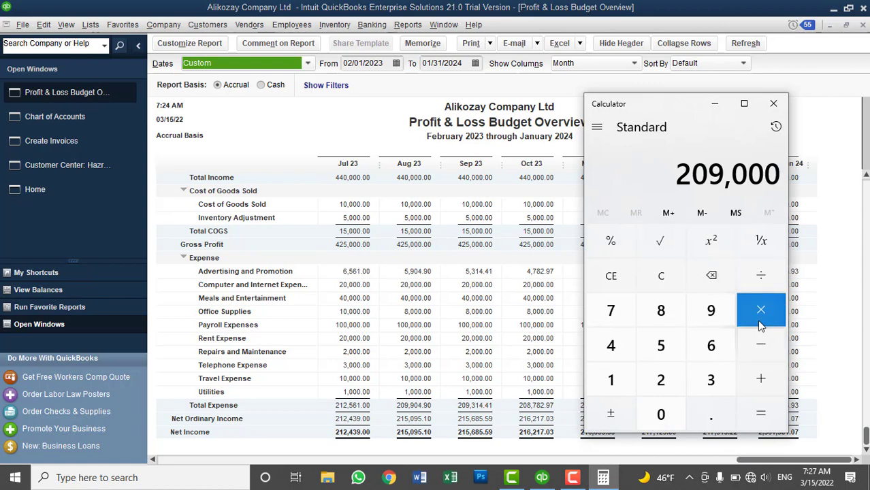
{"action": "left_click", "coordinate": [611, 378]}
{"action": "left_click", "coordinate": [662, 381]}
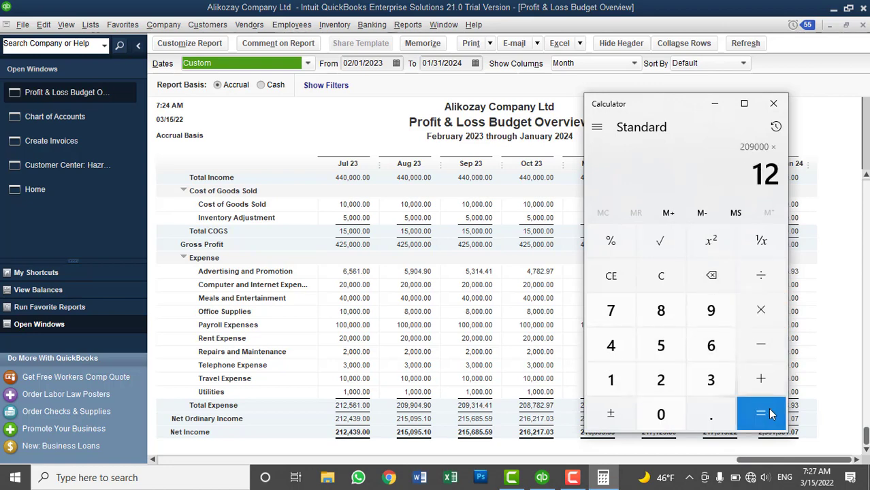
{"action": "left_click", "coordinate": [761, 413]}
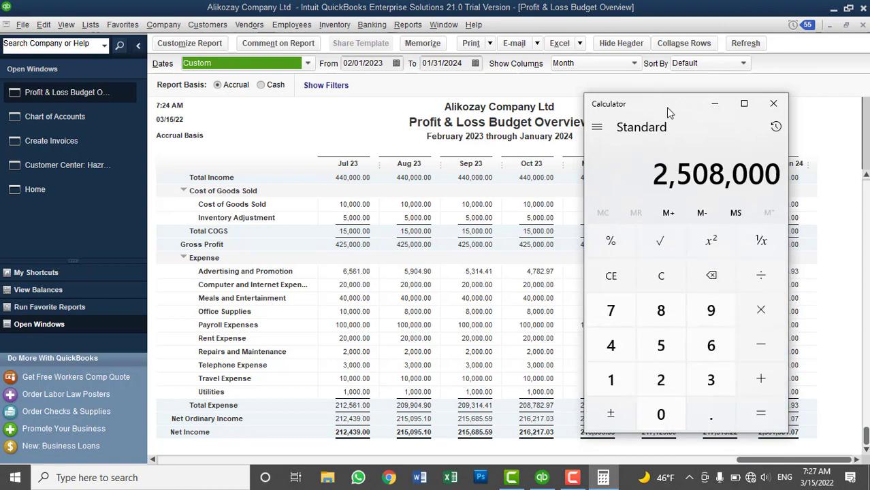
{"action": "left_click_drag", "start_coordinate": [667, 107], "coordinate": [463, 67]}
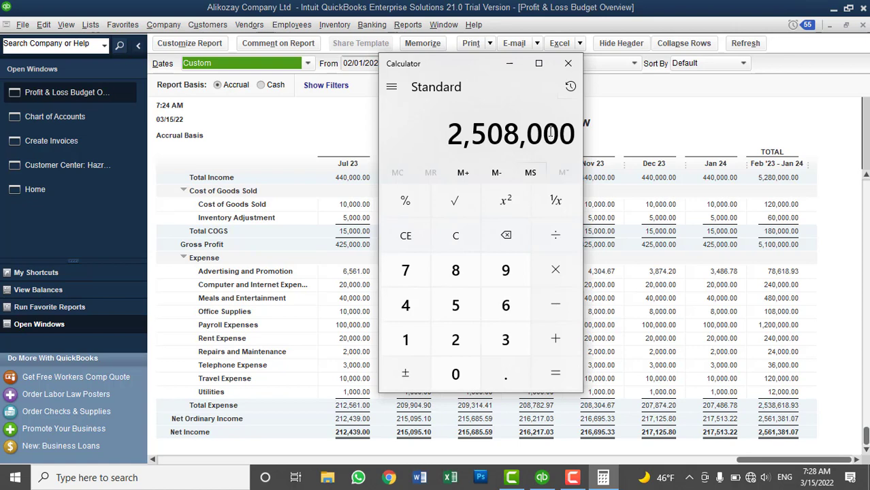
{"action": "left_click", "coordinate": [568, 63]}
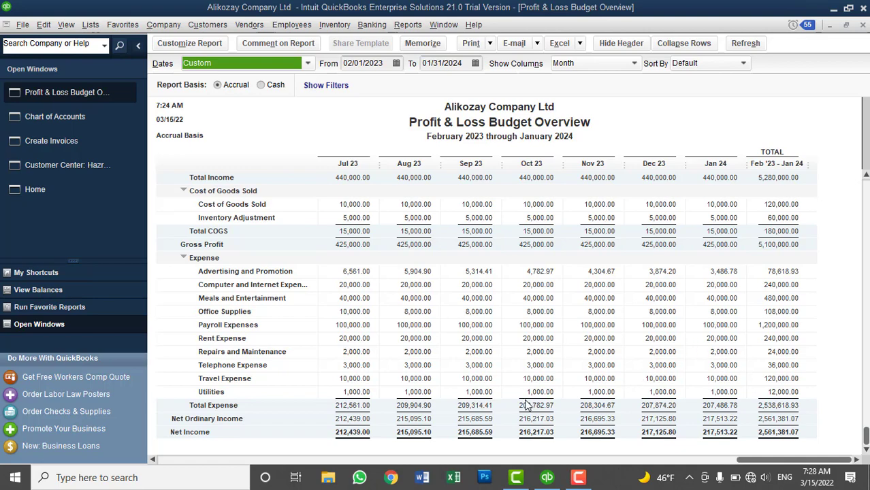
{"action": "scroll", "coordinate": [526, 406], "scroll_direction": "up", "scroll_amount": 5}
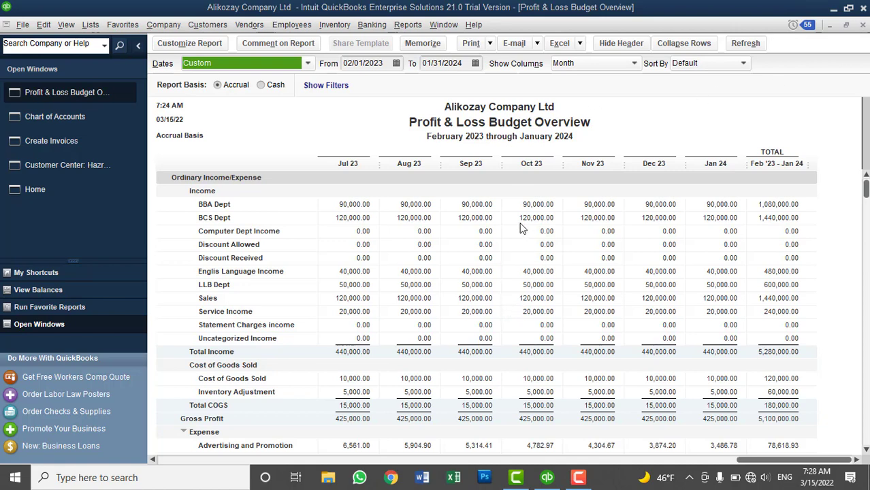
Step: Export the Profit & Loss Budget Overview as a new worksheet in a new Excel workbook
{"action": "left_click", "coordinate": [580, 44]}
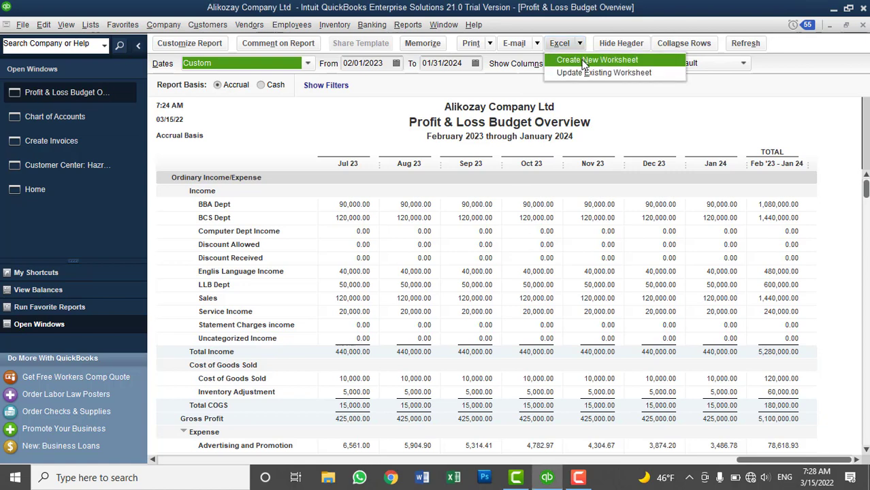
{"action": "left_click", "coordinate": [583, 62]}
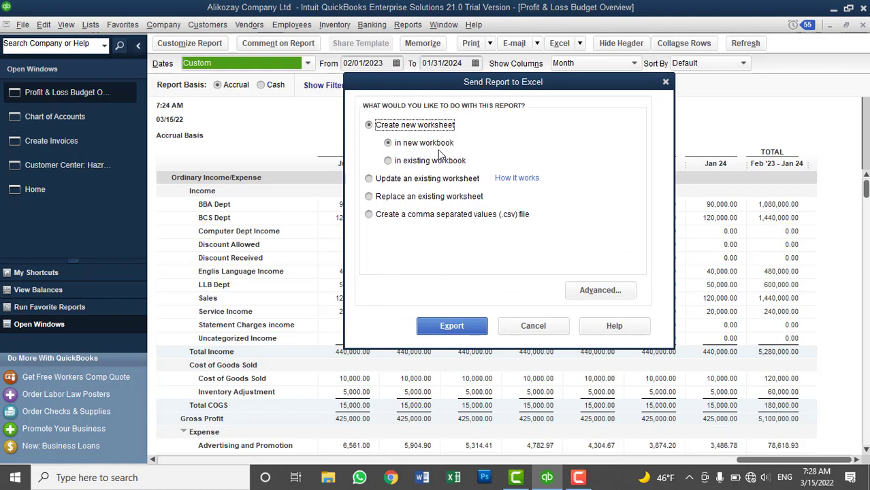
{"action": "left_click", "coordinate": [446, 326]}
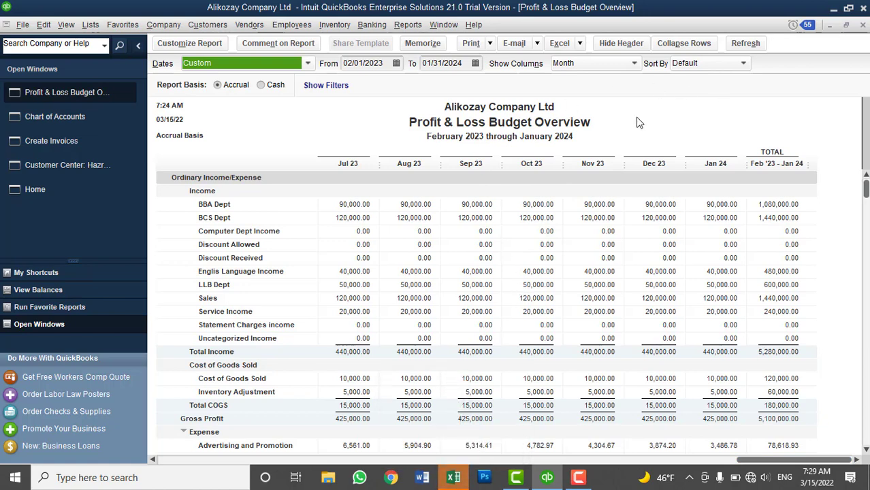
{"action": "left_click", "coordinate": [450, 483]}
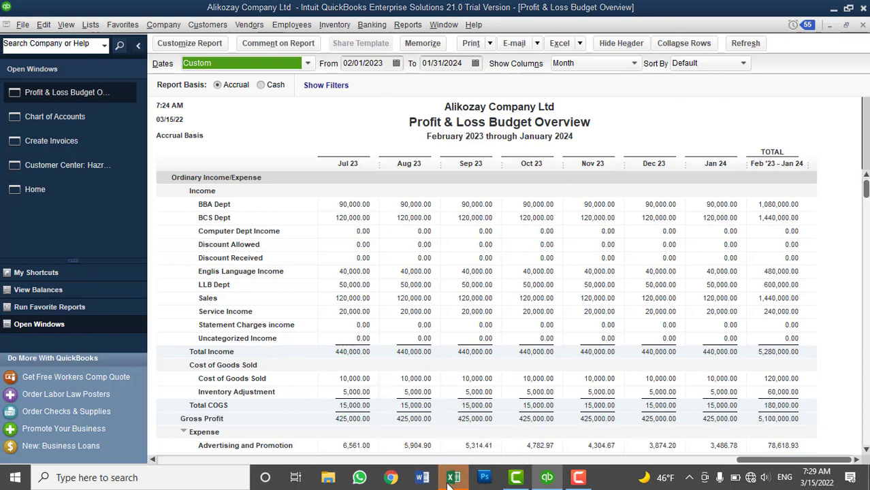
Step: Maximize Excel and scroll through the exported budget report on Sheet1
{"action": "left_click", "coordinate": [675, 77]}
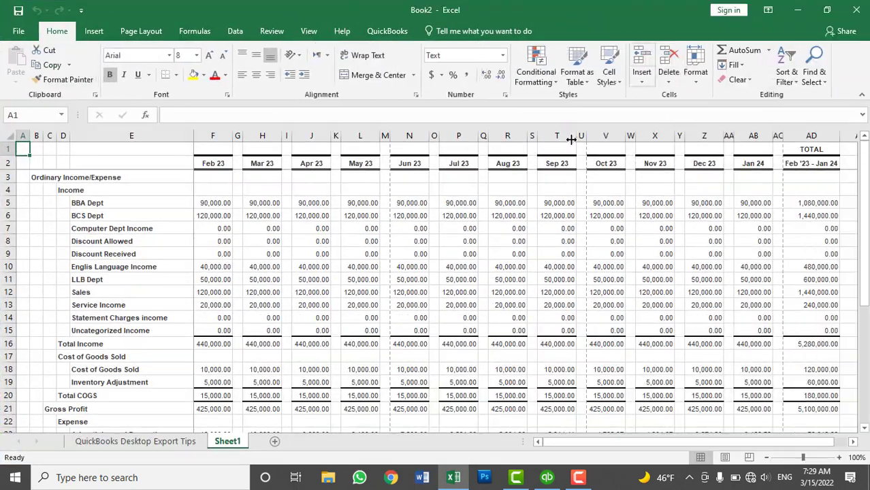
{"action": "scroll", "coordinate": [502, 238], "scroll_direction": "down", "scroll_amount": 4}
{"action": "scroll", "coordinate": [502, 238], "scroll_direction": "up", "scroll_amount": 5}
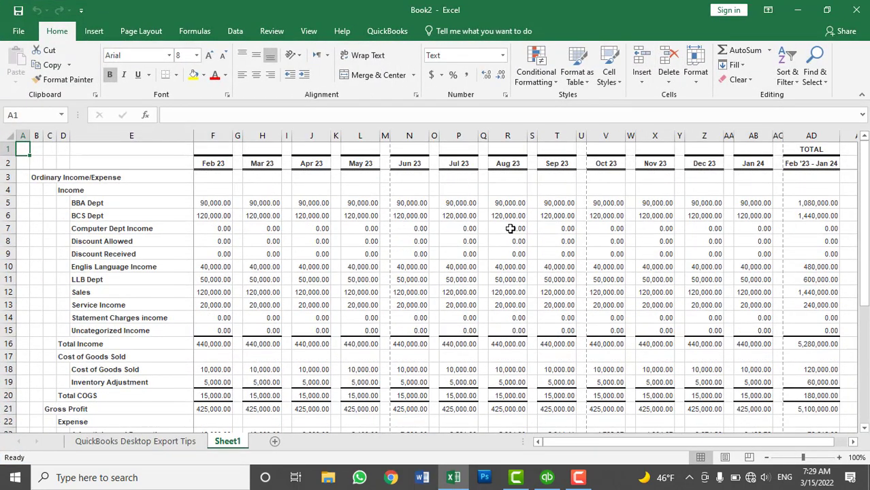
{"action": "scroll", "coordinate": [513, 225], "scroll_direction": "down", "scroll_amount": 4}
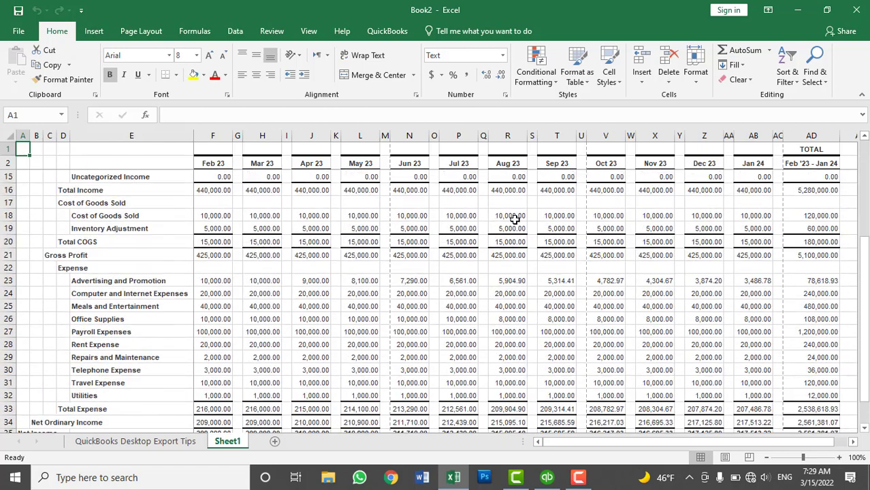
{"action": "scroll", "coordinate": [516, 219], "scroll_direction": "down", "scroll_amount": 4}
{"action": "scroll", "coordinate": [516, 218], "scroll_direction": "up", "scroll_amount": 8}
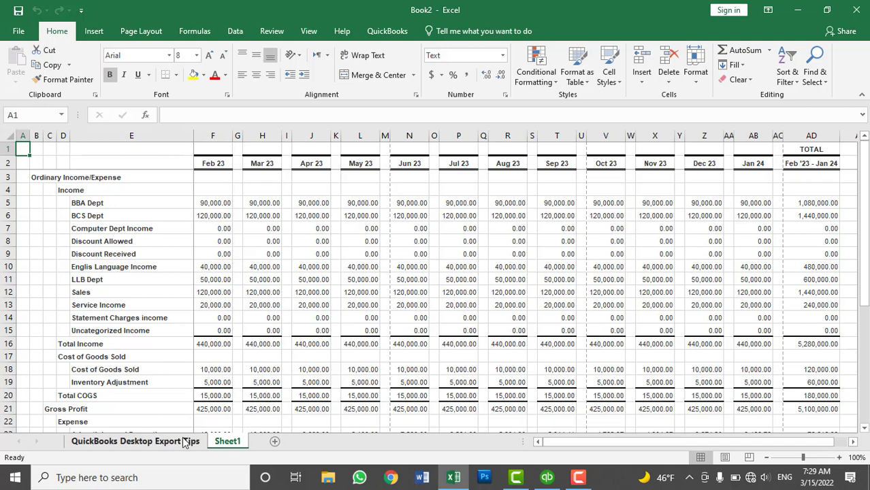
Step: Check the QuickBooks Desktop Export Tips sheet, review Sheet1 again, and close Book2
{"action": "left_click", "coordinate": [156, 441]}
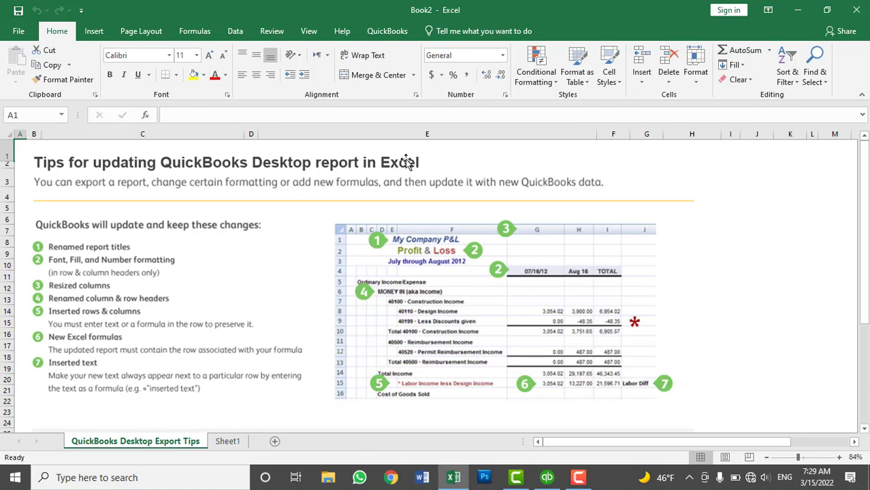
{"action": "left_click", "coordinate": [242, 443]}
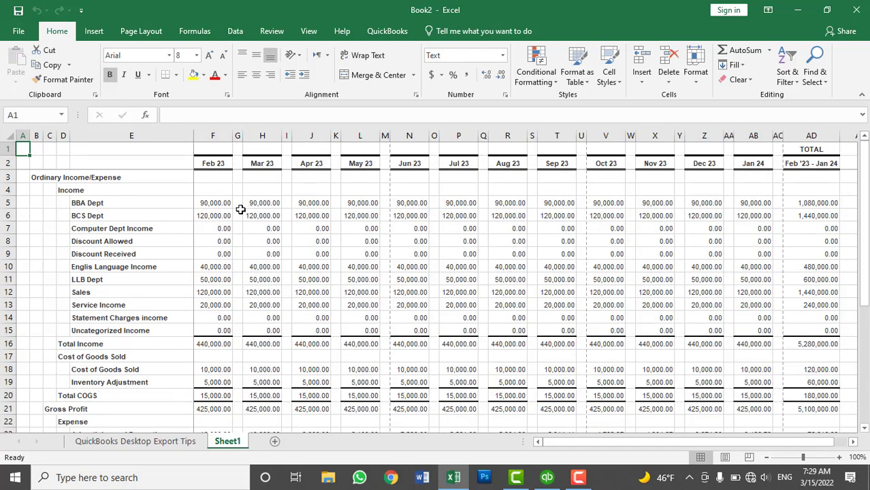
{"action": "scroll", "coordinate": [252, 194], "scroll_direction": "down", "scroll_amount": 2}
{"action": "scroll", "coordinate": [255, 201], "scroll_direction": "down", "scroll_amount": 3}
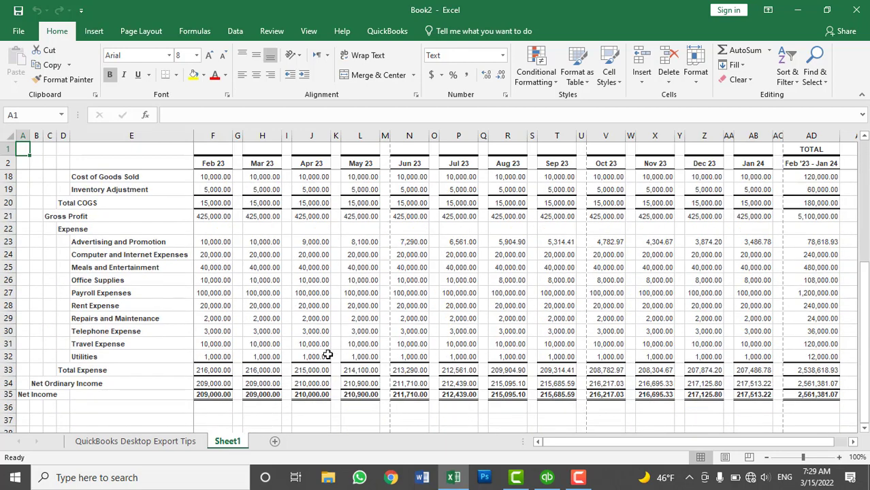
{"action": "scroll", "coordinate": [700, 361], "scroll_direction": "up", "scroll_amount": 1}
{"action": "scroll", "coordinate": [817, 177], "scroll_direction": "up", "scroll_amount": 4}
{"action": "left_click", "coordinate": [857, 9]}
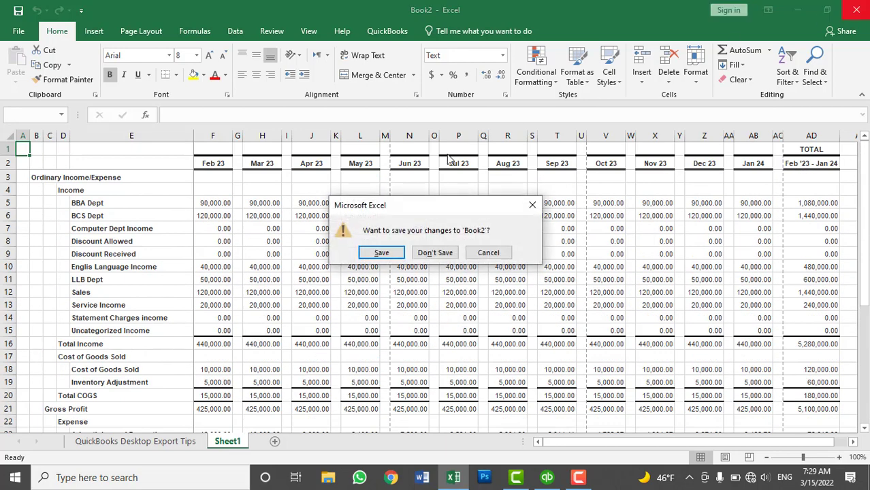
Step: Save Book2 to Documents as the macro-free workbook '2023 to 2024 Ba'
{"action": "left_click", "coordinate": [384, 255]}
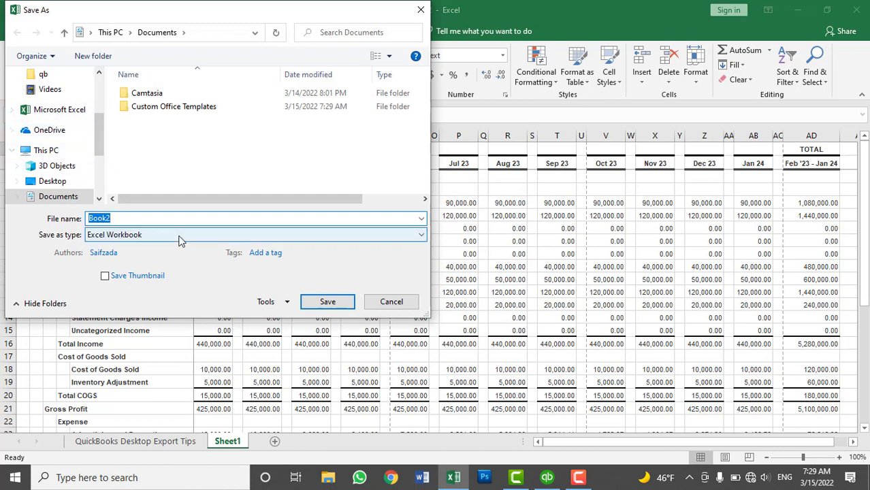
{"action": "type", "text": "2023 to 20"}
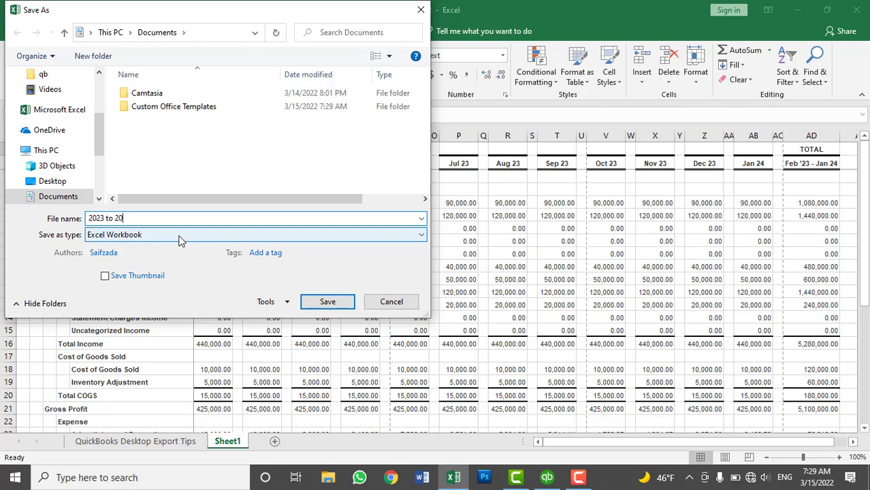
{"action": "type", "text": "24 Ba"}
{"action": "left_click", "coordinate": [318, 303]}
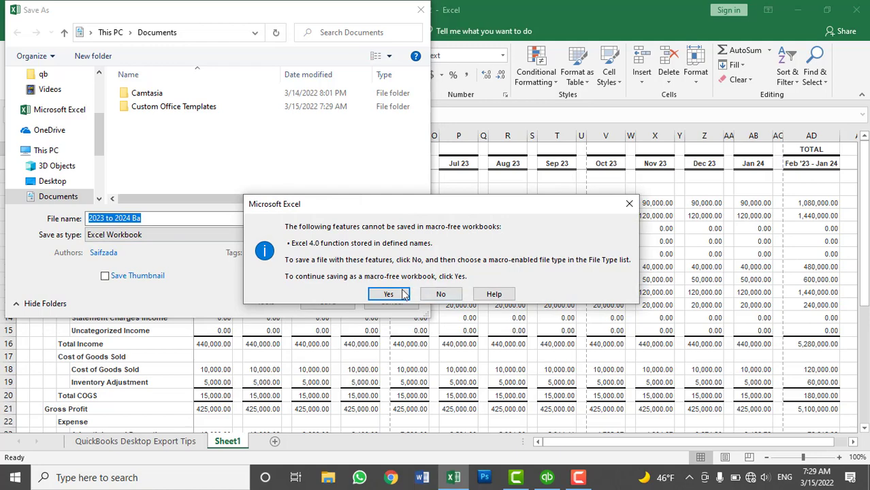
{"action": "left_click", "coordinate": [389, 294]}
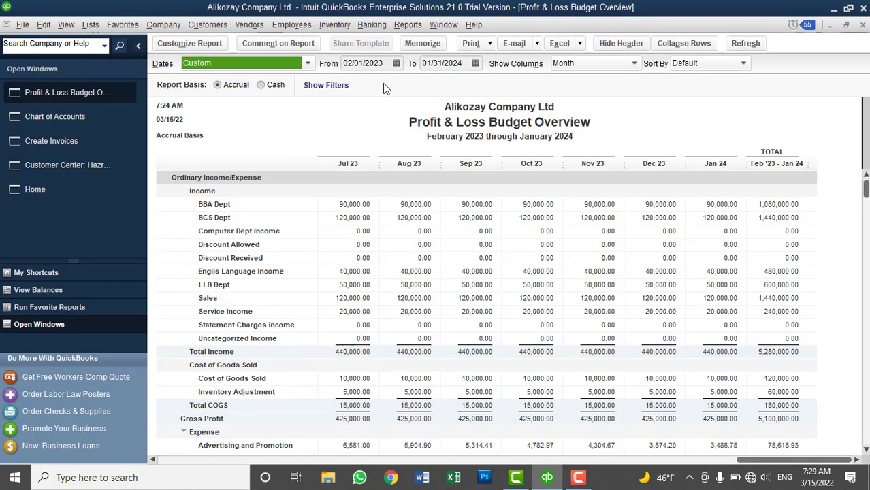
Step: Look over the report's Print options and the File menu commands without choosing any
{"action": "left_click", "coordinate": [490, 46]}
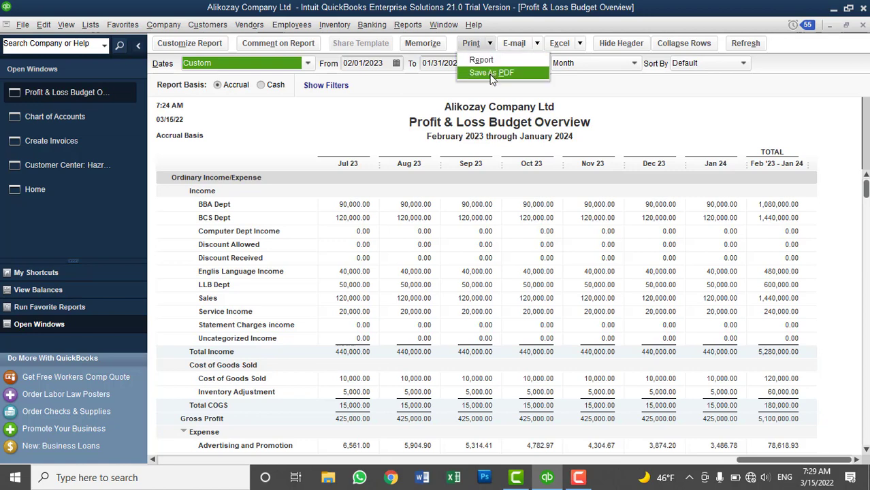
{"action": "left_click", "coordinate": [21, 26]}
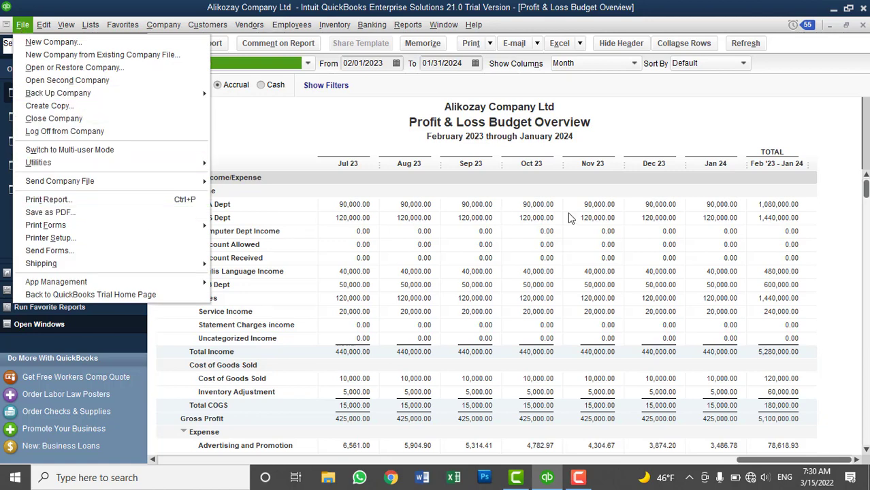
{"action": "left_click", "coordinate": [744, 89]}
Step: Close the Profit & Loss Budget Overview report and browse the menus toward budget planning
{"action": "left_click", "coordinate": [863, 25]}
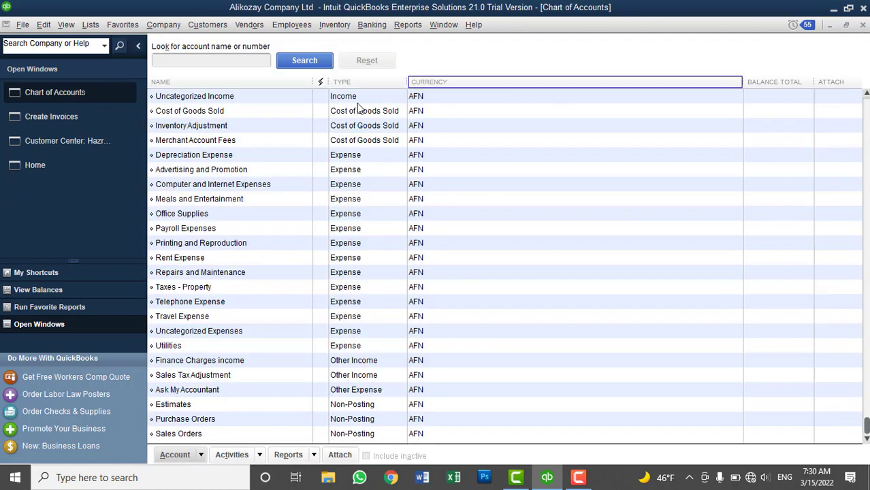
{"action": "left_click", "coordinate": [124, 26]}
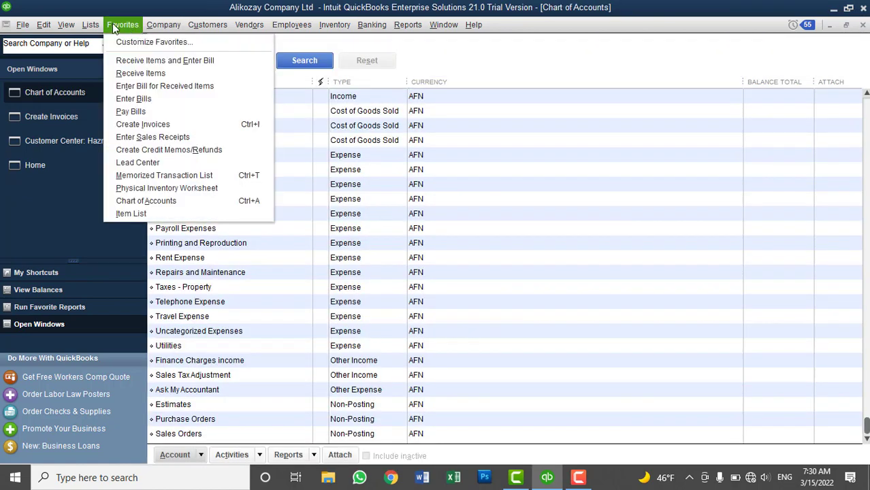
{"action": "mouse_move", "coordinate": [201, 27]}
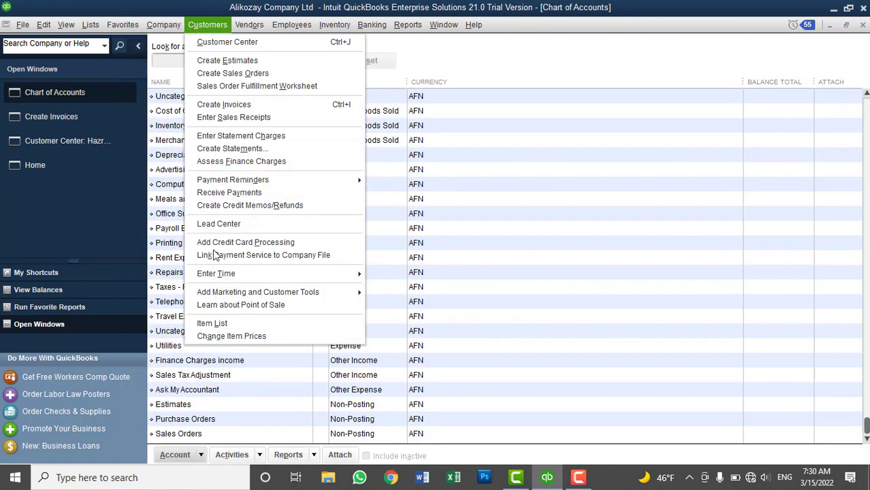
{"action": "mouse_move", "coordinate": [174, 23]}
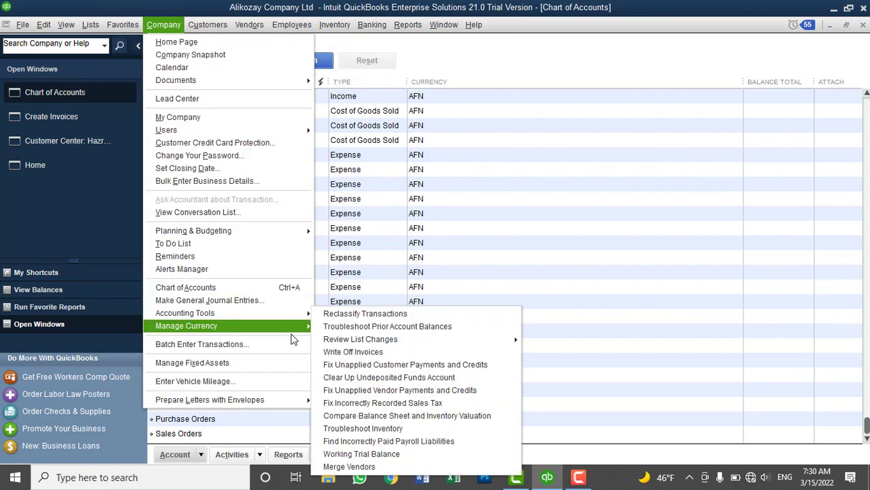
{"action": "mouse_move", "coordinate": [292, 230]}
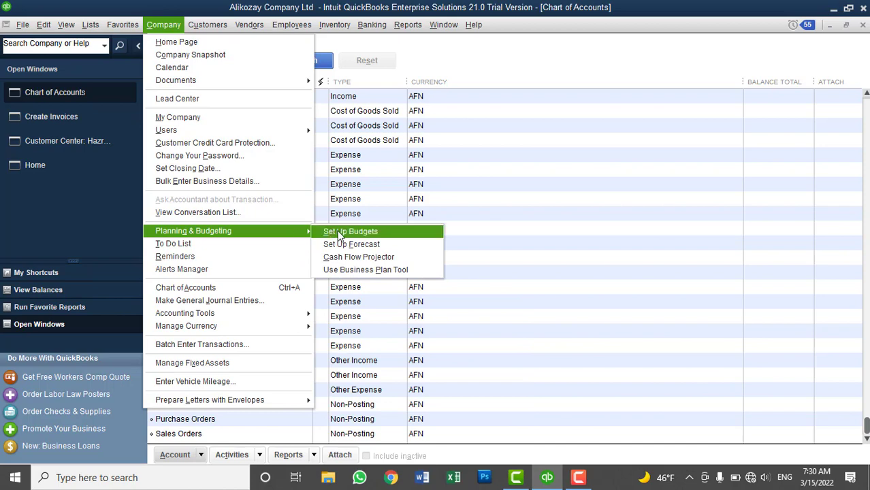
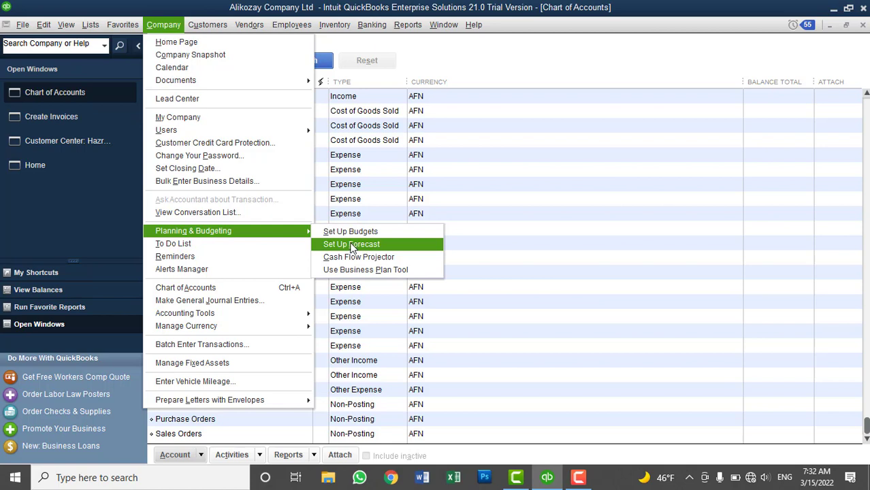
Step: Generate the FY2023-24 Profit & Loss Budget Overview (Feb 2023–Jan 2024) and open Customize Report
{"action": "left_click", "coordinate": [408, 25]}
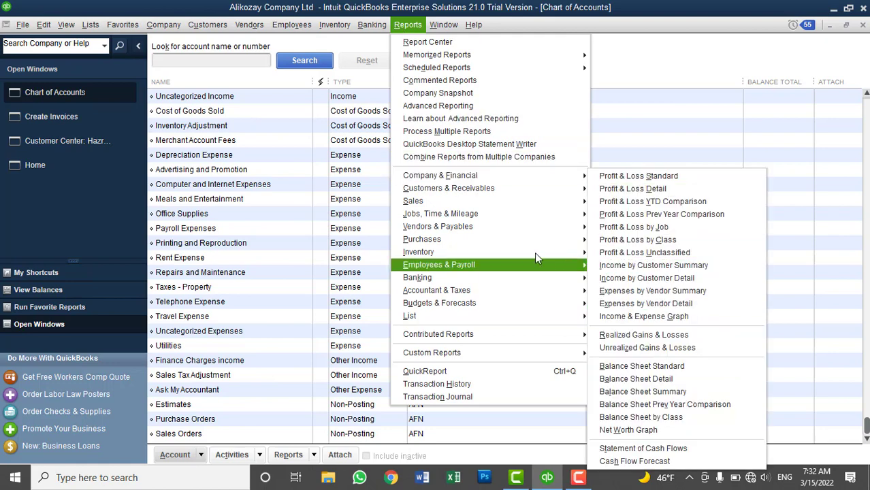
{"action": "mouse_move", "coordinate": [521, 303]}
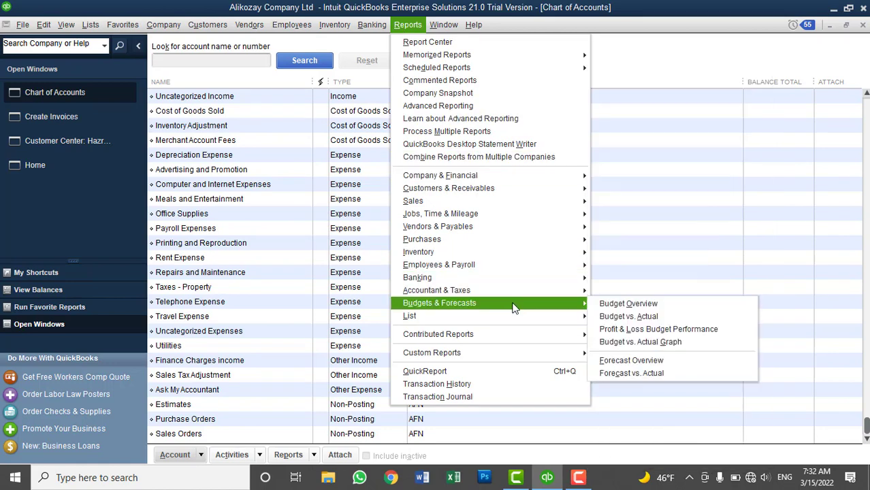
{"action": "left_click", "coordinate": [630, 305]}
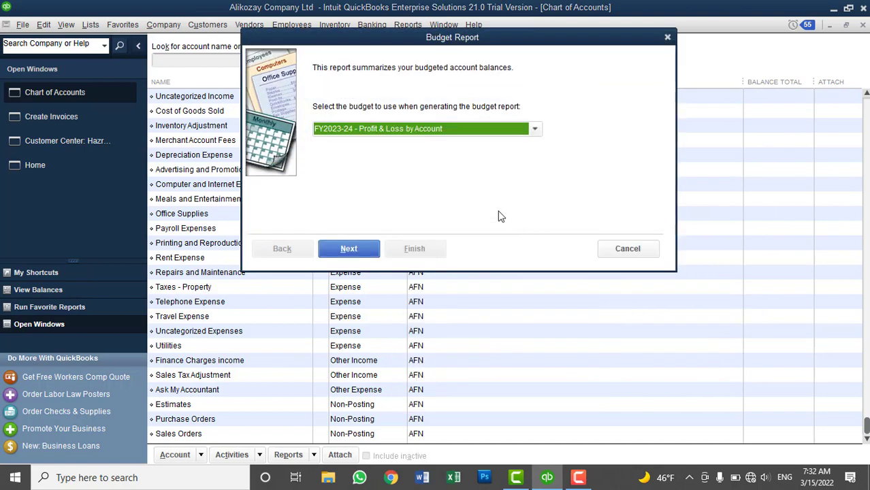
{"action": "left_click", "coordinate": [348, 249]}
{"action": "left_click", "coordinate": [349, 248]}
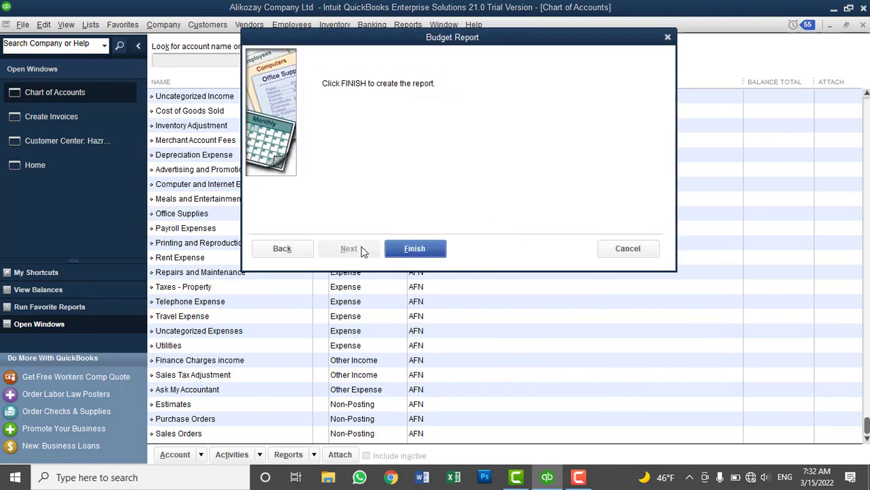
{"action": "left_click", "coordinate": [416, 248]}
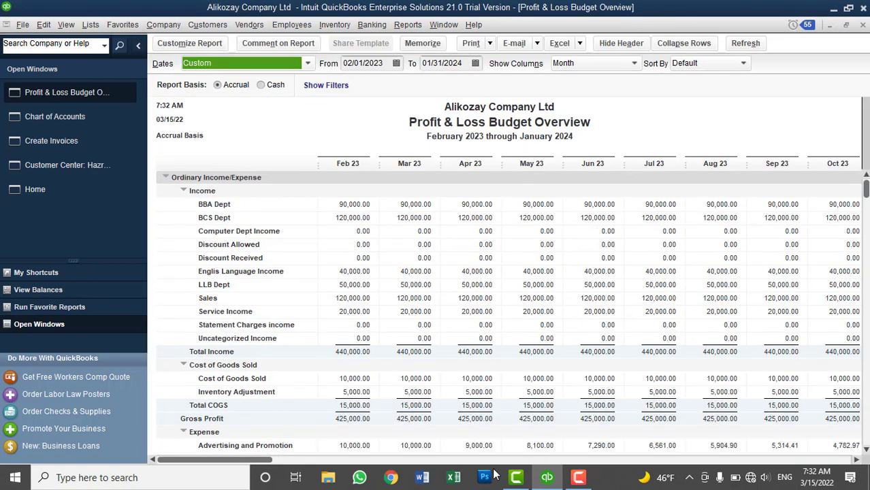
{"action": "left_click_drag", "start_coordinate": [261, 460], "coordinate": [379, 376]}
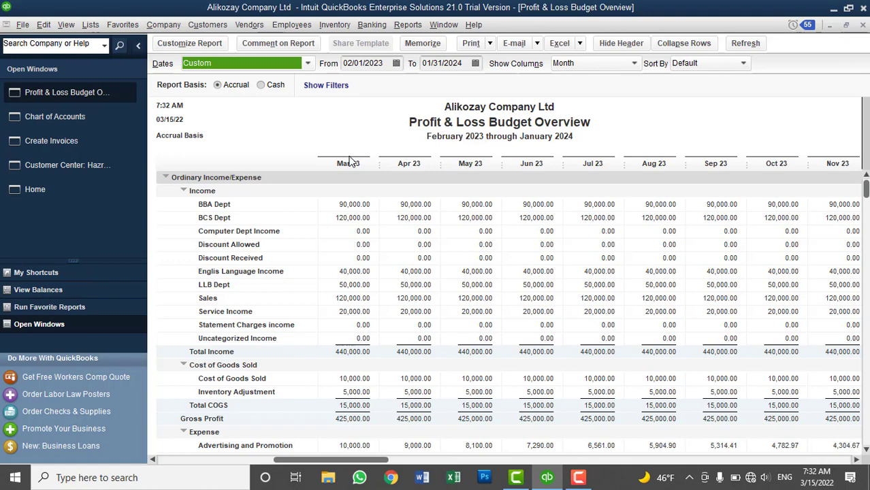
{"action": "left_click", "coordinate": [222, 46]}
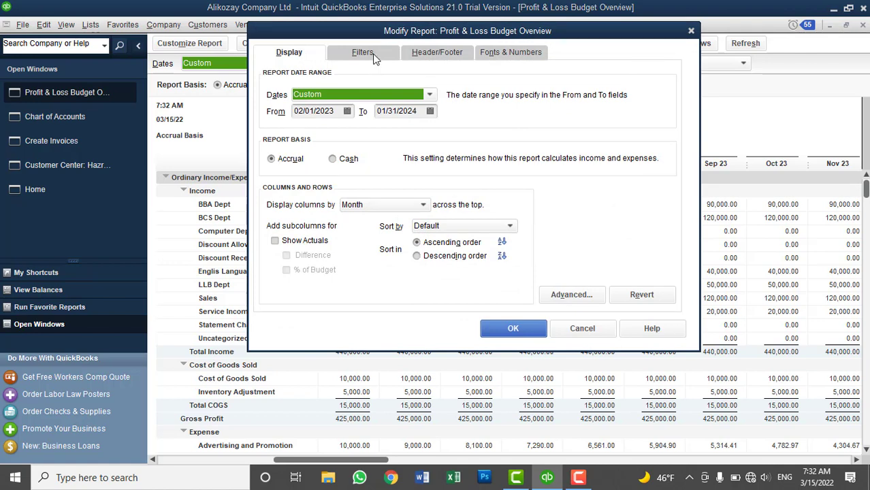
Step: Browse the Modify Report tabs and Advanced options, keep the Custom date range, and cancel unchanged
{"action": "left_click", "coordinate": [371, 57]}
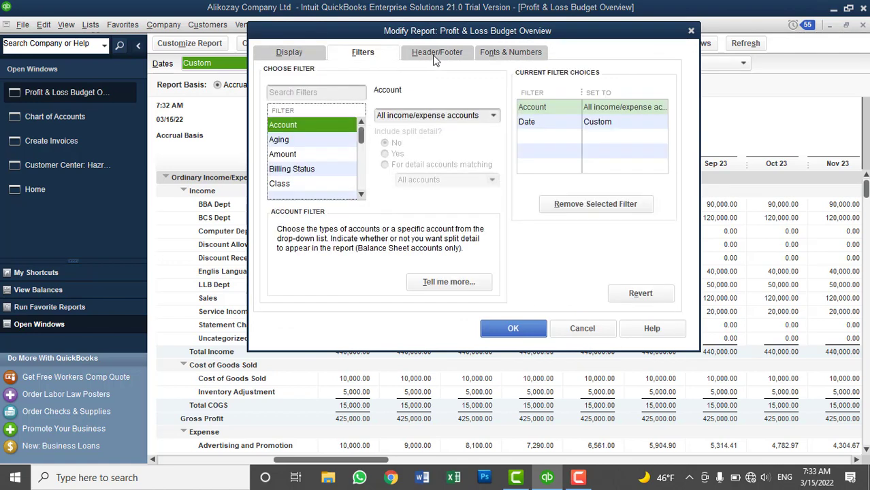
{"action": "left_click", "coordinate": [433, 57]}
{"action": "left_click", "coordinate": [506, 53]}
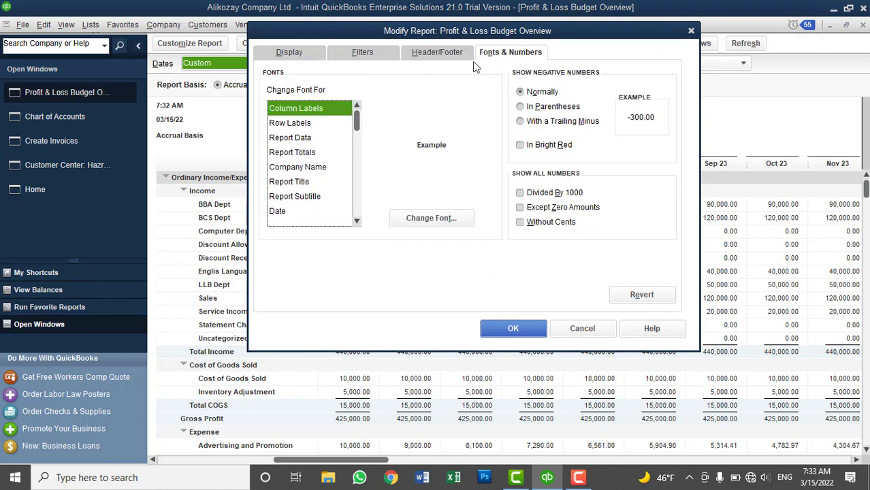
{"action": "left_click", "coordinate": [310, 54]}
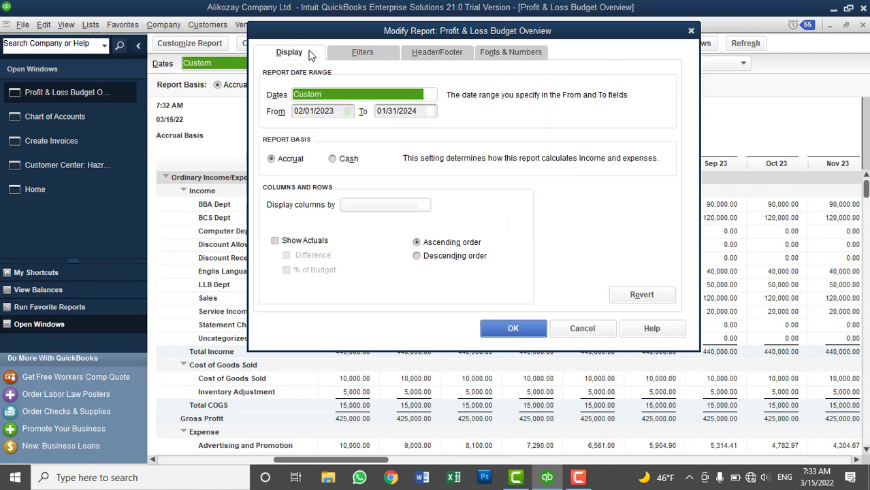
{"action": "left_click", "coordinate": [335, 94]}
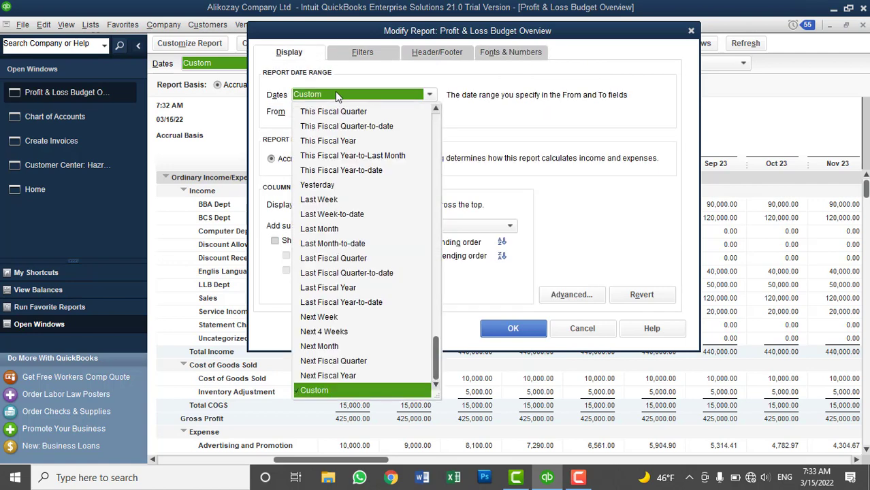
{"action": "left_click", "coordinate": [335, 94]}
{"action": "left_click", "coordinate": [571, 295]}
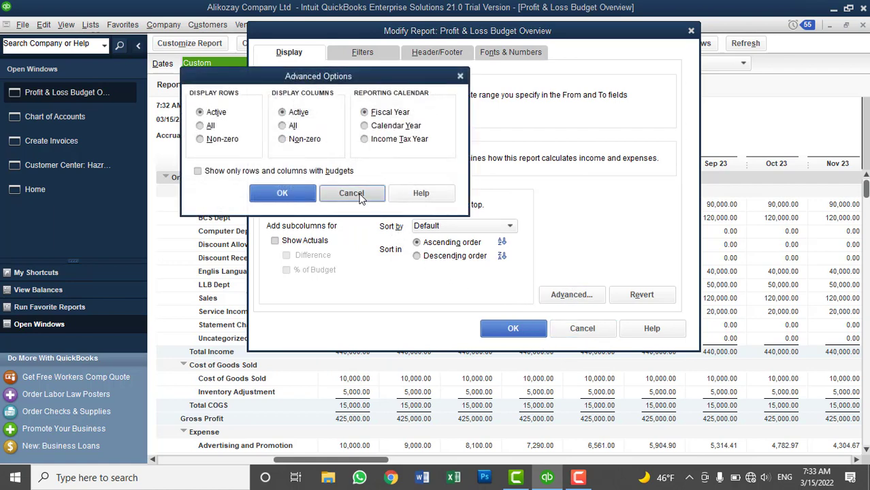
{"action": "left_click", "coordinate": [352, 193]}
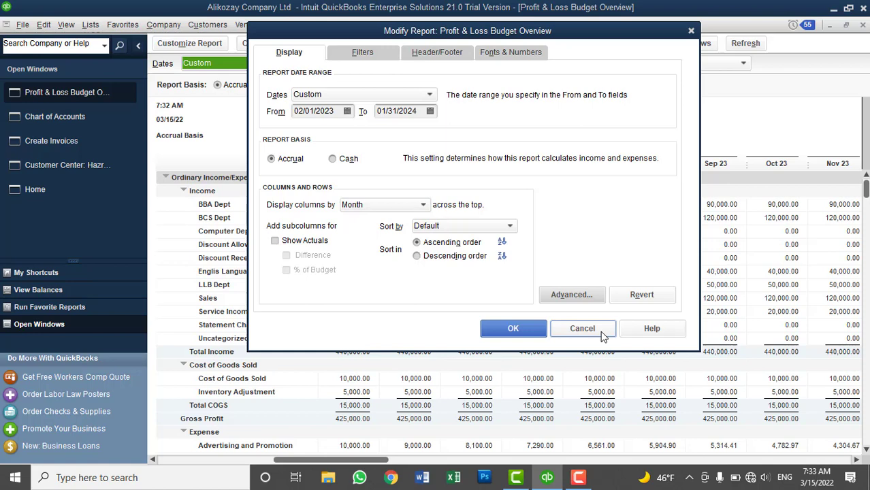
{"action": "left_click", "coordinate": [602, 333]}
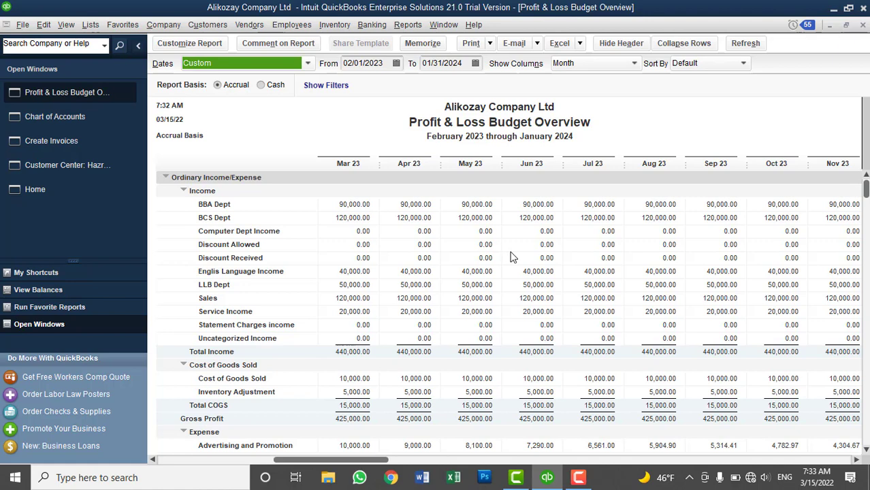
Step: Close the budget report and set up a from-scratch 2023-24 forecast with no extra criteria
{"action": "left_click", "coordinate": [863, 25]}
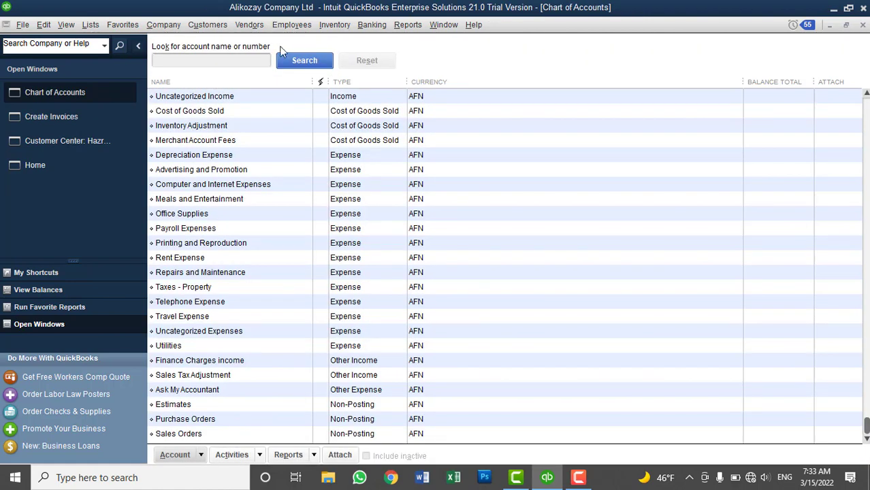
{"action": "left_click", "coordinate": [171, 29]}
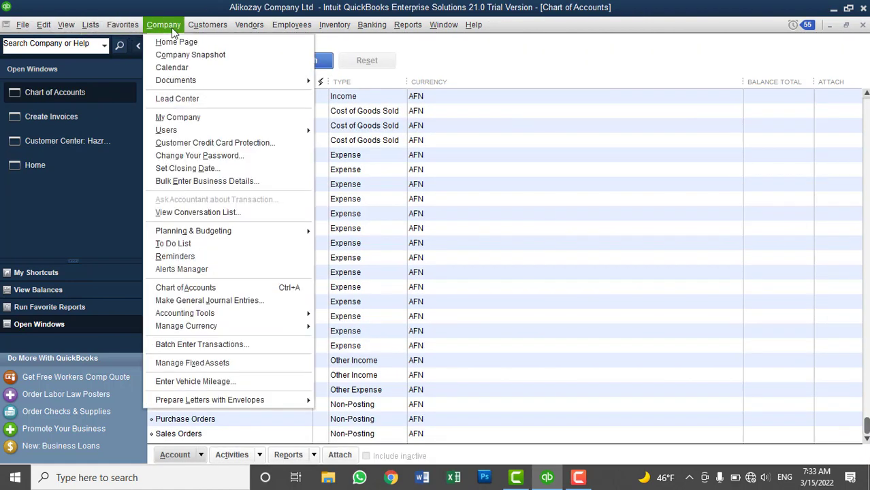
{"action": "mouse_move", "coordinate": [240, 234]}
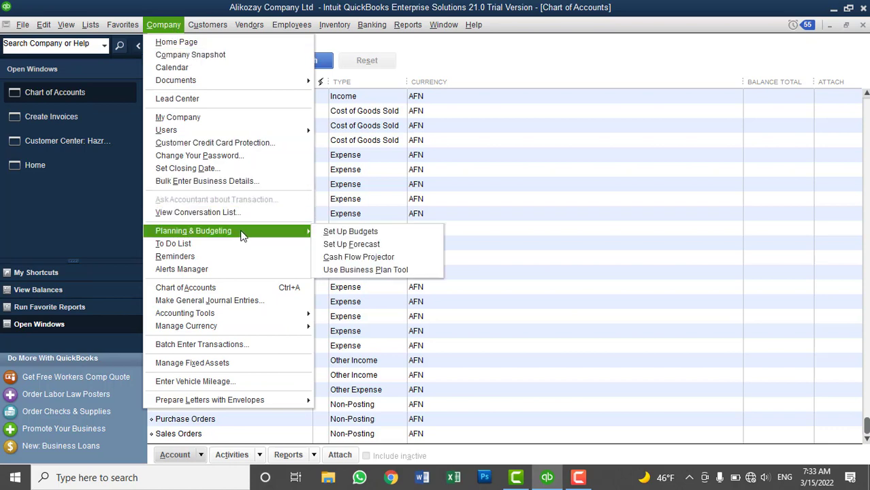
{"action": "left_click", "coordinate": [329, 246]}
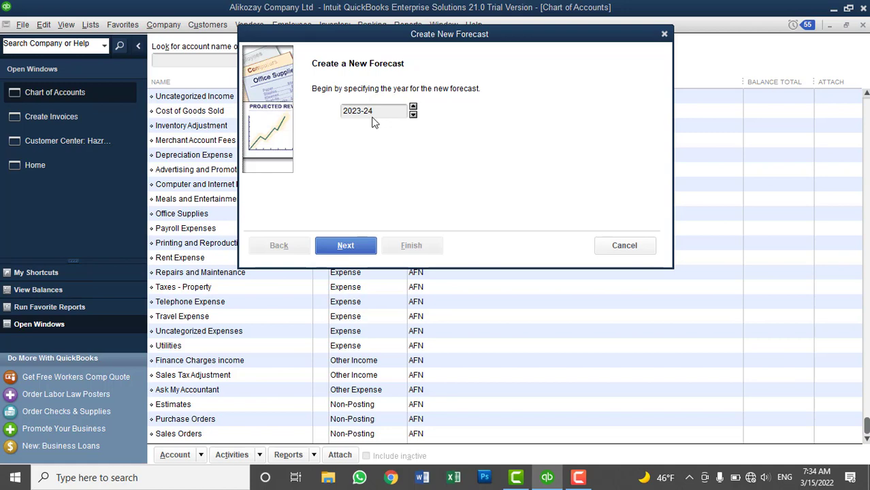
{"action": "left_click", "coordinate": [340, 248]}
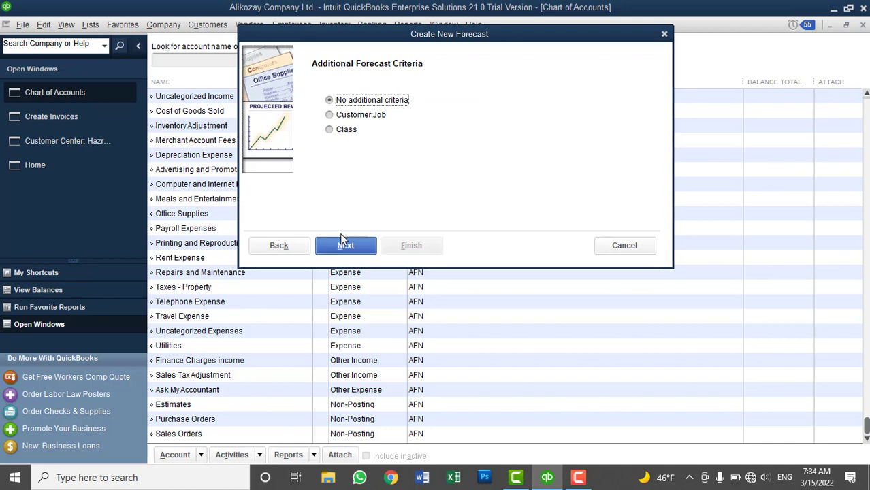
{"action": "left_click", "coordinate": [340, 249]}
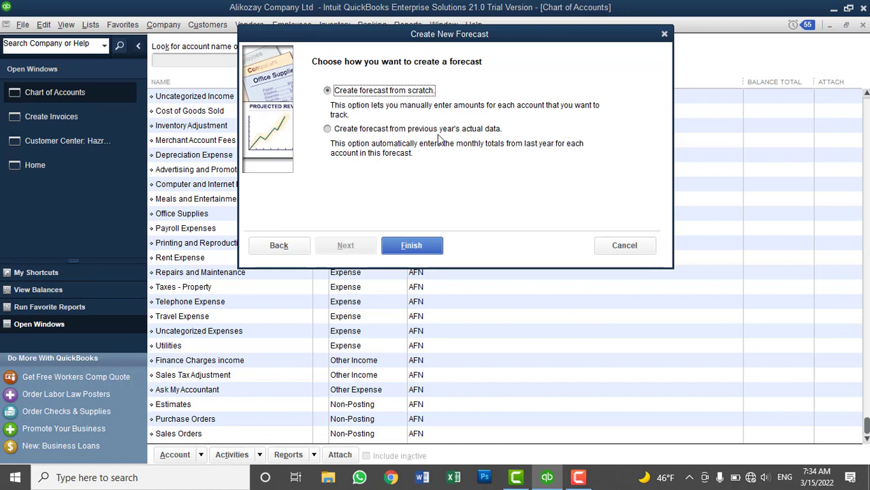
{"action": "left_click", "coordinate": [413, 251]}
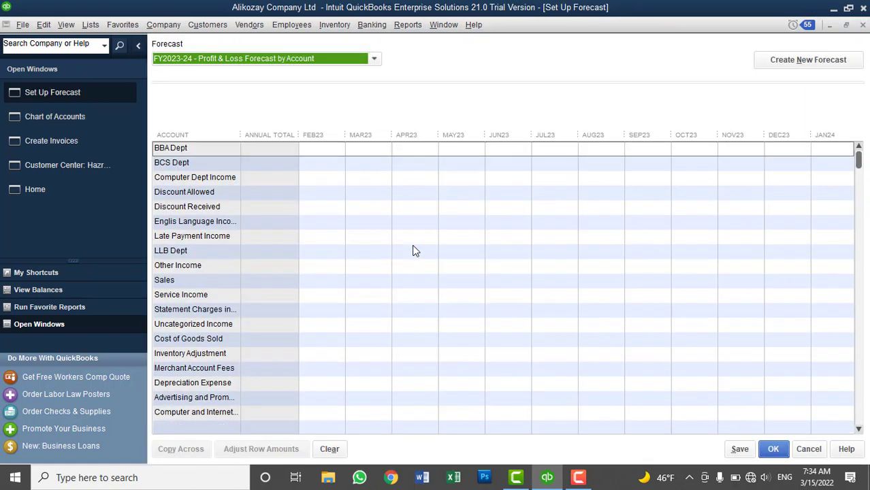
Step: Leave the BBA, BCS and Computer Dept FEB23 forecast cells blank and close the forecast window
{"action": "left_click", "coordinate": [329, 153]}
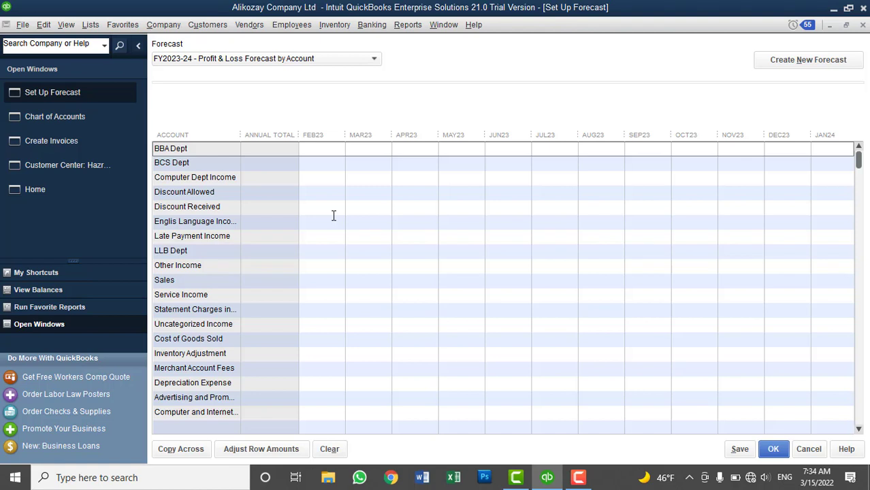
{"action": "left_click", "coordinate": [333, 163]}
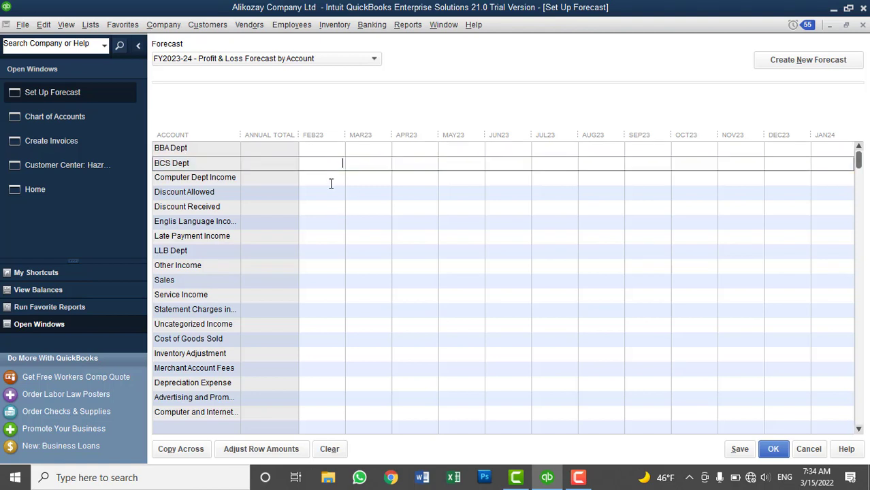
{"action": "left_click", "coordinate": [335, 181]}
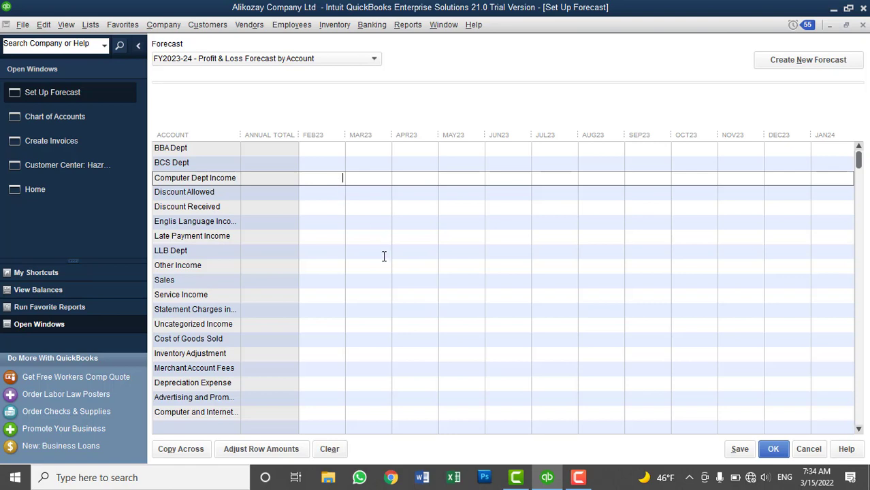
{"action": "scroll", "coordinate": [382, 257], "scroll_direction": "down", "scroll_amount": 5}
{"action": "scroll", "coordinate": [402, 330], "scroll_direction": "up", "scroll_amount": 2}
{"action": "scroll", "coordinate": [405, 330], "scroll_direction": "up", "scroll_amount": 3}
{"action": "left_click", "coordinate": [329, 149]}
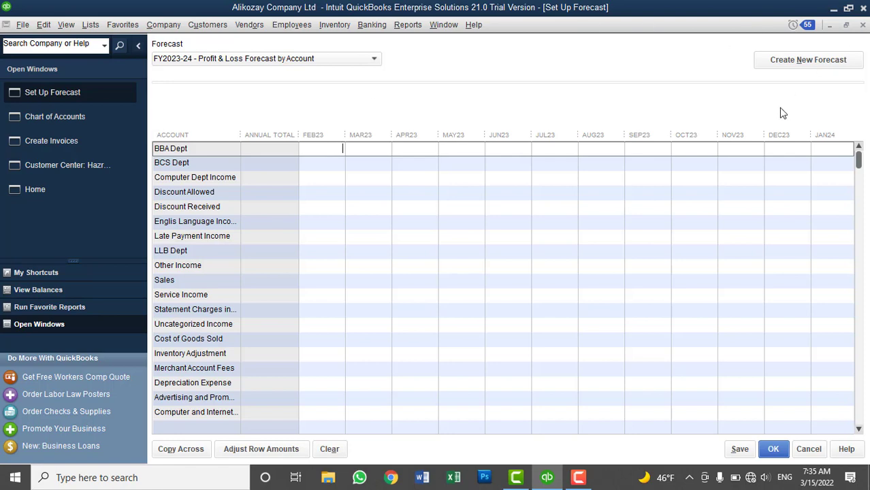
{"action": "left_click", "coordinate": [863, 25]}
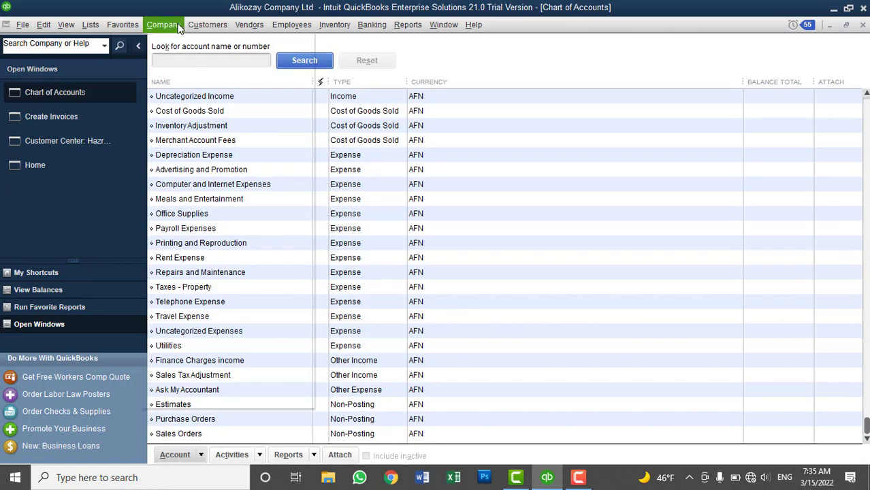
Step: Show the Company menu's Planning & Budgeting submenu
{"action": "left_click", "coordinate": [175, 25]}
{"action": "mouse_move", "coordinate": [235, 240]}
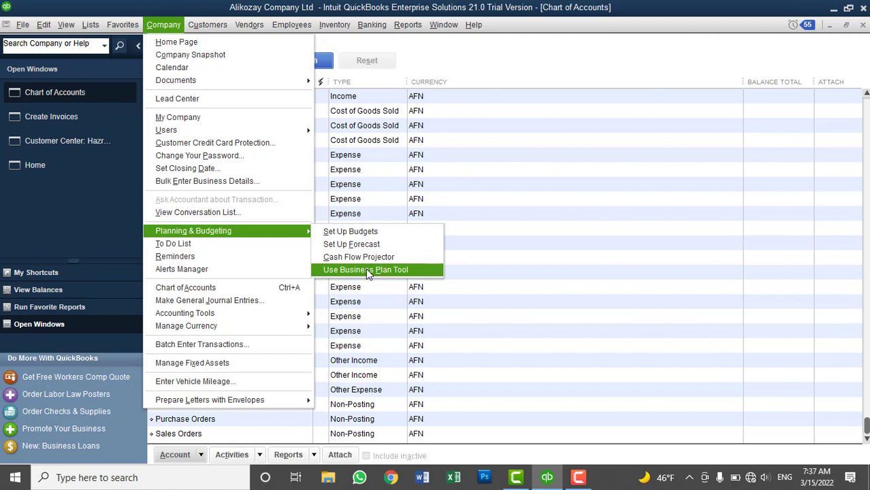
Step: Launch the Business Plan Tool, agree to its licence, deny company-file access and dismiss the warning
{"action": "left_click", "coordinate": [365, 270]}
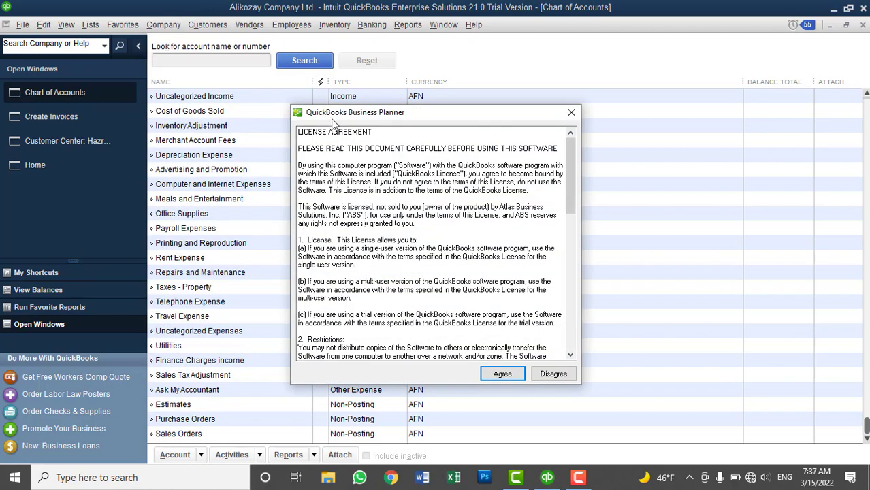
{"action": "left_click_drag", "start_coordinate": [340, 119], "coordinate": [489, 106]}
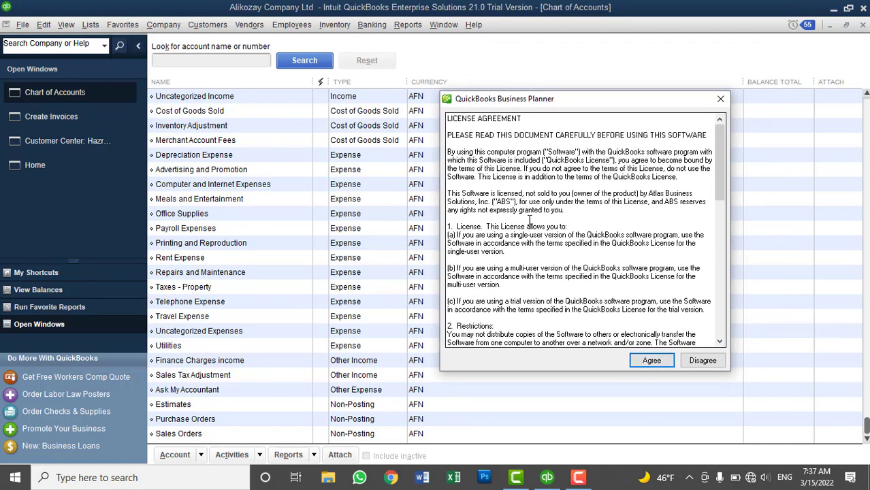
{"action": "left_click", "coordinate": [652, 362]}
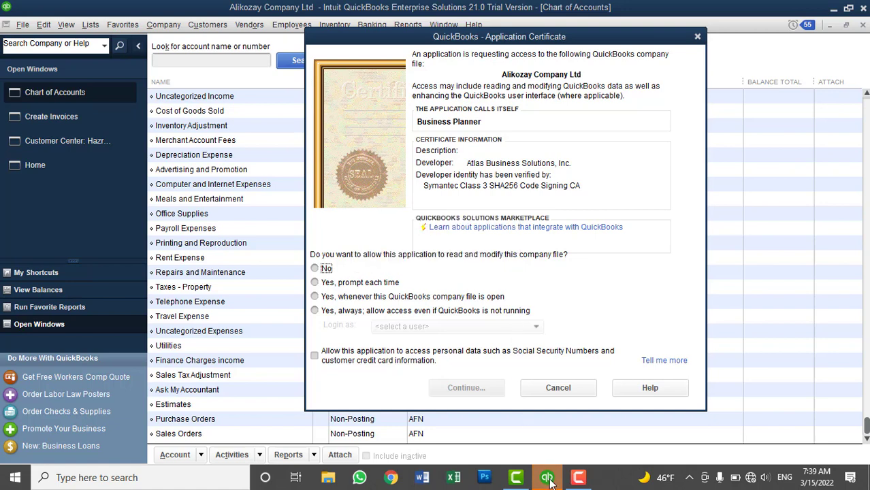
{"action": "left_click", "coordinate": [522, 272]}
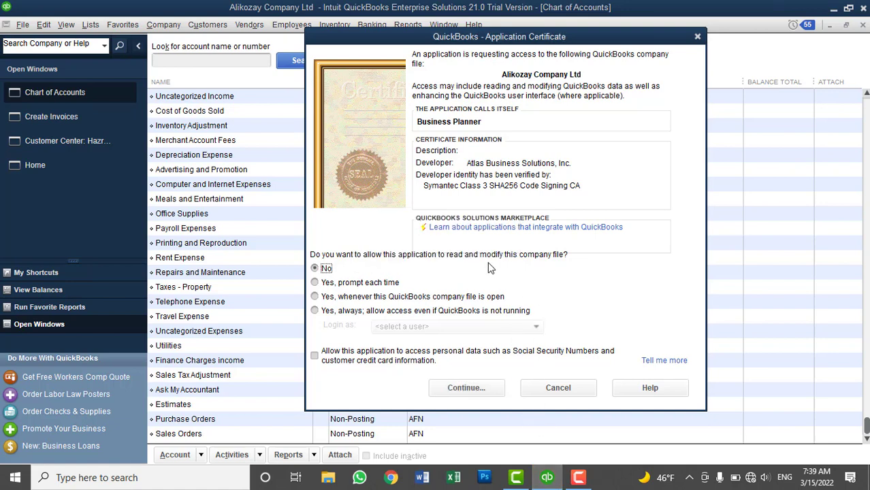
{"action": "left_click", "coordinate": [558, 388]}
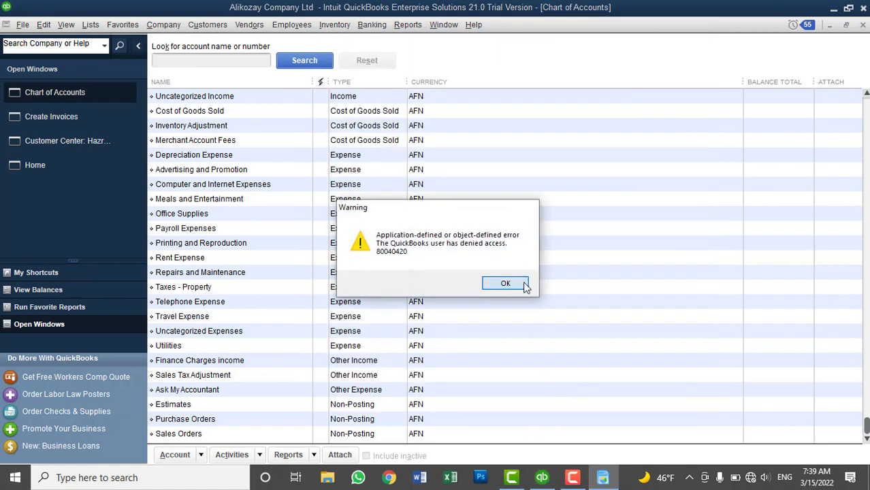
{"action": "left_click", "coordinate": [501, 284]}
{"action": "left_click", "coordinate": [163, 24]}
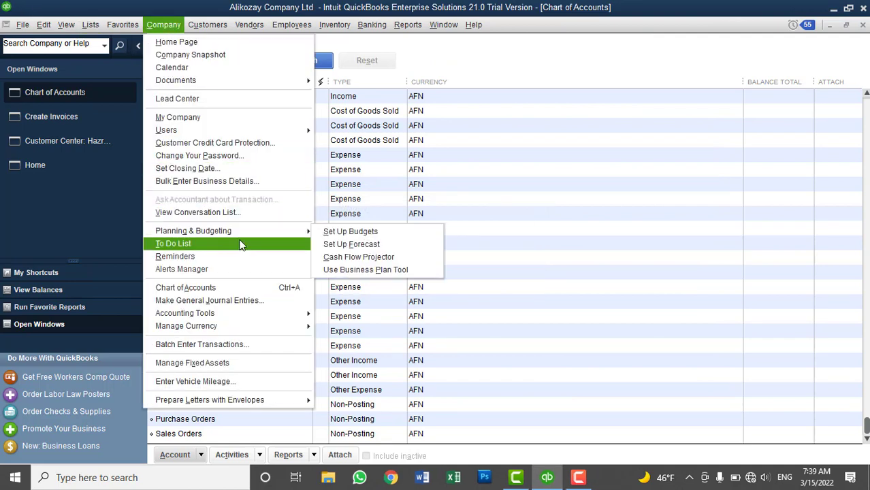
Step: Close the Chart of Accounts and Create Invoices windows and show the customer's To Do's tab
{"action": "left_click", "coordinate": [864, 25]}
{"action": "left_click", "coordinate": [863, 26]}
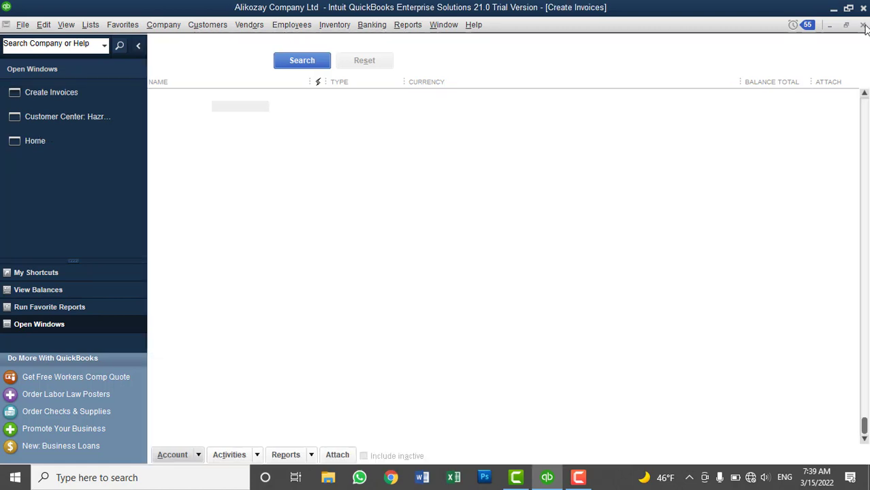
{"action": "left_click", "coordinate": [864, 25]}
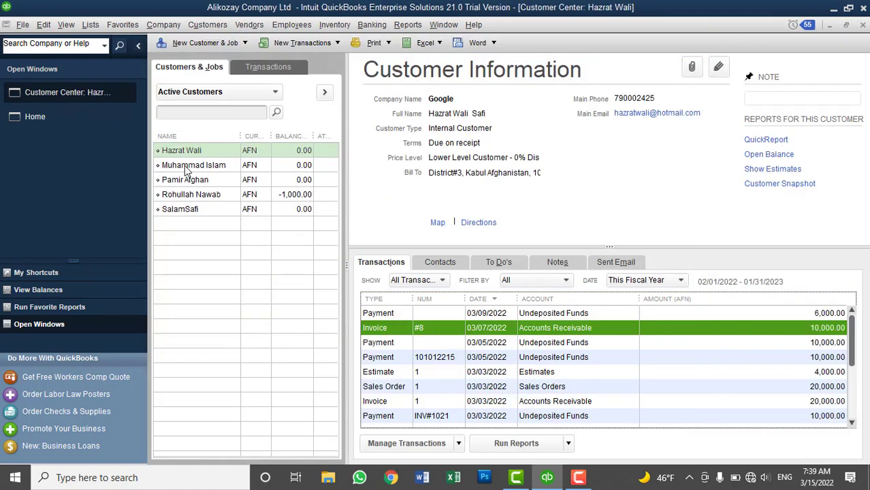
{"action": "left_click", "coordinate": [508, 263]}
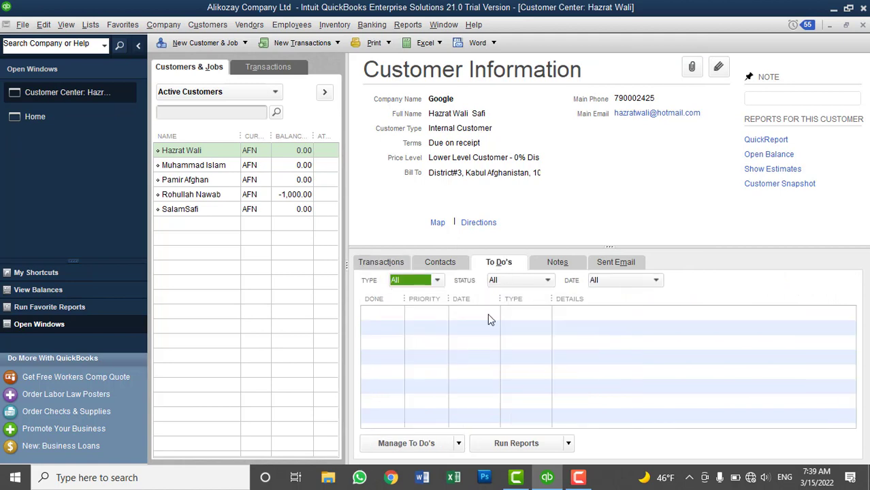
{"action": "left_click", "coordinate": [453, 446]}
Step: Create a High-priority to-do due 3/16/2022 with the details 'Call for meeting'
{"action": "left_click", "coordinate": [427, 406]}
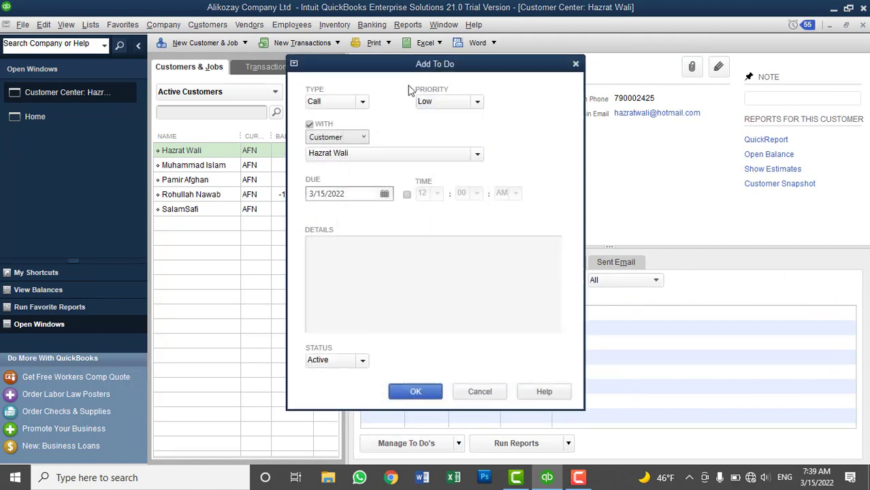
{"action": "left_click", "coordinate": [385, 194]}
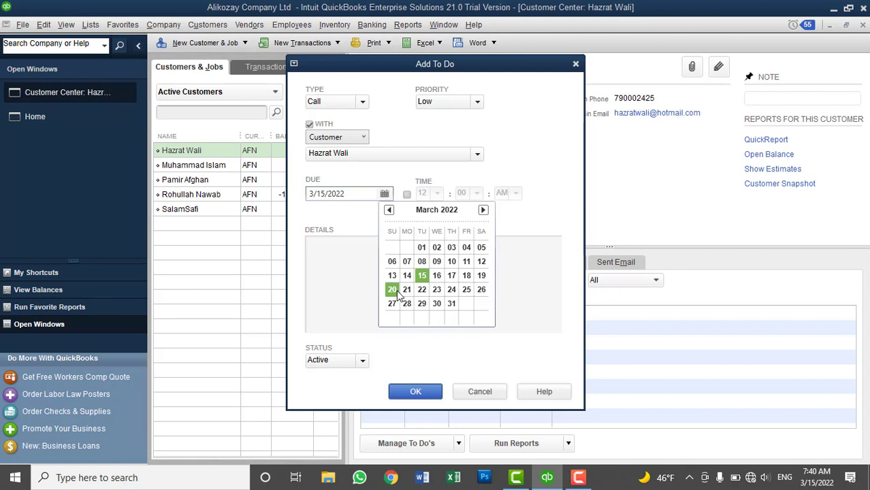
{"action": "left_click", "coordinate": [440, 278]}
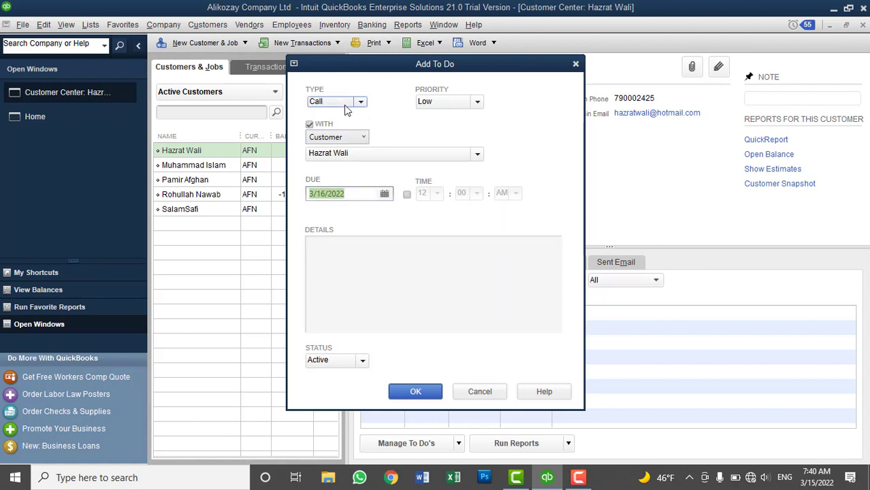
{"action": "left_click", "coordinate": [477, 106]}
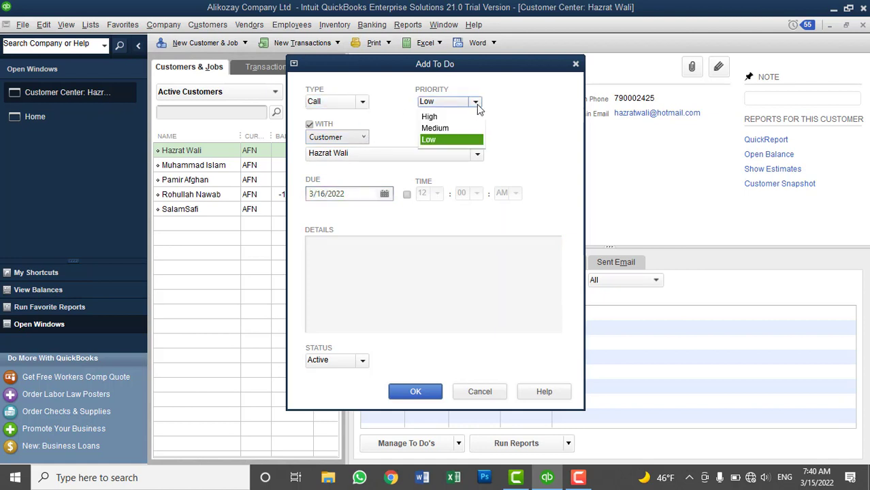
{"action": "left_click", "coordinate": [455, 116]}
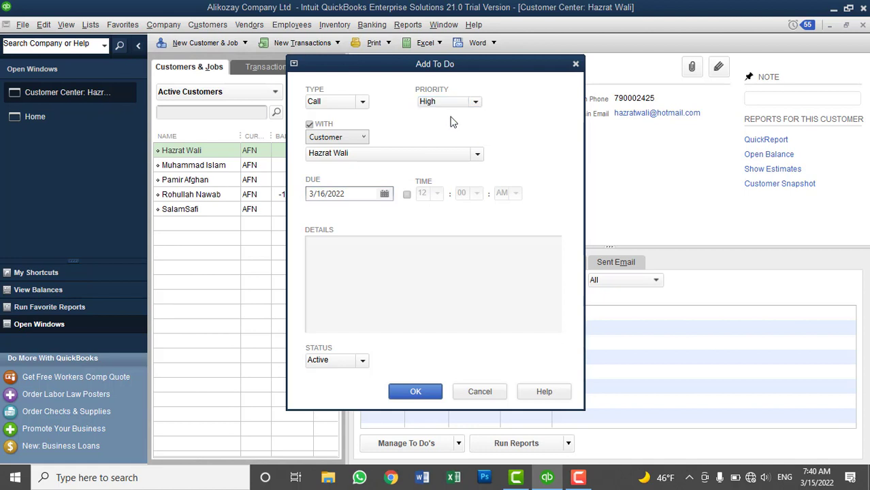
{"action": "left_click", "coordinate": [381, 261]}
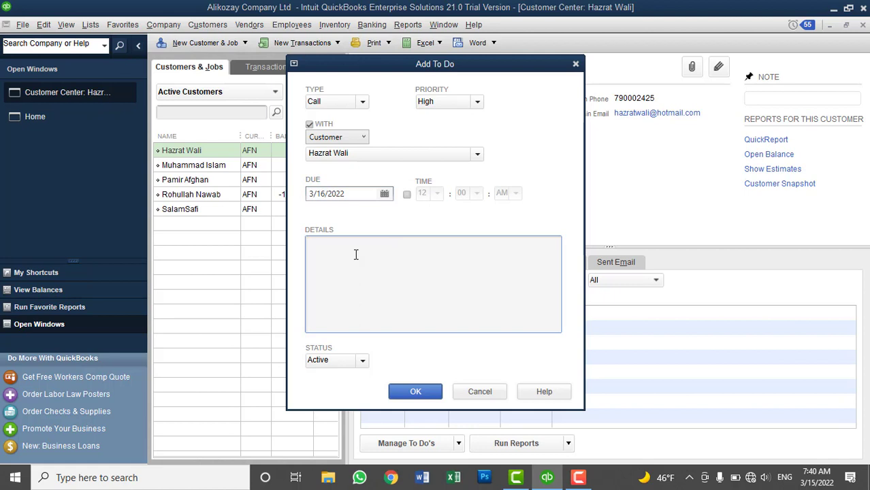
{"action": "left_click", "coordinate": [427, 386]}
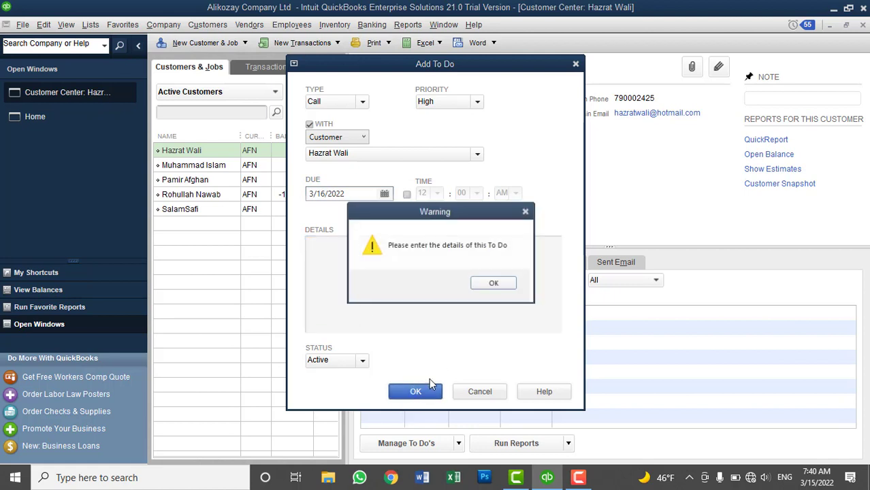
{"action": "left_click", "coordinate": [487, 285]}
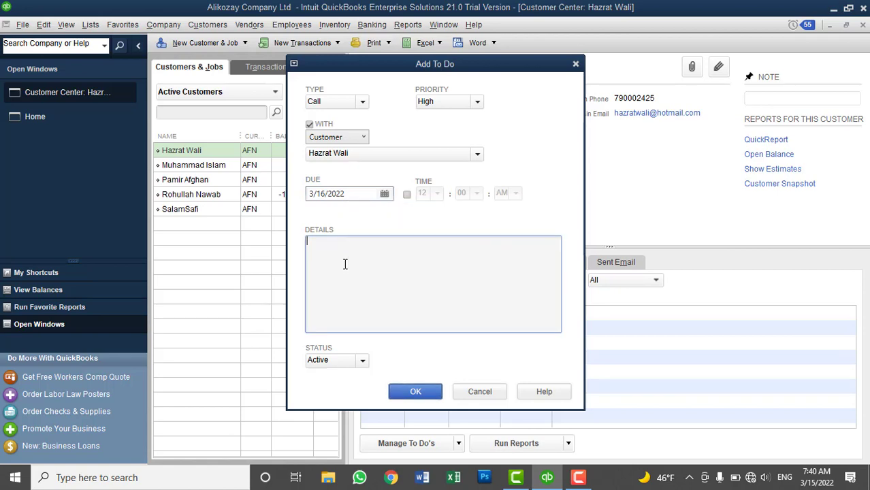
{"action": "type", "text": "Call for meeting"}
{"action": "left_click", "coordinate": [412, 391]}
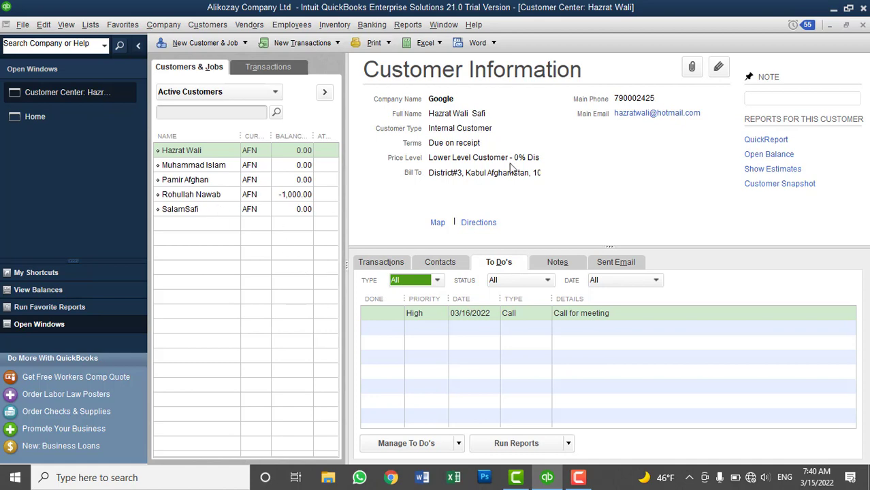
Step: Close the Customer Center, open the company To Do List, and filter its type through Call, Fax and E-mail
{"action": "left_click", "coordinate": [862, 25]}
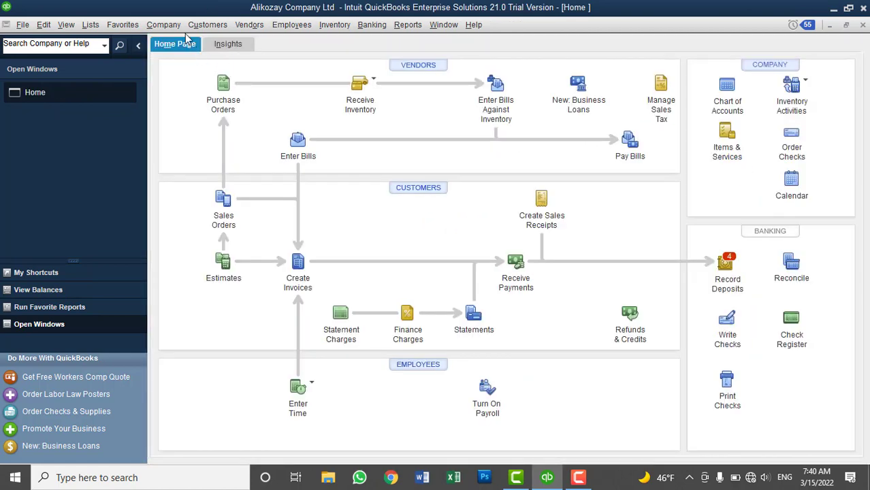
{"action": "left_click", "coordinate": [164, 24]}
{"action": "left_click", "coordinate": [196, 245]}
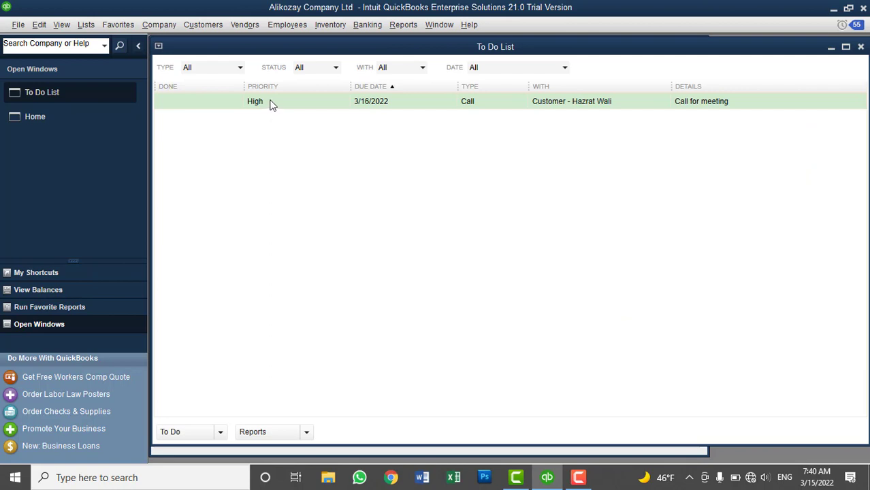
{"action": "left_click", "coordinate": [239, 68]}
{"action": "left_click", "coordinate": [229, 95]}
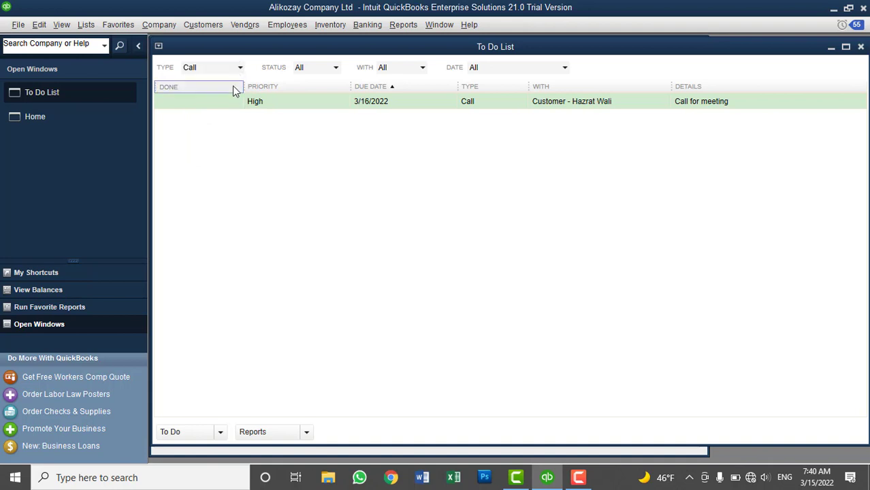
{"action": "left_click", "coordinate": [240, 71]}
{"action": "left_click", "coordinate": [217, 107]}
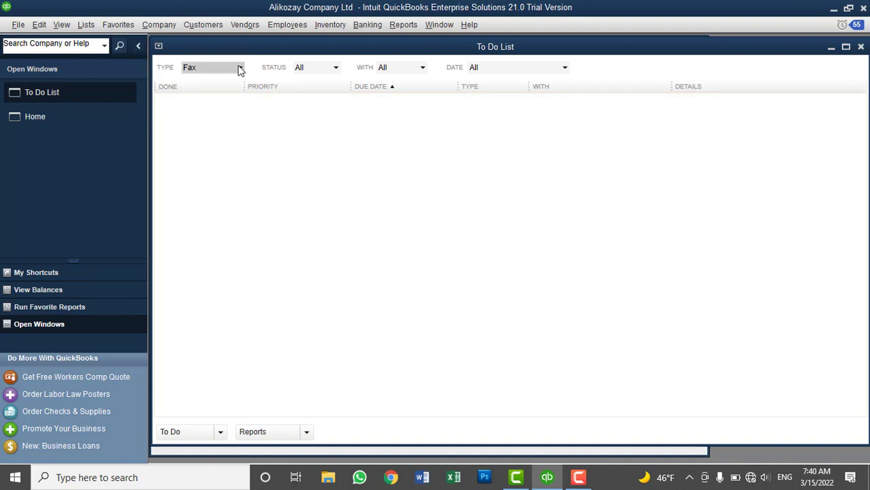
{"action": "left_click", "coordinate": [239, 68]}
{"action": "left_click", "coordinate": [212, 120]}
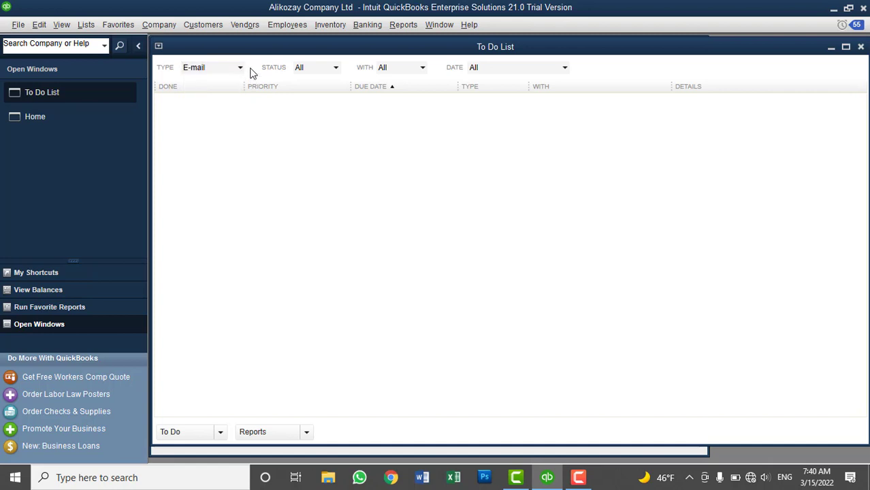
Step: Try the Today date filter, then set both the date and type filters back to All
{"action": "left_click", "coordinate": [544, 74]}
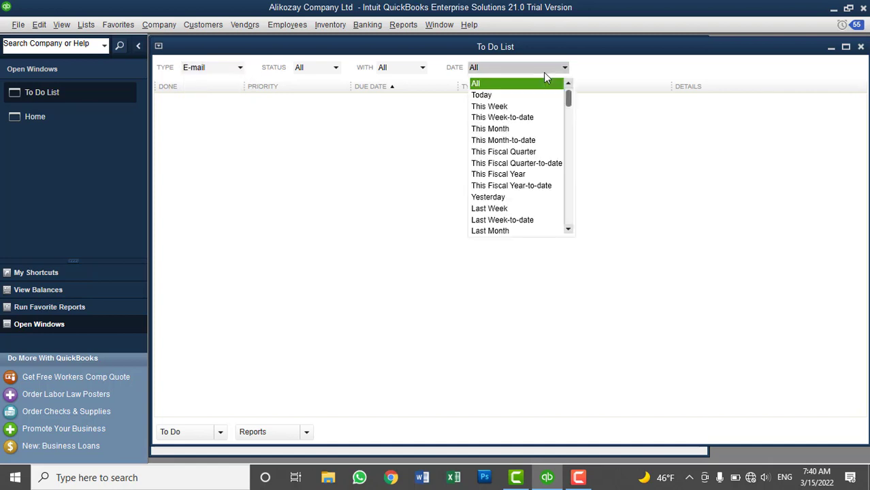
{"action": "left_click", "coordinate": [515, 94]}
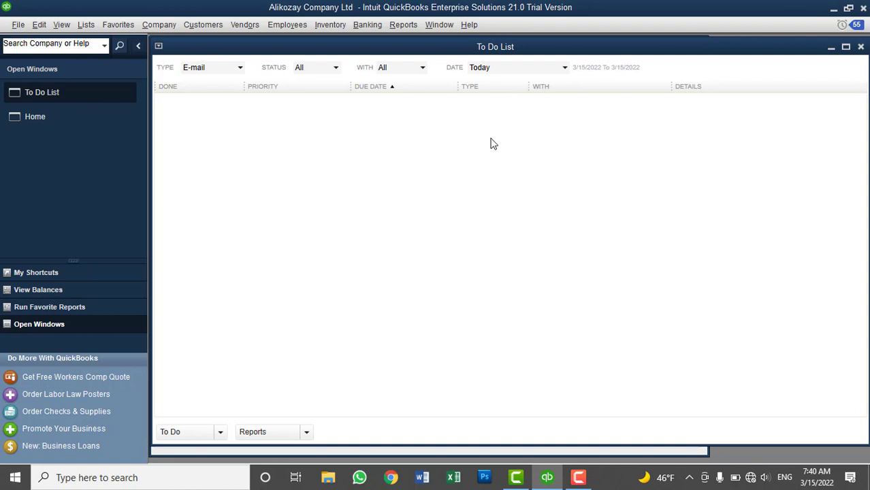
{"action": "left_click", "coordinate": [506, 68]}
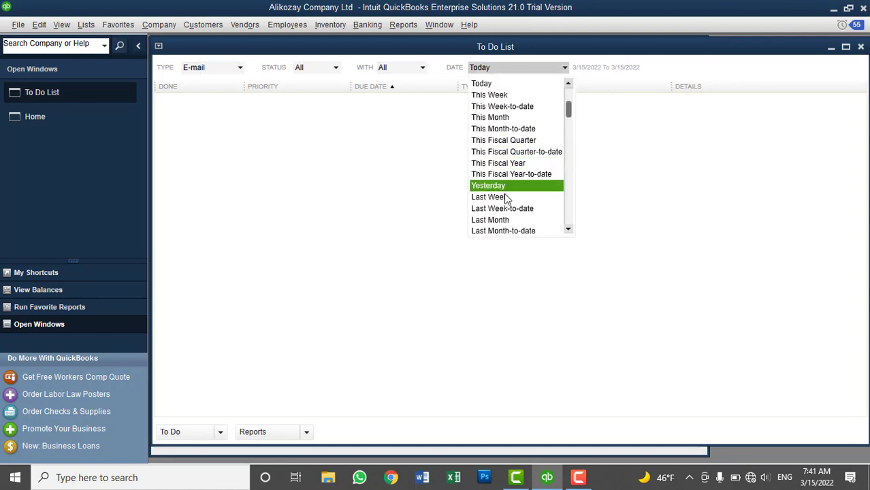
{"action": "scroll", "coordinate": [507, 199], "scroll_direction": "down", "scroll_amount": 2}
{"action": "scroll", "coordinate": [507, 199], "scroll_direction": "up", "scroll_amount": 2}
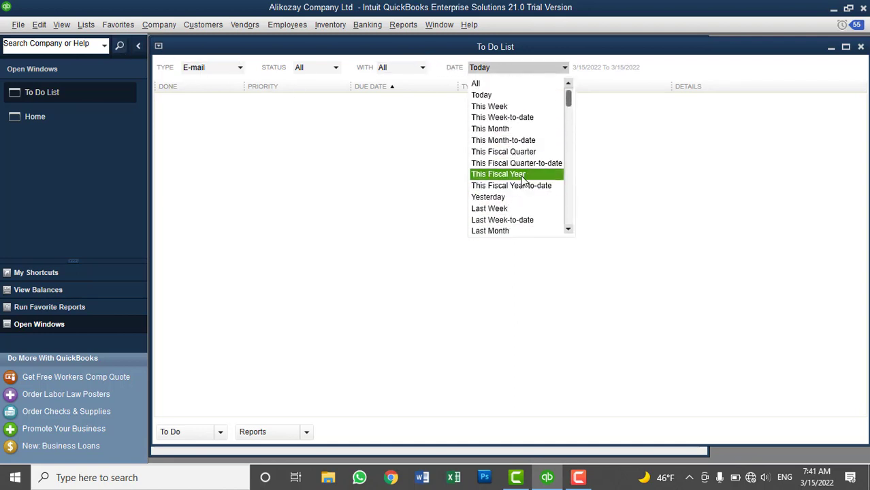
{"action": "left_click", "coordinate": [516, 83]}
{"action": "left_click", "coordinate": [201, 67]}
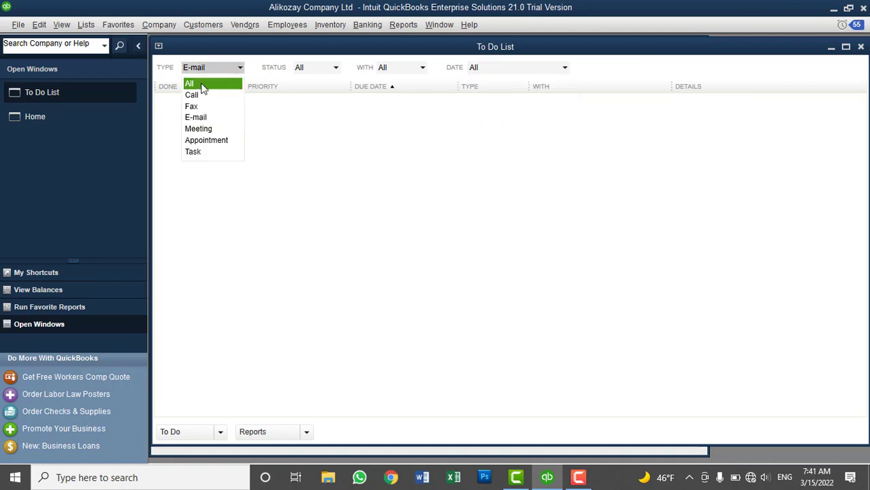
{"action": "left_click", "coordinate": [203, 84]}
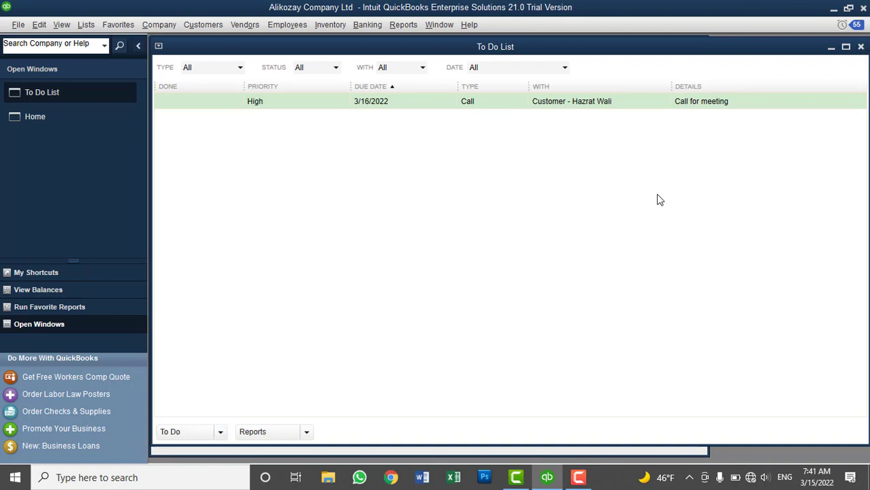
Step: Close the To Do List and open the Company Reminders overview for 15 March 2022
{"action": "left_click", "coordinate": [860, 46]}
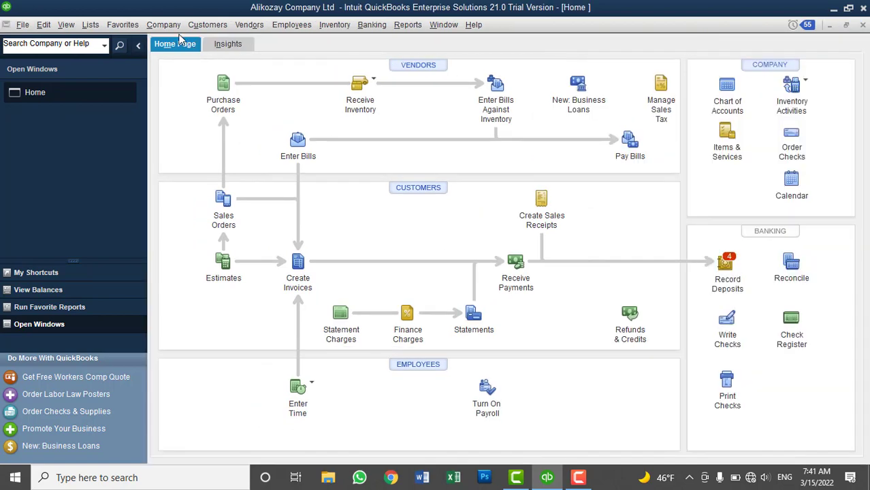
{"action": "left_click", "coordinate": [123, 24]}
{"action": "mouse_move", "coordinate": [163, 25]}
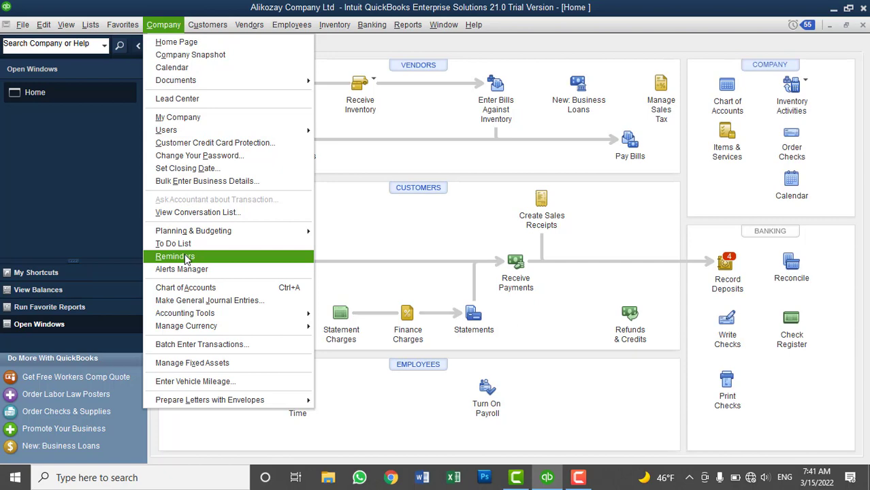
{"action": "left_click", "coordinate": [827, 38]}
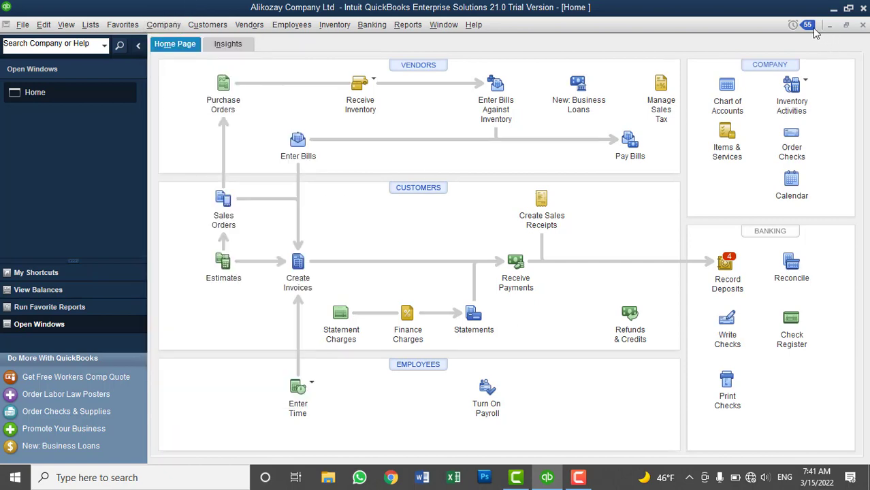
{"action": "left_click", "coordinate": [163, 24]}
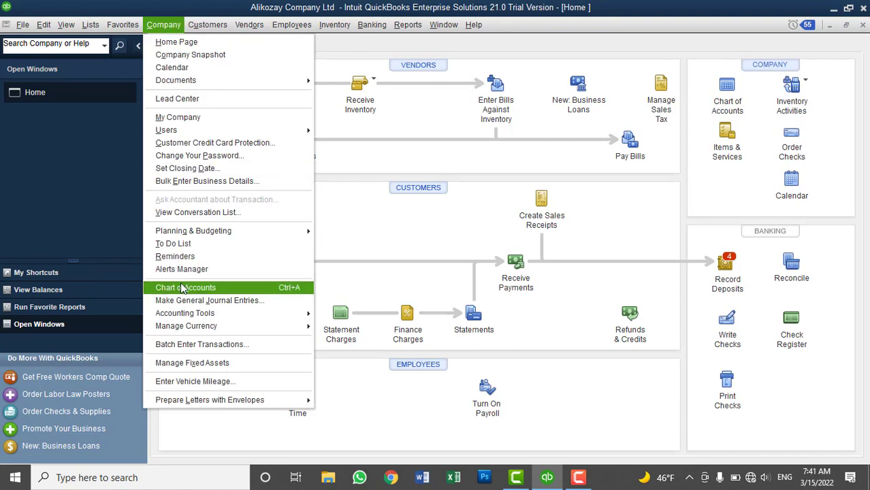
{"action": "left_click", "coordinate": [189, 259]}
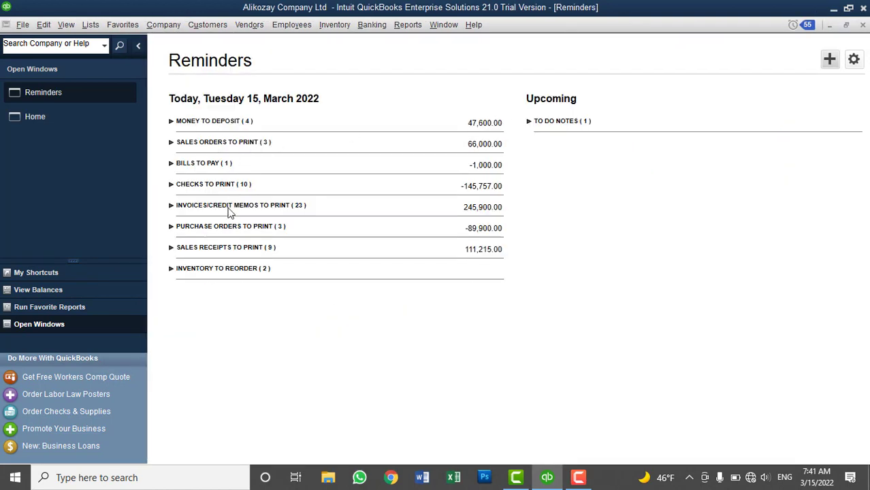
{"action": "left_click", "coordinate": [175, 123]}
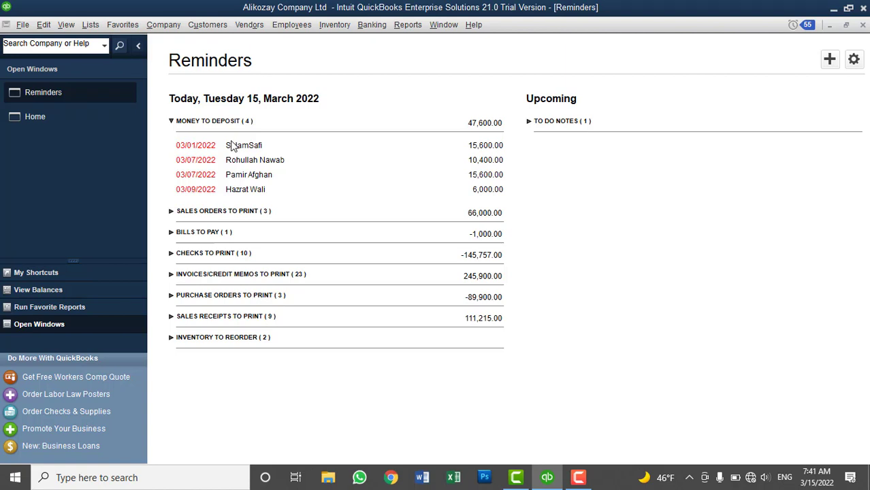
{"action": "left_click", "coordinate": [171, 122]}
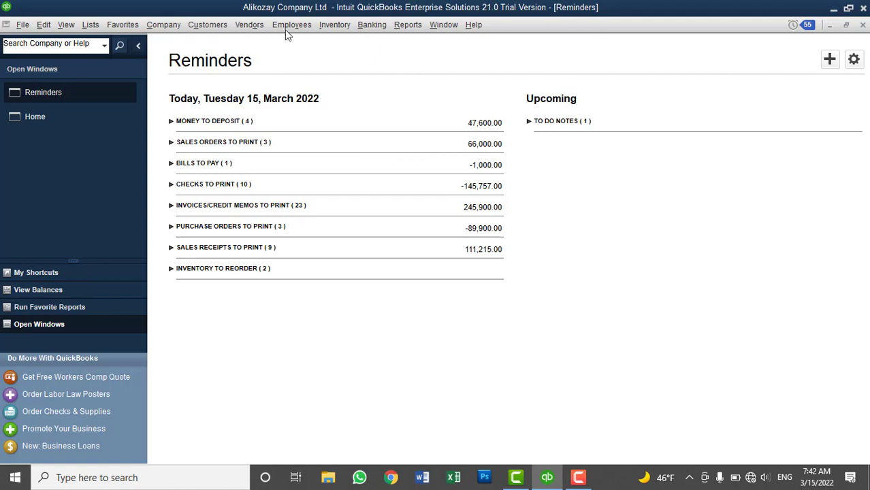
{"action": "left_click", "coordinate": [249, 25]}
Step: In Pay Bills, confirm Accounts Payable - USD has no unpaid bills, then return to Accounts Payable
{"action": "left_click", "coordinate": [262, 74]}
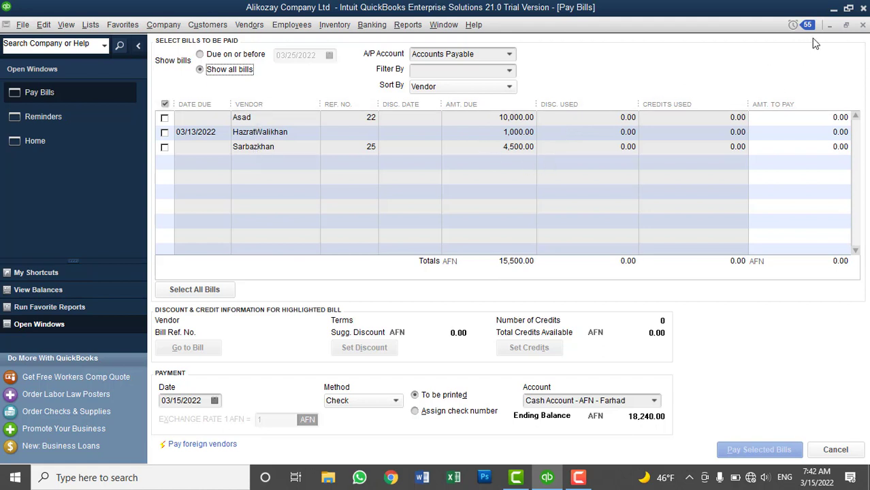
{"action": "left_click", "coordinate": [511, 56]}
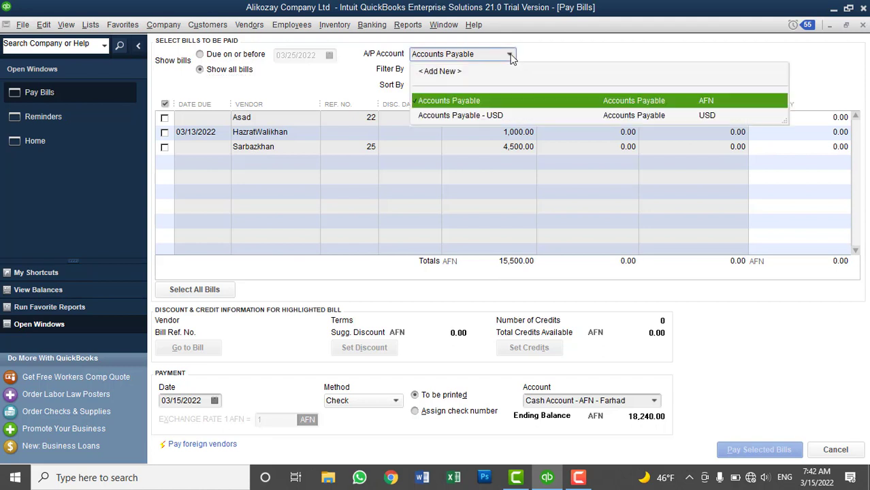
{"action": "left_click", "coordinate": [493, 115]}
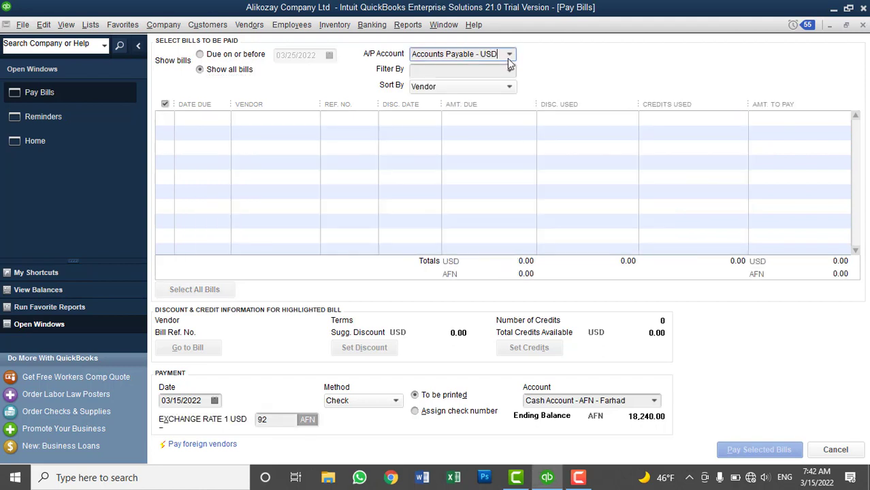
{"action": "left_click", "coordinate": [509, 55]}
{"action": "left_click", "coordinate": [461, 95]}
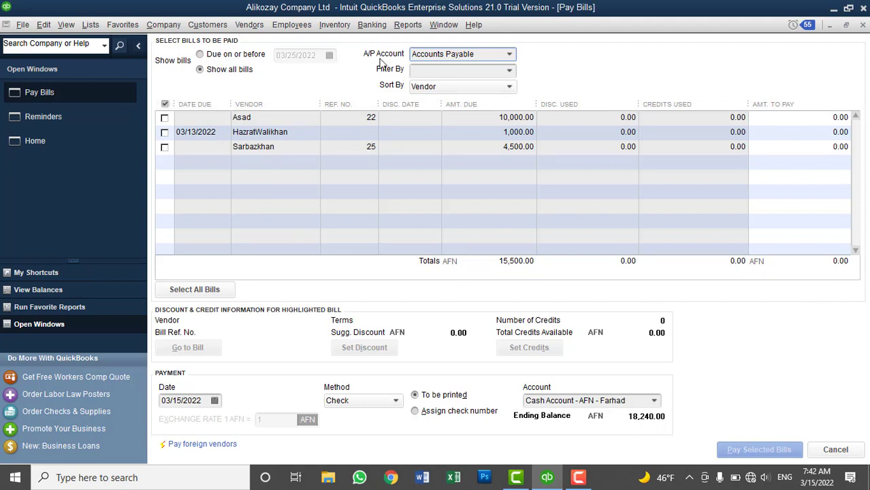
Step: Review the three unpaid AFN bills and close Pay Bills without paying anything
{"action": "left_click", "coordinate": [510, 56]}
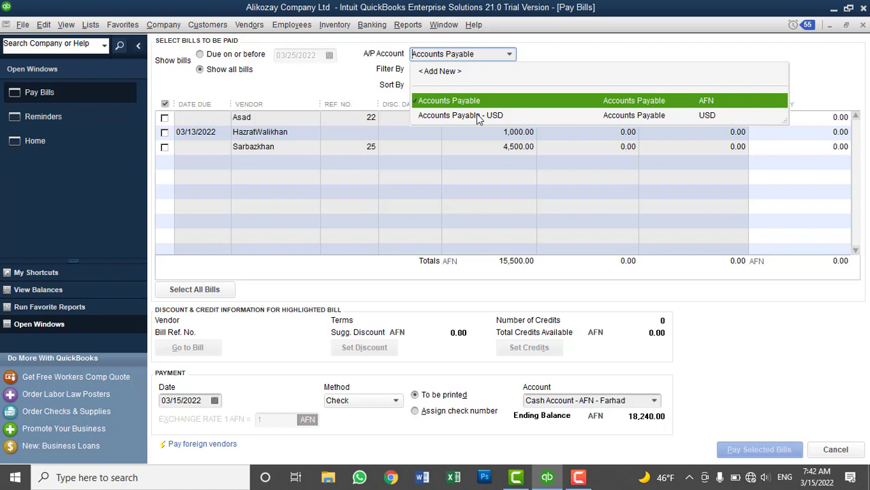
{"action": "left_click", "coordinate": [564, 58]}
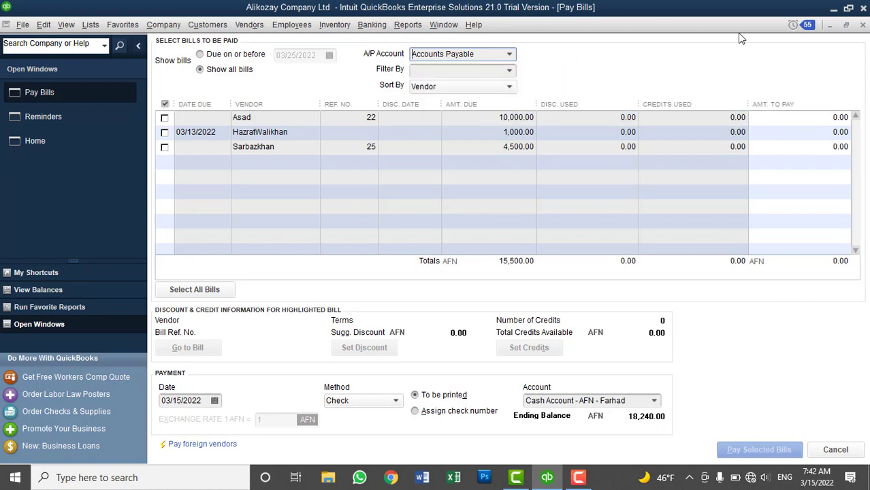
{"action": "left_click", "coordinate": [863, 25]}
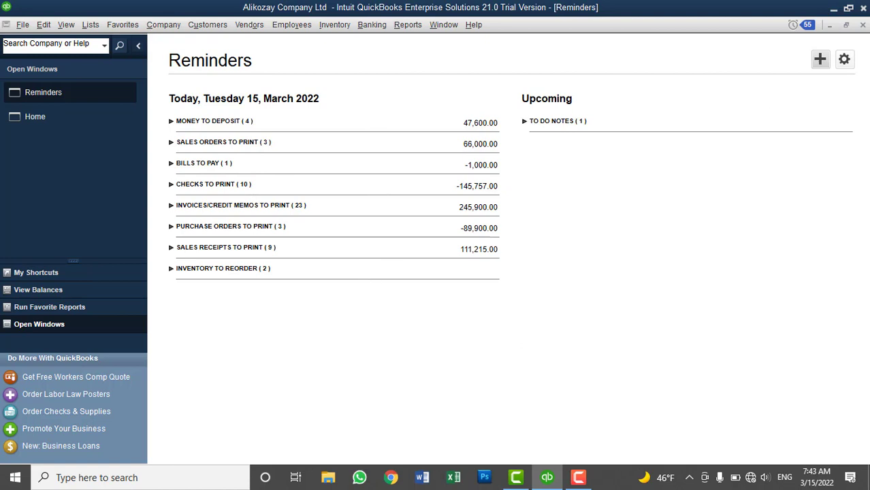
Step: Close Reminders to return to the Home page and browse the Company menu commands
{"action": "left_click", "coordinate": [862, 25]}
{"action": "left_click", "coordinate": [164, 25]}
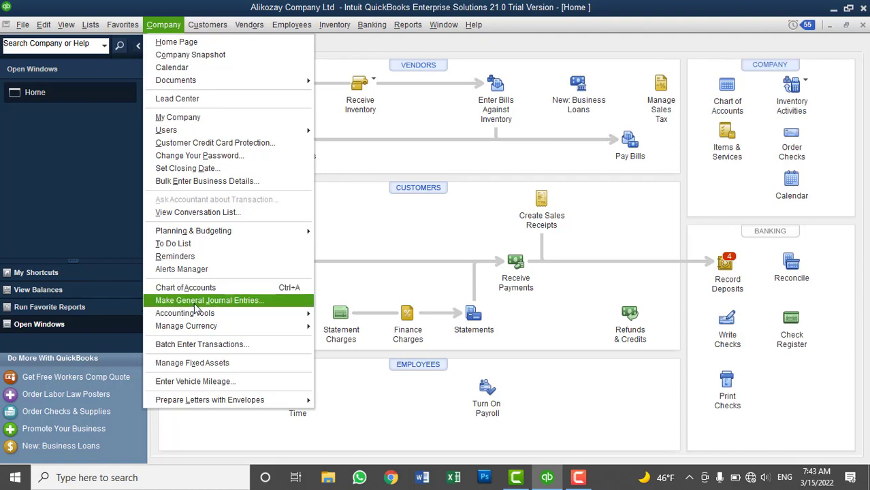
{"action": "mouse_move", "coordinate": [195, 313]}
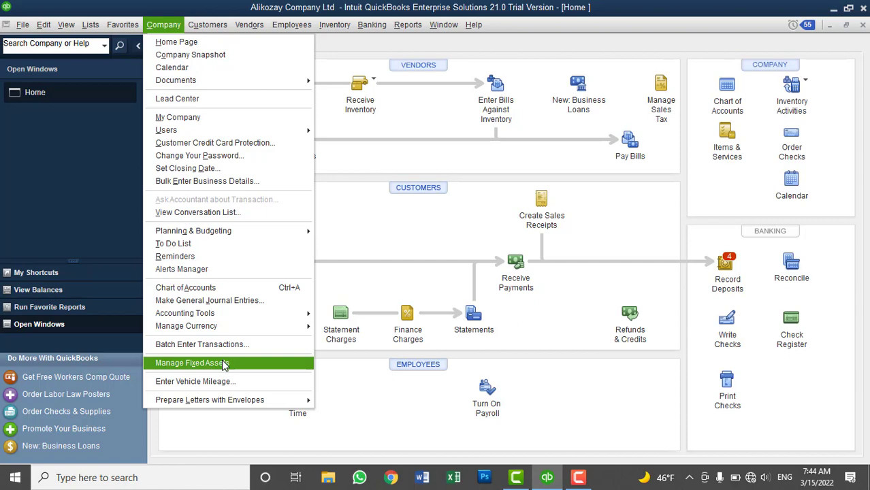
{"action": "mouse_move", "coordinate": [101, 25]}
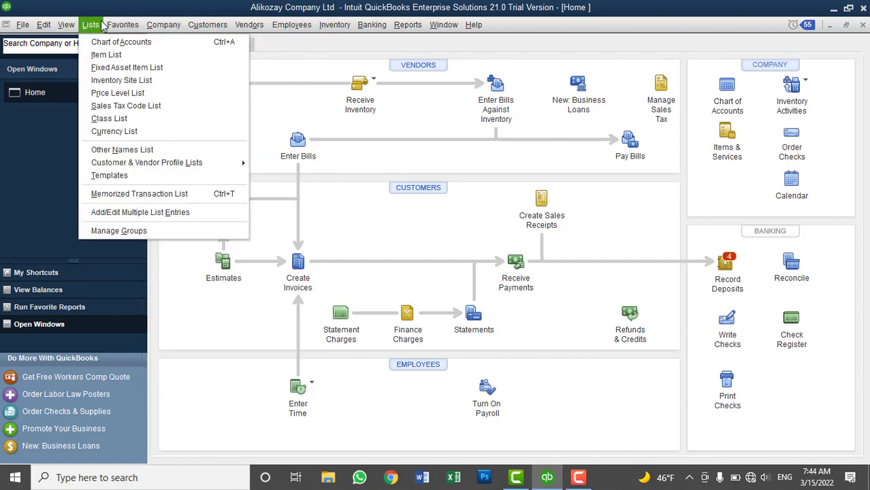
{"action": "left_click", "coordinate": [163, 25]}
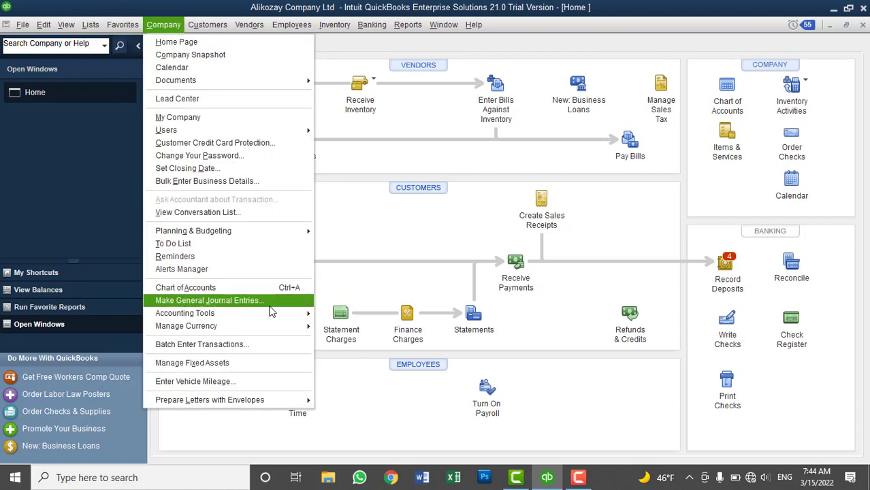
{"action": "mouse_move", "coordinate": [272, 313]}
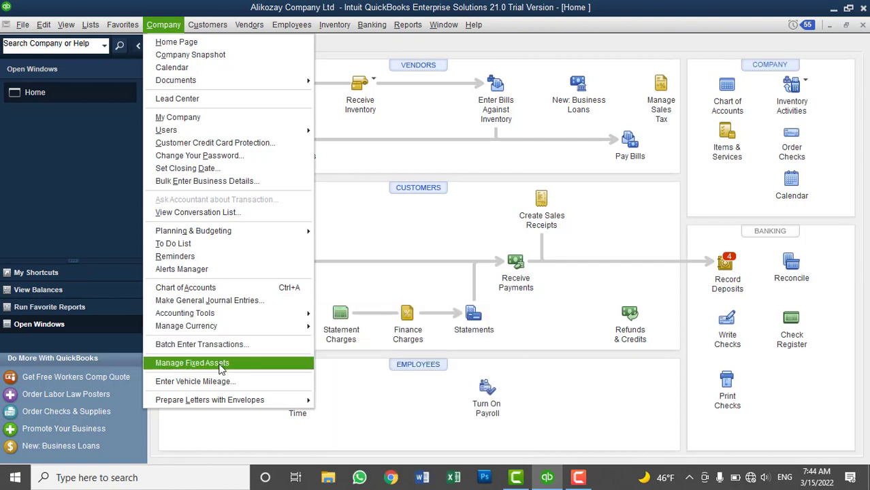
Step: Choose Chart of Accounts from the Lists menu
{"action": "left_click", "coordinate": [91, 24]}
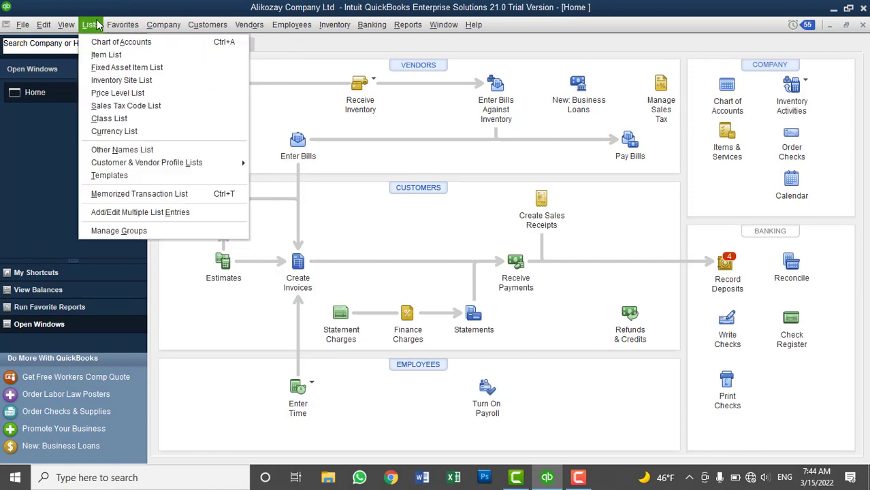
{"action": "left_click", "coordinate": [91, 24]}
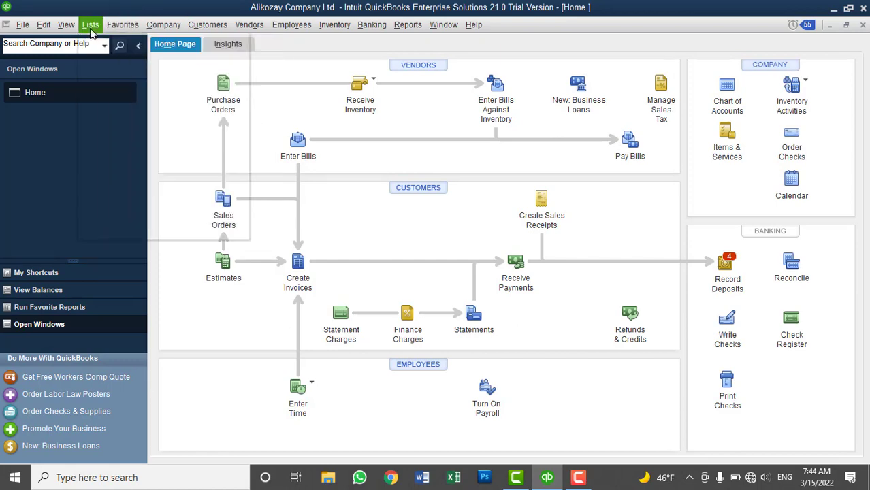
{"action": "left_click", "coordinate": [90, 25]}
{"action": "left_click", "coordinate": [121, 42]}
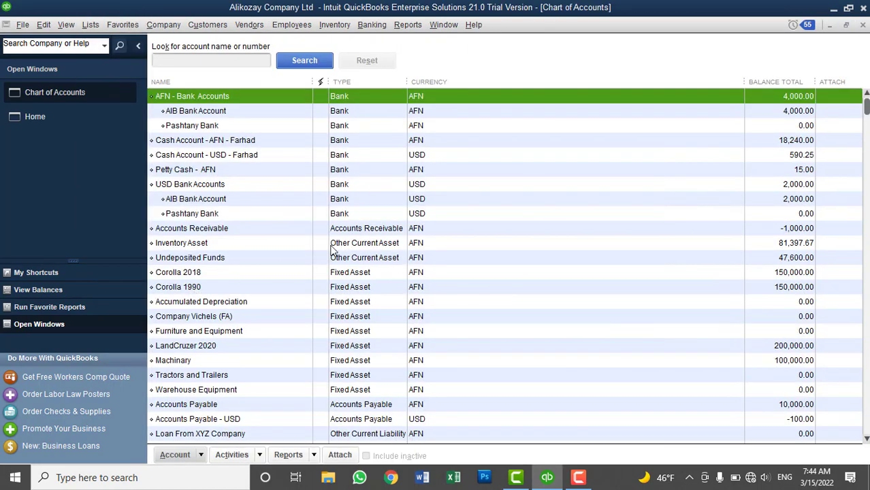
{"action": "left_click", "coordinate": [218, 275]}
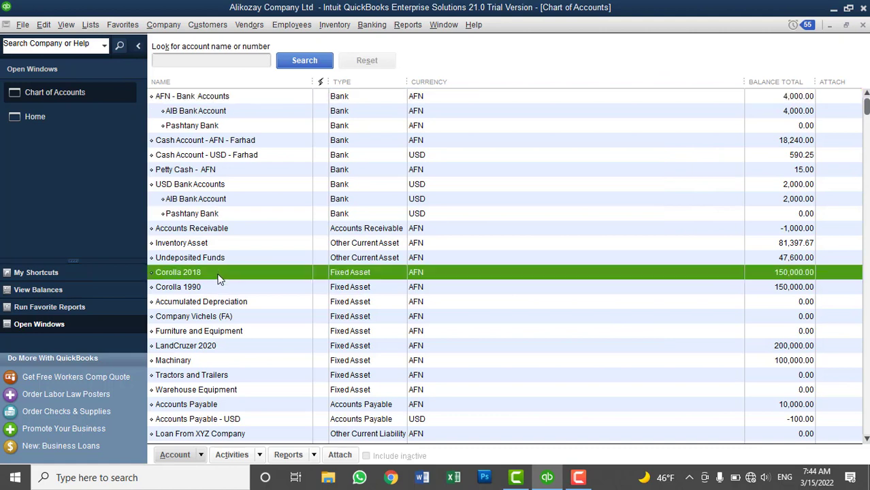
{"action": "left_click", "coordinate": [214, 288]}
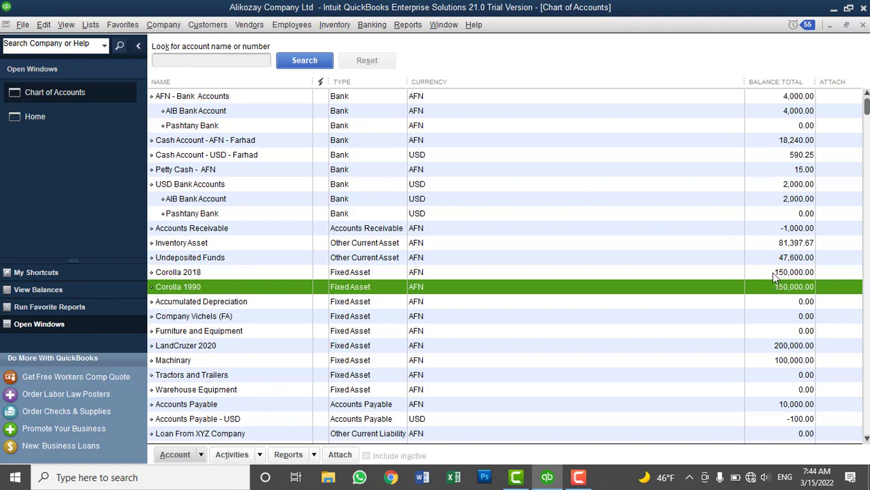
{"action": "key", "text": "Up"}
{"action": "key", "text": "Down"}
{"action": "left_click", "coordinate": [766, 274]}
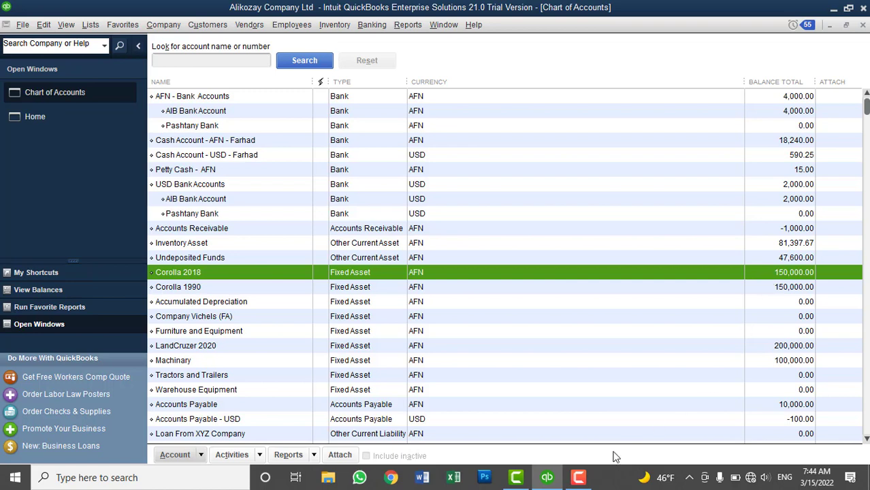
{"action": "left_click", "coordinate": [546, 478]}
Step: Open Fundamental of Accounting for QuickBooks Students.pptx from E:\Tutorials\QuickBooks Enterprise 2020 with PowerPoint
{"action": "double_click", "coordinate": [25, 26]}
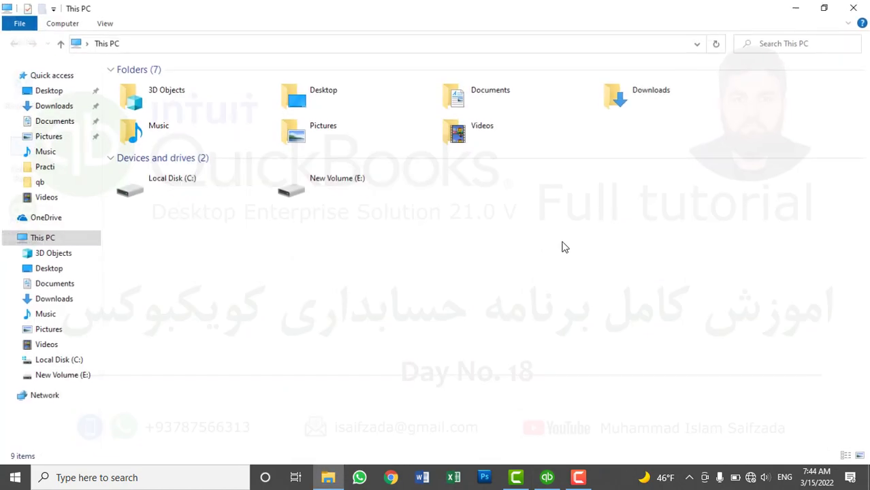
{"action": "double_click", "coordinate": [431, 194]}
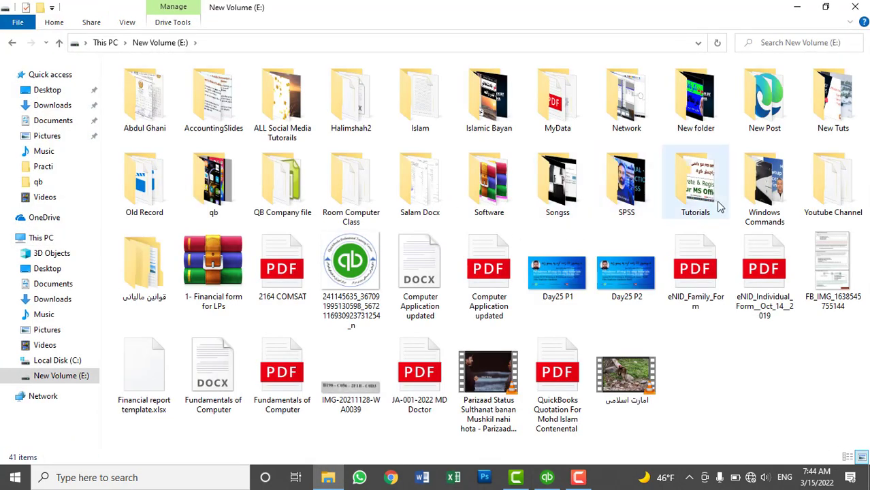
{"action": "double_click", "coordinate": [696, 183]}
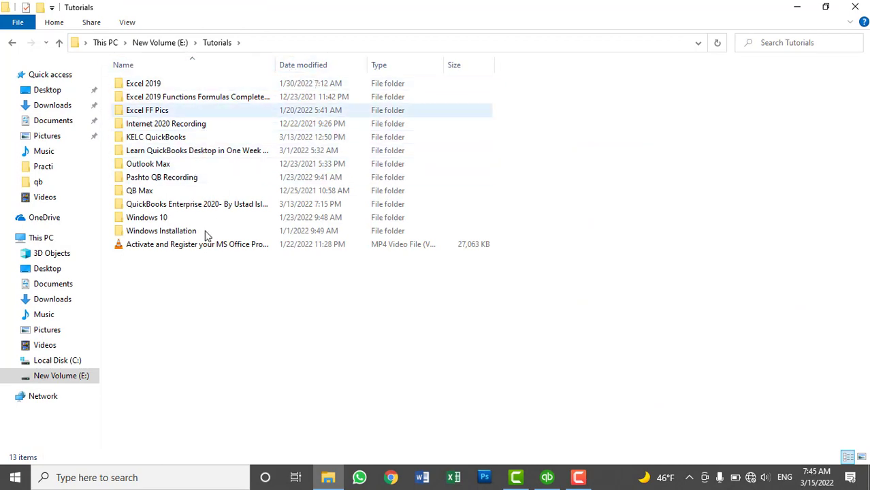
{"action": "double_click", "coordinate": [201, 203]}
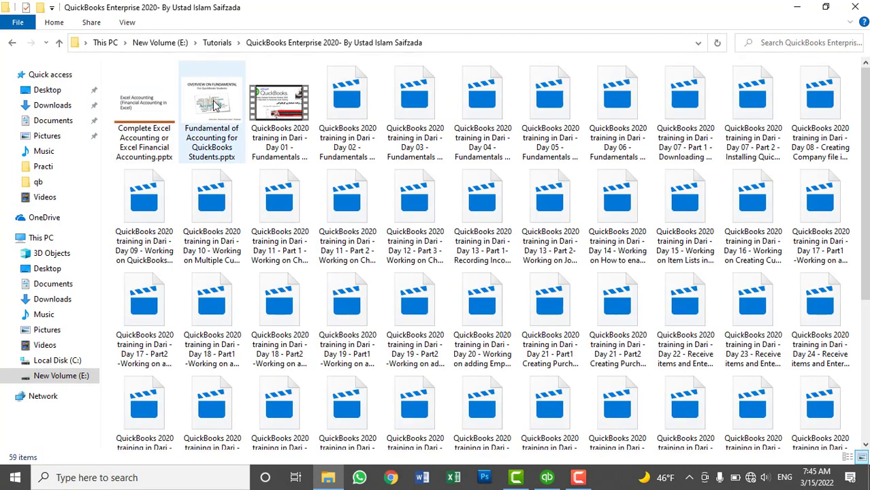
{"action": "double_click", "coordinate": [215, 104]}
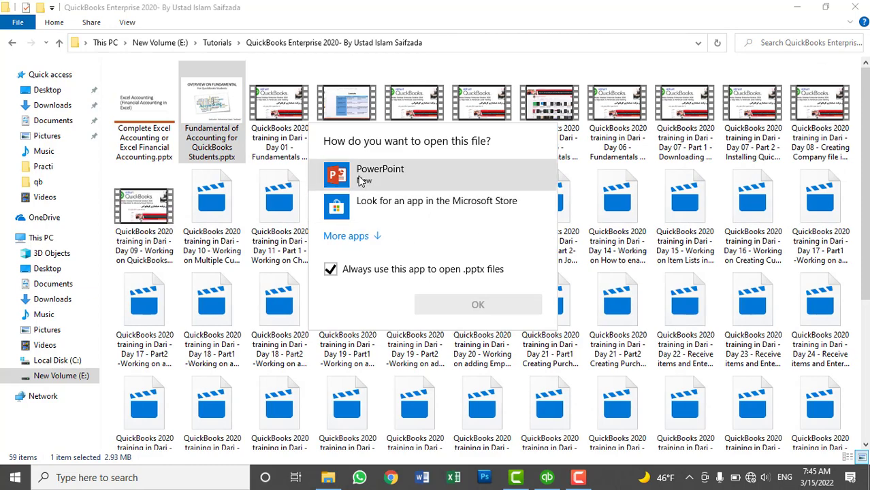
{"action": "left_click", "coordinate": [361, 176]}
{"action": "left_click", "coordinate": [470, 304]}
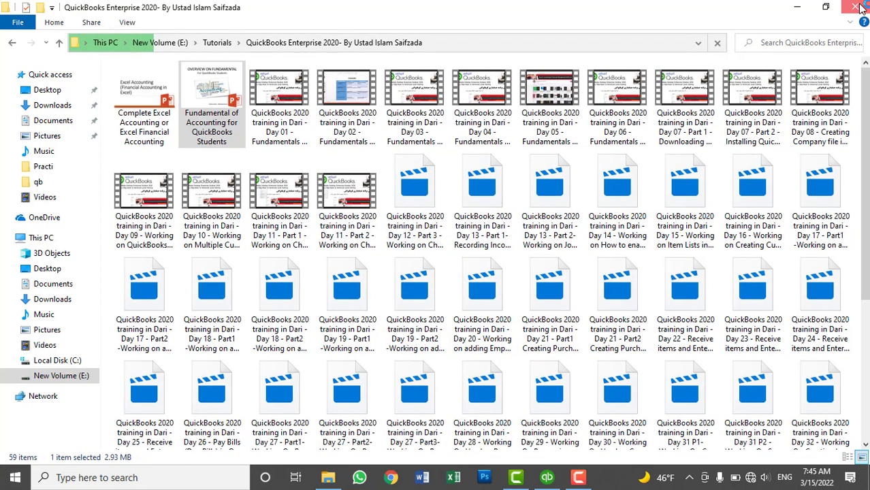
Step: Close File Explorer and refresh the desktop
{"action": "left_click", "coordinate": [857, 7]}
{"action": "right_click", "coordinate": [446, 54]}
{"action": "left_click", "coordinate": [477, 86]}
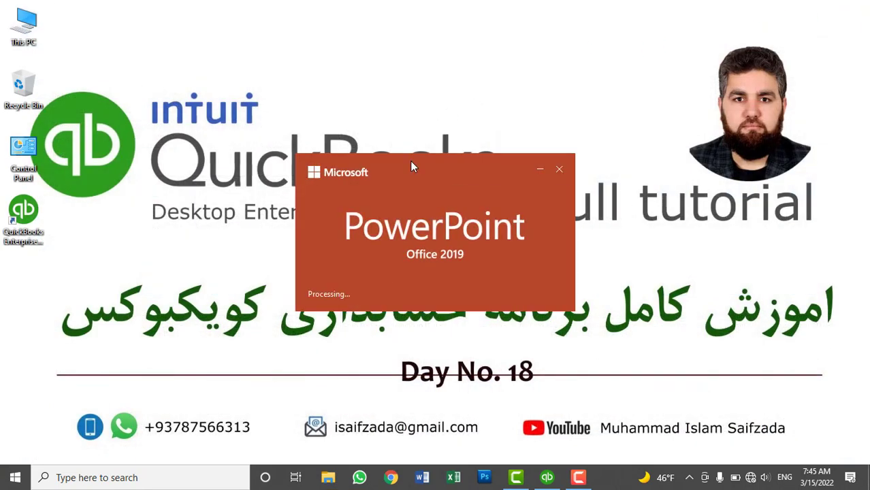
Step: Dismiss the Camtasia add-in welcome with 'Show tip again' unchecked
{"action": "left_click_drag", "start_coordinate": [410, 161], "coordinate": [418, 70]}
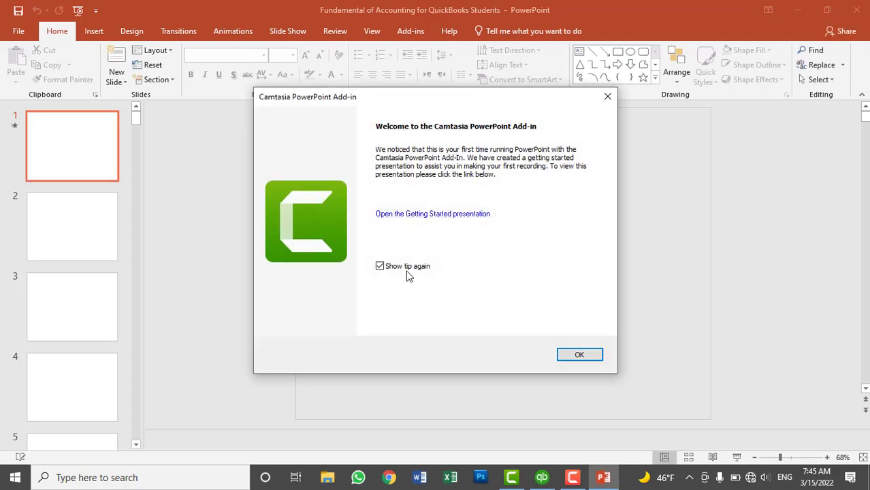
{"action": "left_click", "coordinate": [407, 267]}
{"action": "left_click", "coordinate": [580, 355]}
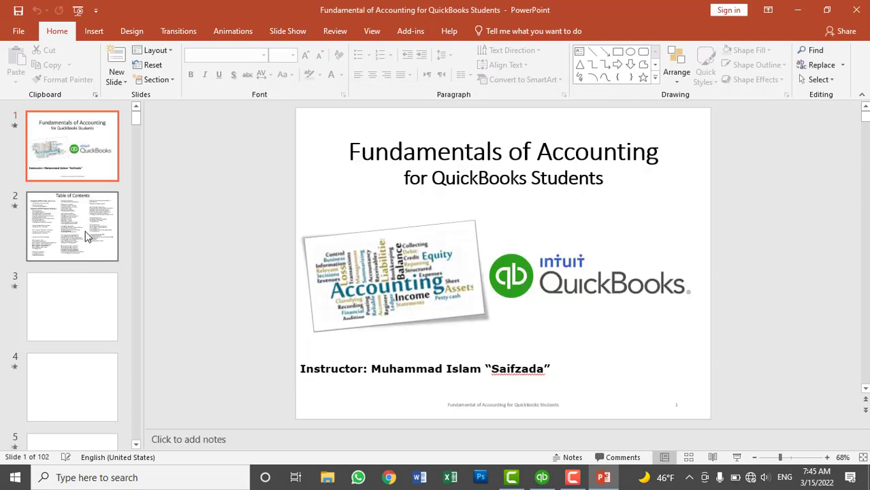
Step: Look at the Table of Contents and title slides, then scroll through the 102-slide thumbnail pane
{"action": "left_click", "coordinate": [87, 236]}
{"action": "left_click", "coordinate": [89, 159]}
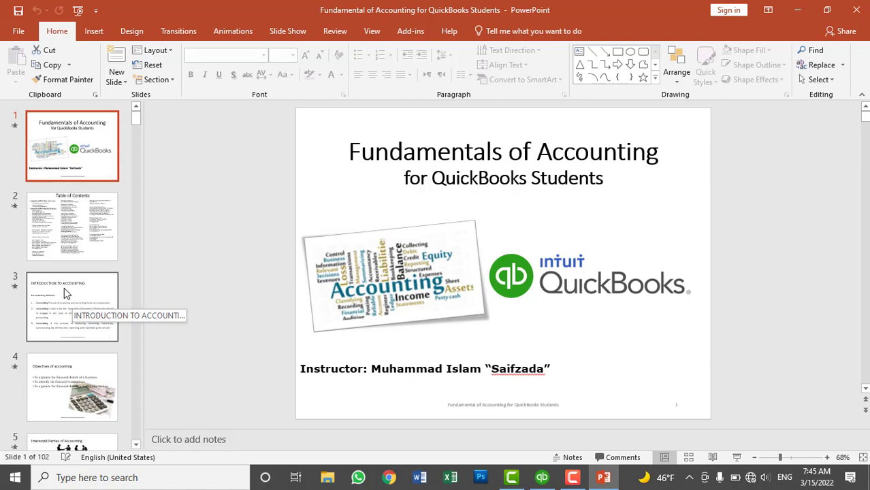
{"action": "scroll", "coordinate": [64, 288], "scroll_direction": "down", "scroll_amount": 10}
{"action": "scroll", "coordinate": [66, 291], "scroll_direction": "down", "scroll_amount": 15}
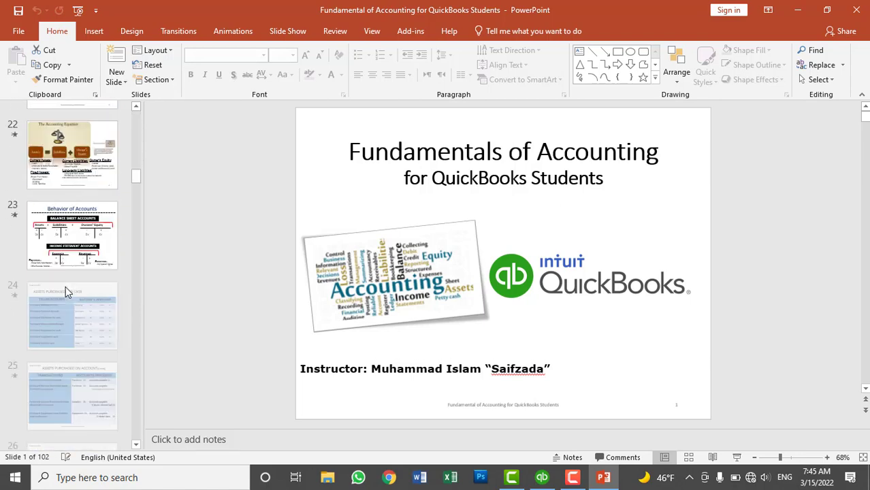
{"action": "scroll", "coordinate": [71, 293], "scroll_direction": "down", "scroll_amount": 15}
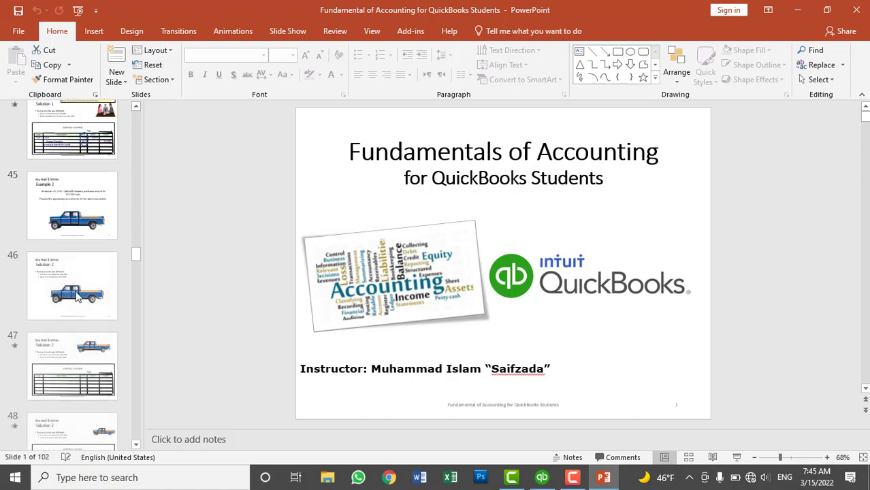
{"action": "scroll", "coordinate": [79, 304], "scroll_direction": "down", "scroll_amount": 1}
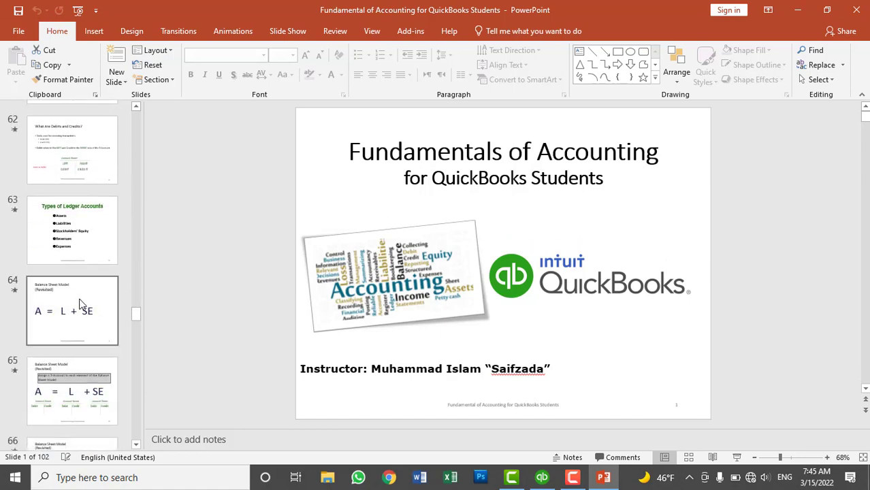
{"action": "scroll", "coordinate": [79, 304], "scroll_direction": "down", "scroll_amount": 12}
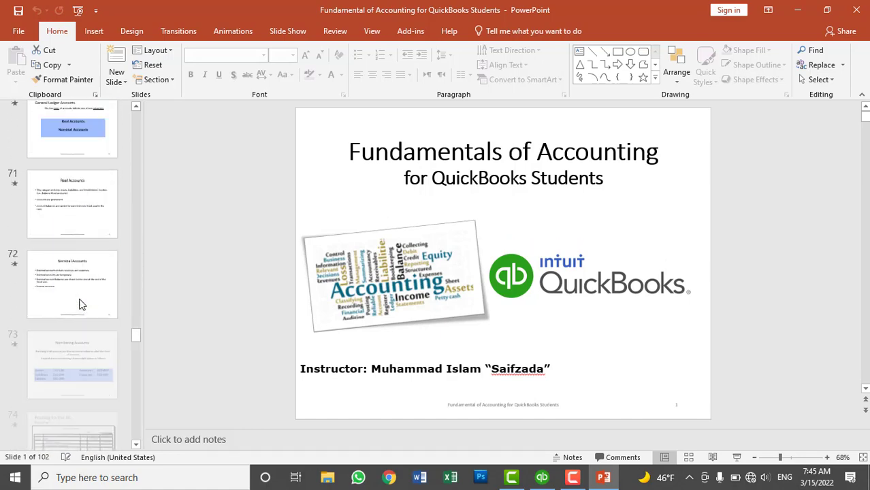
{"action": "scroll", "coordinate": [79, 303], "scroll_direction": "down", "scroll_amount": 10}
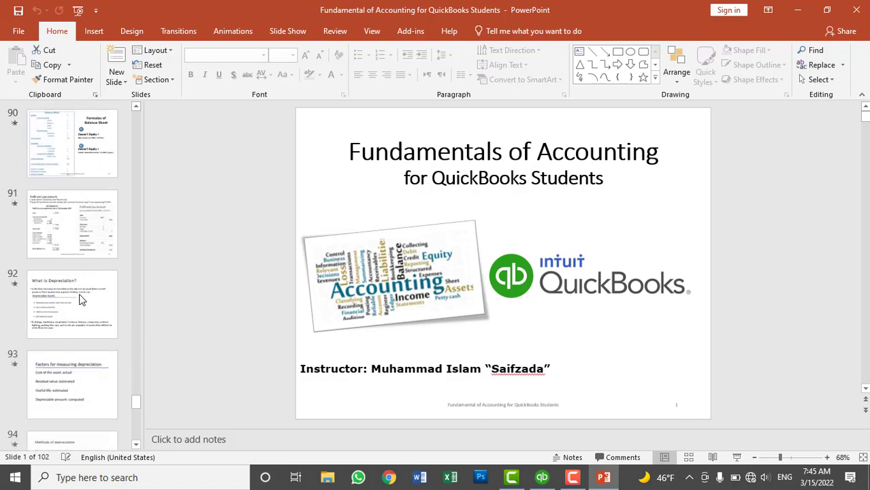
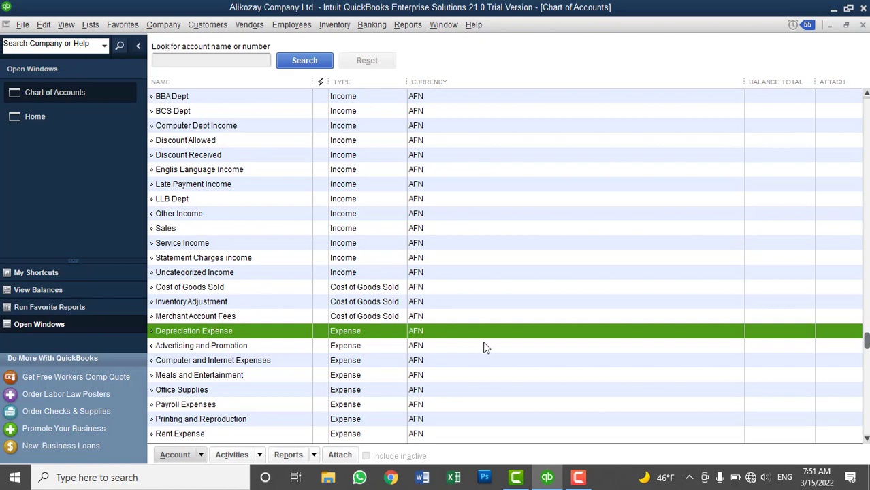
Step: Select the Corolla 2018 fixed asset (150,000.00 AFN) and open the calculator over the Chart of Accounts
{"action": "scroll", "coordinate": [484, 347], "scroll_direction": "up", "scroll_amount": 8}
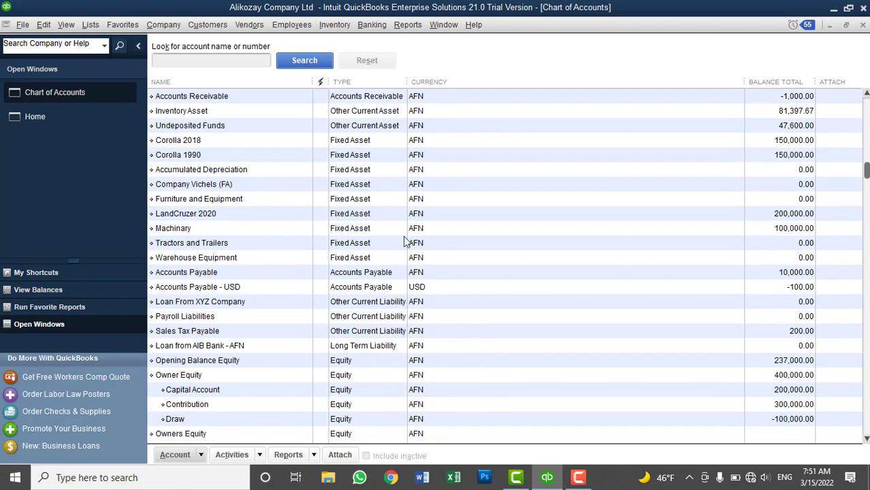
{"action": "left_click", "coordinate": [172, 174]}
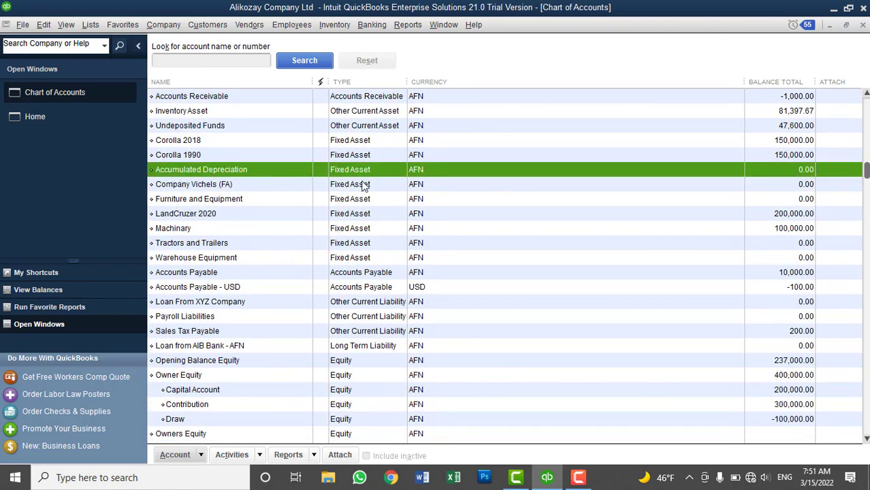
{"action": "scroll", "coordinate": [338, 344], "scroll_direction": "down", "scroll_amount": 5}
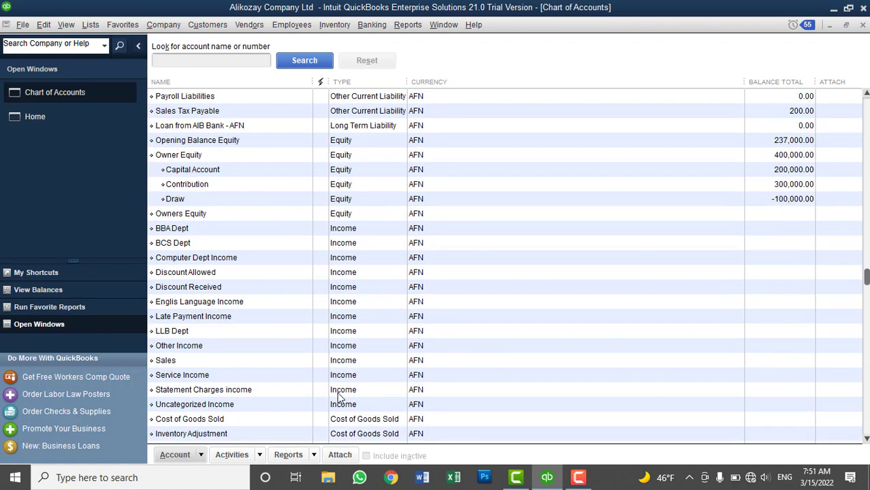
{"action": "scroll", "coordinate": [349, 381], "scroll_direction": "up", "scroll_amount": 5}
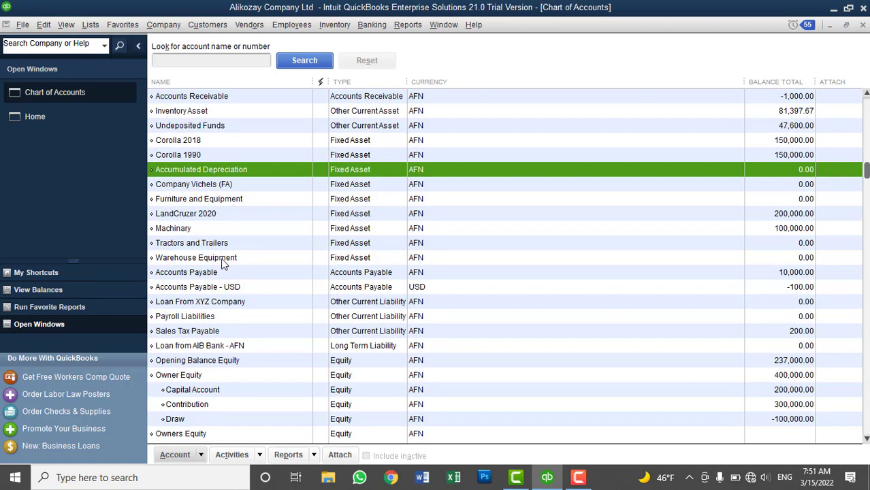
{"action": "left_click", "coordinate": [189, 144]}
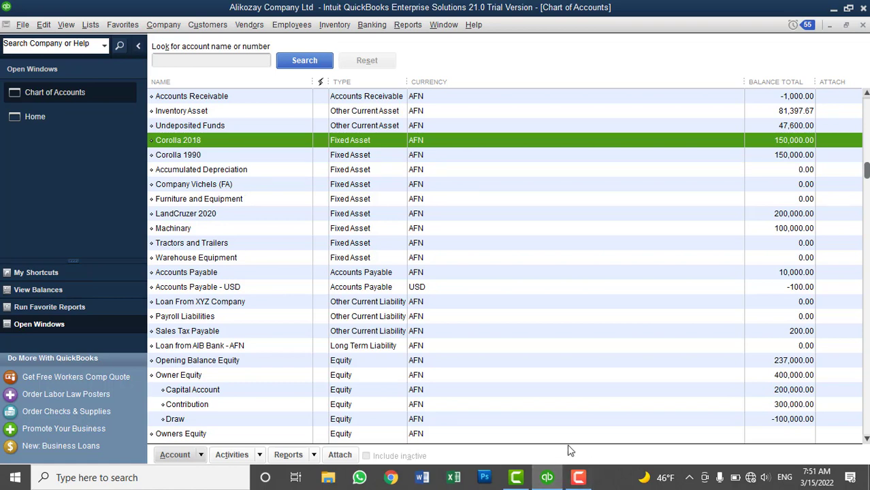
{"action": "left_click", "coordinate": [43, 25]}
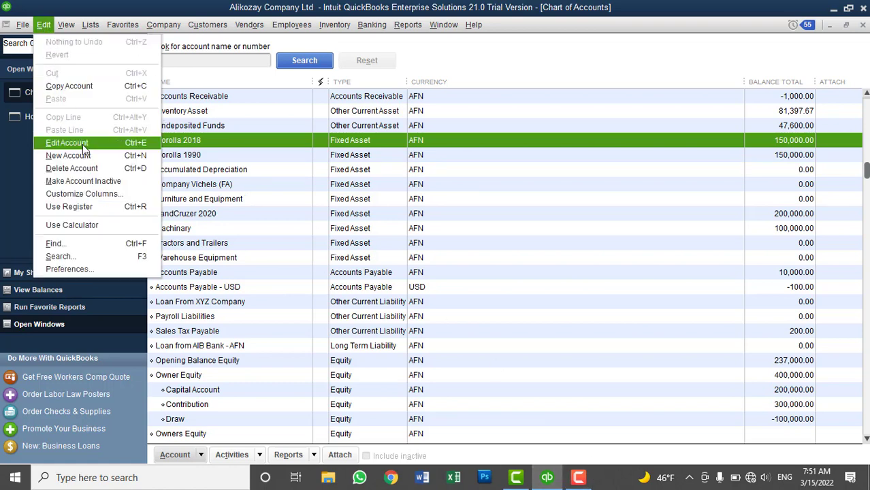
{"action": "left_click", "coordinate": [98, 224]}
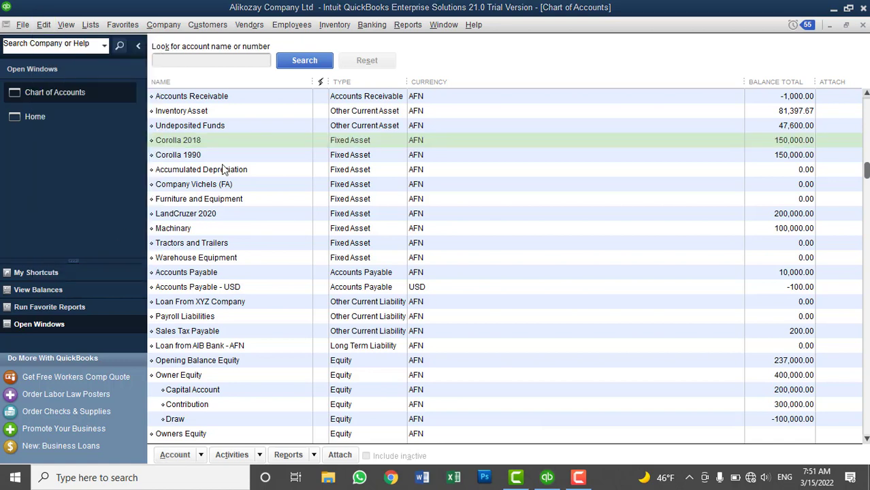
{"action": "left_click_drag", "start_coordinate": [246, 23], "coordinate": [407, 159]}
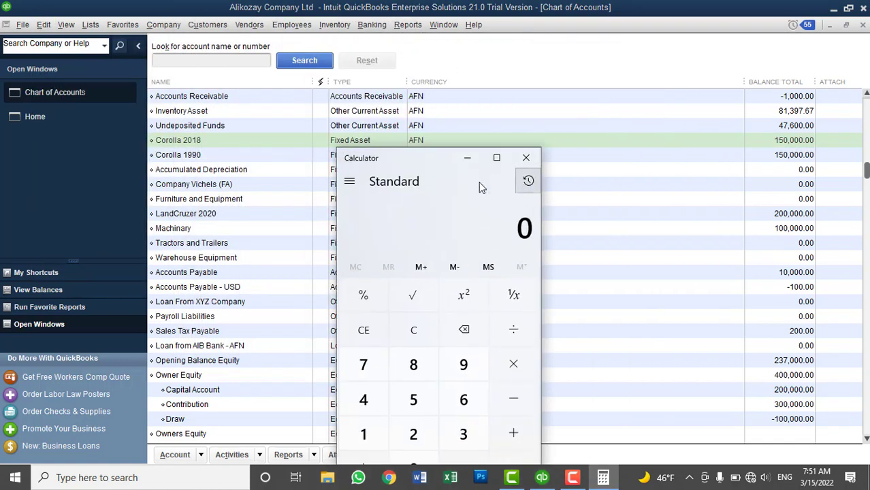
Step: Subtract 50,000 from 150,000 on the calculator to get 100,000
{"action": "left_click_drag", "start_coordinate": [423, 159], "coordinate": [515, 57]}
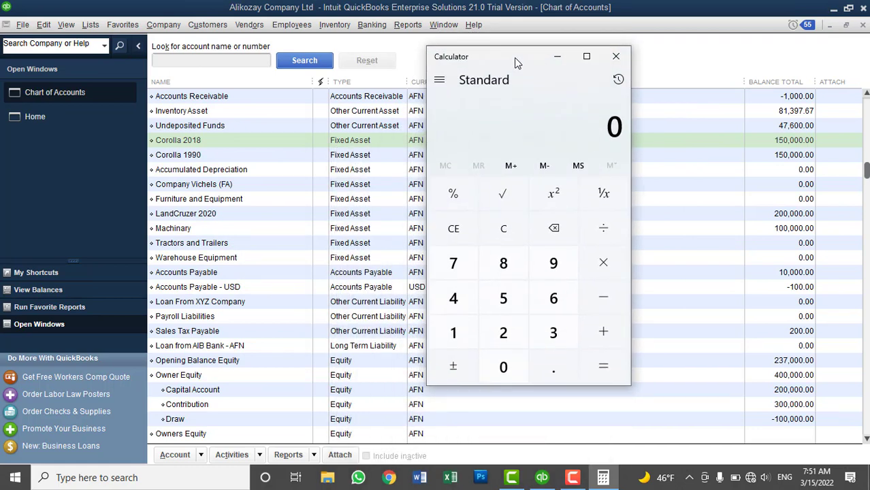
{"action": "left_click", "coordinate": [456, 333]}
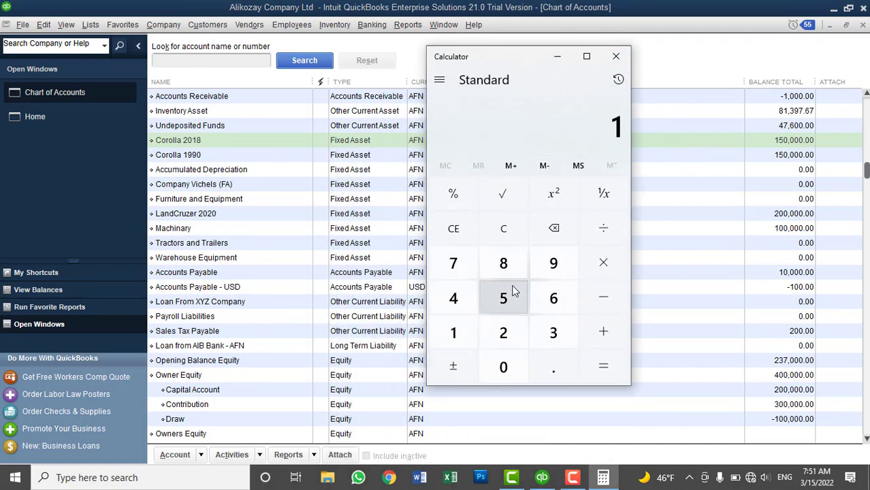
{"action": "left_click", "coordinate": [504, 298]}
{"action": "left_click", "coordinate": [499, 365]}
{"action": "left_click", "coordinate": [500, 366]}
{"action": "left_click", "coordinate": [501, 366]}
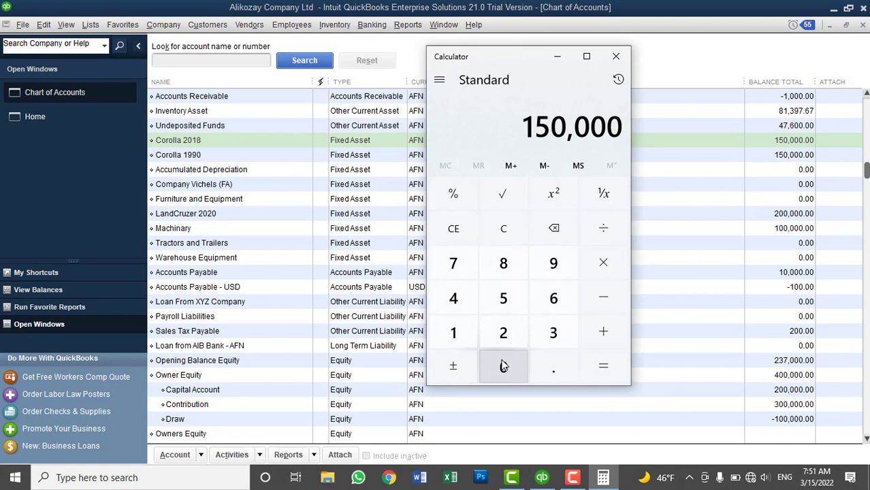
{"action": "left_click", "coordinate": [599, 302]}
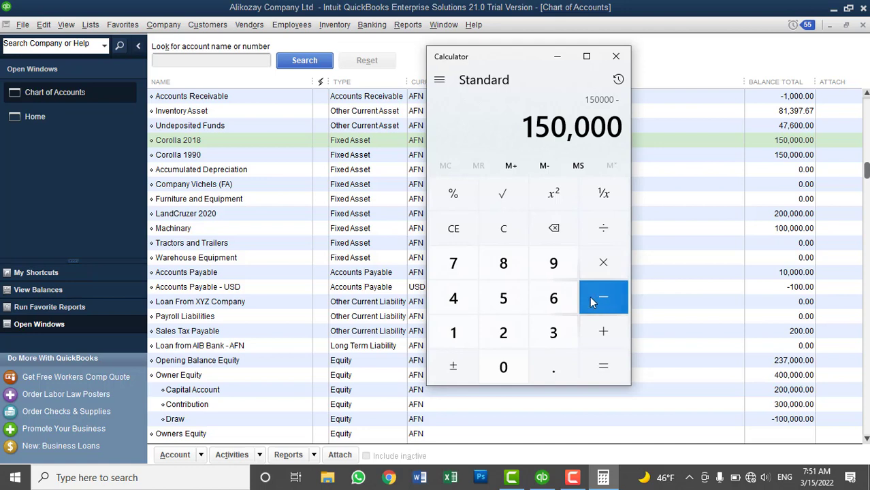
{"action": "left_click", "coordinate": [521, 301]}
{"action": "left_click", "coordinate": [504, 368]}
{"action": "left_click", "coordinate": [504, 368]}
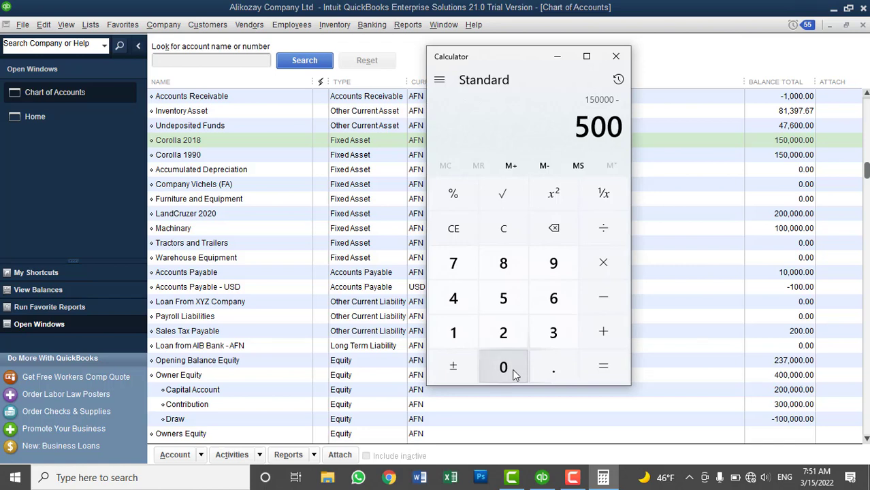
{"action": "left_click", "coordinate": [504, 368]}
{"action": "left_click", "coordinate": [514, 372]}
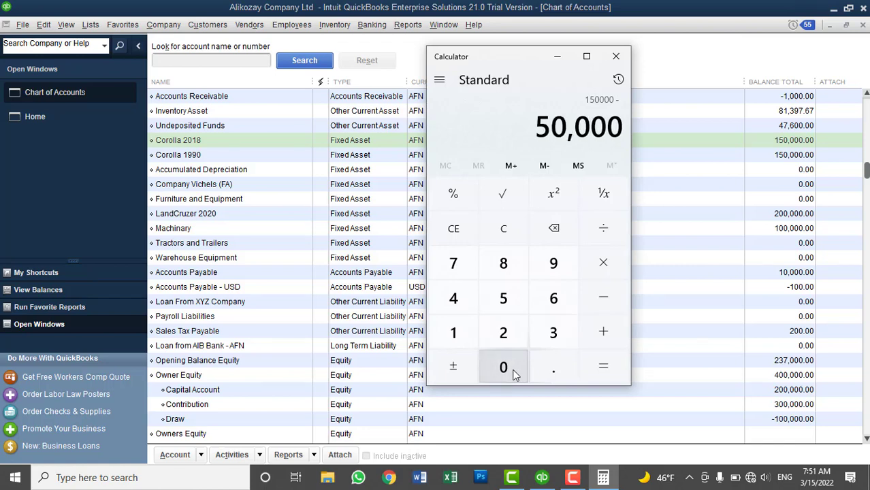
{"action": "left_click", "coordinate": [612, 365]}
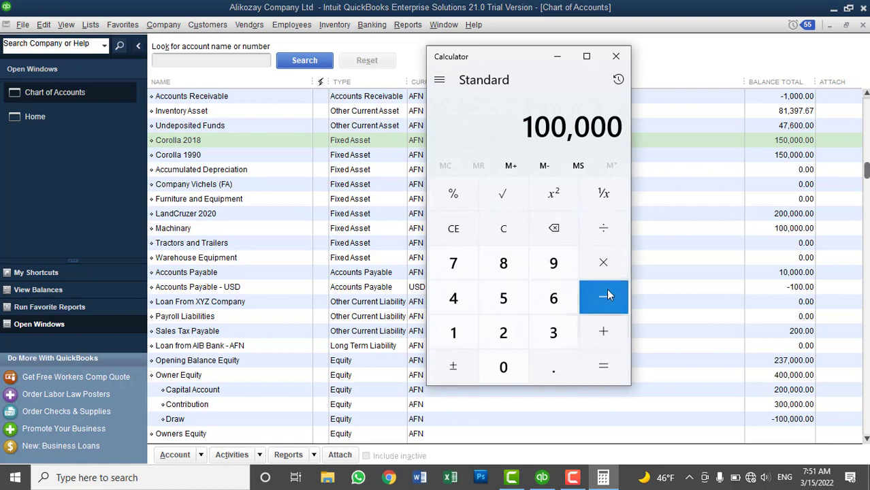
Step: Divide 100,000 by 10 for a 10,000 yearly depreciation, then close the calculator
{"action": "left_click", "coordinate": [605, 234]}
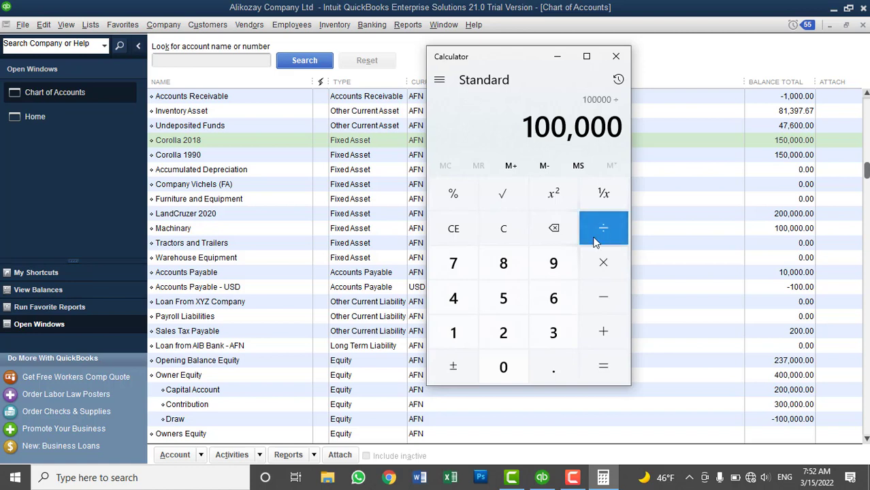
{"action": "left_click", "coordinate": [463, 340]}
{"action": "left_click", "coordinate": [503, 371]}
{"action": "left_click", "coordinate": [598, 369]}
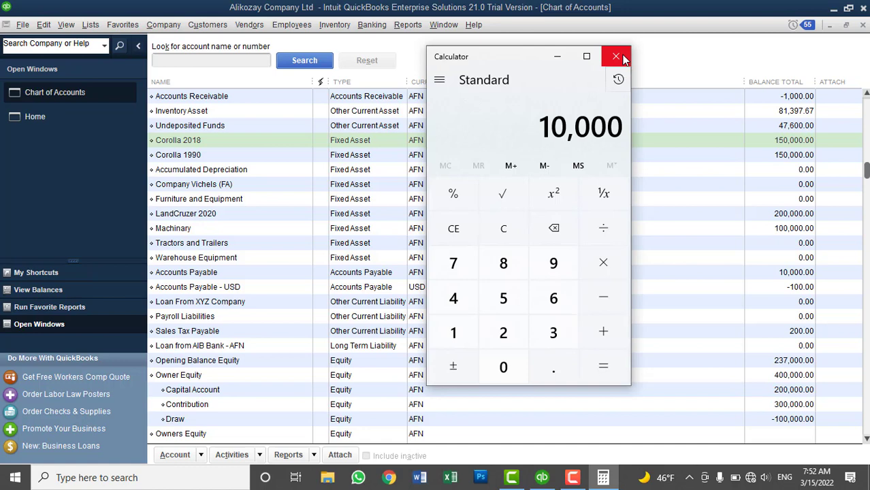
{"action": "left_click", "coordinate": [617, 57]}
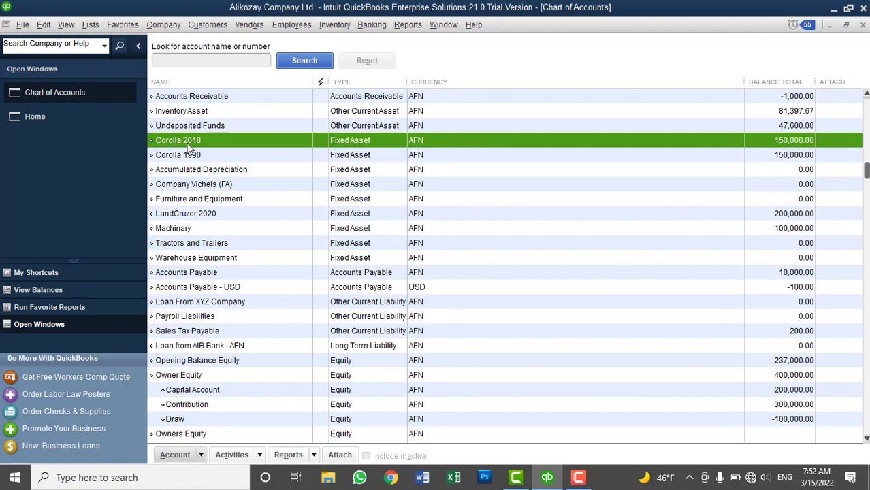
Step: Review the Accumulated Depreciation, Corolla 2018 and Corolla 1990 rows, then open Reports > Company & Financial
{"action": "scroll", "coordinate": [224, 153], "scroll_direction": "up", "scroll_amount": 2}
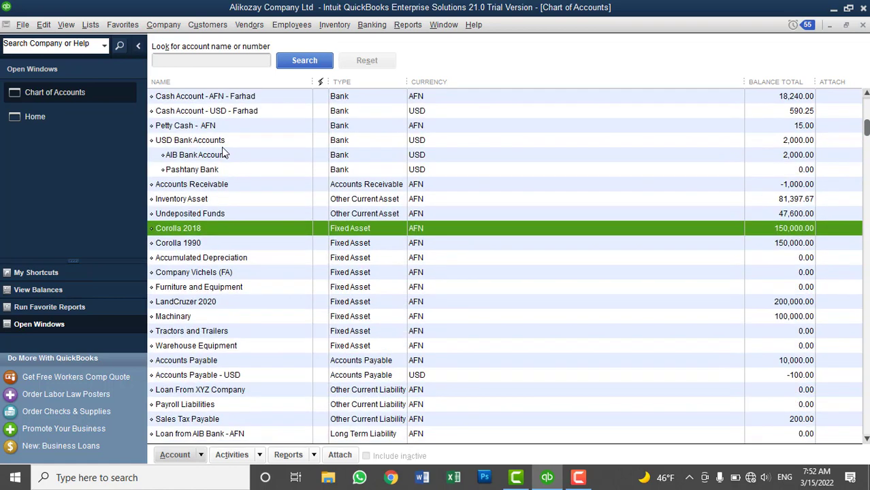
{"action": "scroll", "coordinate": [224, 153], "scroll_direction": "up", "scroll_amount": 1}
{"action": "scroll", "coordinate": [224, 163], "scroll_direction": "down", "scroll_amount": 2}
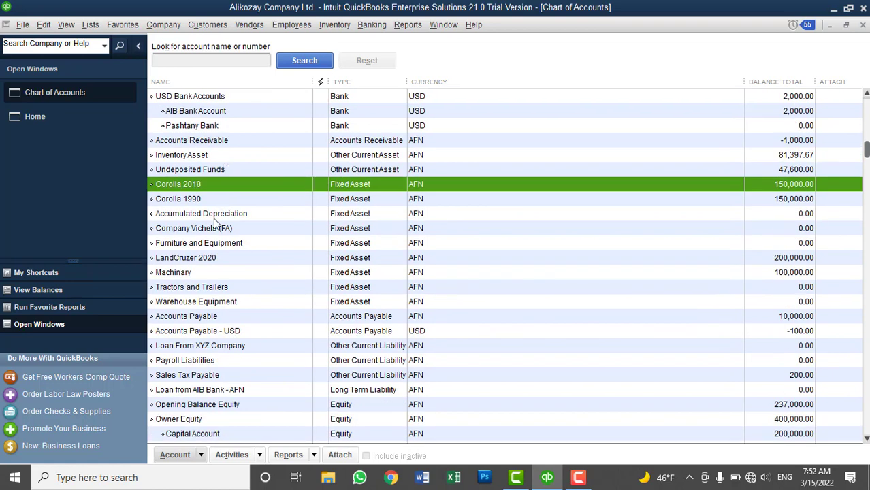
{"action": "left_click", "coordinate": [214, 216]}
{"action": "scroll", "coordinate": [225, 405], "scroll_direction": "down", "scroll_amount": 5}
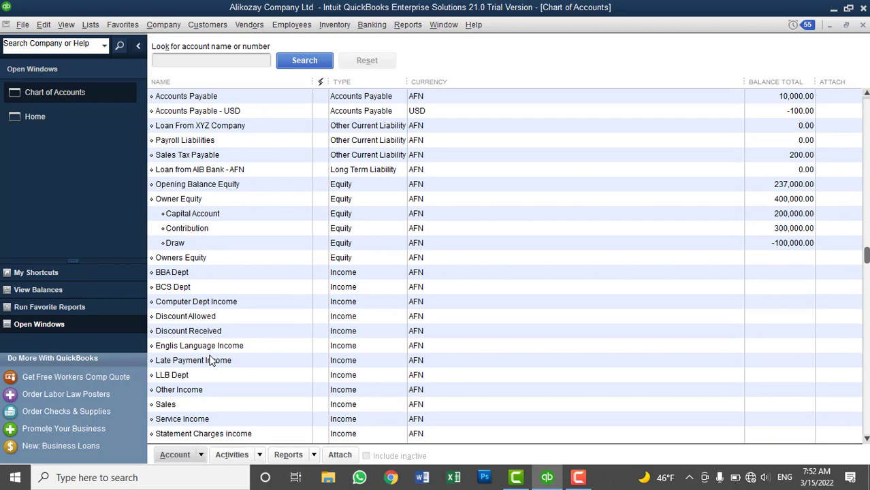
{"action": "scroll", "coordinate": [214, 361], "scroll_direction": "up", "scroll_amount": 5}
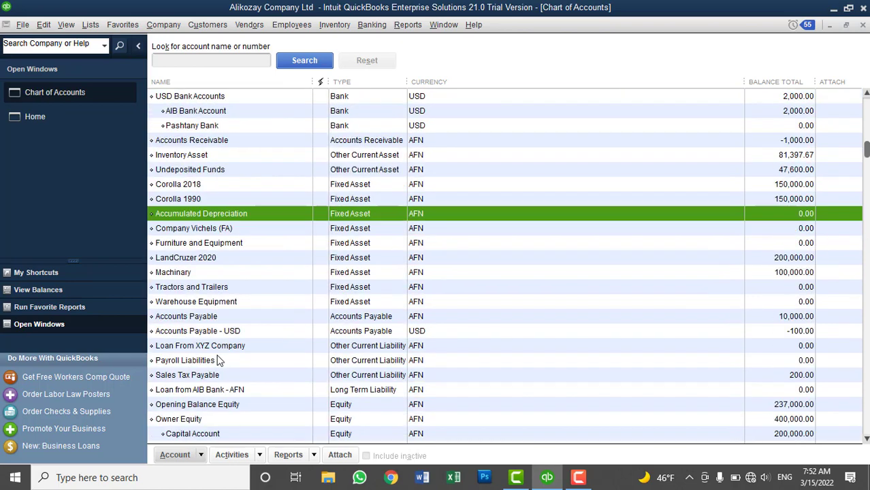
{"action": "left_click", "coordinate": [184, 187]}
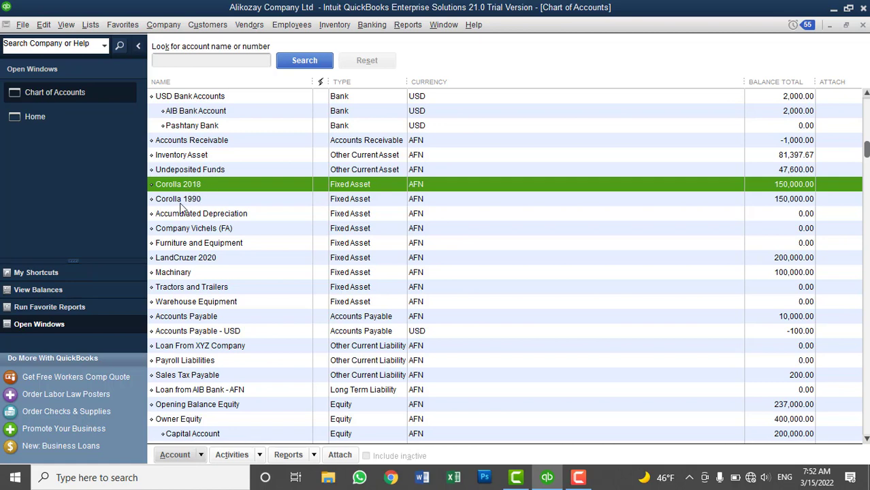
{"action": "left_click", "coordinate": [170, 203]}
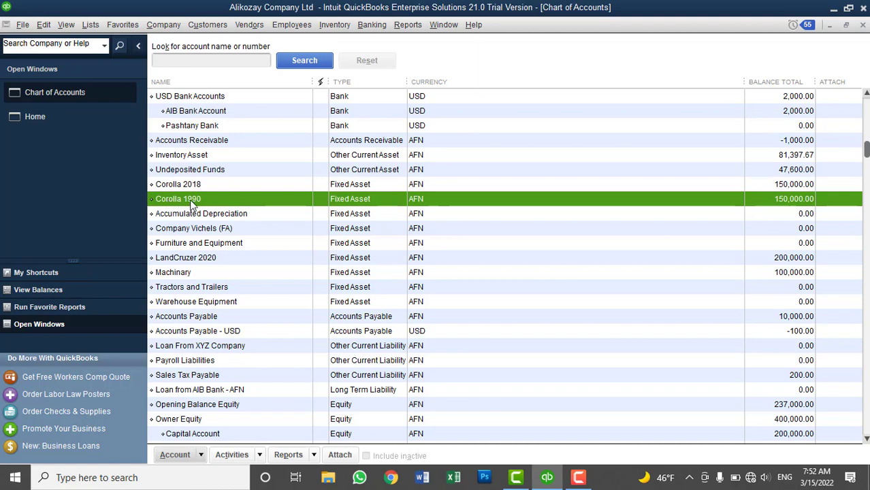
{"action": "left_click", "coordinate": [406, 27]}
{"action": "mouse_move", "coordinate": [463, 176]}
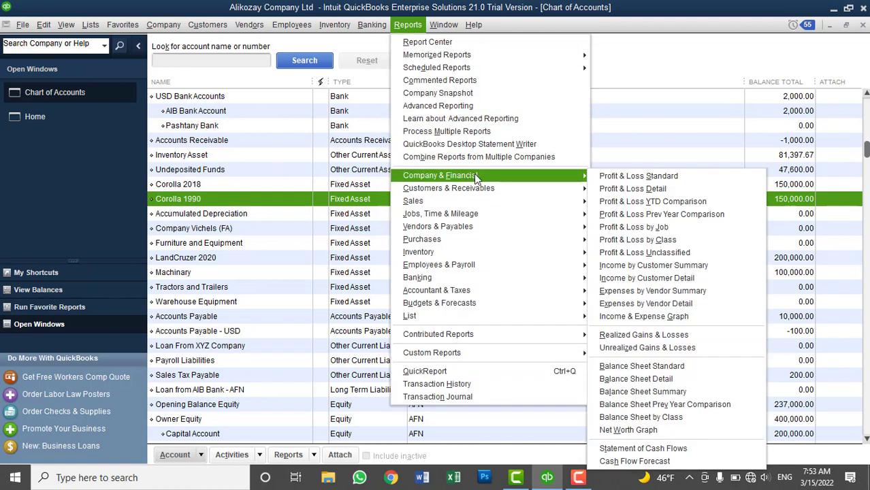
{"action": "left_click", "coordinate": [658, 368]}
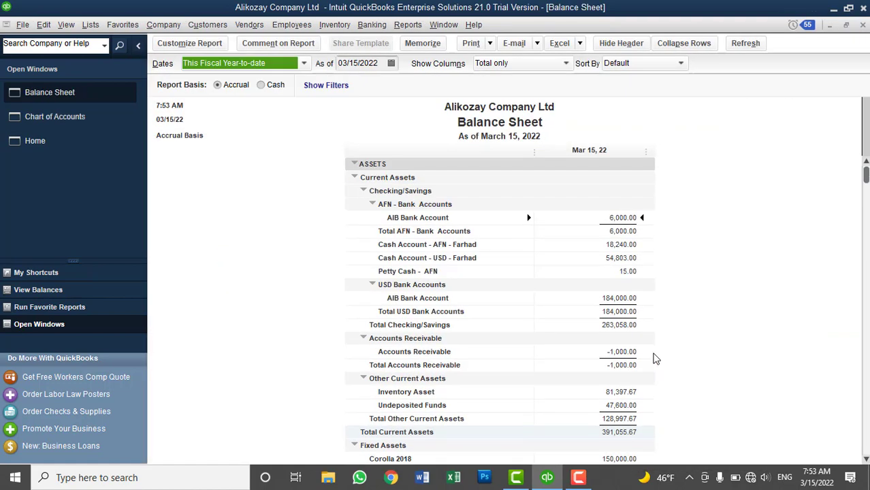
{"action": "scroll", "coordinate": [628, 345], "scroll_direction": "down", "scroll_amount": 4}
{"action": "scroll", "coordinate": [558, 304], "scroll_direction": "up", "scroll_amount": 1}
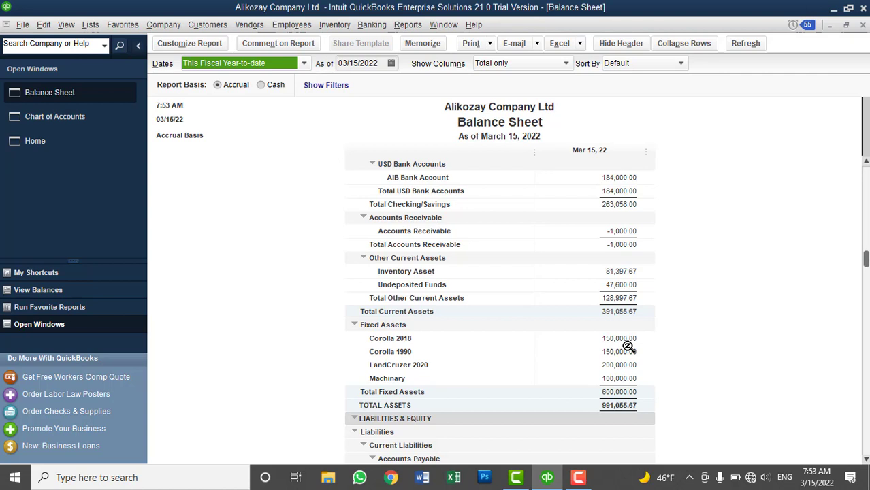
{"action": "left_click", "coordinate": [863, 24]}
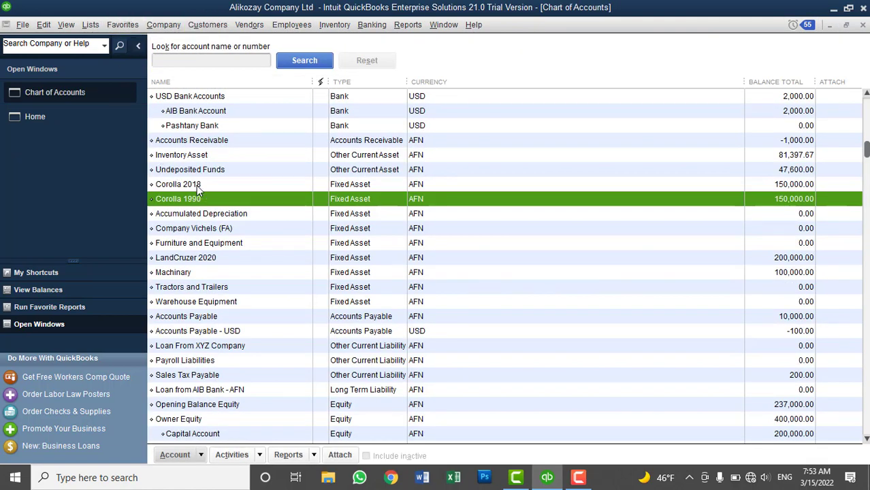
Step: Start blank general journal entry 164 dated 03/15/2022 and open line one's account list
{"action": "left_click", "coordinate": [192, 185]}
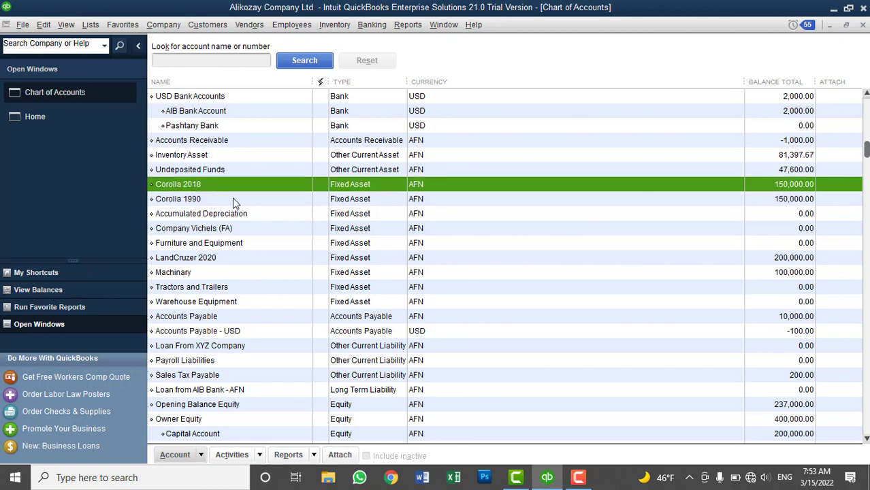
{"action": "left_click", "coordinate": [160, 24]}
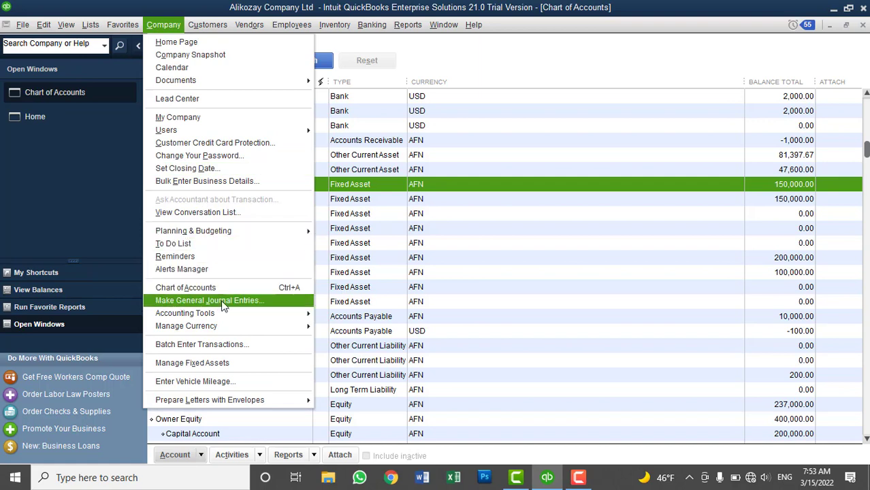
{"action": "left_click", "coordinate": [224, 304]}
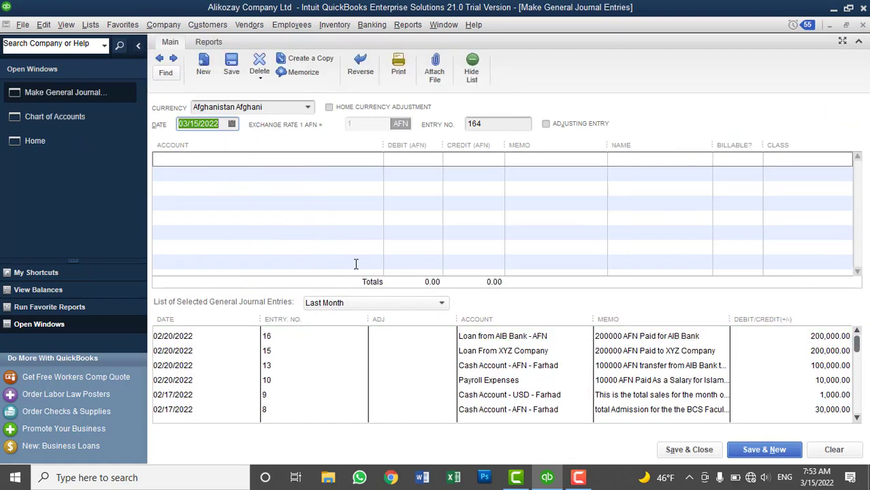
{"action": "left_click", "coordinate": [368, 157]}
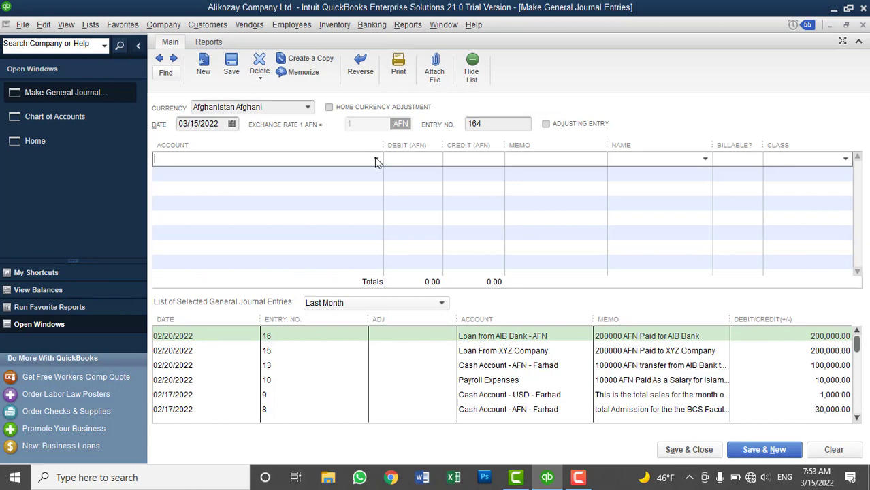
{"action": "left_click", "coordinate": [377, 160]}
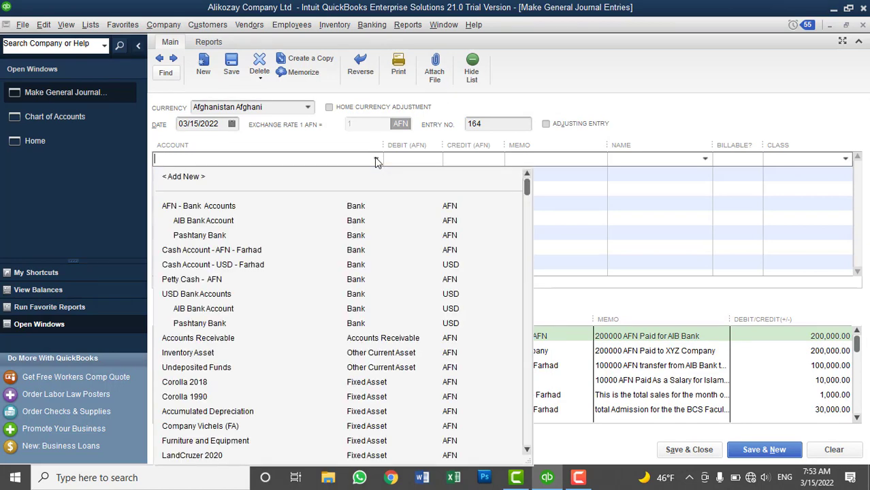
Step: Add a new account from the line-one list, choosing the Fixed Asset type
{"action": "left_click", "coordinate": [185, 177]}
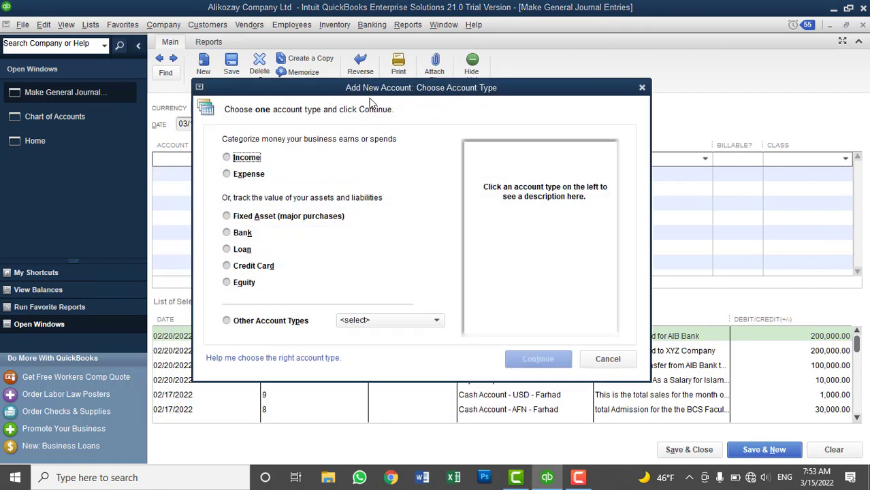
{"action": "left_click_drag", "start_coordinate": [444, 76], "coordinate": [465, 55]}
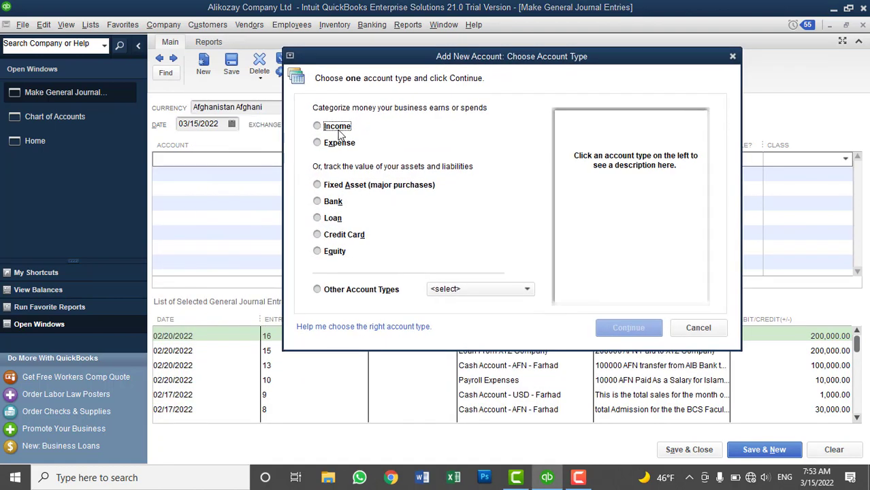
{"action": "left_click", "coordinate": [333, 188]}
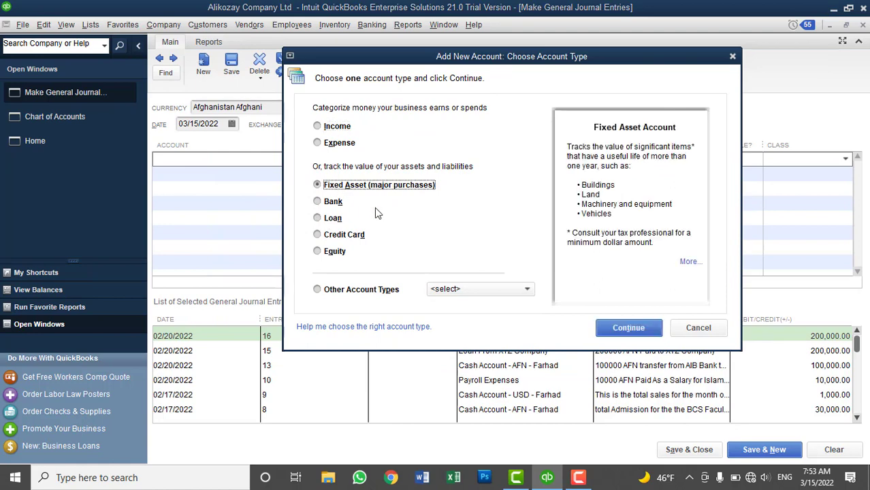
{"action": "left_click", "coordinate": [615, 325]}
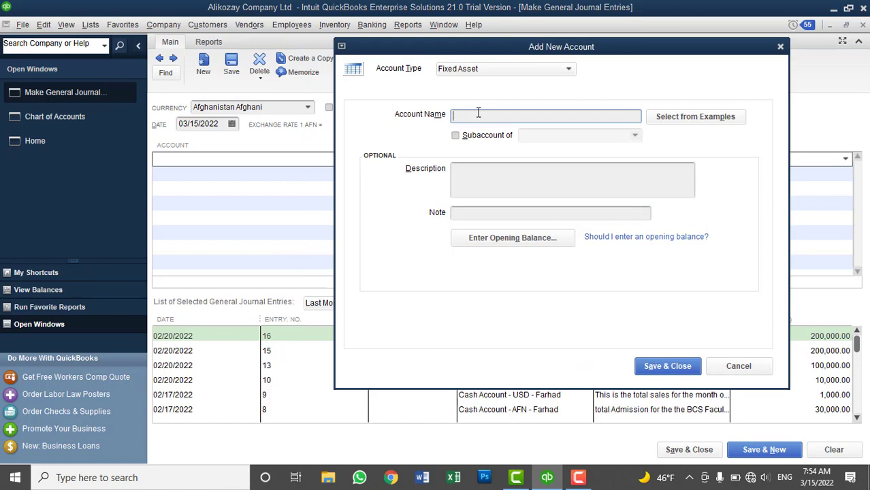
Step: Name it Accu-Depreciation-Corolla 2018 as a subaccount of Corolla 2018 and save it
{"action": "type", "text": "Accu-Depreciation -Corolla 2018"}
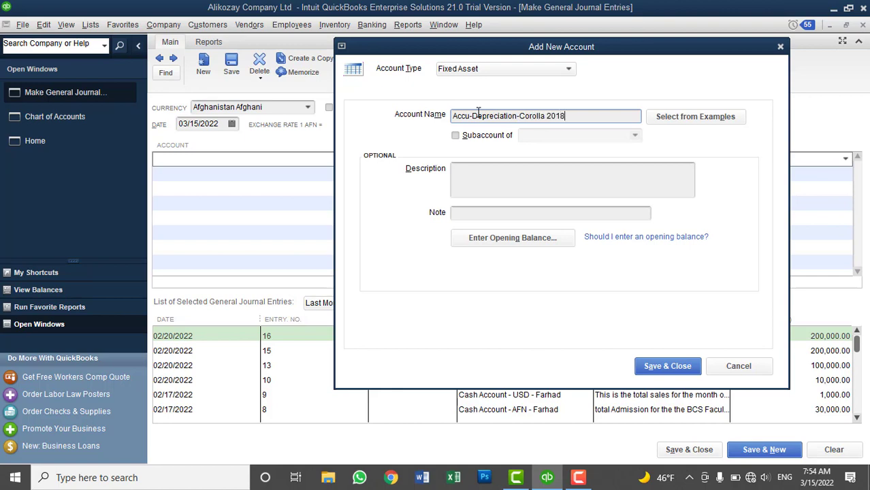
{"action": "left_click", "coordinate": [495, 136]}
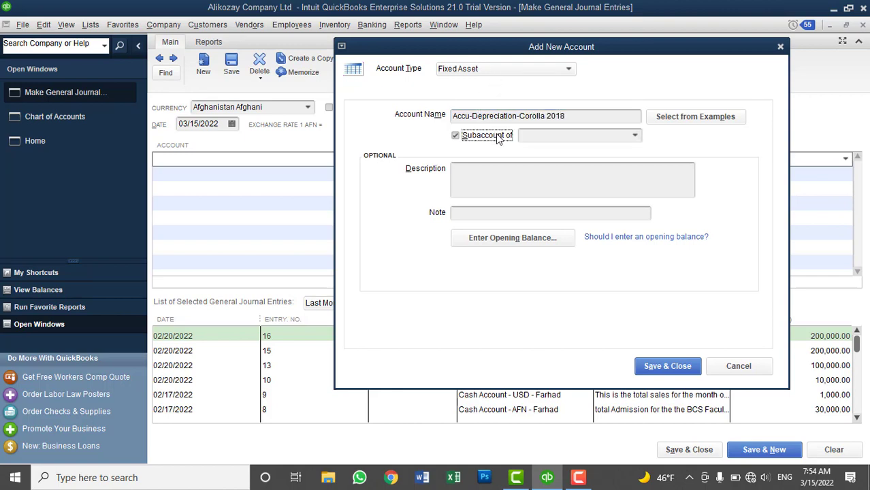
{"action": "left_click", "coordinate": [637, 136]}
{"action": "left_click", "coordinate": [535, 183]}
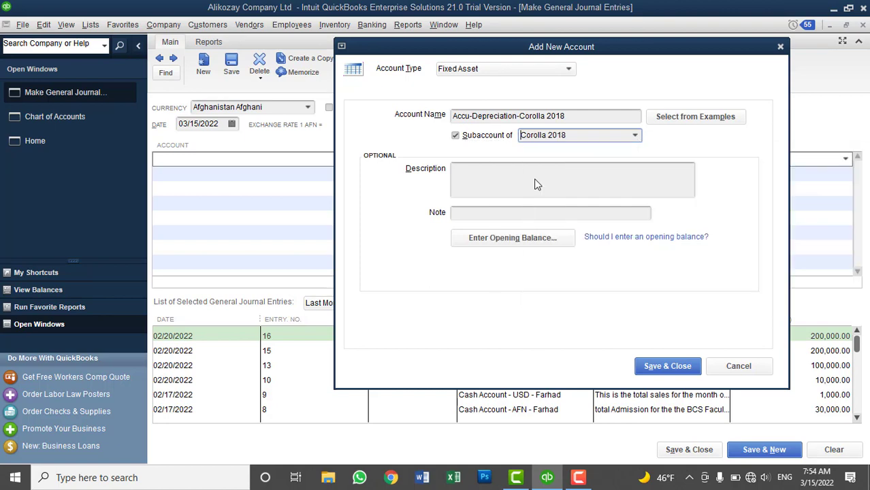
{"action": "left_click", "coordinate": [662, 368]}
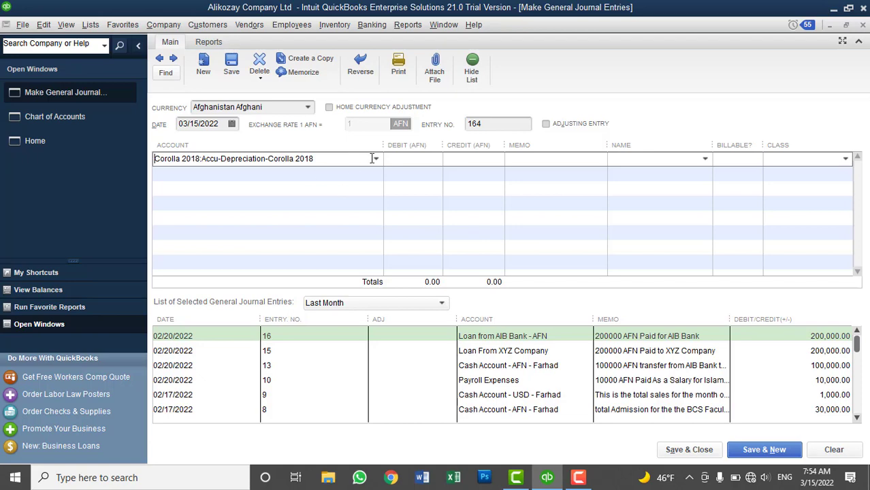
{"action": "left_click", "coordinate": [377, 159]}
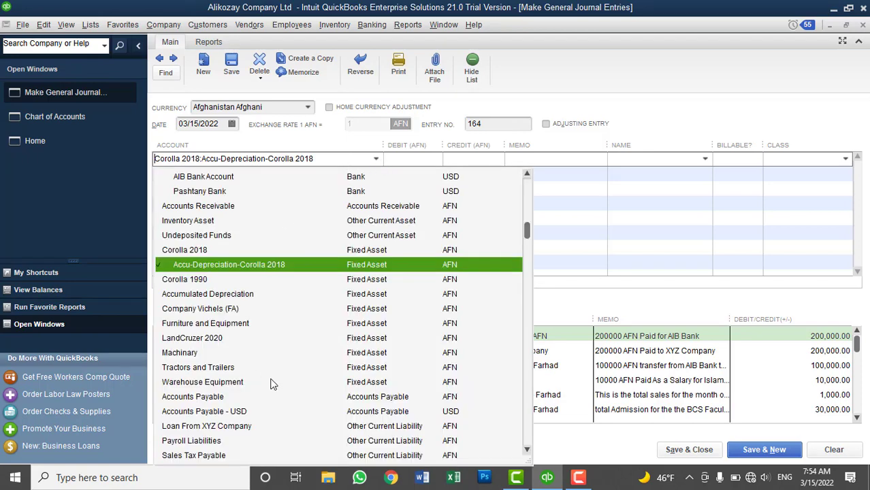
Step: Debit Depreciation Expense 10,000 on line one and credit Accu-Depreciation-Corolla 2018 on line two
{"action": "scroll", "coordinate": [273, 393], "scroll_direction": "down", "scroll_amount": 6}
{"action": "scroll", "coordinate": [241, 373], "scroll_direction": "down", "scroll_amount": 7}
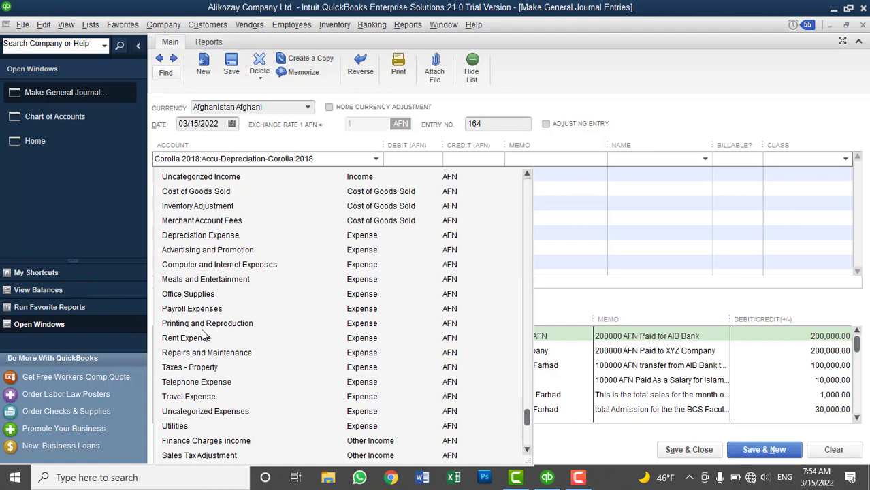
{"action": "scroll", "coordinate": [216, 410], "scroll_direction": "down", "scroll_amount": 1}
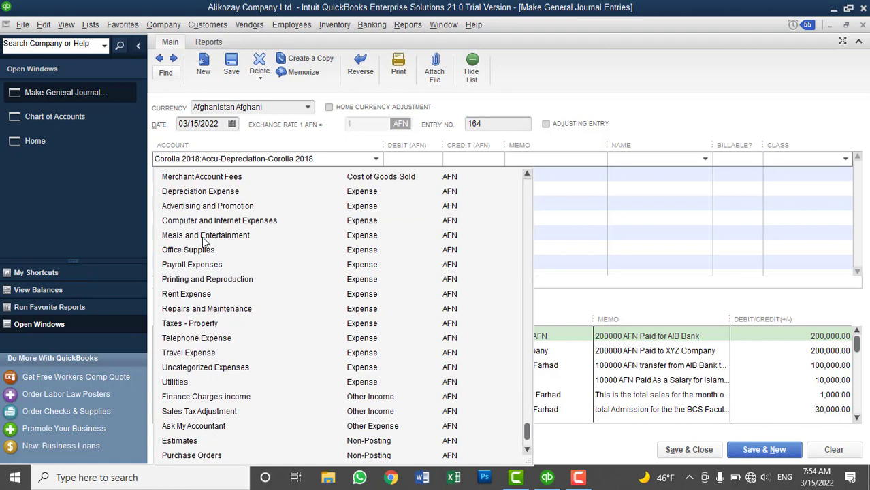
{"action": "left_click", "coordinate": [205, 192]}
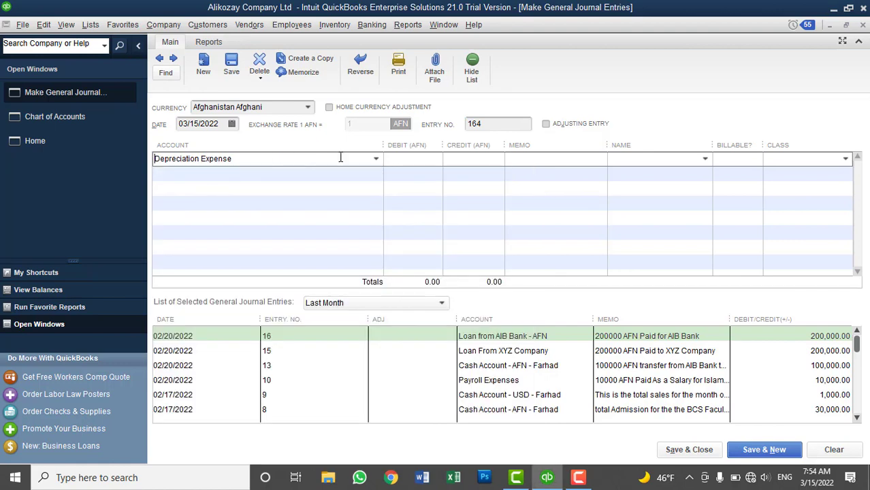
{"action": "left_click", "coordinate": [410, 158]}
{"action": "type", "text": "10000"}
{"action": "key", "text": "Tab"}
{"action": "left_click", "coordinate": [376, 173]}
{"action": "left_click", "coordinate": [376, 173]}
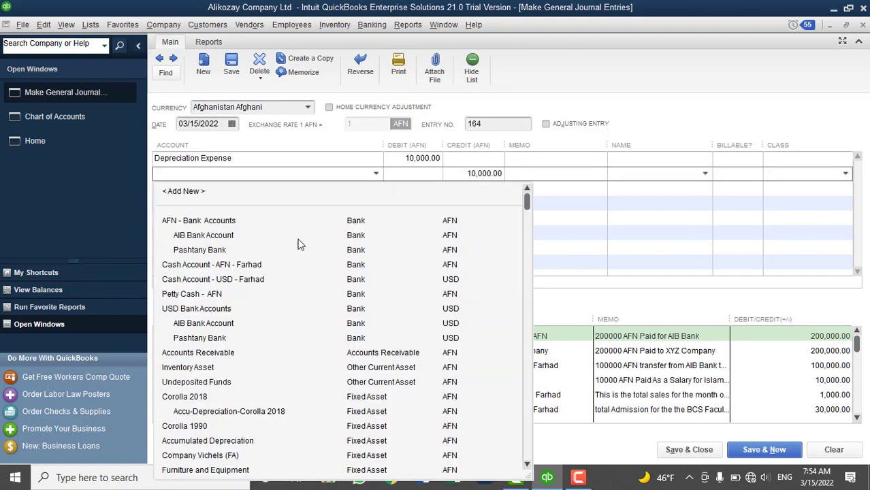
{"action": "left_click", "coordinate": [232, 414]}
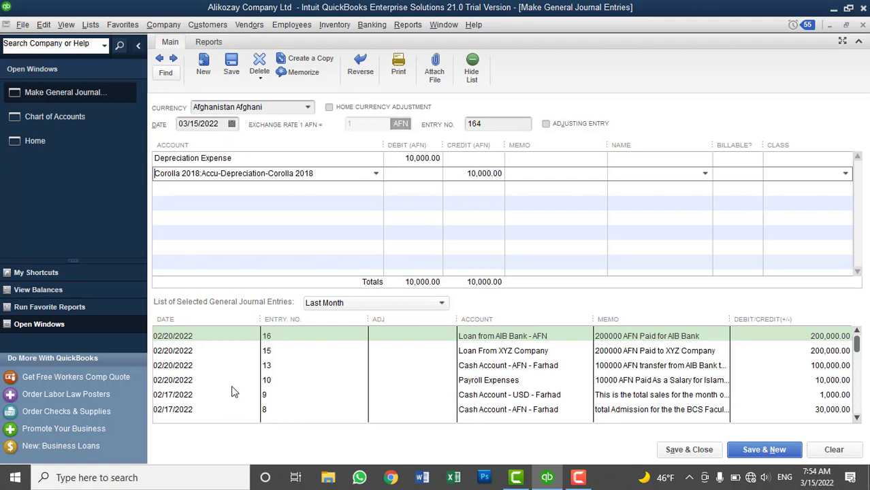
Step: Give both lines the memo '10000 is Noted as Dep Expense for the year 2021' and save entry 164
{"action": "left_click", "coordinate": [525, 159]}
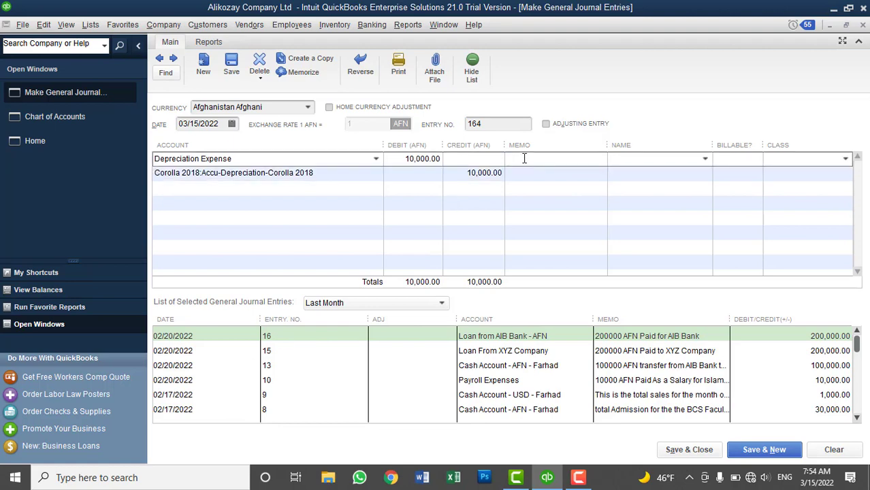
{"action": "type", "text": "10000 is Noted as Dep"}
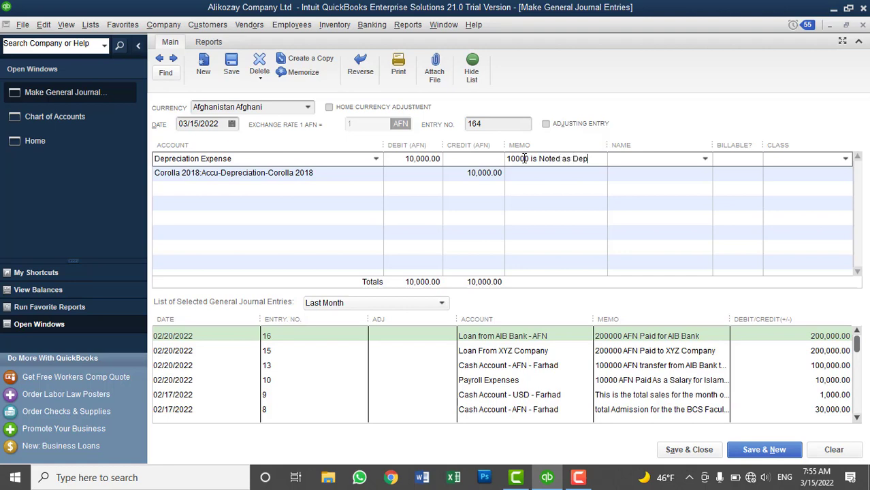
{"action": "type", "text": " Exper"}
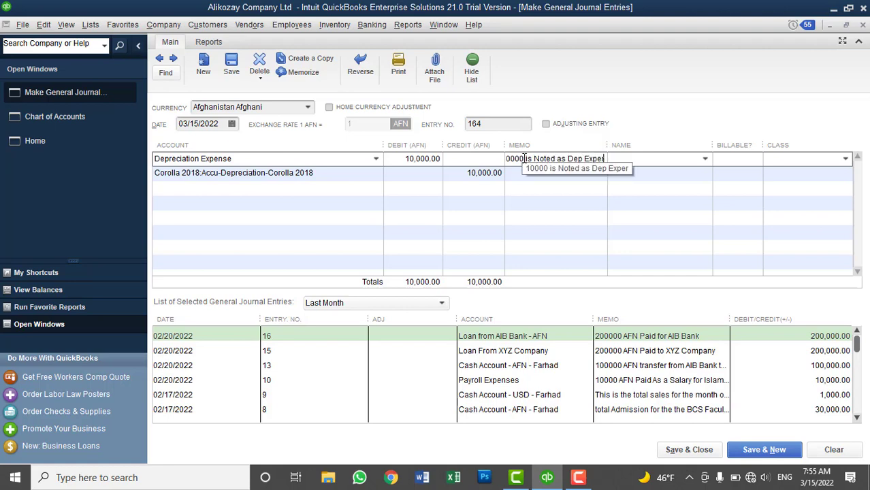
{"action": "key", "text": "BackSpace"}
{"action": "type", "text": "nse"}
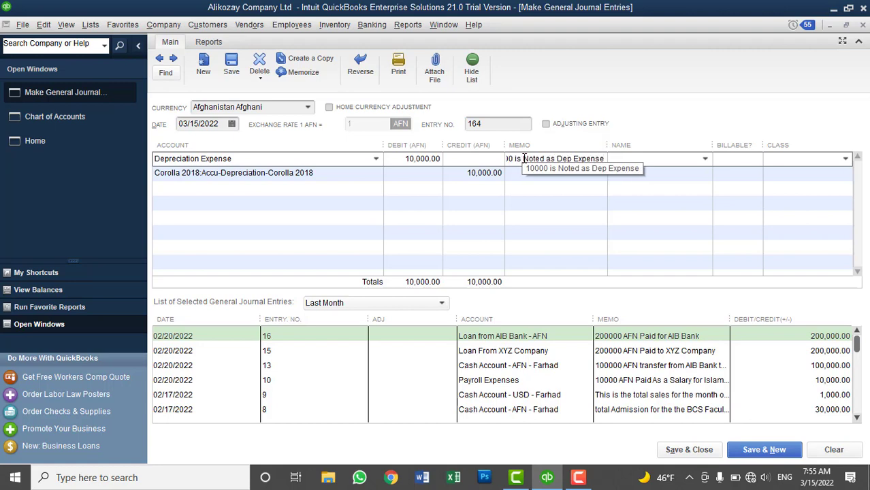
{"action": "type", "text": " for the ye"}
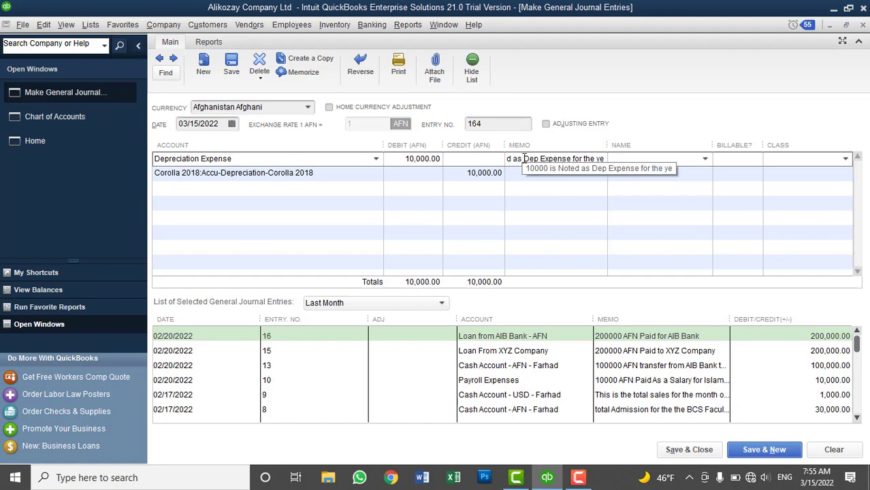
{"action": "type", "text": "ar 0021"}
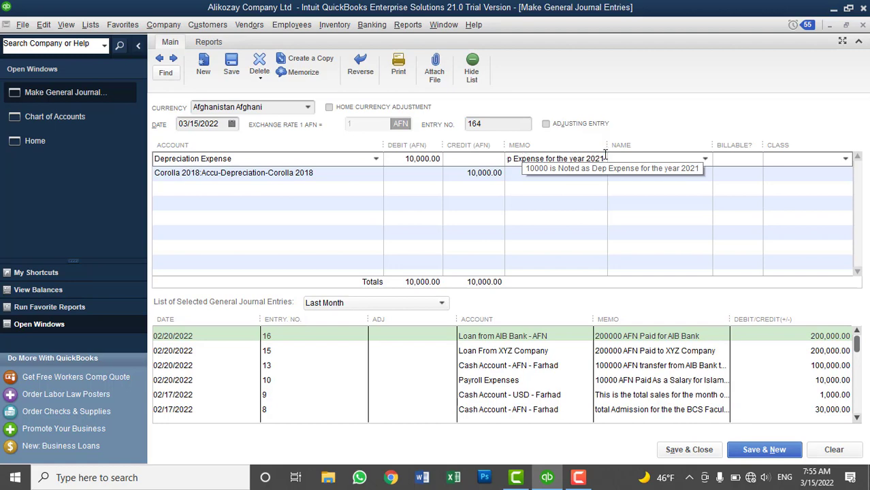
{"action": "left_click_drag", "start_coordinate": [606, 156], "coordinate": [432, 140]}
{"action": "key", "text": "ctrl+c"}
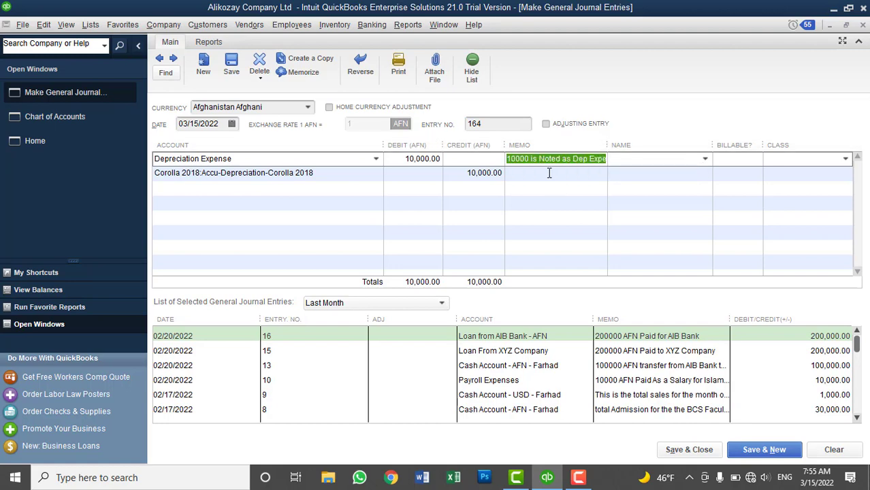
{"action": "left_click", "coordinate": [549, 173]}
{"action": "key", "text": "ctrl+v"}
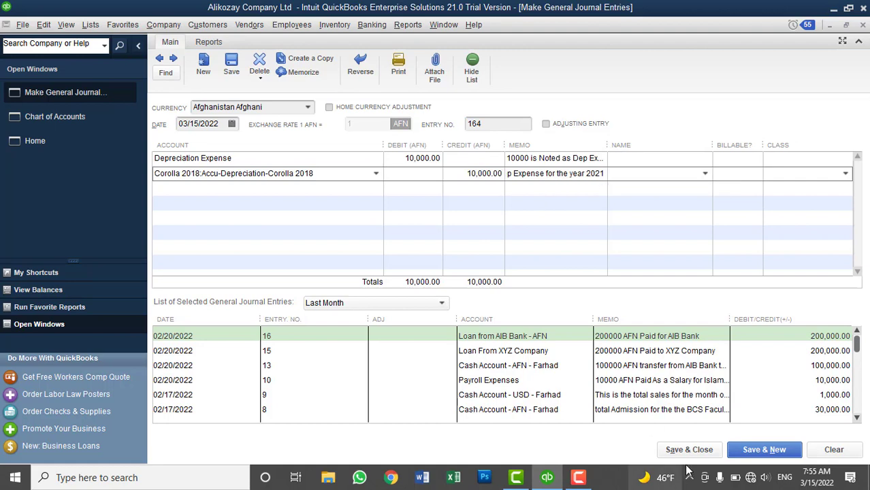
{"action": "left_click", "coordinate": [686, 451]}
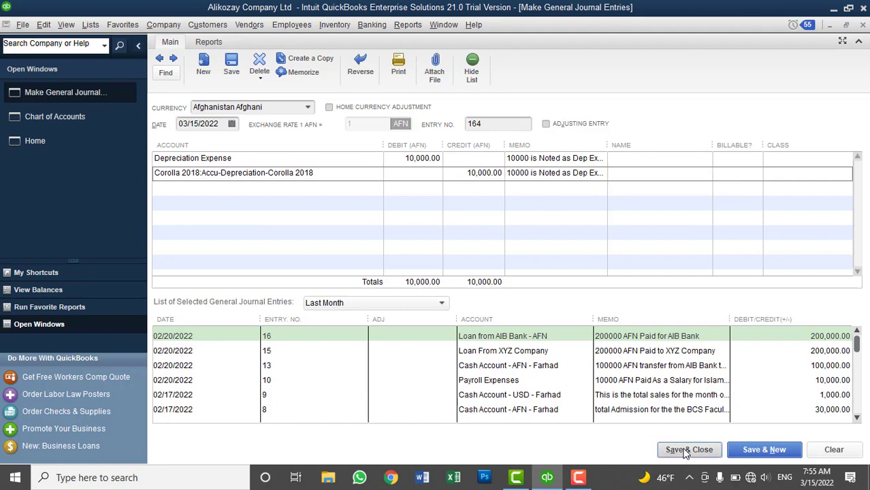
Step: Open the all-dates Balance Sheet showing Corolla 2018 at 140,000.00 and Total Fixed Assets 590,000.00
{"action": "scroll", "coordinate": [154, 129], "scroll_direction": "up", "scroll_amount": 4}
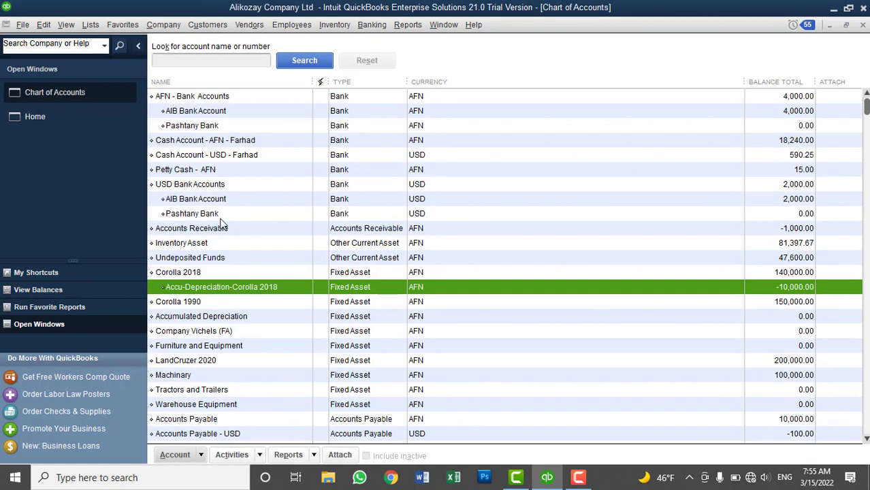
{"action": "left_click", "coordinate": [781, 274]}
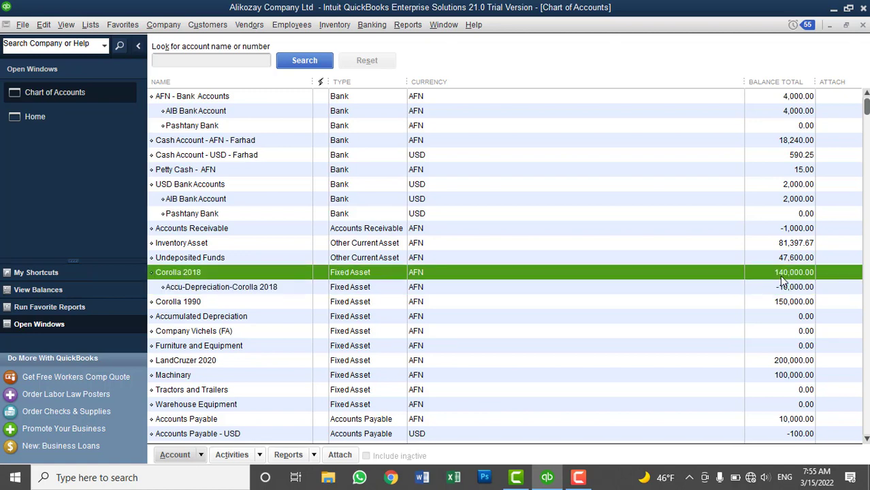
{"action": "left_click", "coordinate": [406, 25]}
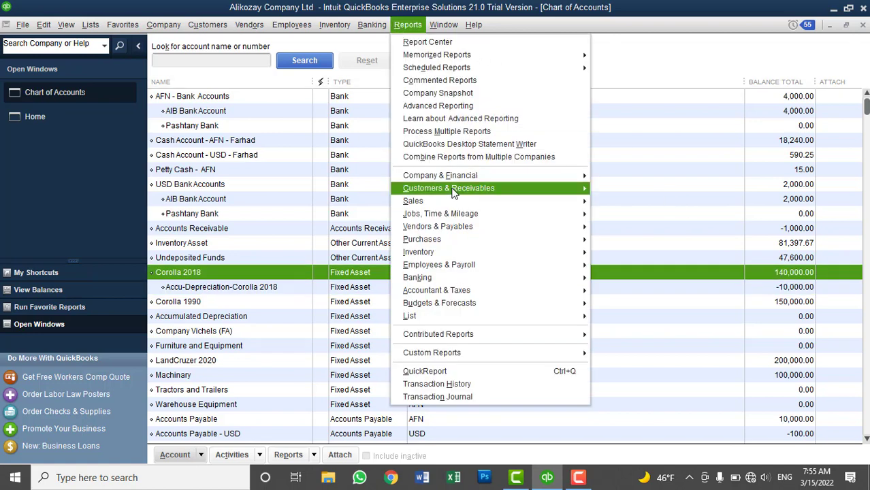
{"action": "mouse_move", "coordinate": [447, 176]}
{"action": "left_click", "coordinate": [677, 369]}
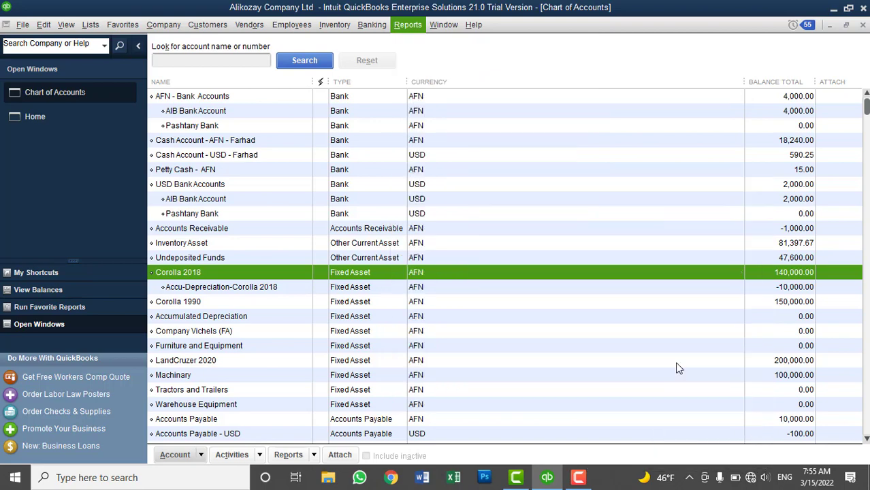
{"action": "key", "text": "a"}
{"action": "scroll", "coordinate": [708, 323], "scroll_direction": "down", "scroll_amount": 1}
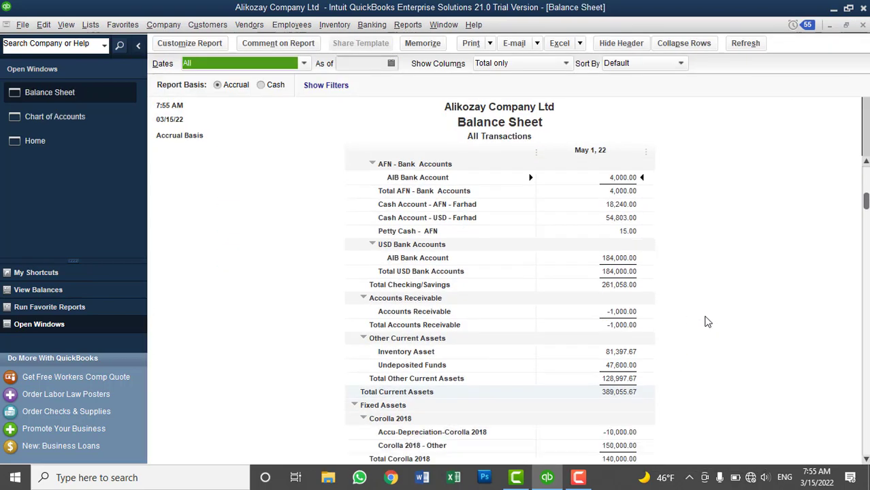
{"action": "scroll", "coordinate": [708, 322], "scroll_direction": "down", "scroll_amount": 4}
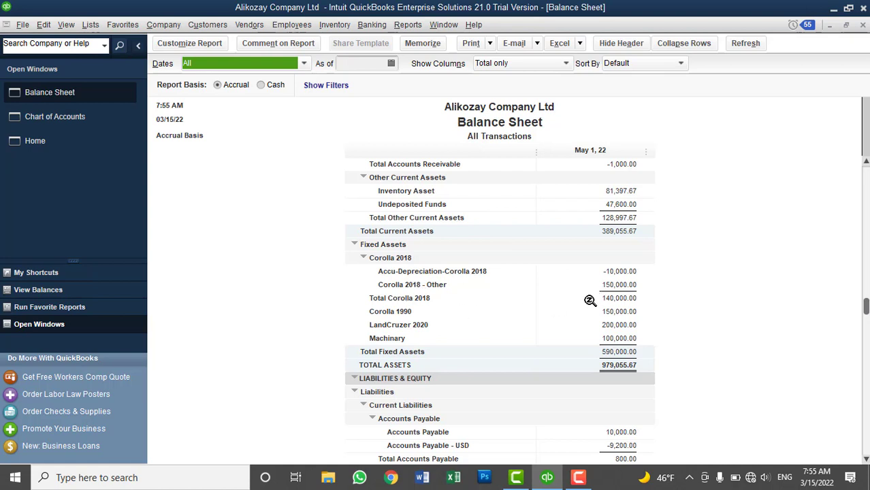
Step: Start a test journal entry debiting Depreciation Expense 100
{"action": "left_click", "coordinate": [174, 26]}
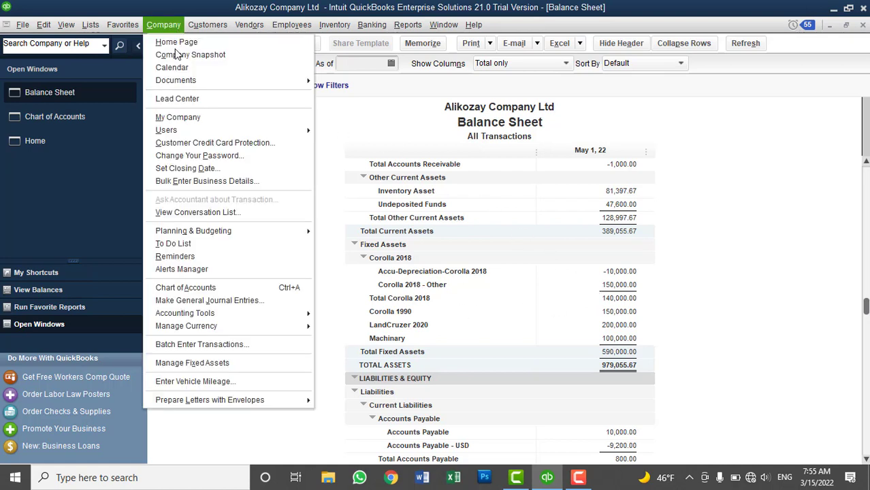
{"action": "left_click", "coordinate": [225, 300]}
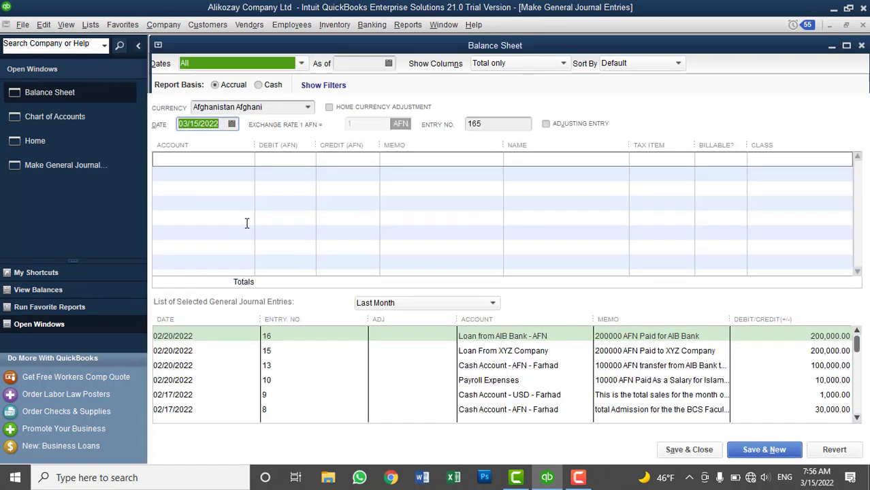
{"action": "left_click", "coordinate": [375, 161]}
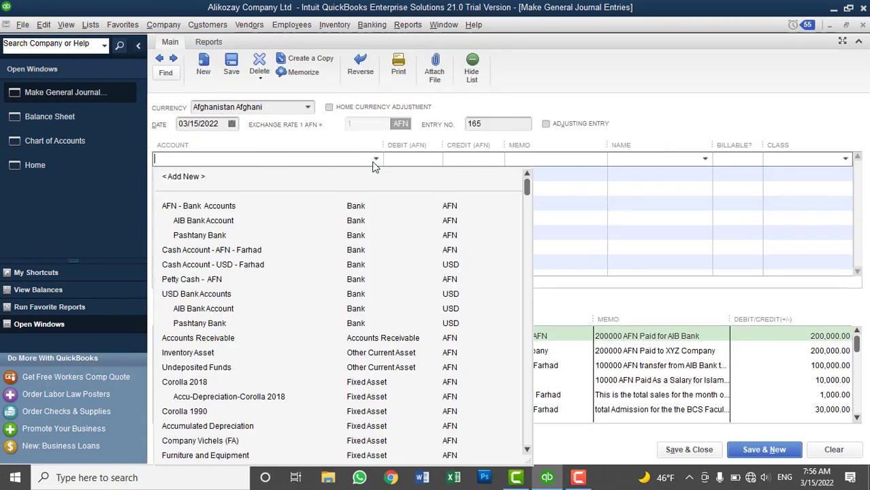
{"action": "type", "text": "Depreciation Expense"}
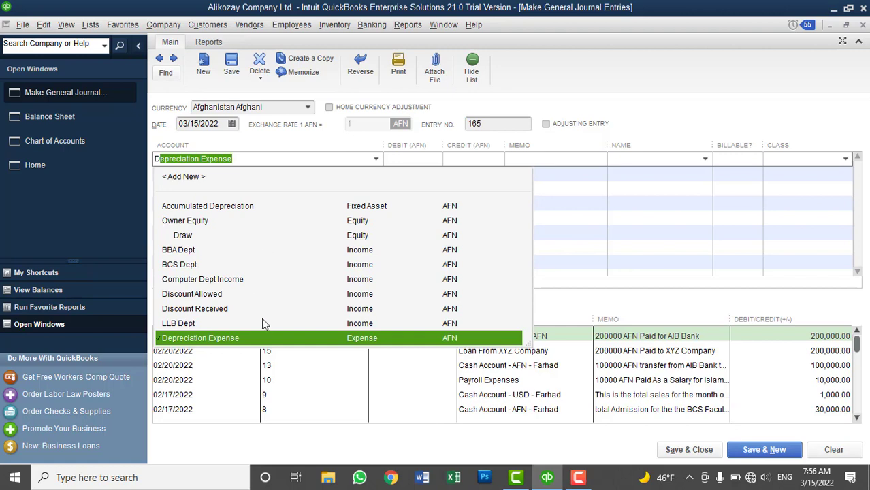
{"action": "left_click", "coordinate": [262, 338]}
{"action": "left_click", "coordinate": [410, 164]}
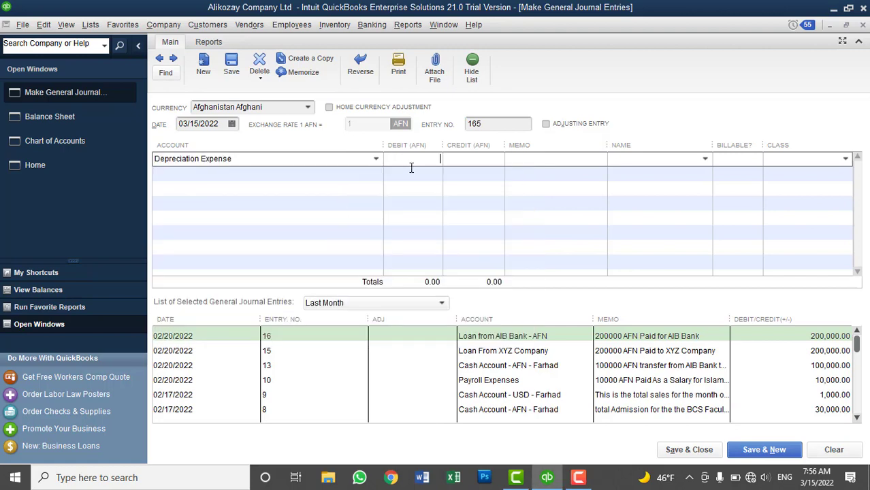
{"action": "type", "text": "100"}
{"action": "left_click", "coordinate": [378, 175]}
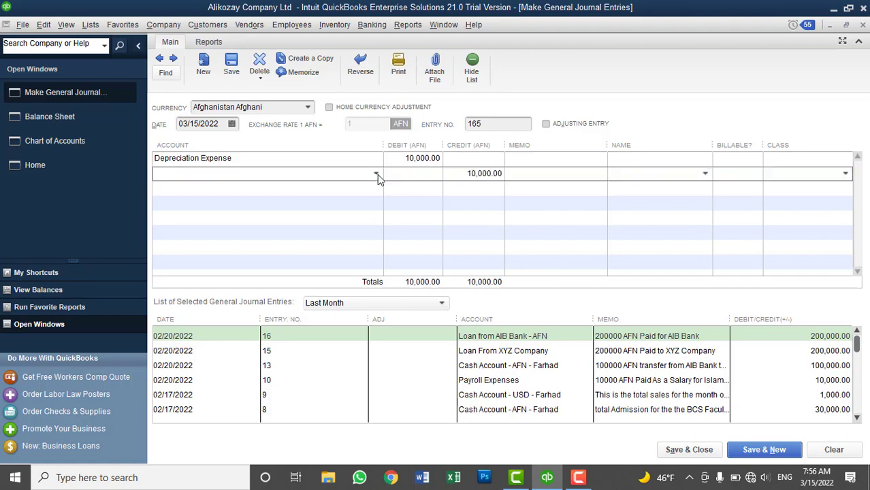
Step: Clear the test entry and return to saved depreciation entry 164
{"action": "left_click", "coordinate": [832, 450]}
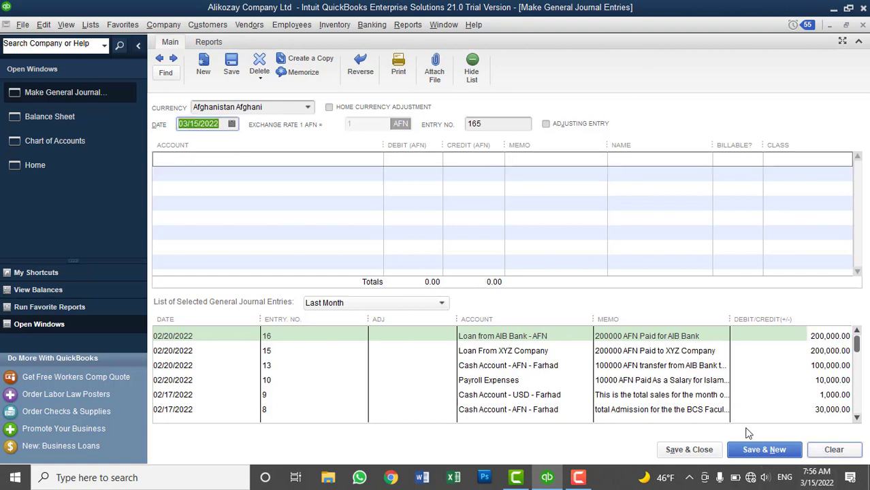
{"action": "left_click", "coordinate": [162, 60]}
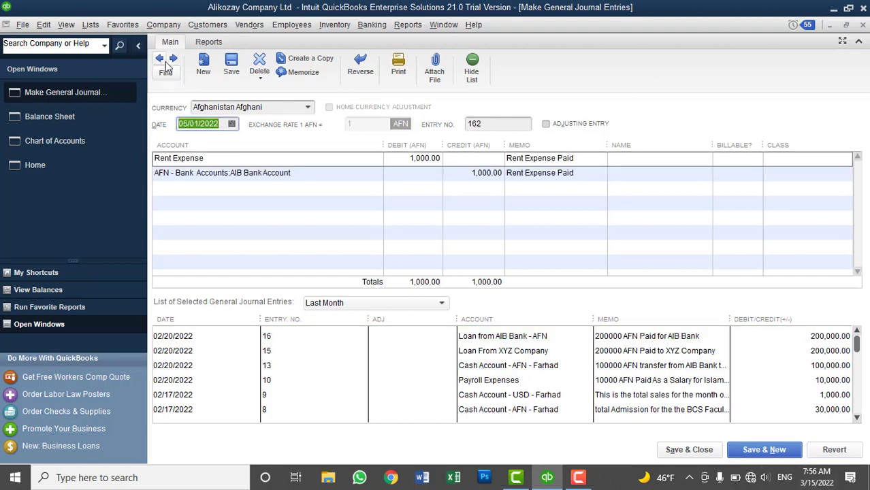
{"action": "left_click", "coordinate": [165, 60]}
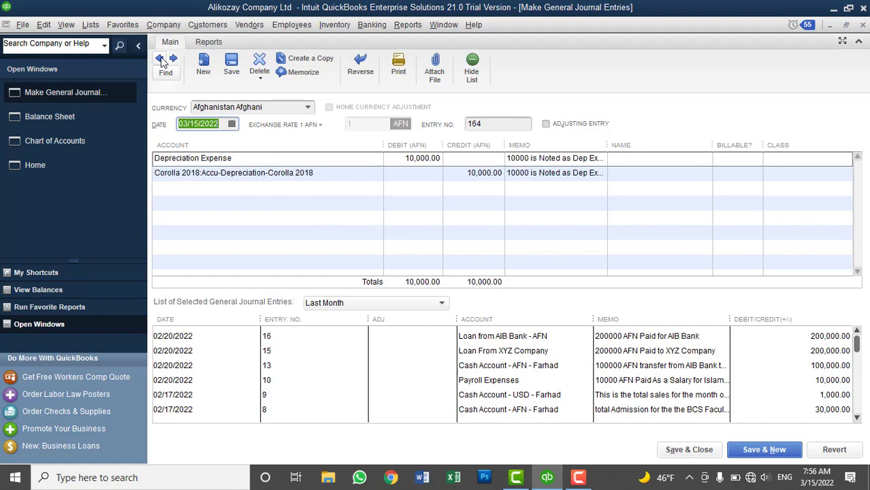
{"action": "left_click", "coordinate": [236, 158]}
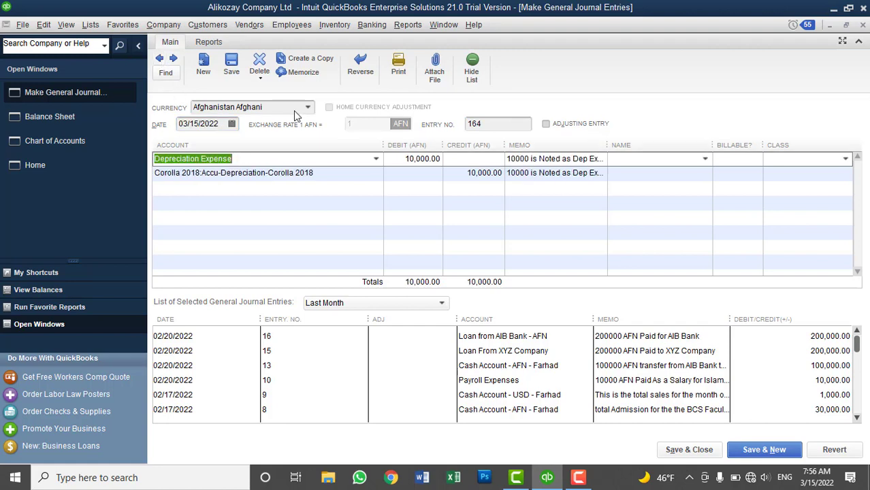
Step: Memorize entry 164 as Dep-Exp-Corolla 2018 with automatic transaction entry
{"action": "left_click", "coordinate": [299, 73]}
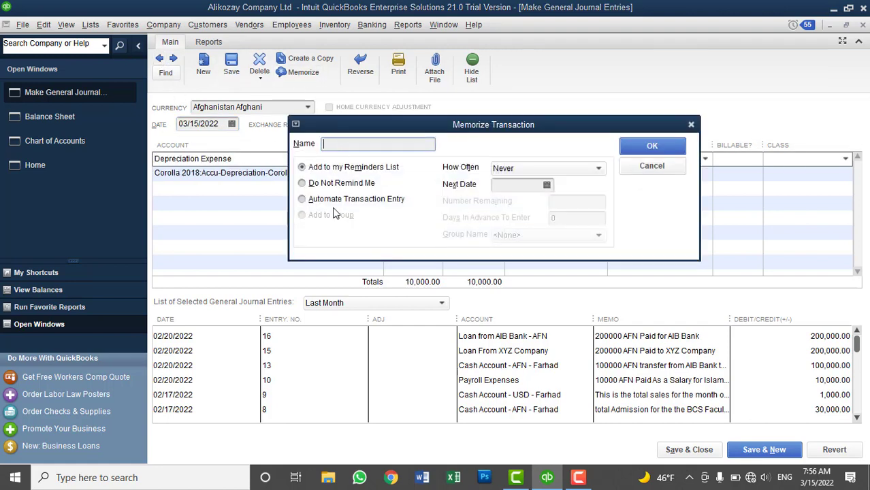
{"action": "left_click", "coordinate": [335, 203]}
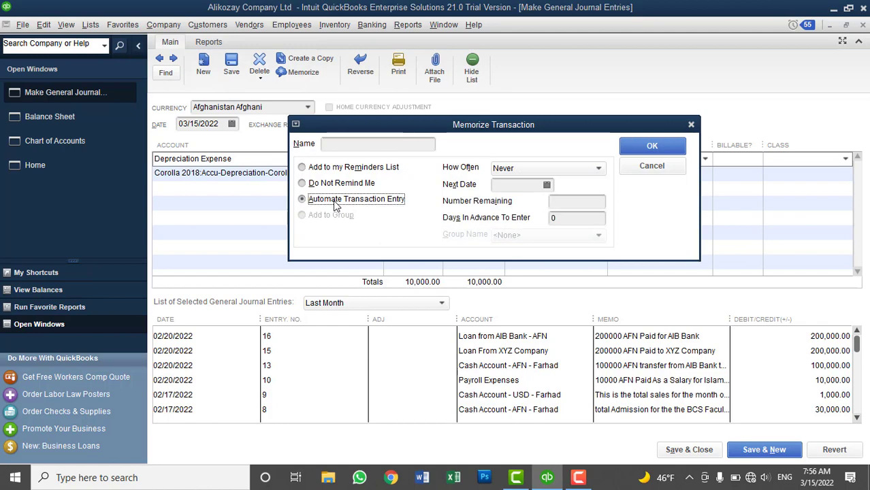
{"action": "left_click", "coordinate": [355, 145]}
{"action": "type", "text": "De"}
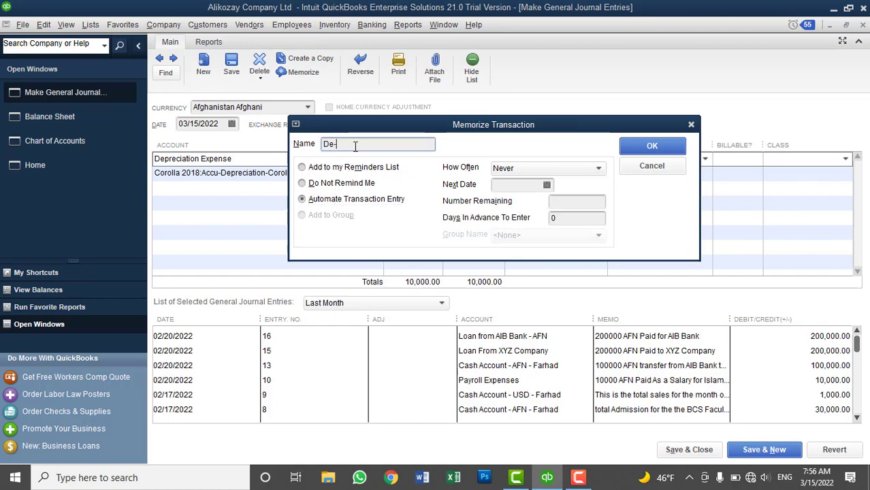
{"action": "type", "text": "p-Exp"}
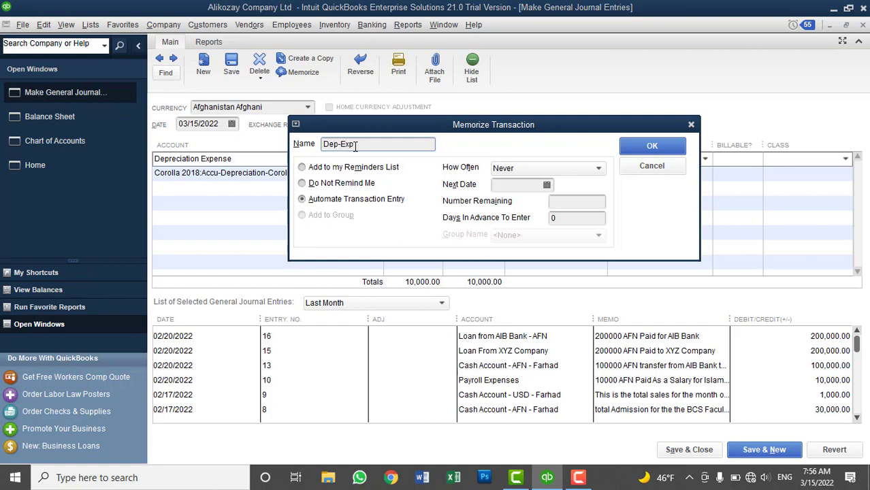
{"action": "type", "text": " Corolla 2018"}
{"action": "left_click", "coordinate": [355, 144]}
{"action": "type", "text": "-"}
Step: Schedule it annually from 03/15/2023 with 9 remaining, confirm, and save the entry
{"action": "left_click", "coordinate": [521, 168]}
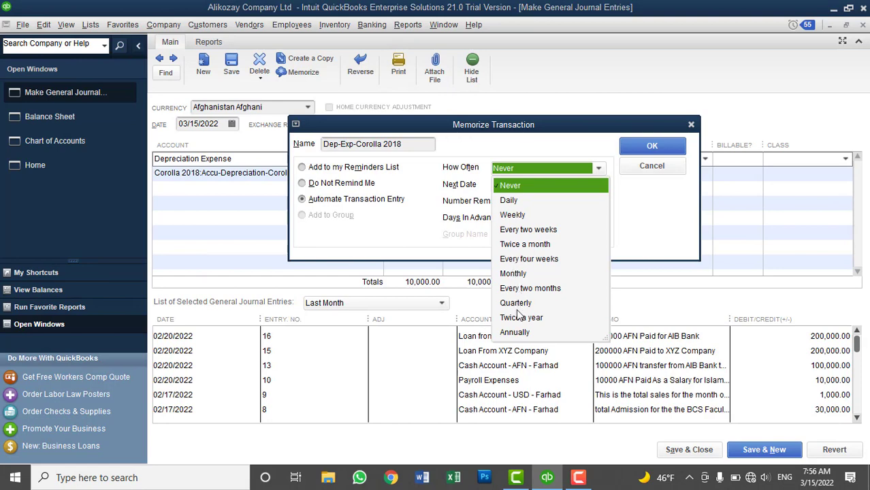
{"action": "left_click", "coordinate": [521, 335]}
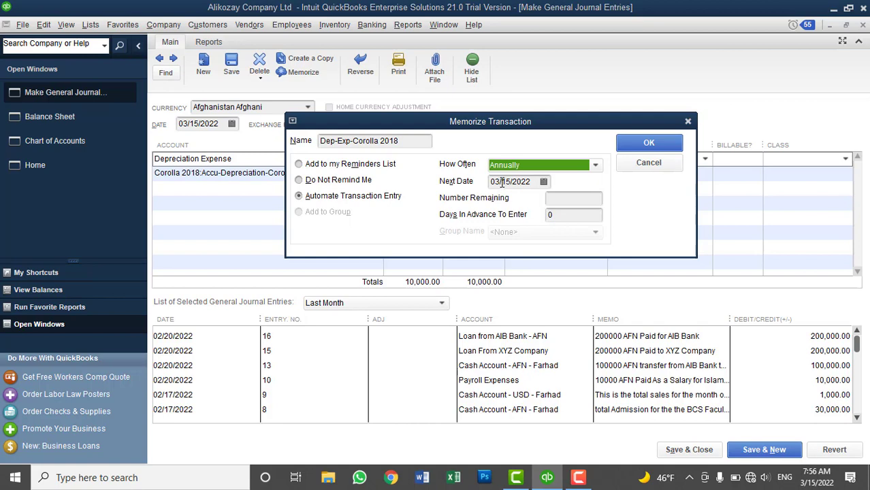
{"action": "left_click", "coordinate": [502, 182]}
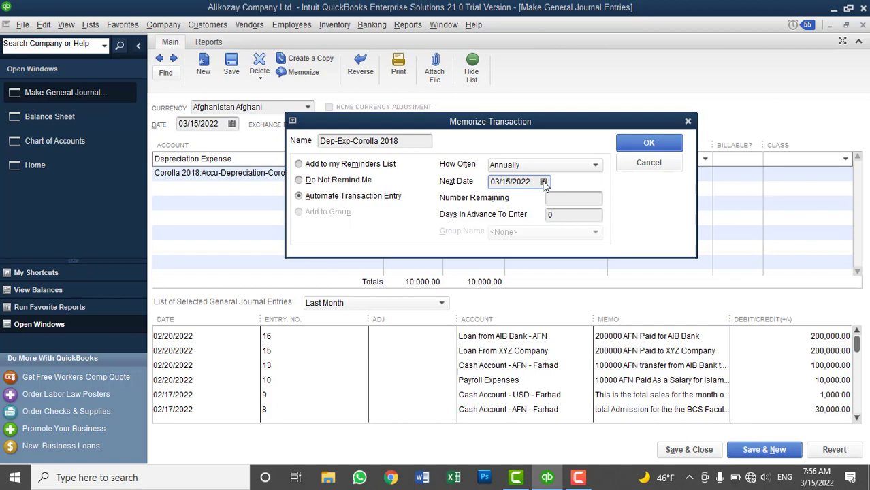
{"action": "left_click_drag", "start_coordinate": [510, 129], "coordinate": [553, 90]}
{"action": "left_click", "coordinate": [588, 140]}
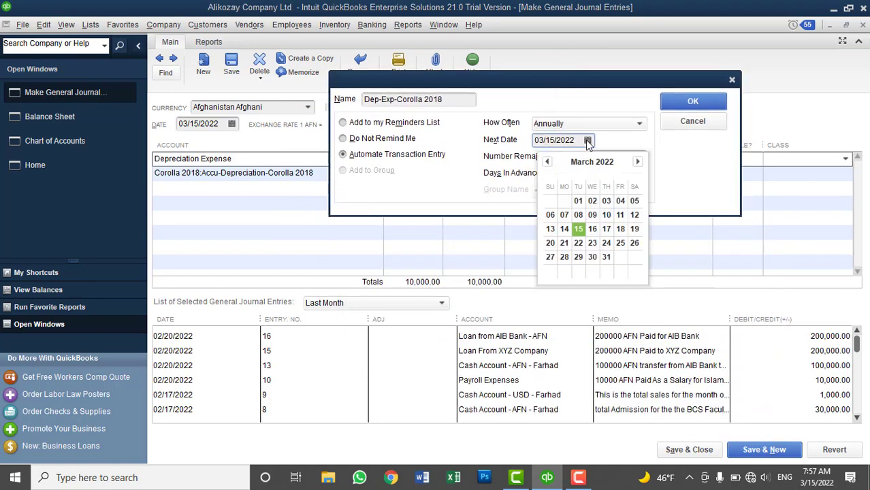
{"action": "left_click", "coordinate": [576, 141]}
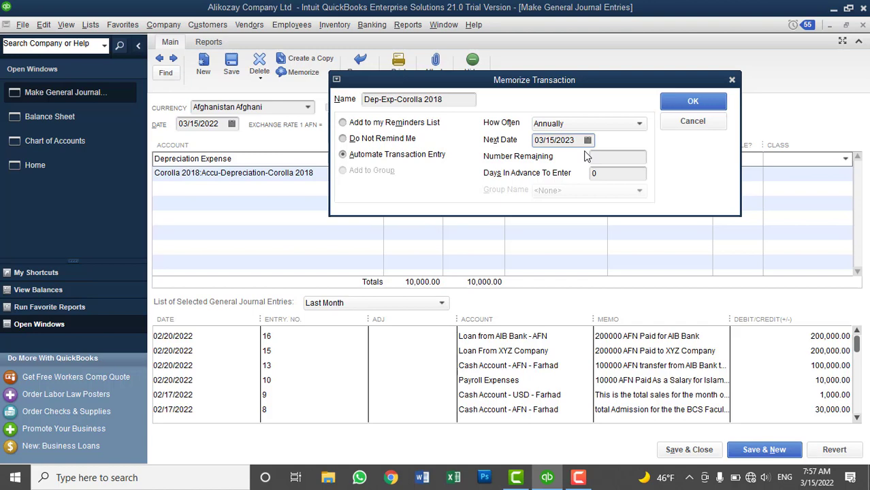
{"action": "left_click", "coordinate": [608, 160]}
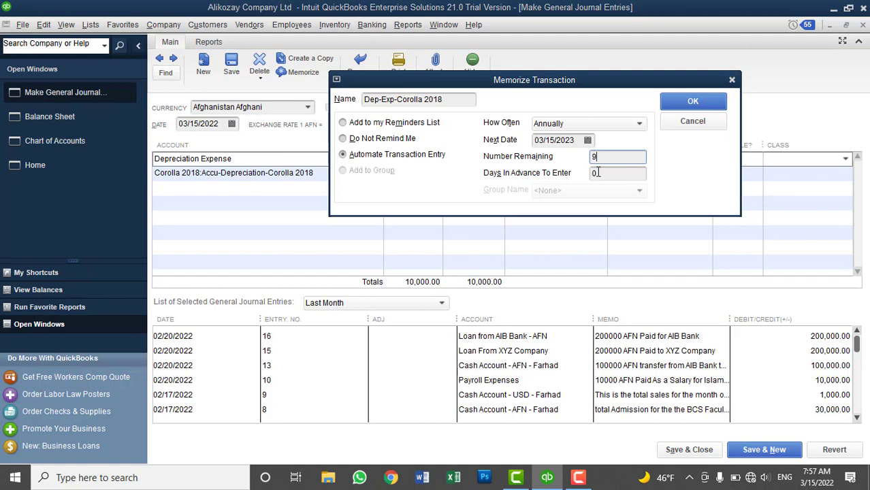
{"action": "left_click", "coordinate": [603, 173]}
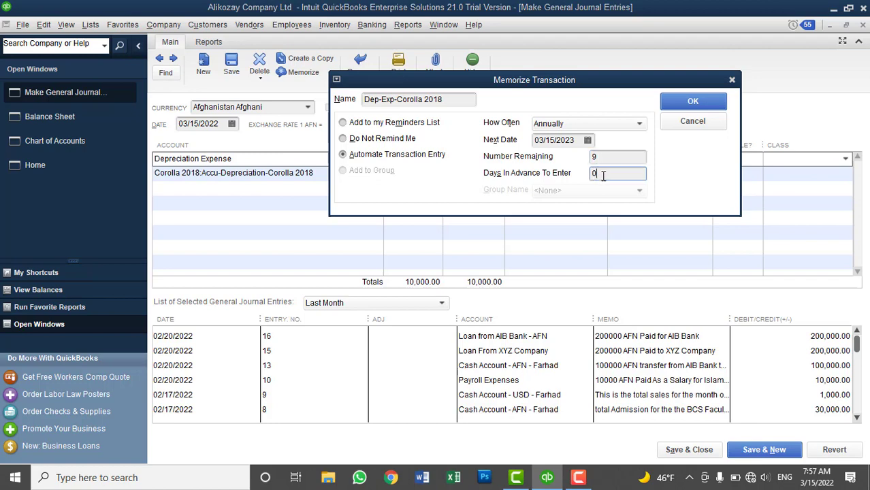
{"action": "left_click", "coordinate": [682, 103]}
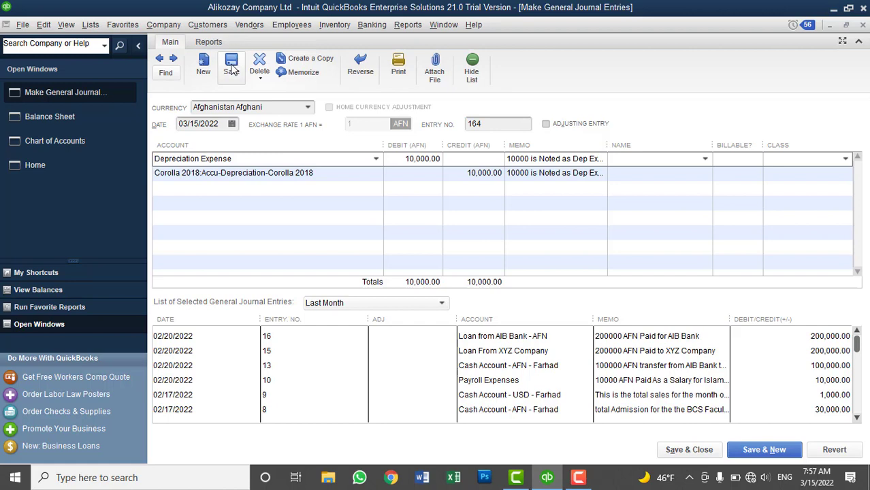
{"action": "left_click", "coordinate": [232, 70]}
Step: Post the memorized Dep-Exp-Corolla 2018 depreciation as a 10,000 entry dated 03/15/2023
{"action": "left_click", "coordinate": [862, 25]}
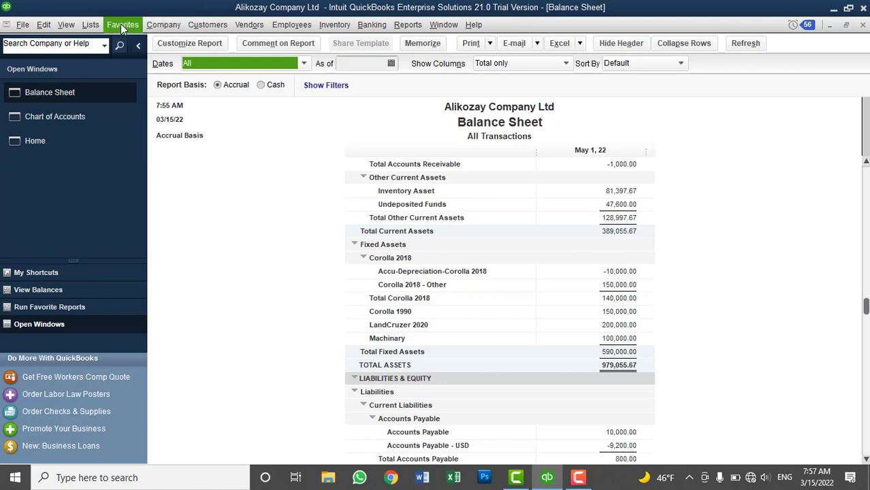
{"action": "left_click", "coordinate": [90, 26]}
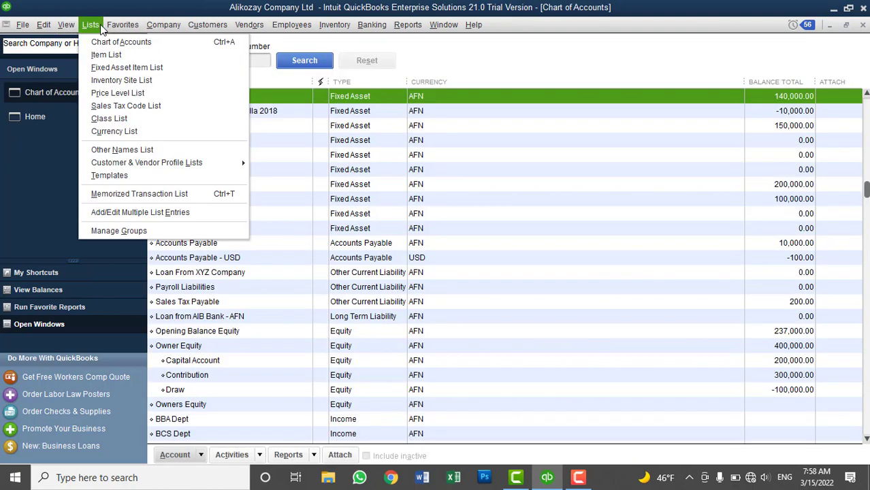
{"action": "left_click", "coordinate": [143, 198]}
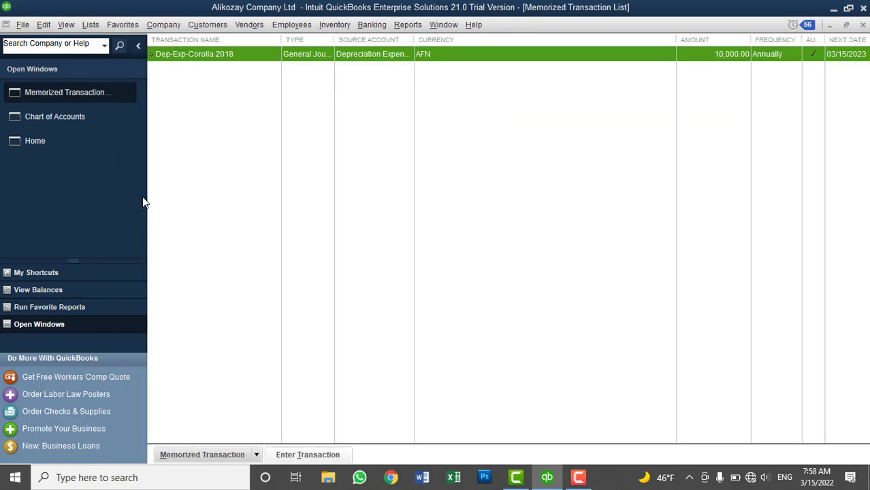
{"action": "right_click", "coordinate": [190, 59]}
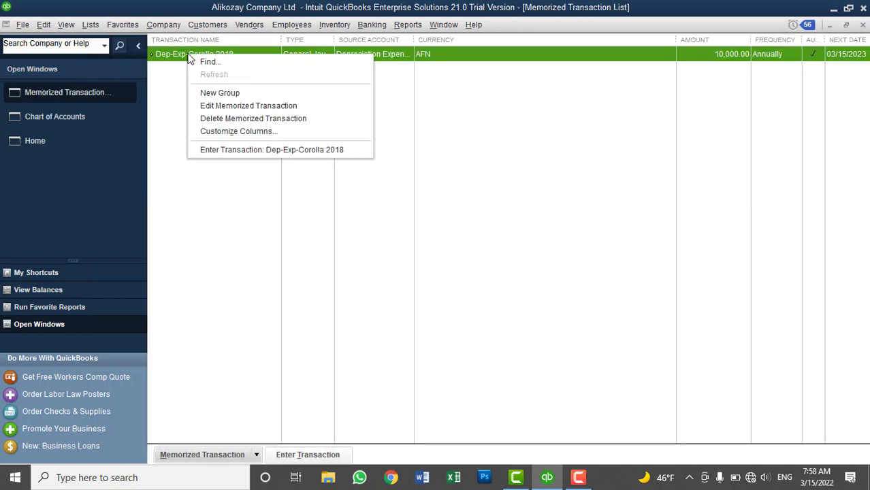
{"action": "left_click", "coordinate": [262, 151]}
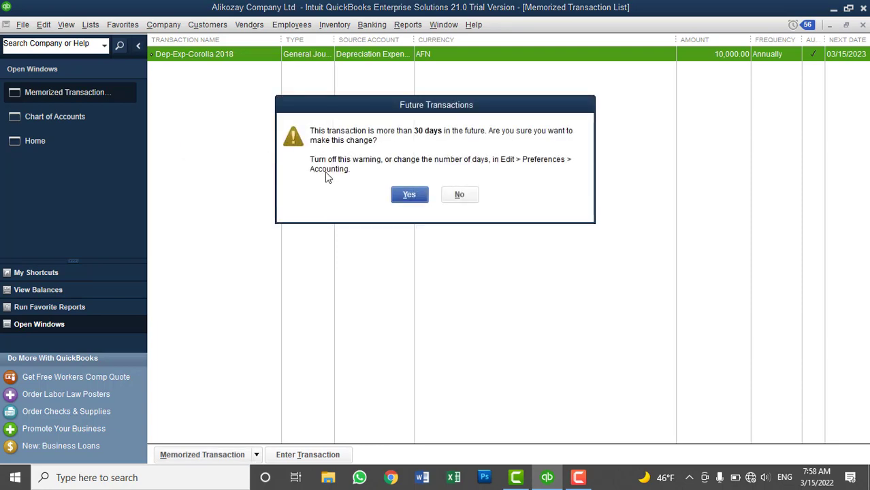
{"action": "left_click", "coordinate": [411, 194]}
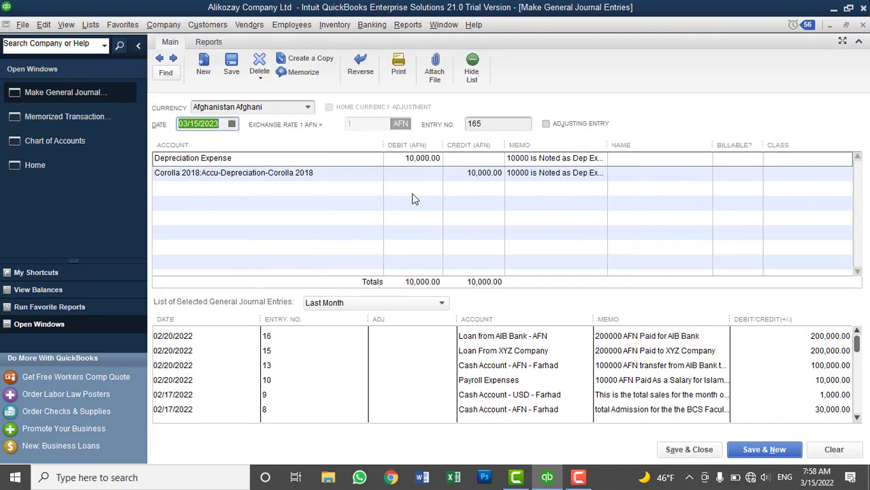
{"action": "left_click", "coordinate": [691, 453]}
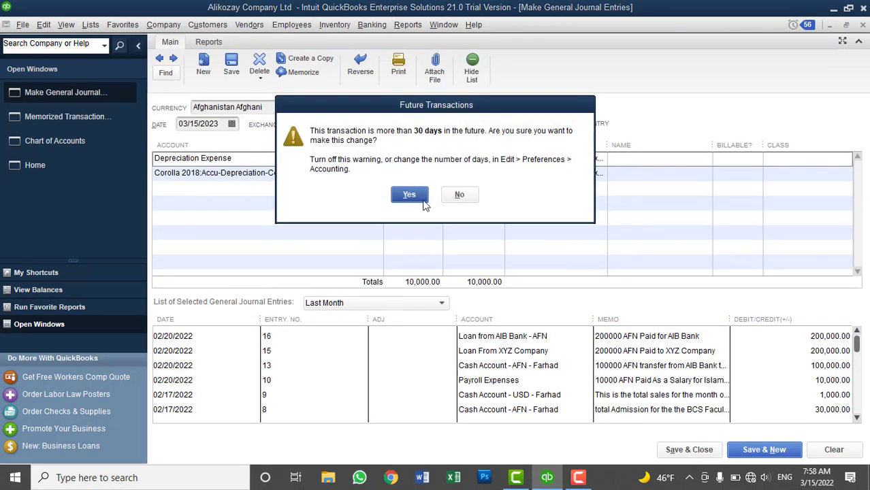
{"action": "left_click", "coordinate": [421, 201]}
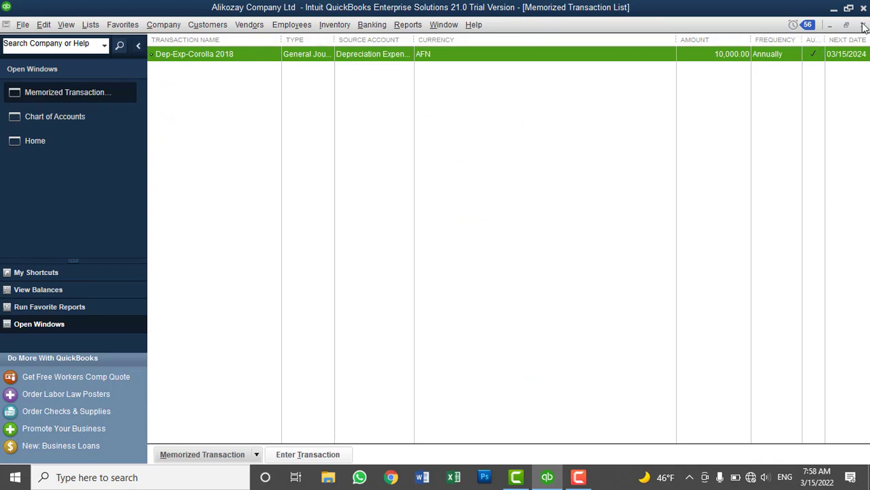
{"action": "left_click", "coordinate": [862, 25]}
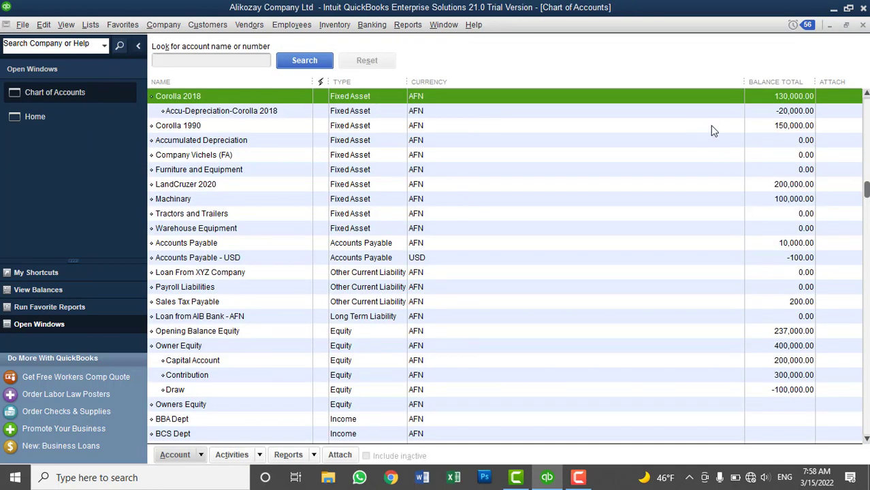
Step: Review an all-dates Profit & Loss Standard report, then close it and the Chart of Accounts
{"action": "scroll", "coordinate": [854, 155], "scroll_direction": "up", "scroll_amount": 2}
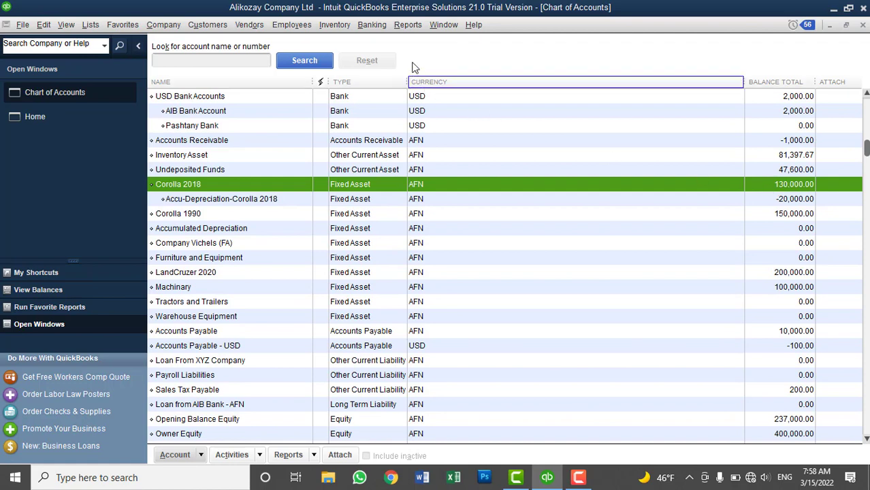
{"action": "left_click", "coordinate": [408, 24]}
{"action": "mouse_move", "coordinate": [472, 179]}
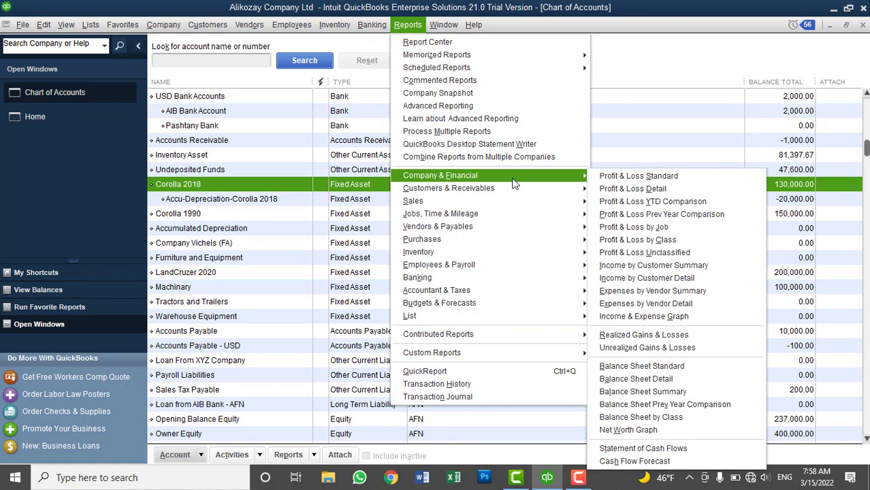
{"action": "left_click", "coordinate": [623, 177]}
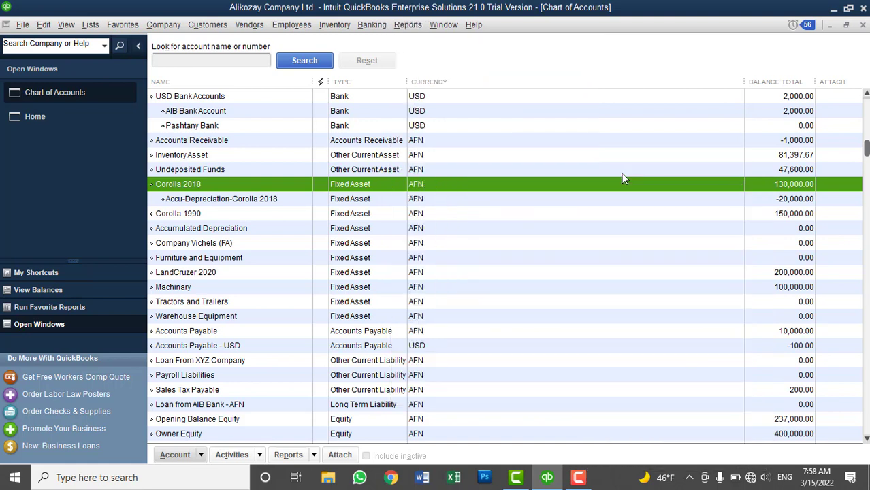
{"action": "key", "text": "a"}
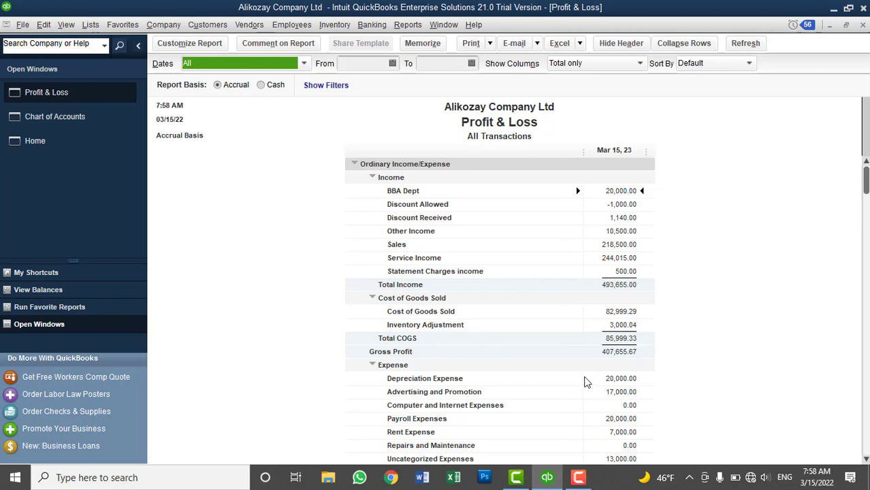
{"action": "left_click", "coordinate": [863, 25]}
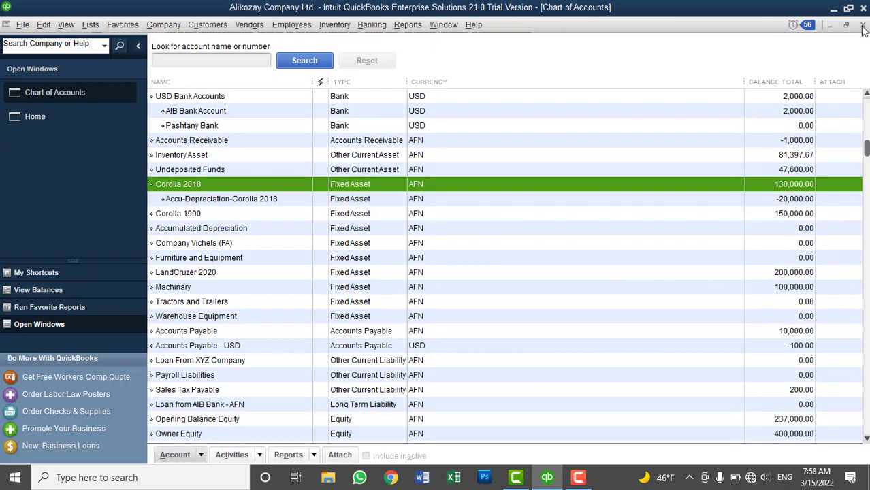
{"action": "left_click", "coordinate": [863, 25]}
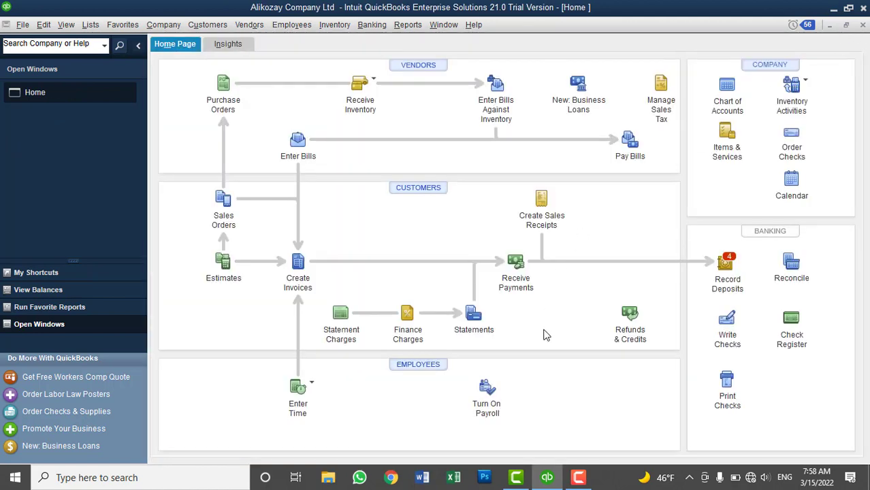
Step: Open the Fixed Asset Item List and bring up the actions for Corolla 1990
{"action": "left_click", "coordinate": [141, 23]}
{"action": "left_click", "coordinate": [163, 25]}
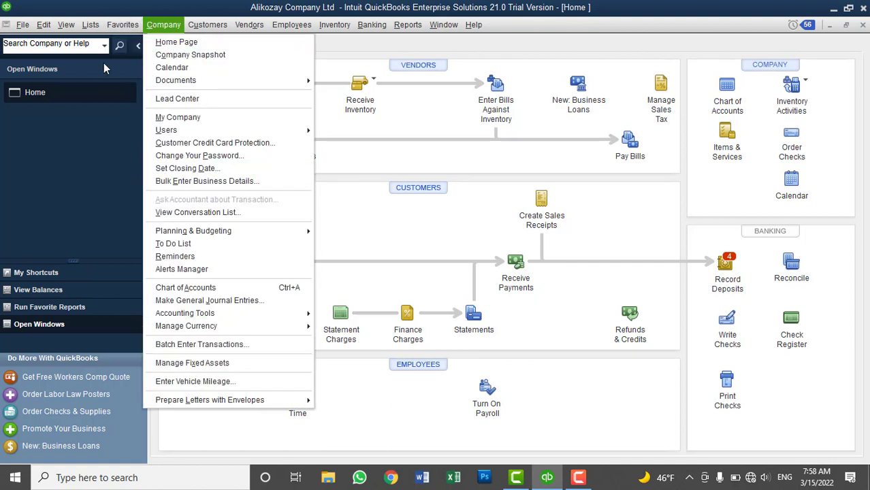
{"action": "mouse_move", "coordinate": [95, 27]}
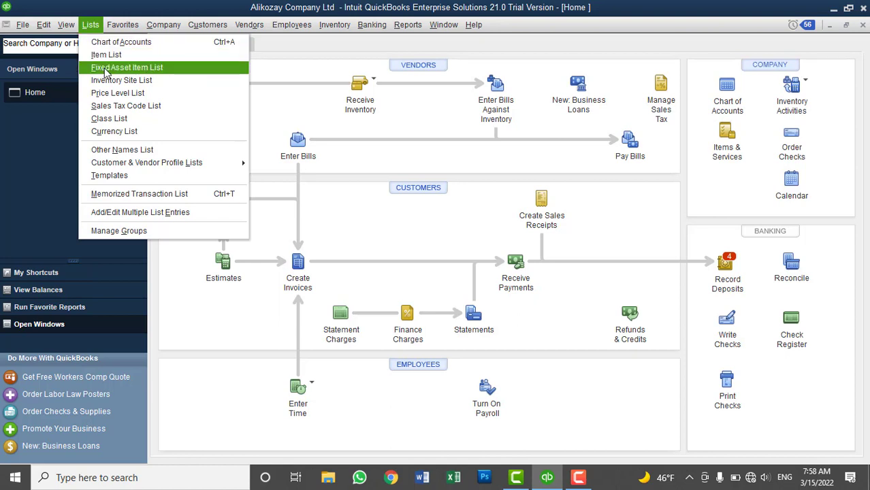
{"action": "left_click", "coordinate": [105, 68]}
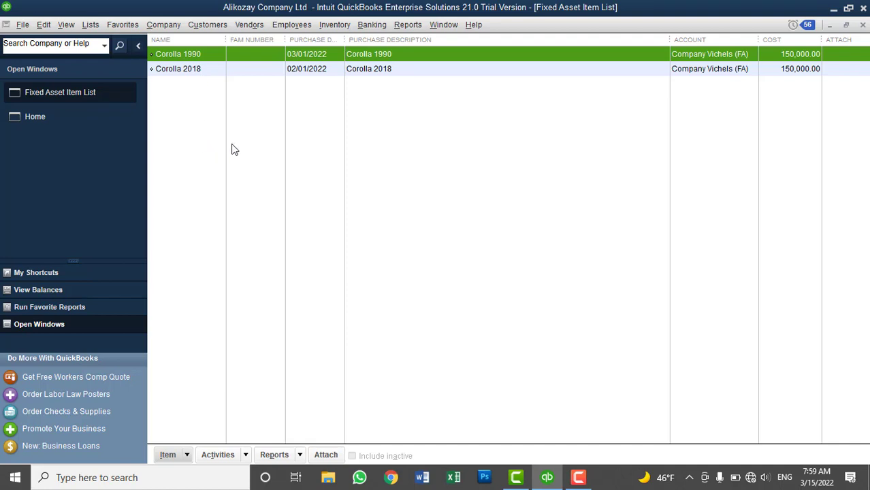
{"action": "right_click", "coordinate": [192, 55]}
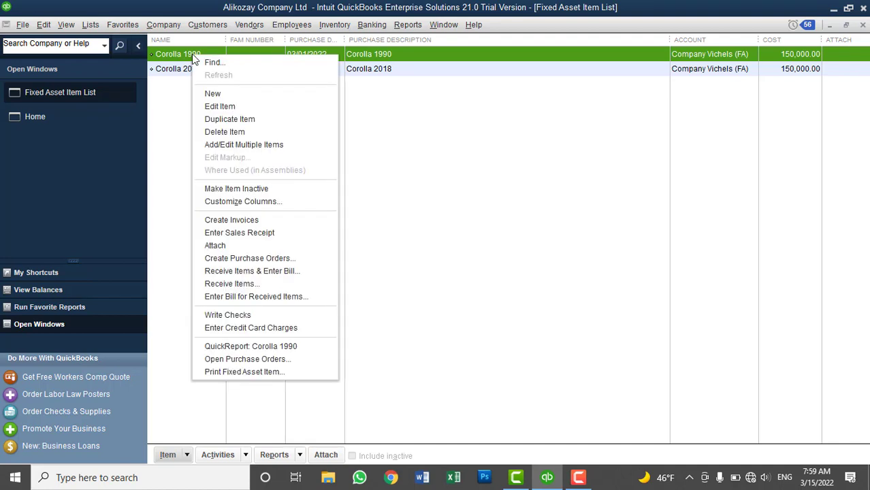
Step: Assign the Corolla 1990 asset account to the Corolla 1990 item
{"action": "left_click", "coordinate": [220, 106]}
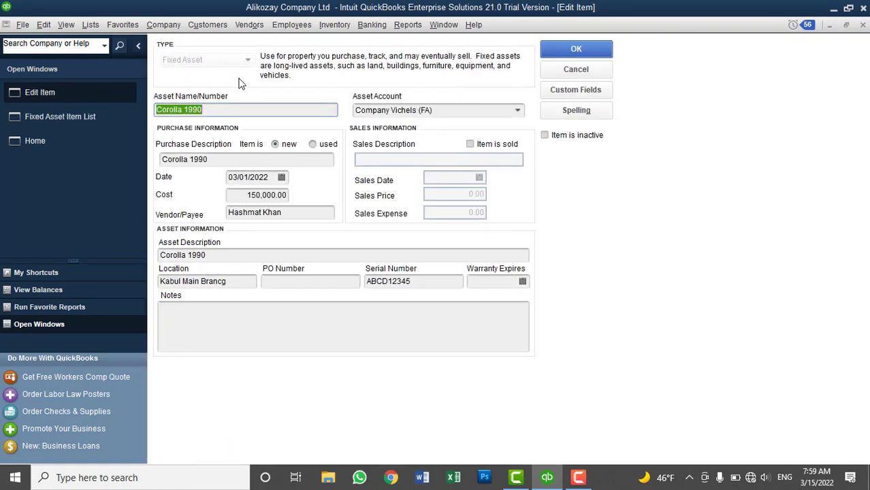
{"action": "left_click", "coordinate": [516, 110]}
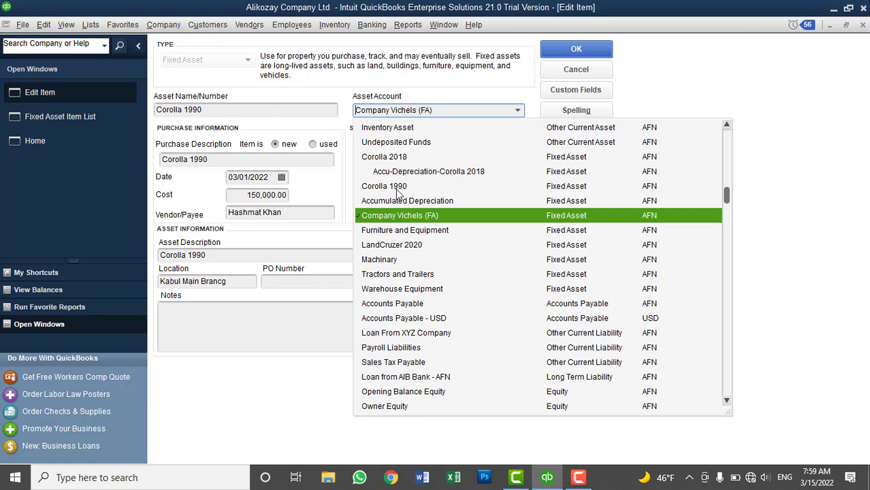
{"action": "left_click", "coordinate": [399, 187]}
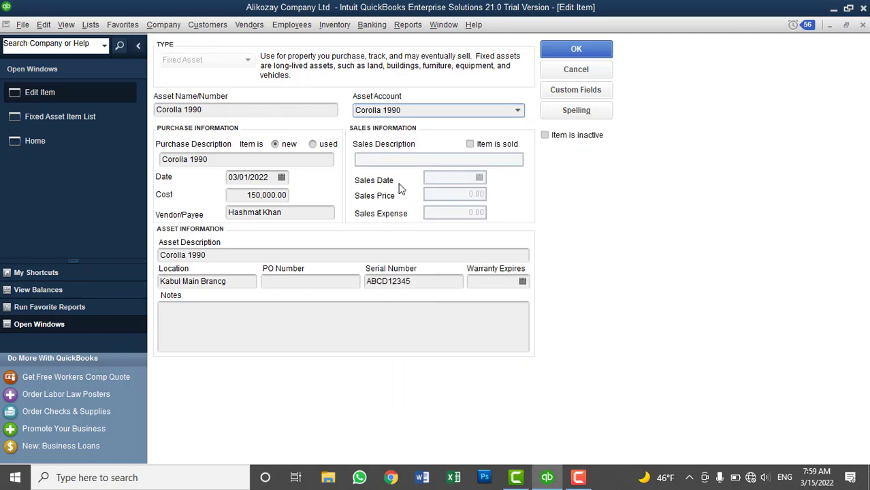
Step: Try selling it at 130,000.00 on 03/08/2022, then untick Item is sold and close
{"action": "left_click", "coordinate": [249, 196]}
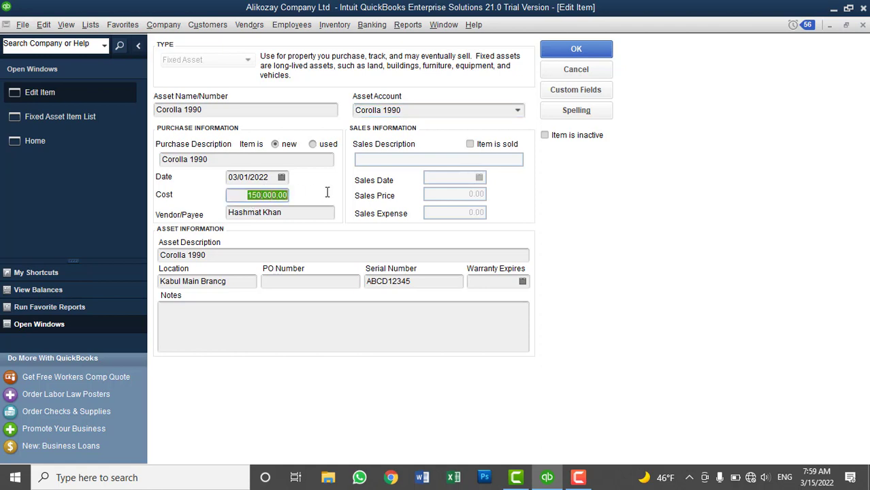
{"action": "left_click", "coordinate": [494, 146]}
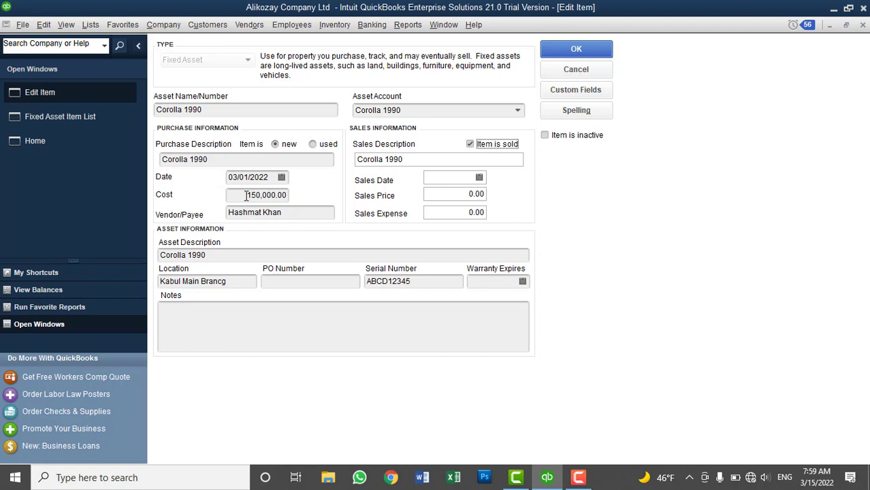
{"action": "left_click", "coordinate": [461, 195]}
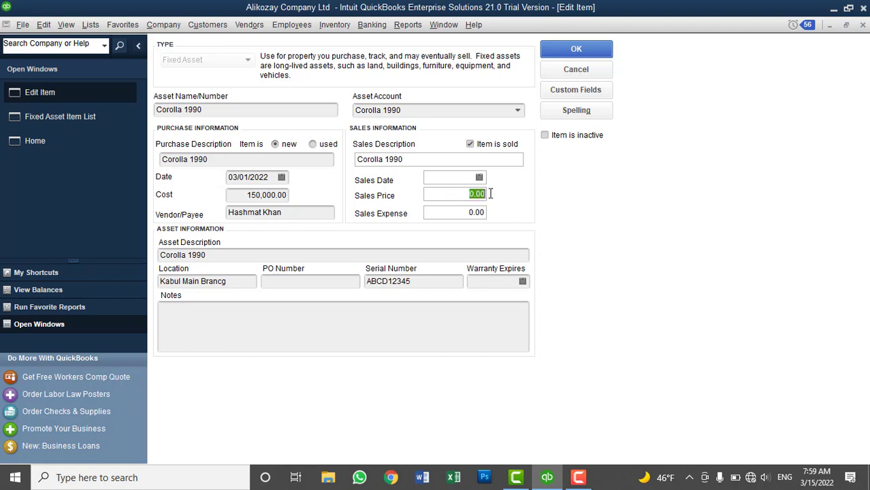
{"action": "type", "text": "130,00"}
{"action": "left_click", "coordinate": [465, 212]}
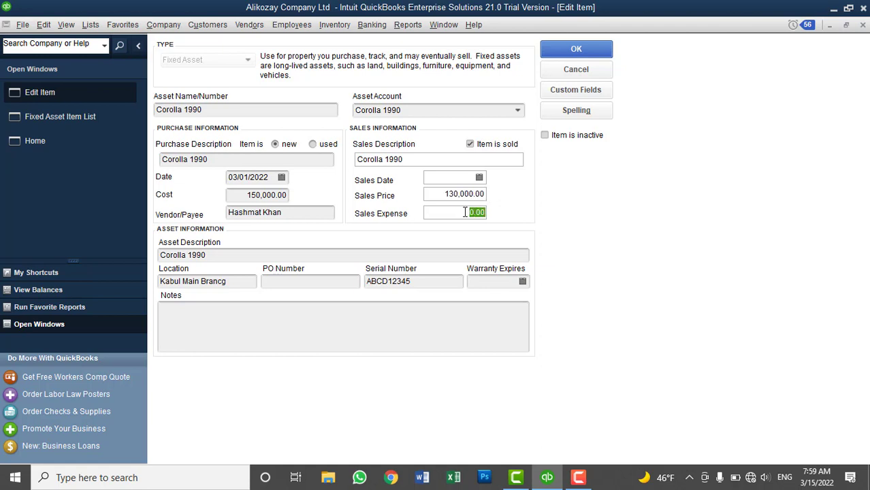
{"action": "left_click", "coordinate": [481, 177]}
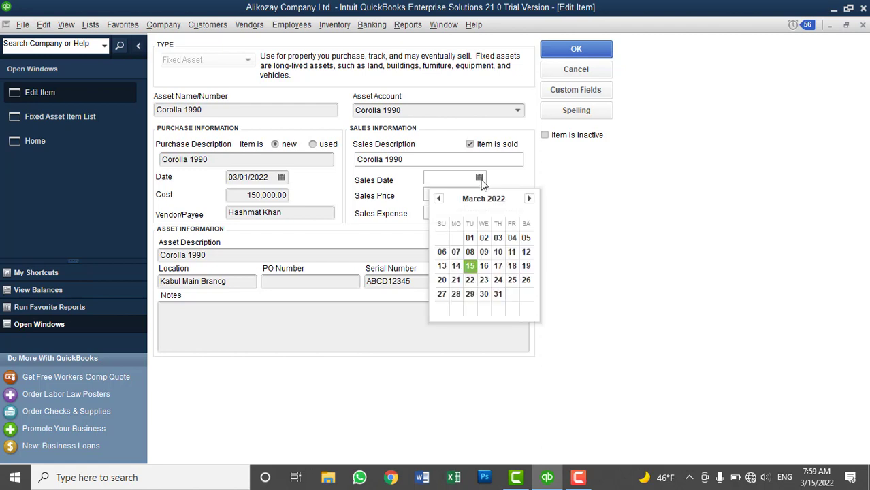
{"action": "left_click", "coordinate": [471, 252]}
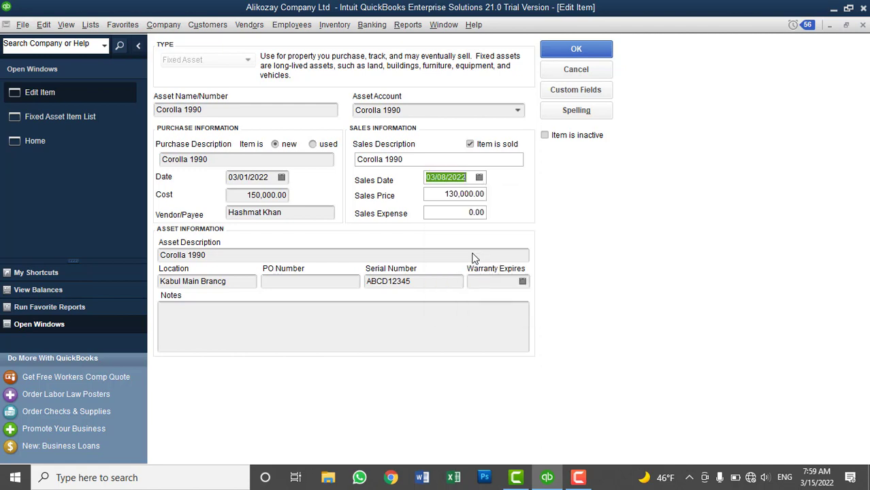
{"action": "left_click", "coordinate": [469, 144]}
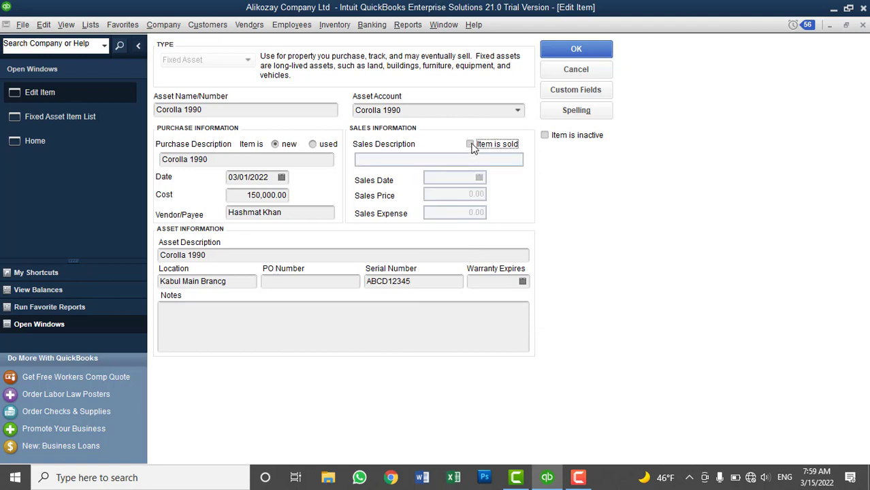
{"action": "left_click", "coordinate": [570, 70]}
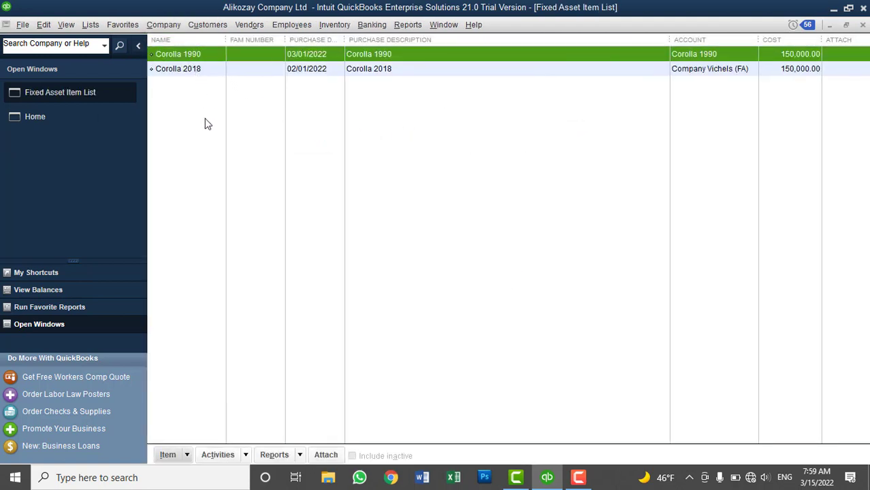
Step: Close the Fixed Asset Item List and launch Company > Manage Fixed Assets
{"action": "left_click", "coordinate": [169, 27]}
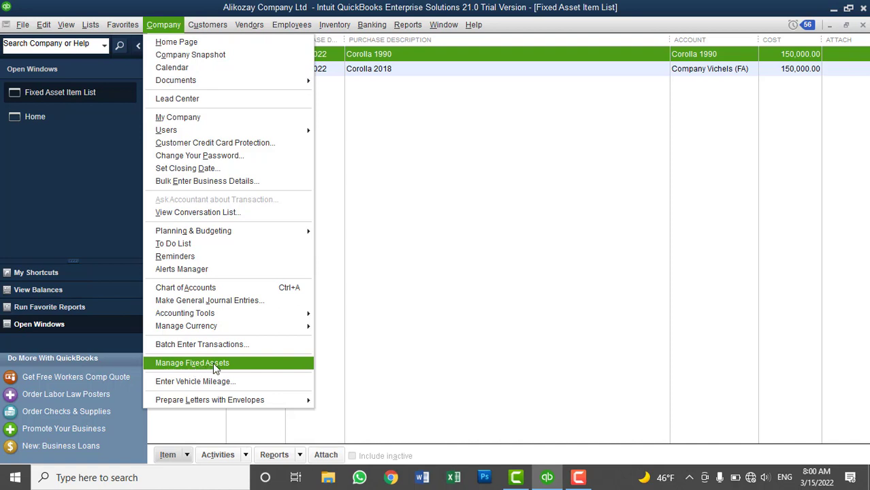
{"action": "key", "text": "Escape"}
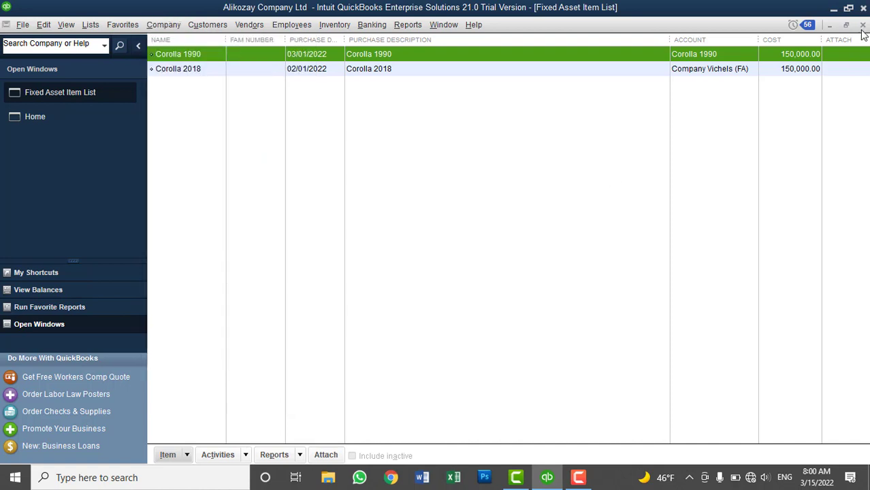
{"action": "left_click", "coordinate": [863, 25]}
{"action": "left_click", "coordinate": [164, 24]}
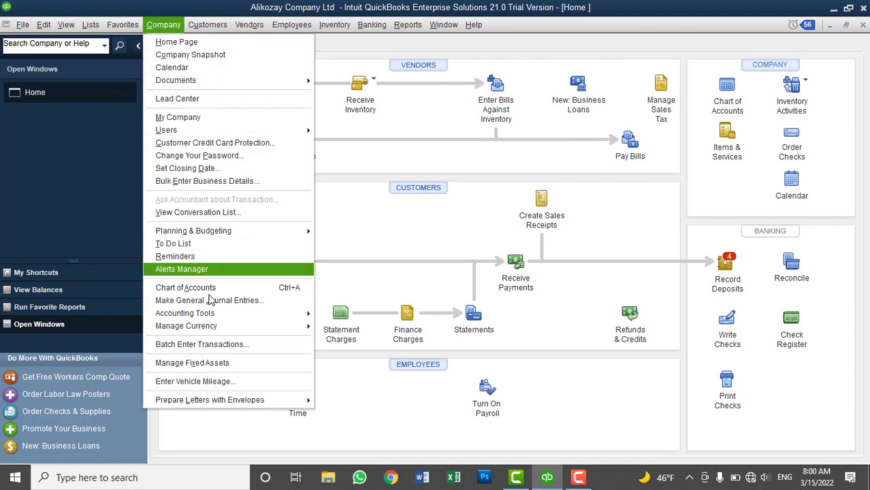
{"action": "left_click", "coordinate": [247, 363]}
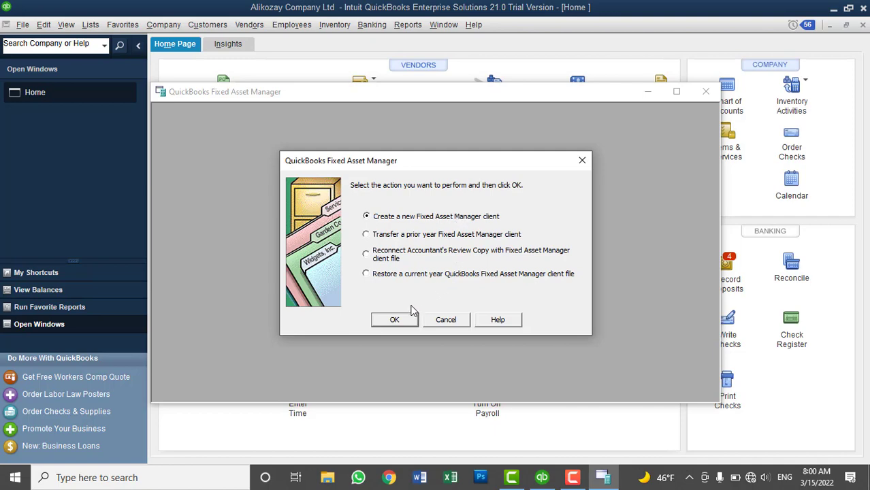
Step: Create a new Fixed Asset Manager client with a 02/01/2022 beginning of year
{"action": "left_click", "coordinate": [395, 318]}
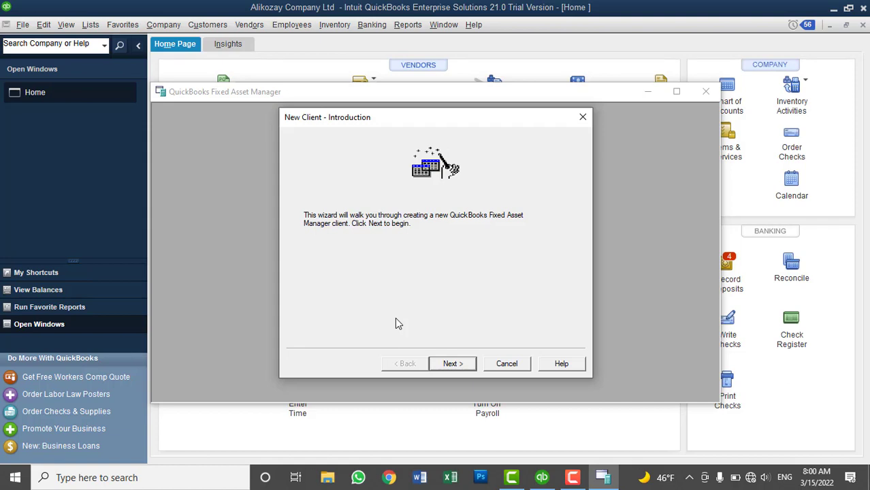
{"action": "left_click", "coordinate": [453, 365]}
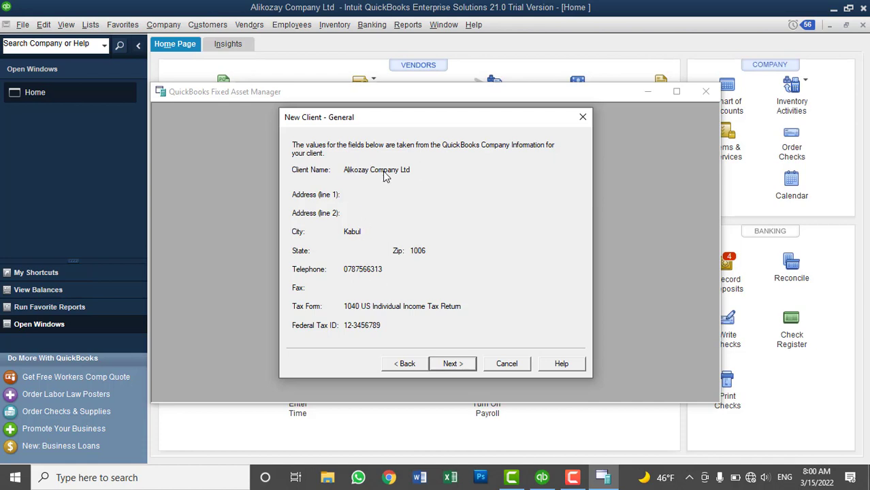
{"action": "left_click", "coordinate": [457, 365]}
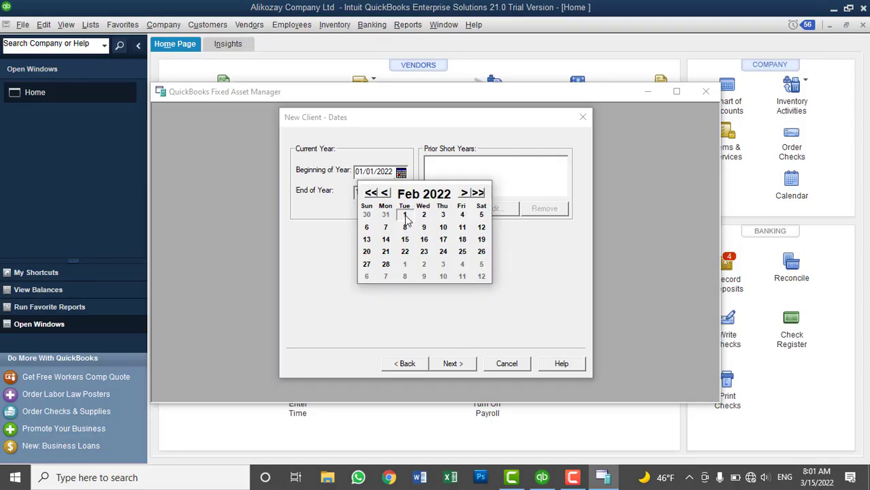
{"action": "left_click", "coordinate": [400, 219]}
{"action": "left_click", "coordinate": [465, 368]}
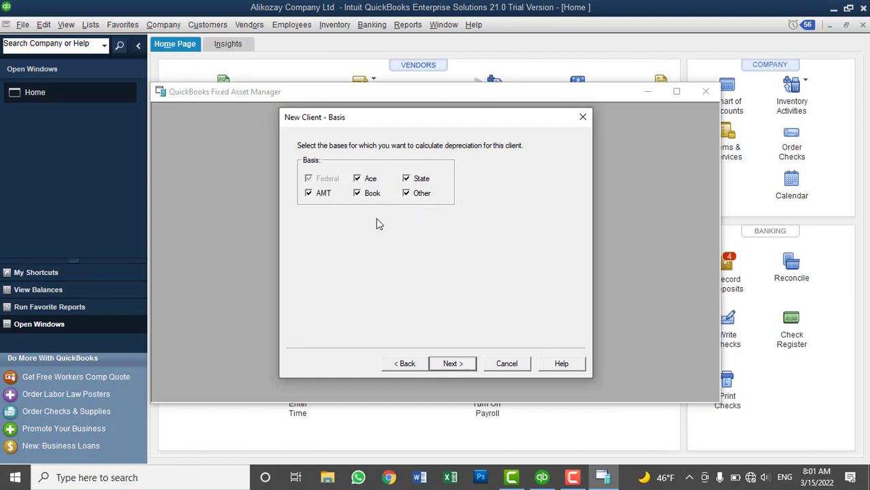
Step: Toggle the depreciation bases, leaving them all selected, and accept the default methods
{"action": "left_click", "coordinate": [367, 180]}
{"action": "left_click", "coordinate": [407, 179]}
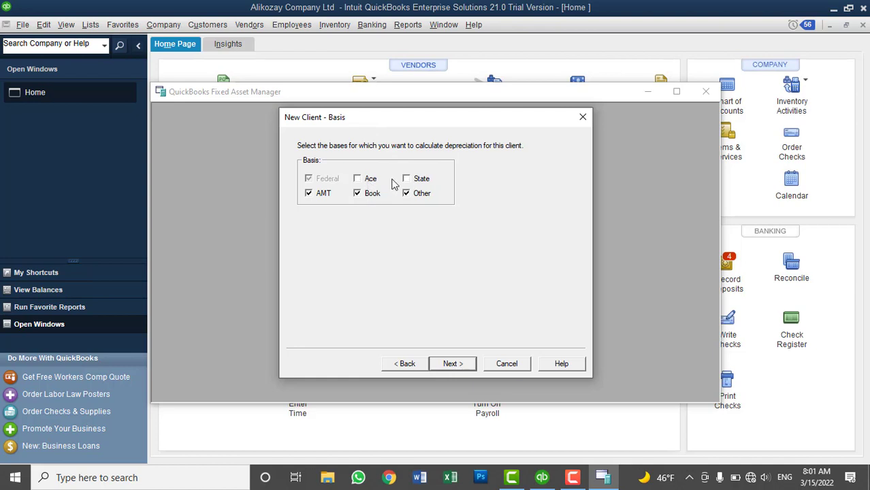
{"action": "left_click", "coordinate": [323, 196]}
{"action": "left_click", "coordinate": [373, 197]}
{"action": "left_click", "coordinate": [414, 195]}
{"action": "left_click", "coordinate": [408, 179]}
{"action": "left_click", "coordinate": [379, 181]}
{"action": "left_click", "coordinate": [363, 196]}
{"action": "left_click", "coordinate": [449, 365]}
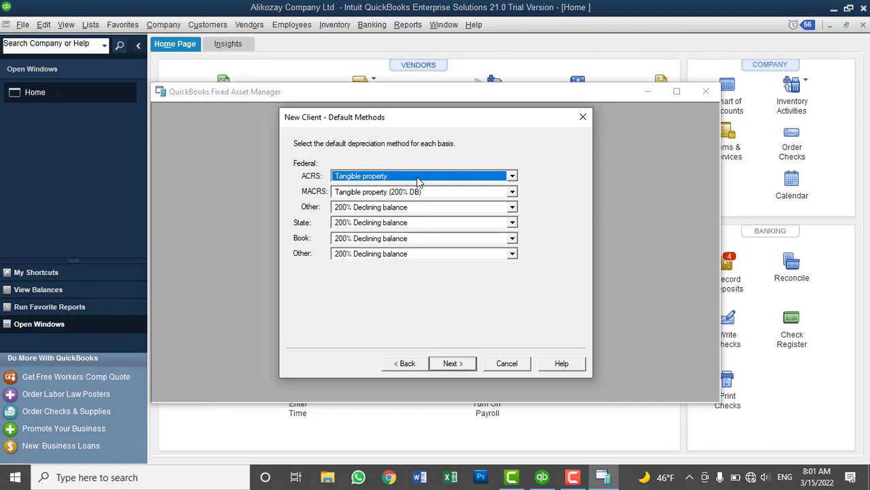
{"action": "left_click", "coordinate": [452, 364]}
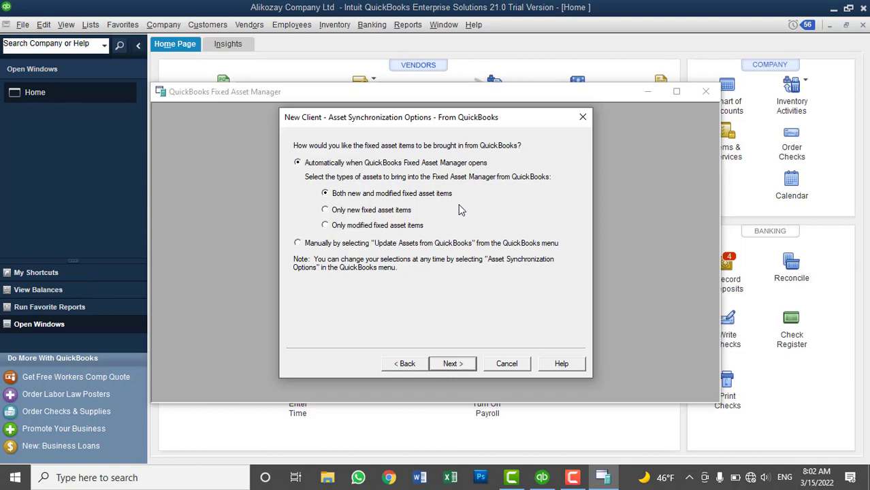
Step: Keep importing both new and modified items from QuickBooks automatically
{"action": "left_click", "coordinate": [372, 215]}
{"action": "left_click", "coordinate": [364, 226]}
{"action": "left_click", "coordinate": [324, 245]}
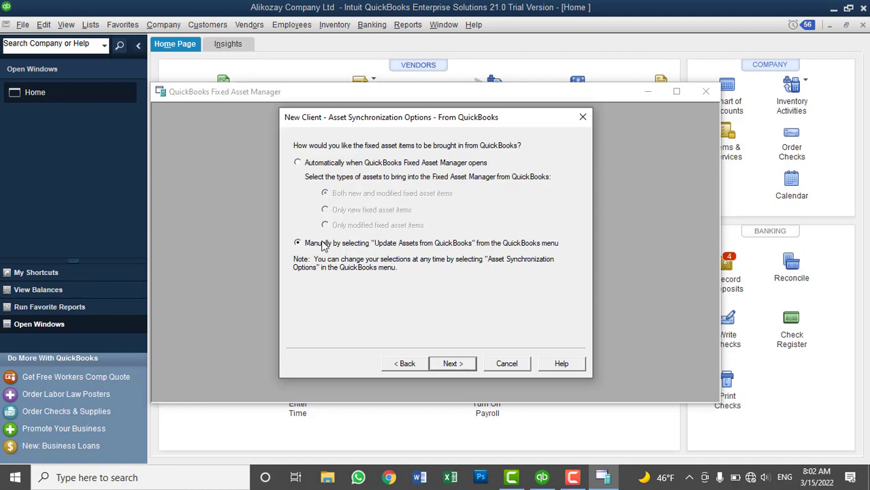
{"action": "left_click", "coordinate": [345, 166]}
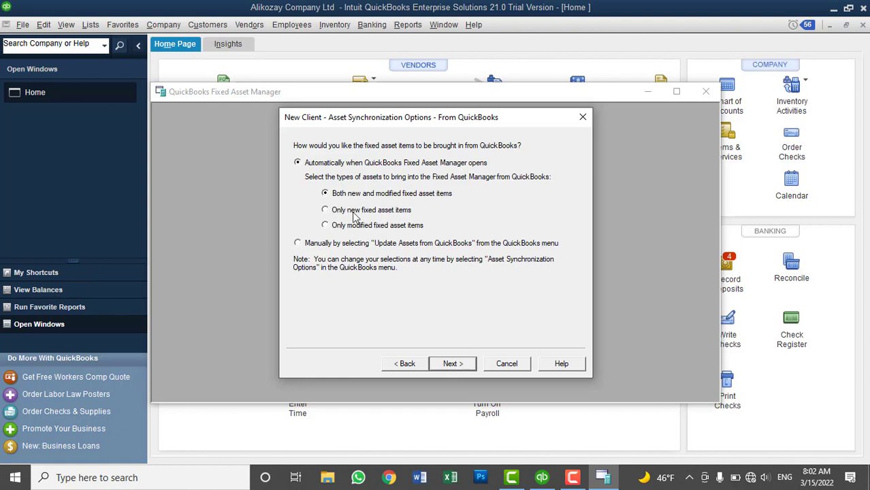
{"action": "left_click", "coordinate": [450, 365]}
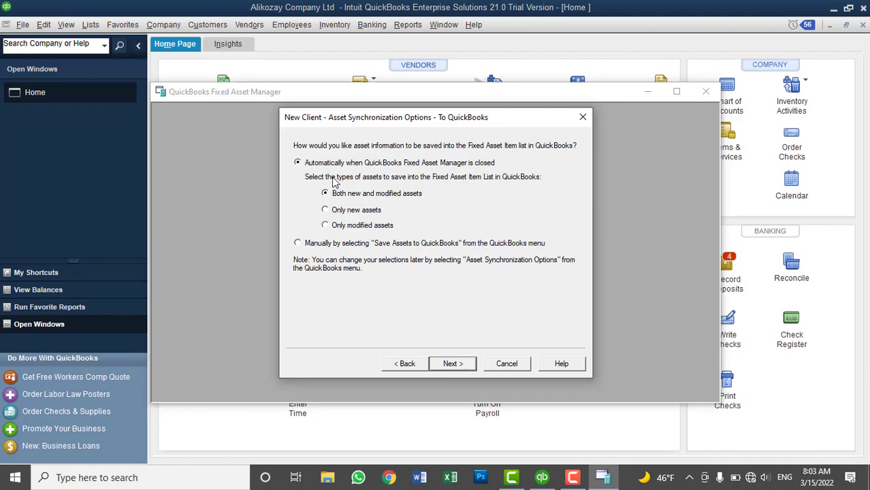
Step: Keep saving assets to QuickBooks automatically on close
{"action": "left_click", "coordinate": [333, 246]}
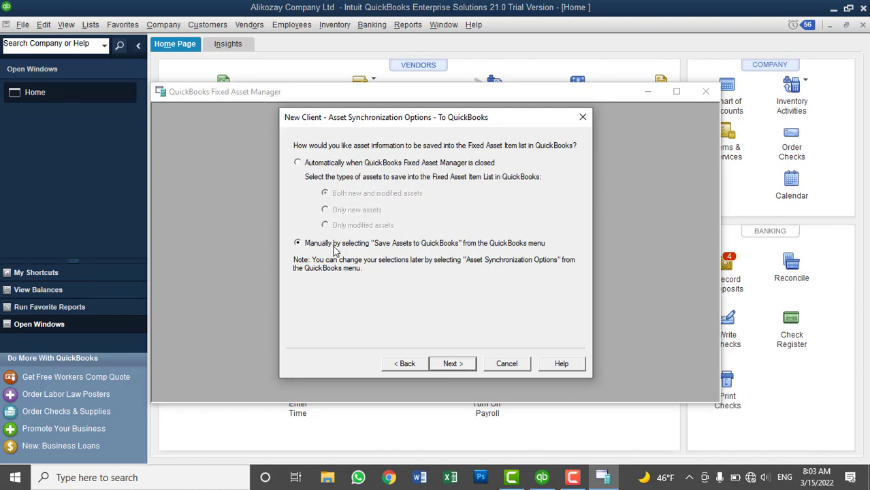
{"action": "left_click", "coordinate": [336, 167]}
{"action": "left_click", "coordinate": [454, 364]}
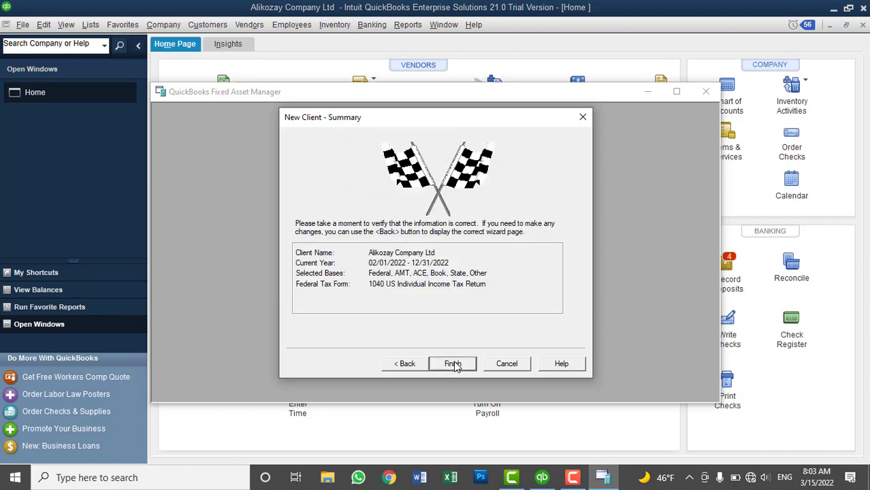
Step: Finish the new client and review the Corolla 1990 and Corolla 2018 synchronization log entries
{"action": "left_click", "coordinate": [453, 365]}
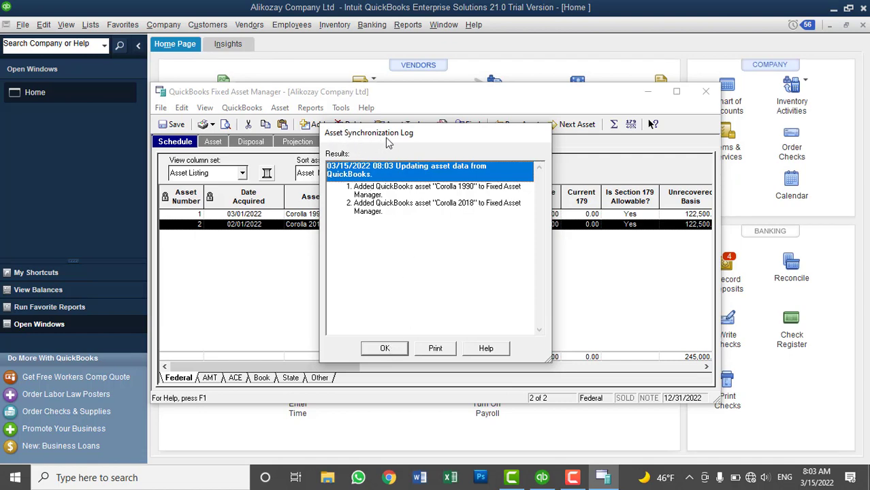
{"action": "left_click", "coordinate": [379, 194]}
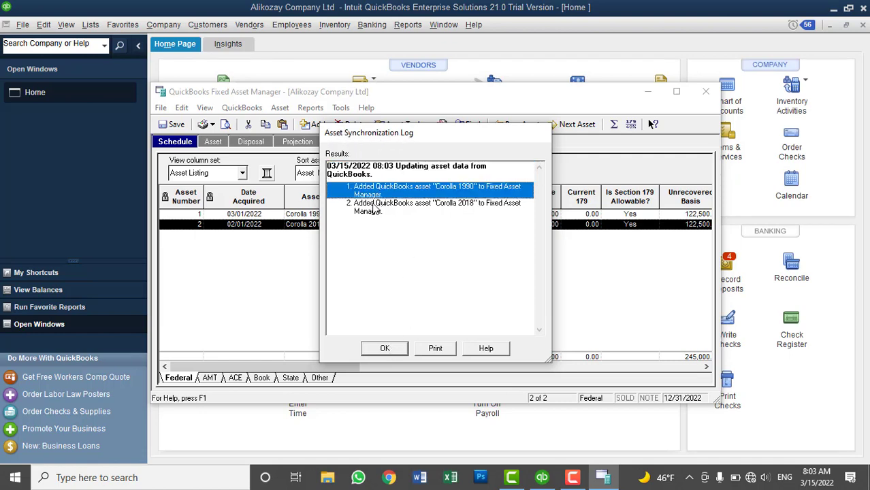
{"action": "left_click", "coordinate": [372, 213]}
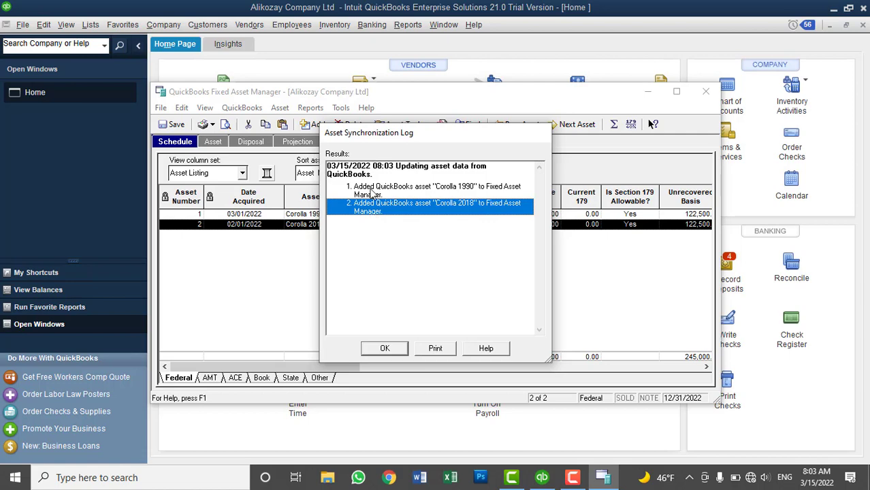
{"action": "left_click", "coordinate": [372, 194]}
{"action": "left_click", "coordinate": [441, 211]}
{"action": "left_click", "coordinate": [393, 349]}
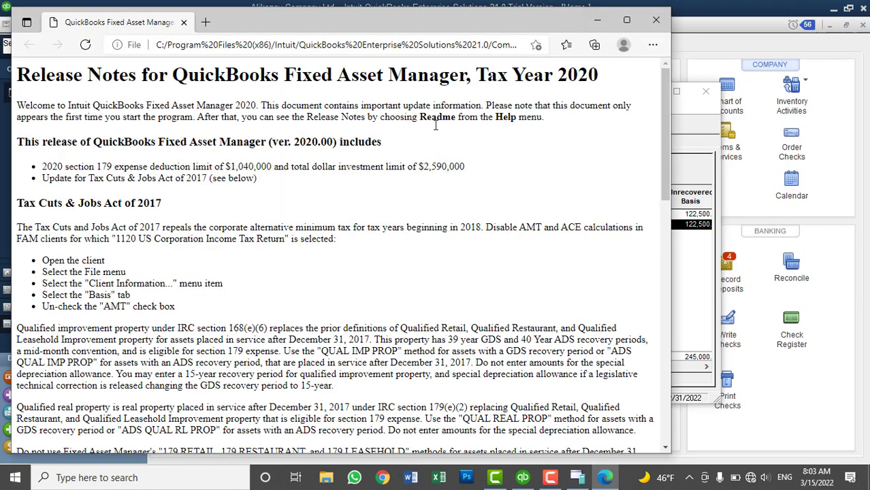
{"action": "scroll", "coordinate": [440, 230], "scroll_direction": "down", "scroll_amount": 5}
{"action": "scroll", "coordinate": [439, 229], "scroll_direction": "down", "scroll_amount": 10}
Step: Close the release notes, maximize Fixed Asset Manager and open Corolla 2018's Asset form
{"action": "left_click", "coordinate": [656, 20]}
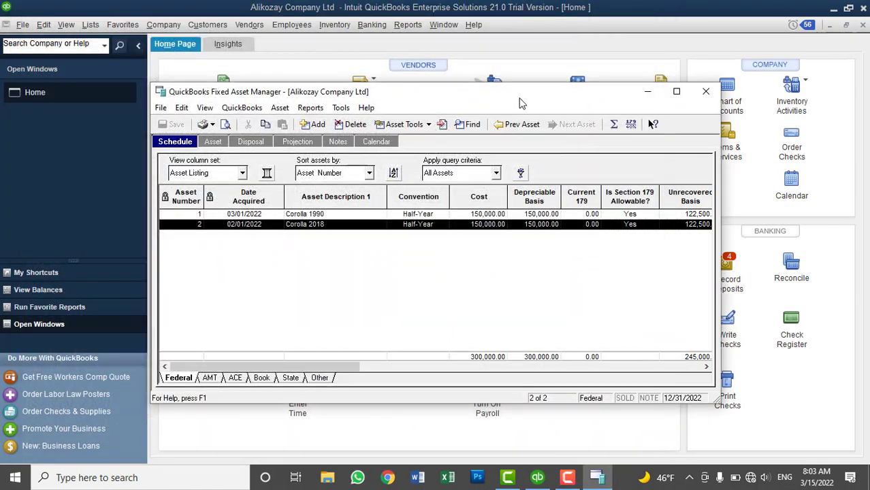
{"action": "double_click", "coordinate": [517, 92]}
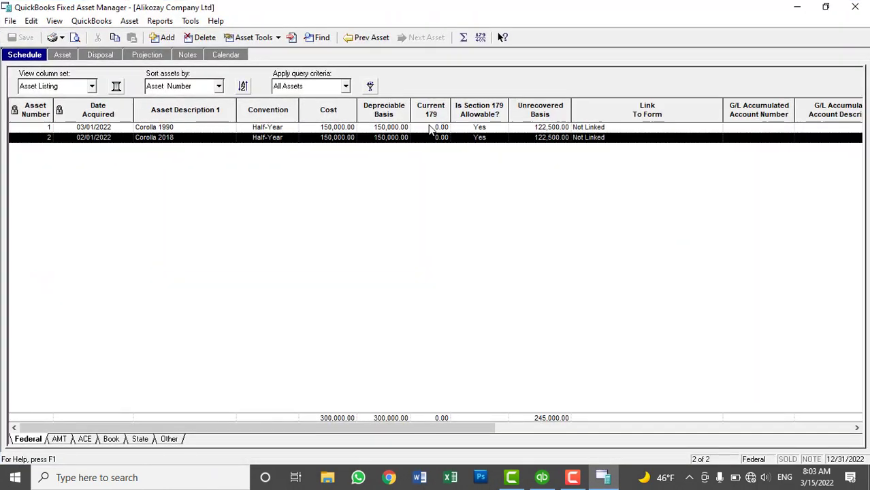
{"action": "left_click", "coordinate": [85, 129]}
{"action": "left_click", "coordinate": [85, 137]}
{"action": "left_click", "coordinate": [63, 56]}
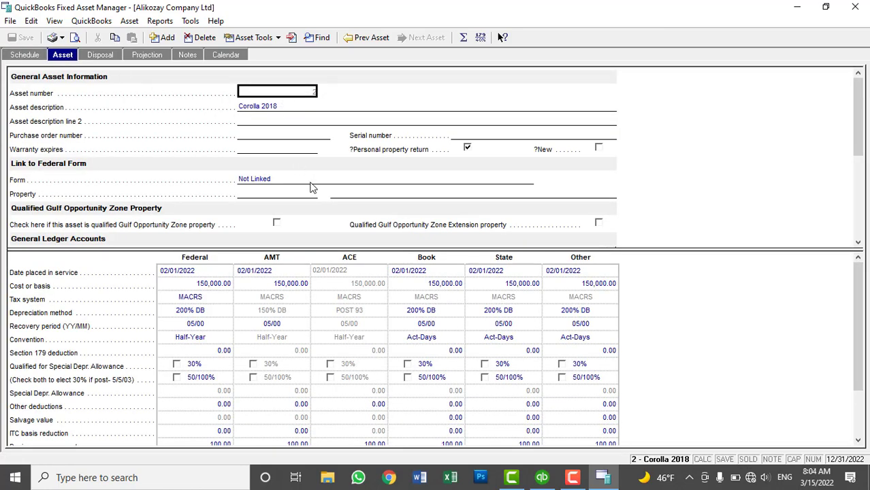
{"action": "scroll", "coordinate": [341, 280], "scroll_direction": "down", "scroll_amount": 3}
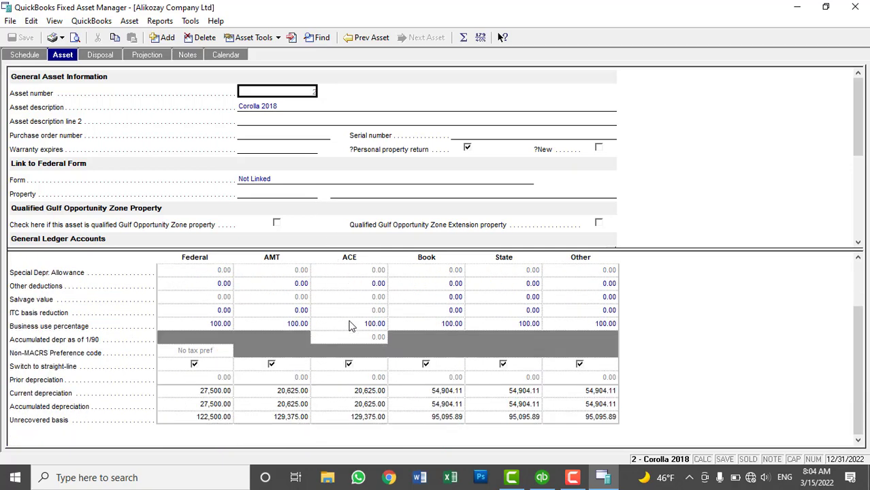
{"action": "scroll", "coordinate": [351, 326], "scroll_direction": "up", "scroll_amount": 3}
Step: Look over the asset commands and detail fields, then close Fixed Asset Manager, saving to QuickBooks
{"action": "left_click", "coordinate": [91, 22]}
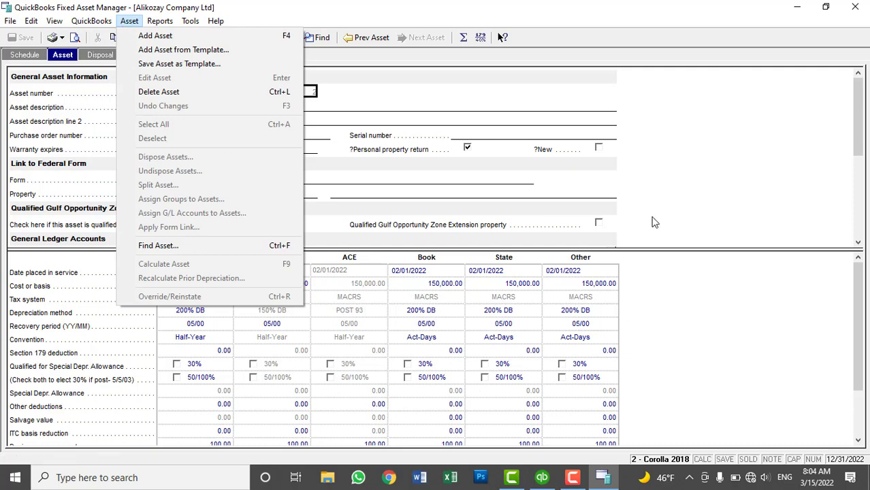
{"action": "left_click", "coordinate": [728, 166]}
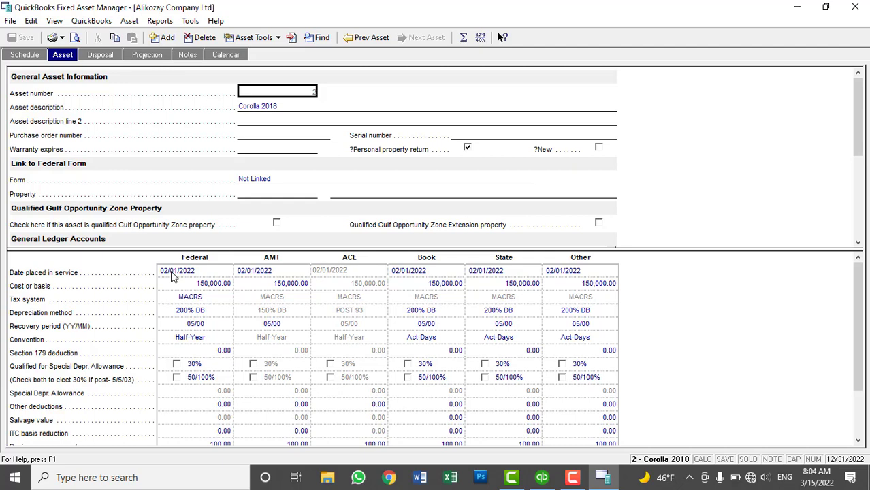
{"action": "left_click", "coordinate": [271, 122]}
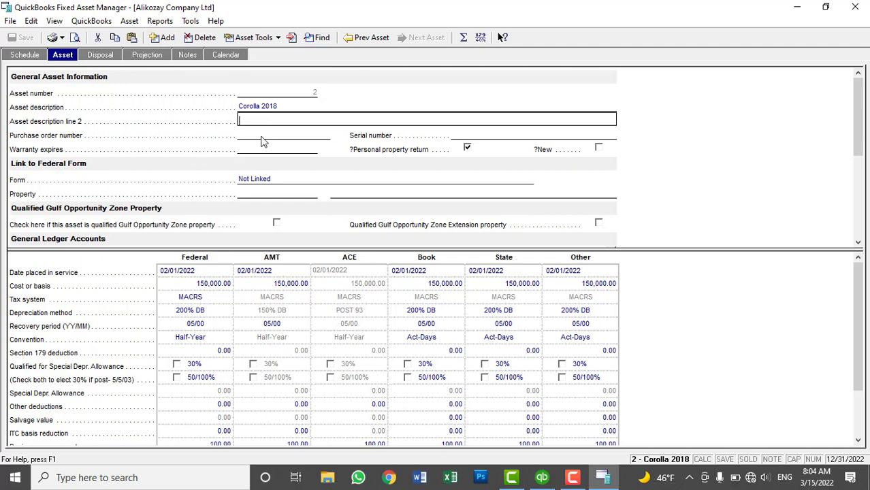
{"action": "left_click", "coordinate": [263, 140]}
{"action": "left_click", "coordinate": [266, 148]}
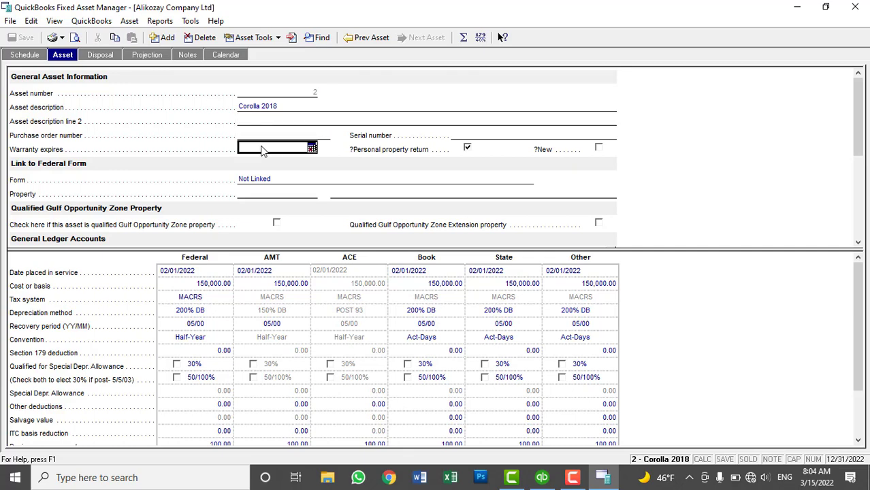
{"action": "scroll", "coordinate": [271, 156], "scroll_direction": "down", "scroll_amount": 3}
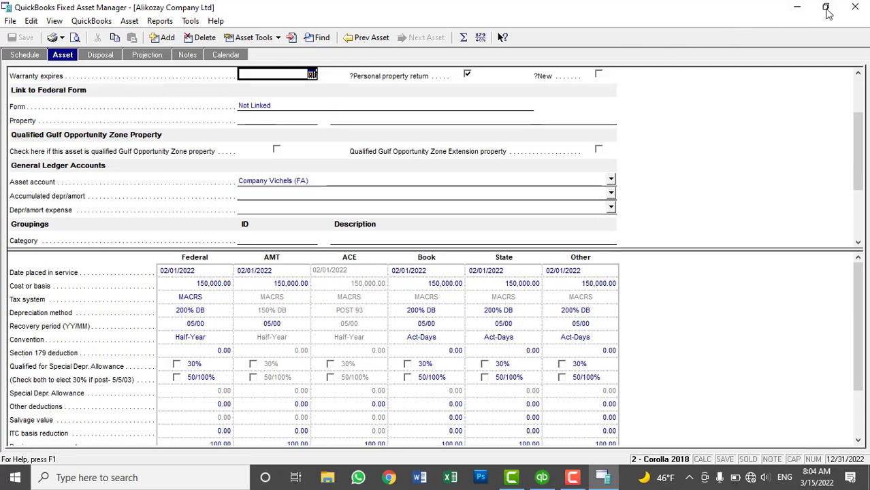
{"action": "left_click", "coordinate": [855, 9]}
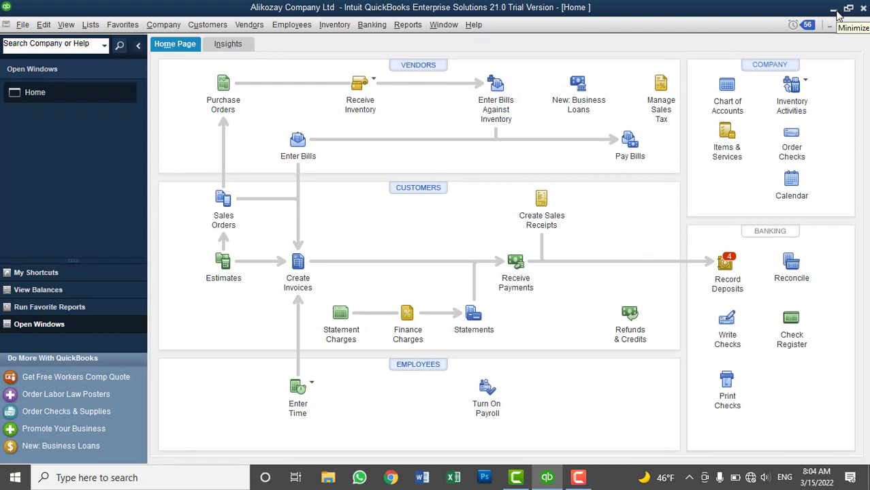
Step: Reopen Fixed Asset Manager from Company > Manage Fixed Assets
{"action": "left_click", "coordinate": [163, 24]}
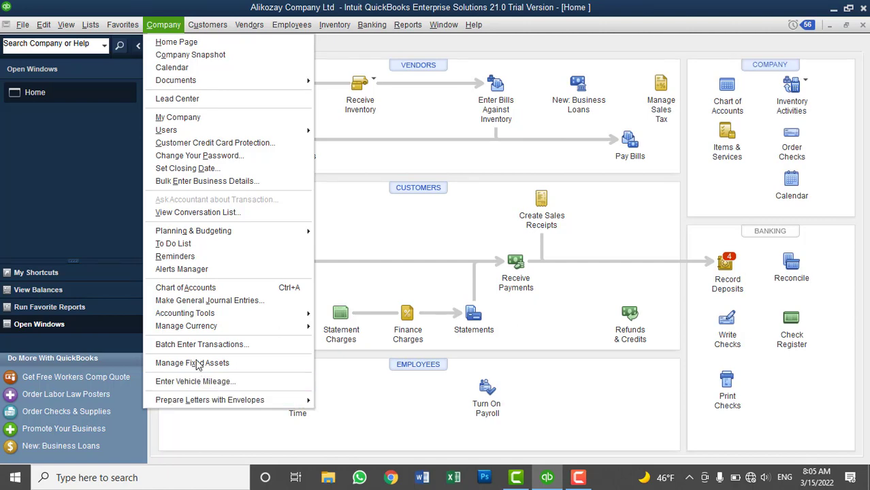
{"action": "mouse_move", "coordinate": [91, 22]}
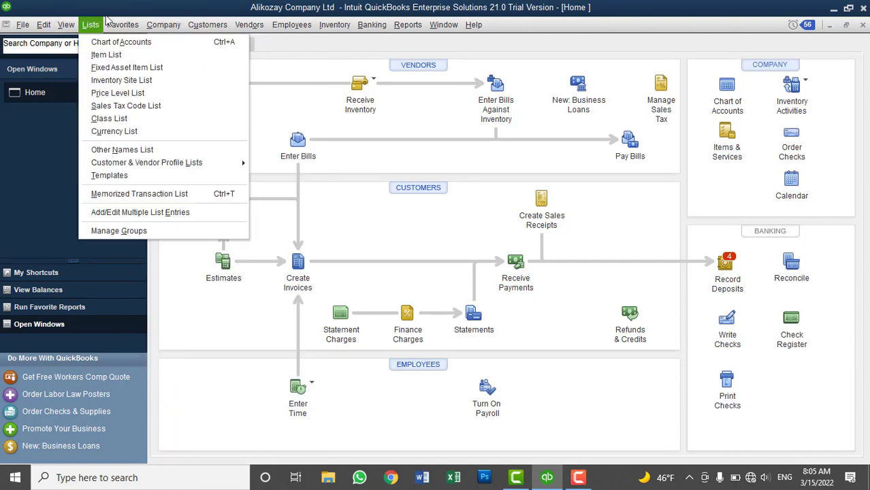
{"action": "mouse_move", "coordinate": [164, 25]}
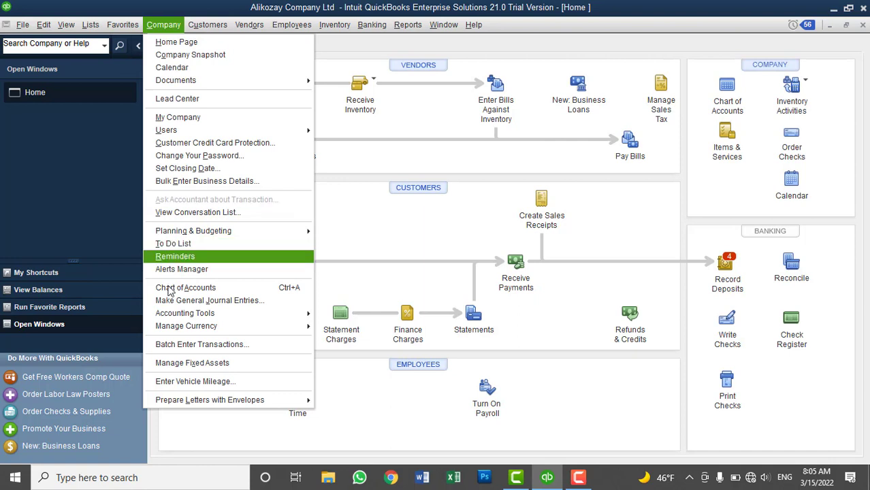
{"action": "left_click", "coordinate": [186, 364]}
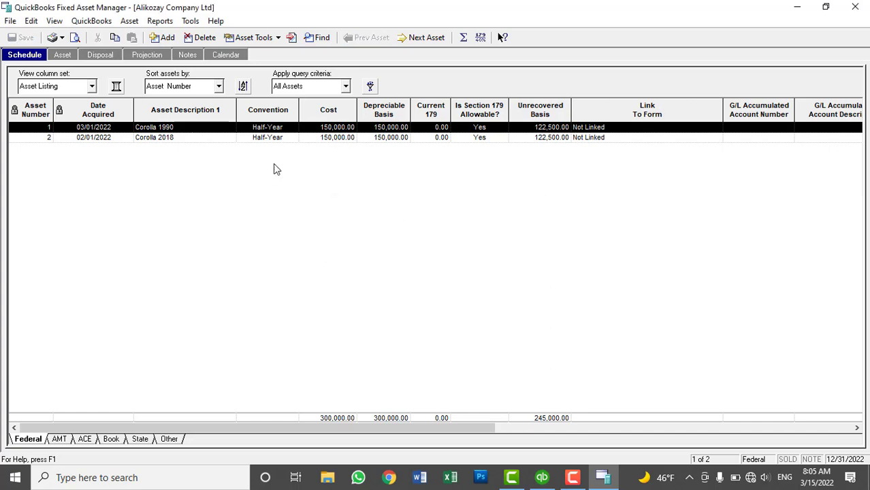
Step: Change asset 1's description from Corolla 1990 to Corolla 2000
{"action": "right_click", "coordinate": [199, 131]}
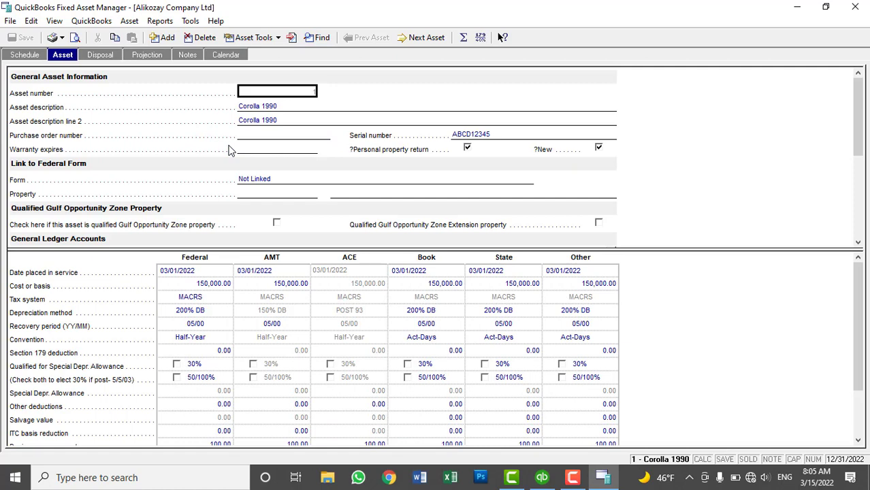
{"action": "left_click", "coordinate": [286, 107]}
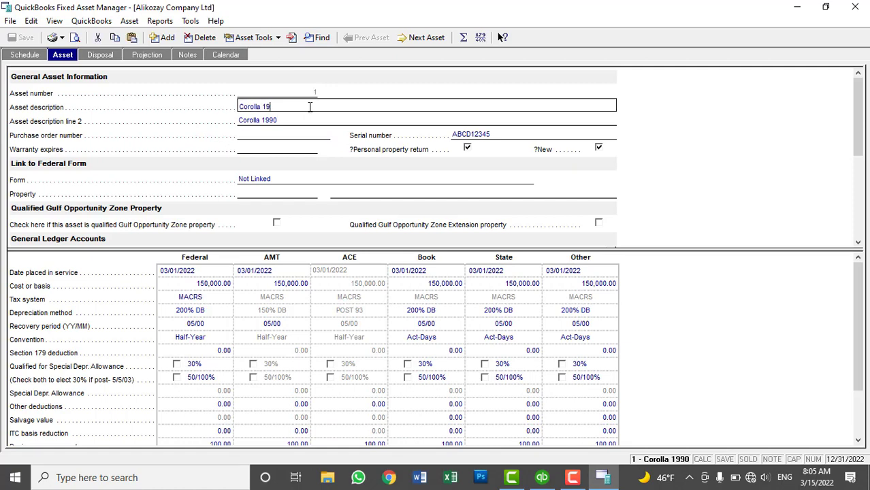
{"action": "type", "text": "2000"}
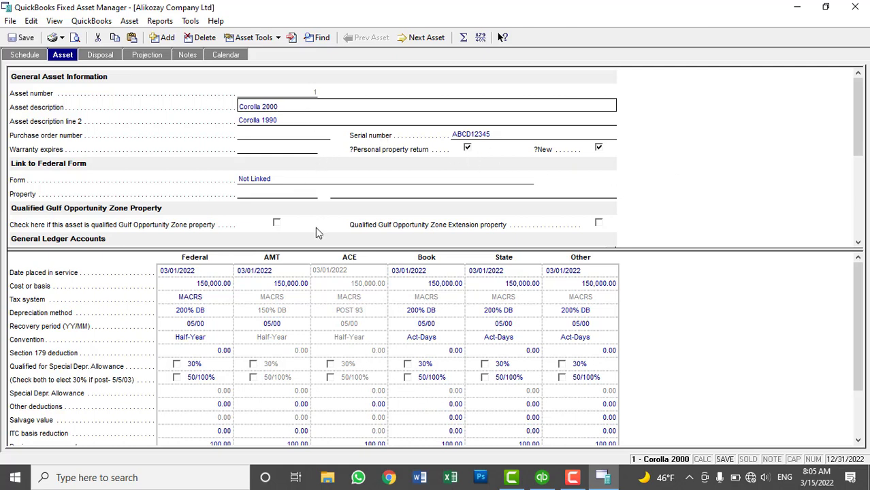
{"action": "scroll", "coordinate": [340, 165], "scroll_direction": "down", "scroll_amount": 1}
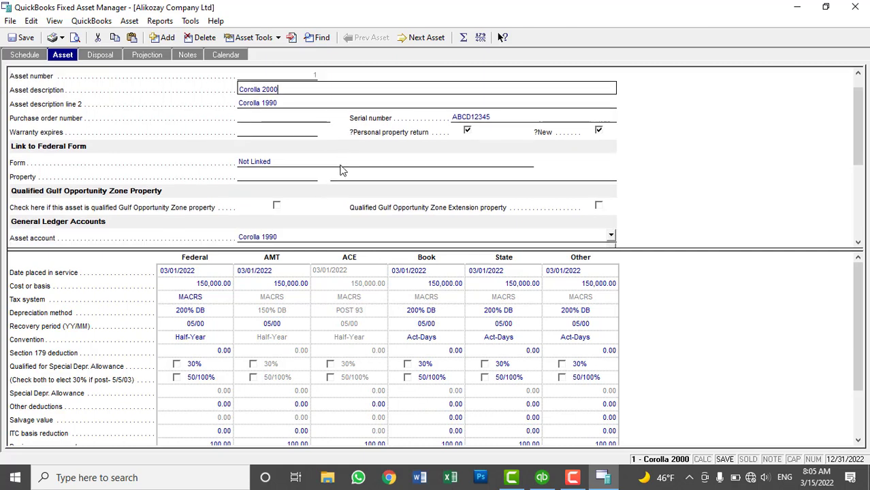
Step: Set warranty expiry to 03/20/2022, save the asset, and close to sync with QuickBooks
{"action": "left_click", "coordinate": [266, 134]}
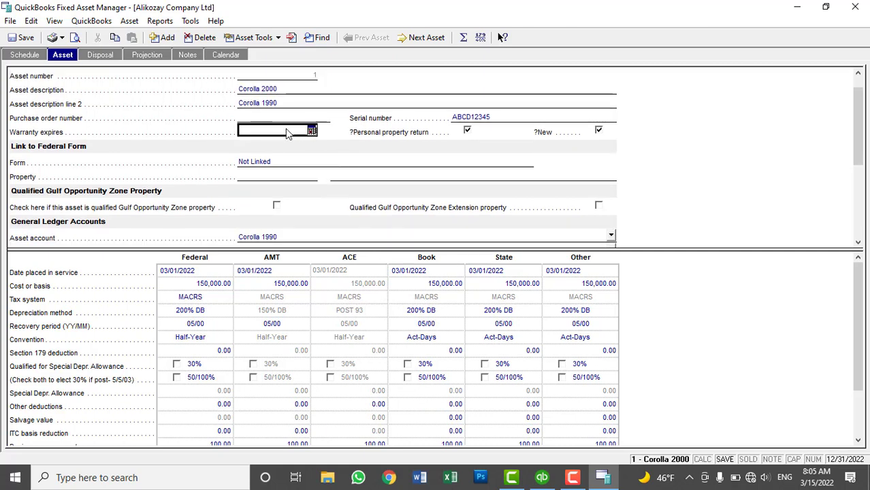
{"action": "left_click", "coordinate": [312, 130]}
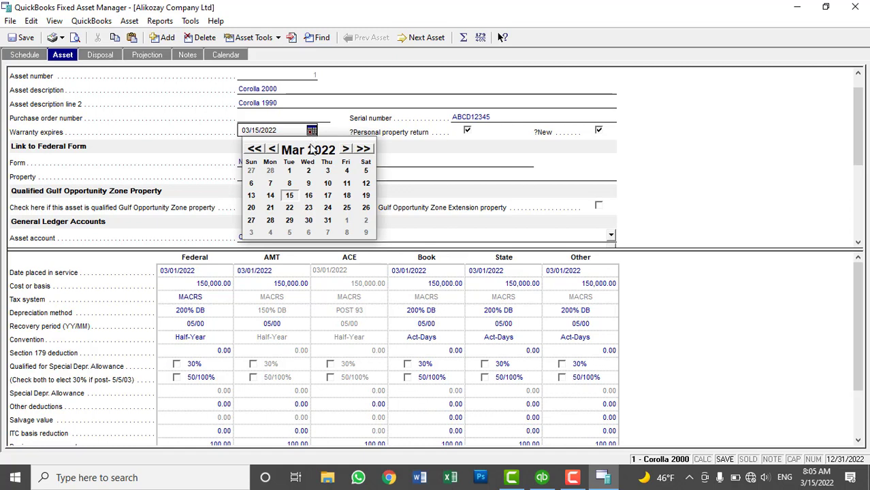
{"action": "left_click", "coordinate": [251, 210]}
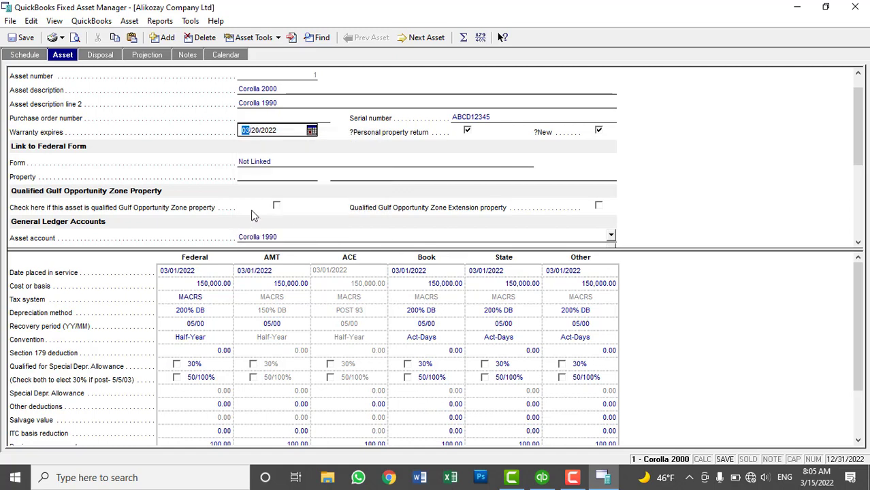
{"action": "left_click", "coordinate": [24, 39]}
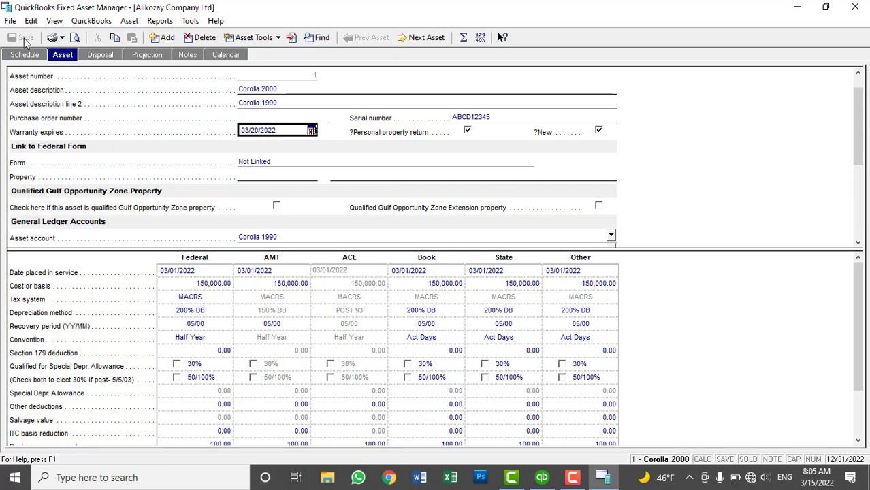
{"action": "left_click", "coordinate": [854, 12]}
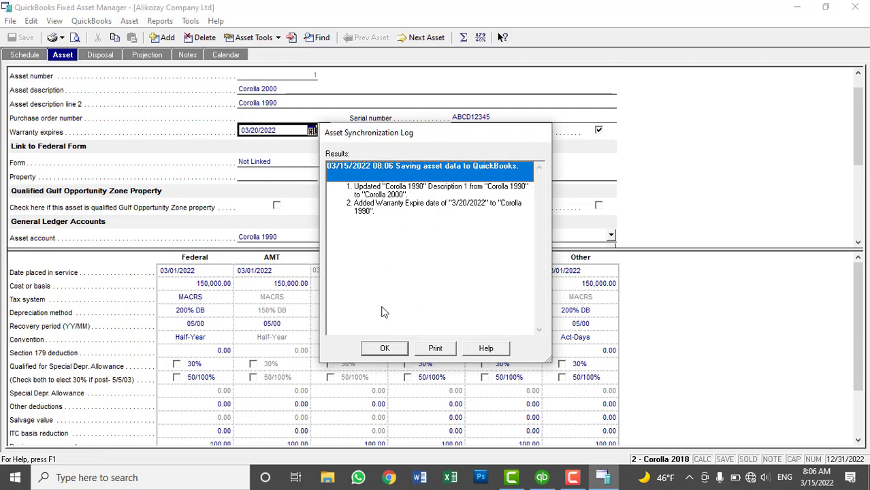
Step: Review the description and warranty entries in the sync log, then dismiss it
{"action": "left_click", "coordinate": [386, 194]}
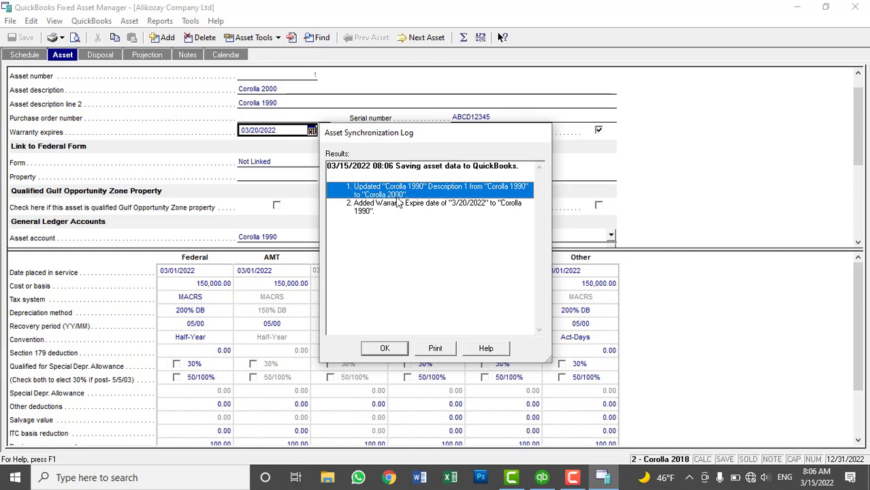
{"action": "left_click", "coordinate": [366, 209]}
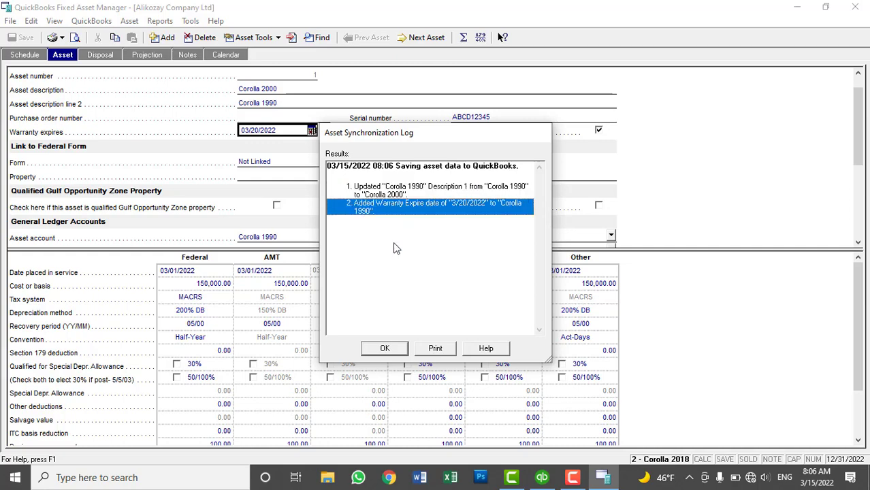
{"action": "left_click", "coordinate": [385, 349]}
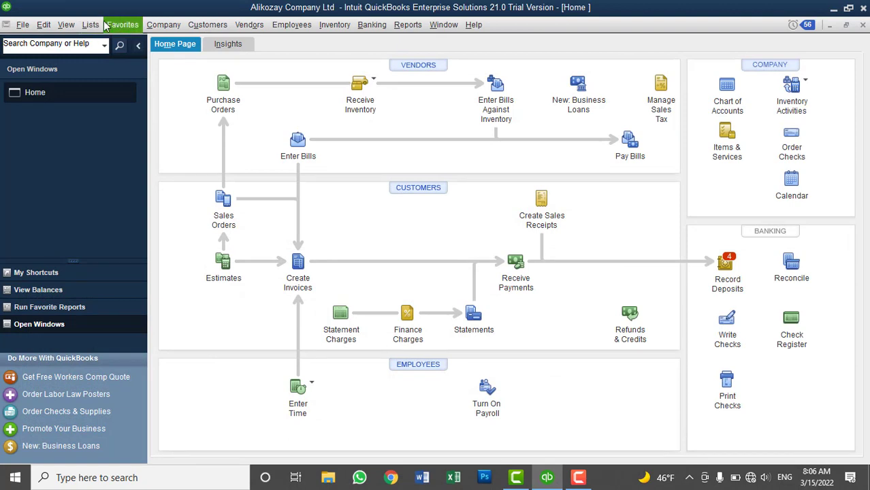
Step: Verify the Corolla 2000 record in the Fixed Asset Item List without saving changes
{"action": "left_click", "coordinate": [90, 24]}
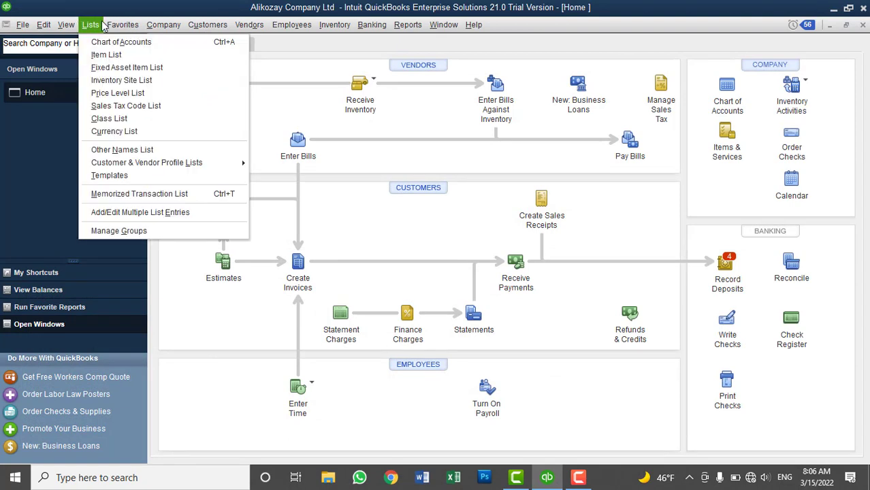
{"action": "left_click", "coordinate": [114, 71]}
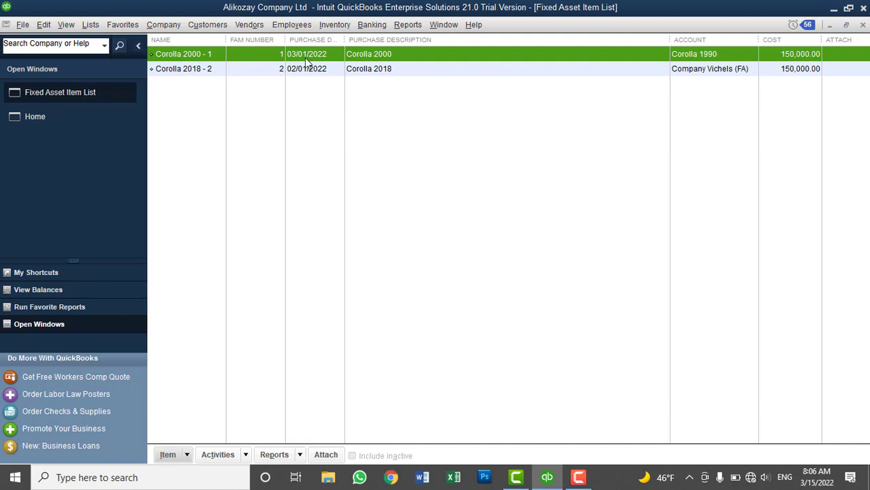
{"action": "double_click", "coordinate": [193, 55]}
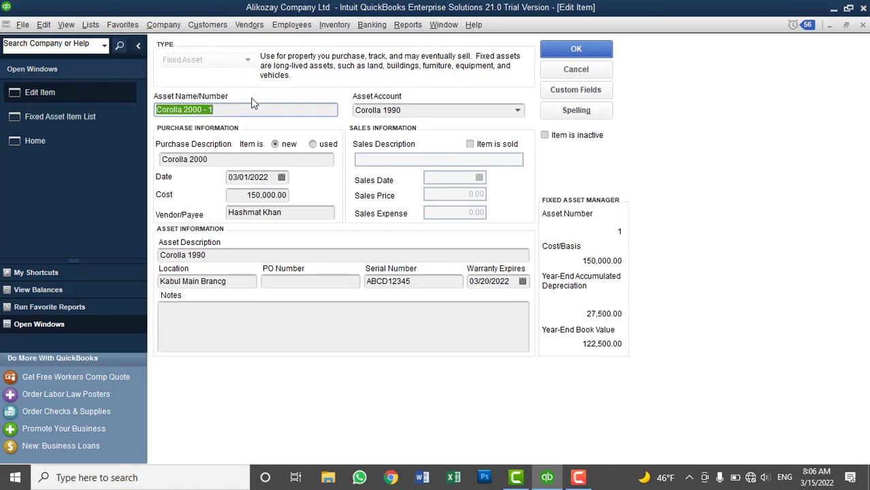
{"action": "left_click", "coordinate": [494, 282]}
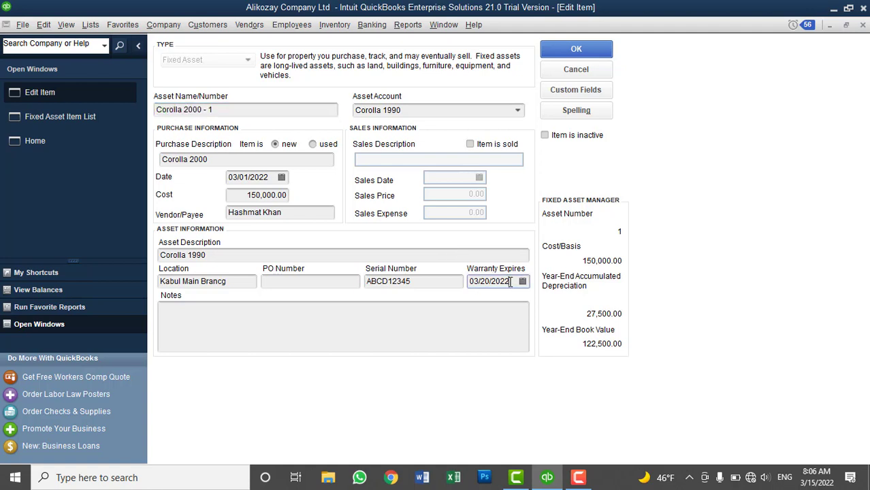
{"action": "left_click", "coordinate": [557, 69]}
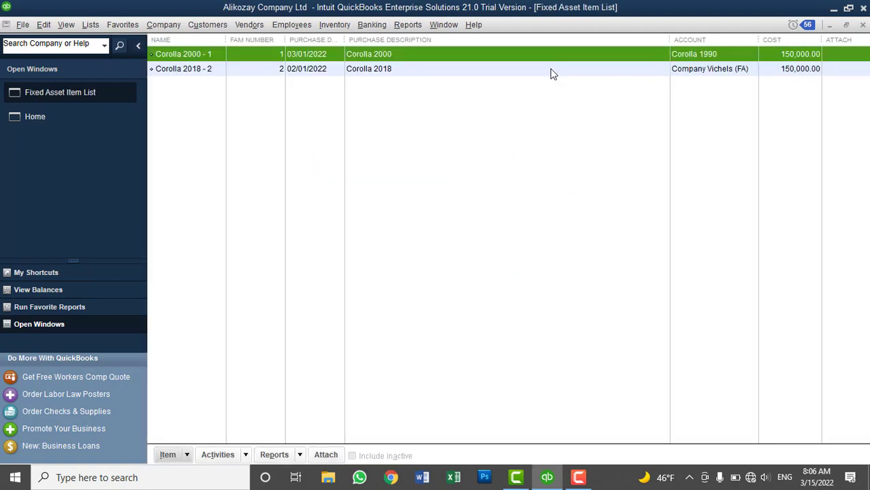
Step: Close the Fixed Asset Item List
{"action": "left_click", "coordinate": [863, 25]}
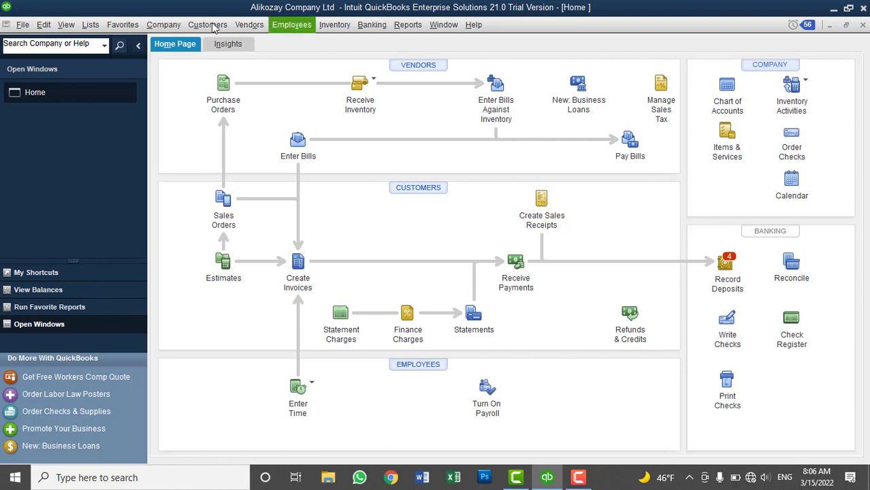
{"action": "left_click", "coordinate": [91, 25]}
{"action": "left_click", "coordinate": [121, 30]}
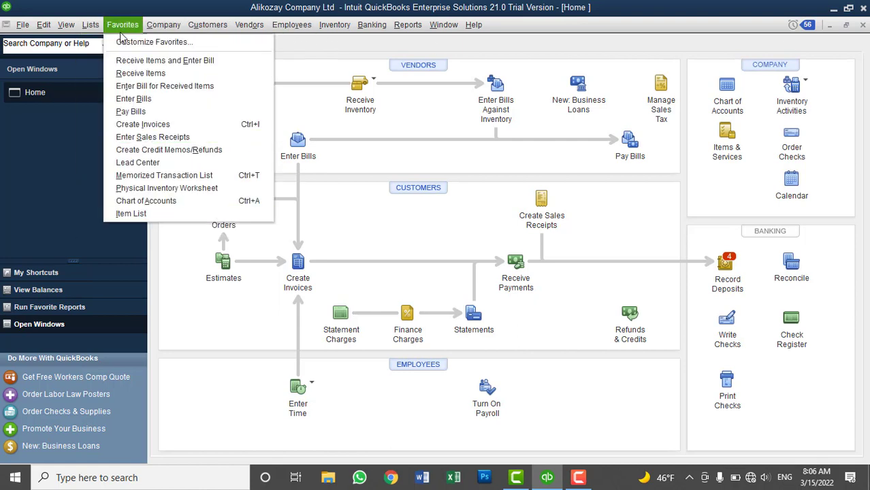
Step: Start Company > Prepare Letters with Envelopes > Customer Letters and copy the letter templates
{"action": "left_click", "coordinate": [163, 25]}
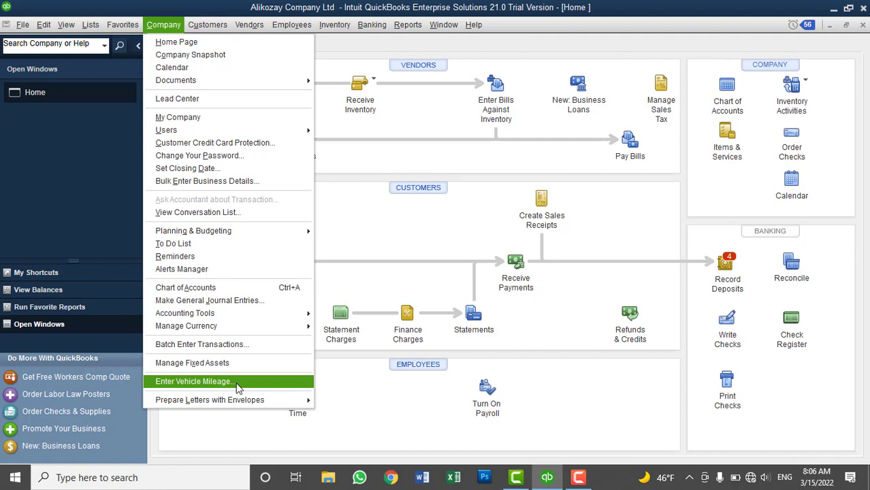
{"action": "mouse_move", "coordinate": [243, 402]}
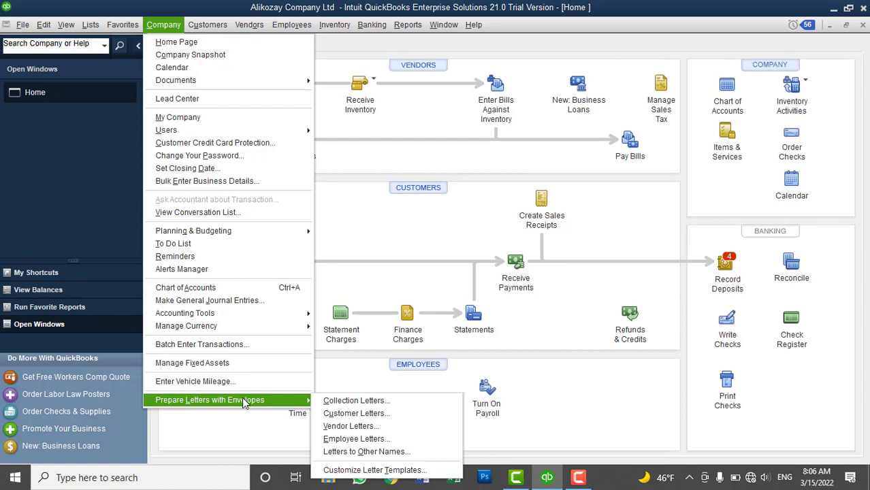
{"action": "left_click", "coordinate": [354, 413]}
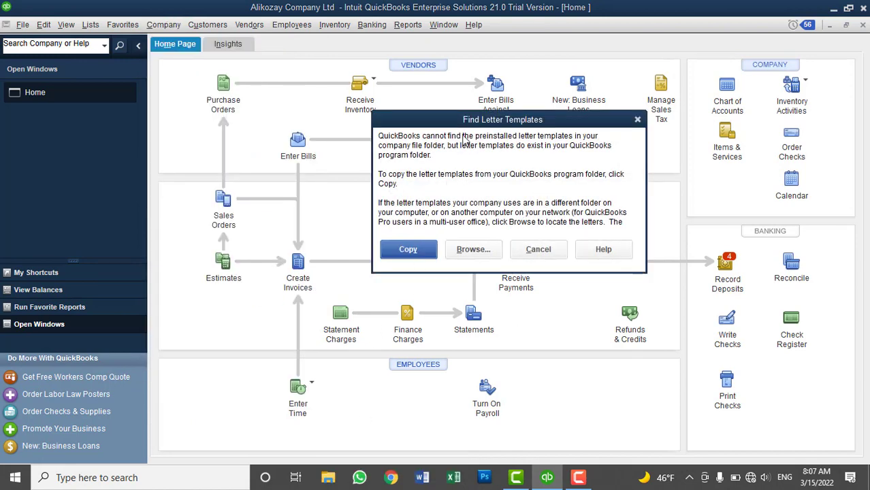
{"action": "left_click_drag", "start_coordinate": [463, 124], "coordinate": [366, 92]}
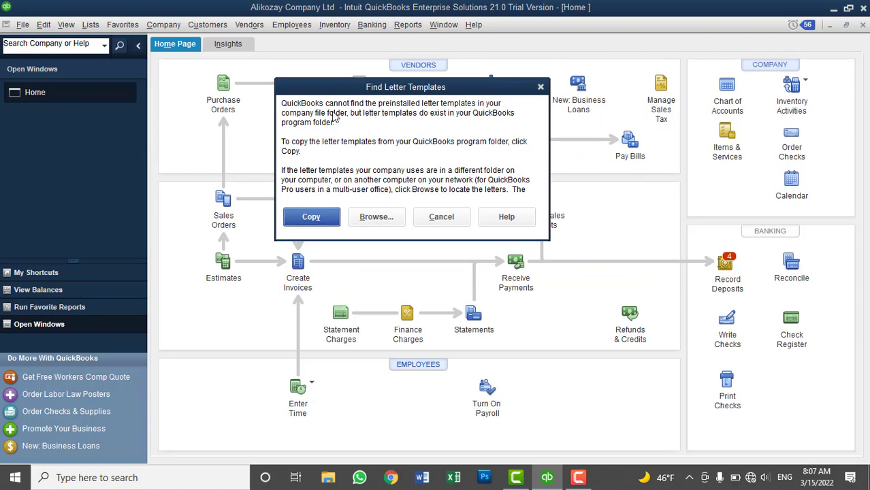
{"action": "left_click", "coordinate": [312, 218]}
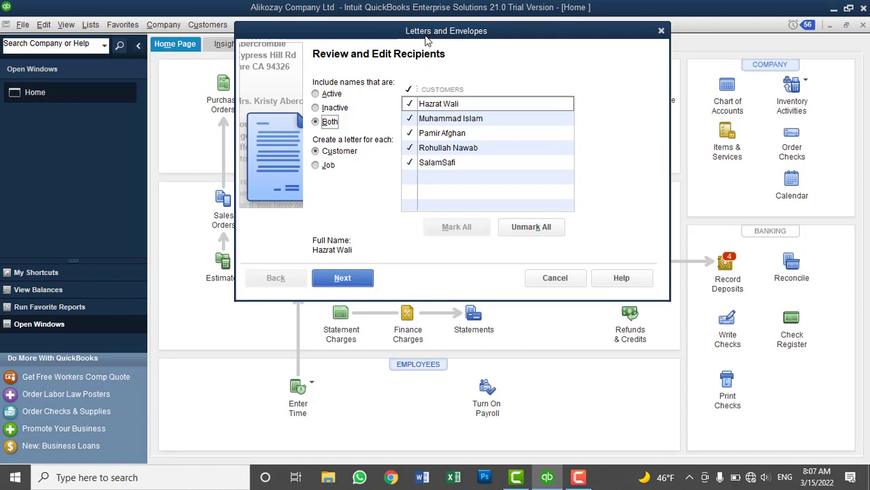
Step: Limit recipients to active customers, one letter per customer, with only one customer marked
{"action": "left_click", "coordinate": [331, 94]}
{"action": "left_click", "coordinate": [333, 107]}
{"action": "left_click", "coordinate": [329, 121]}
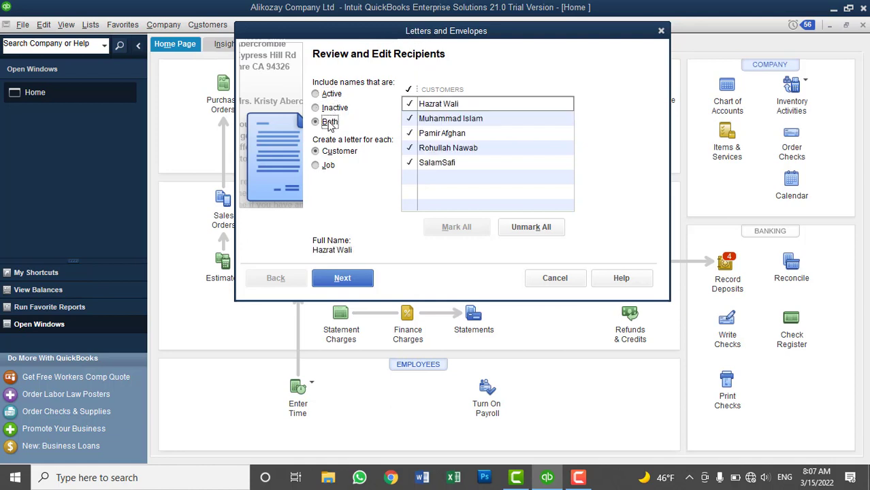
{"action": "left_click", "coordinate": [330, 94]}
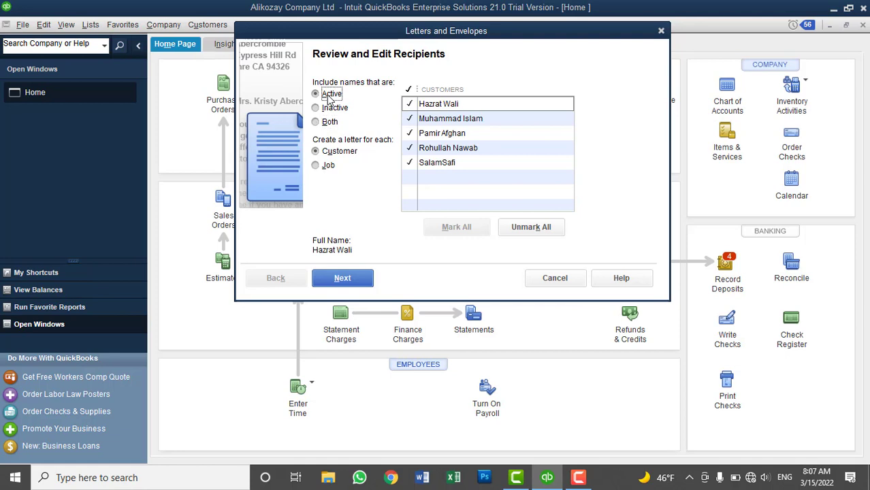
{"action": "left_click", "coordinate": [326, 167]}
{"action": "left_click", "coordinate": [327, 151]}
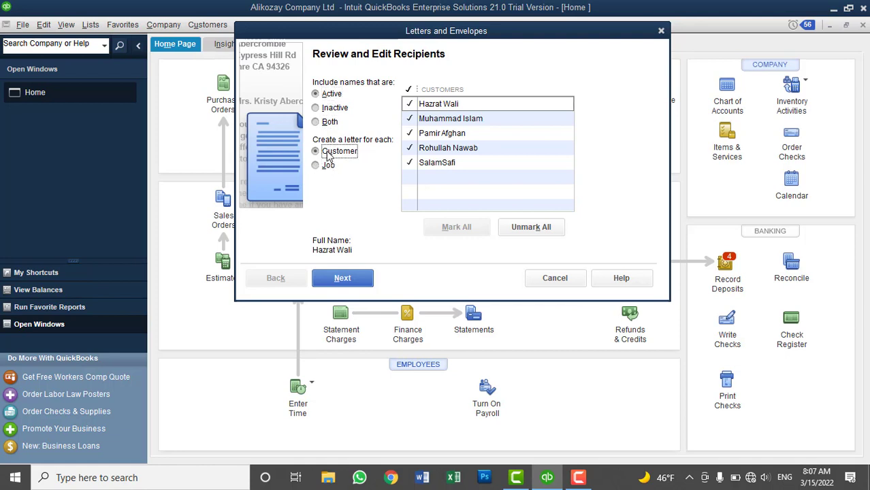
{"action": "left_click", "coordinate": [417, 105]}
{"action": "left_click", "coordinate": [417, 134]}
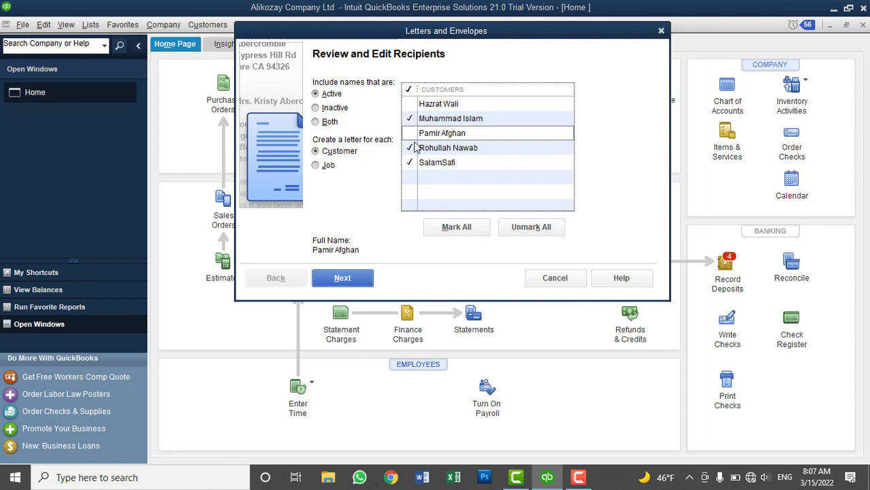
{"action": "left_click", "coordinate": [417, 148]}
{"action": "left_click", "coordinate": [417, 163]}
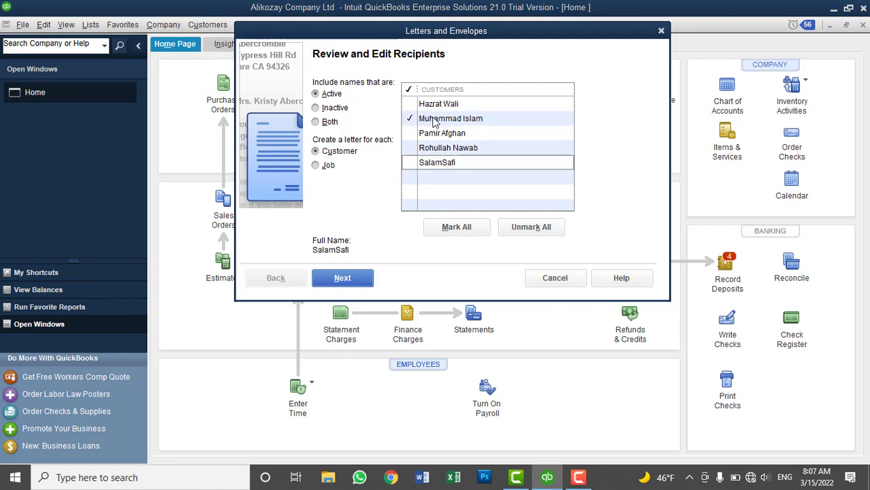
{"action": "left_click", "coordinate": [361, 277]}
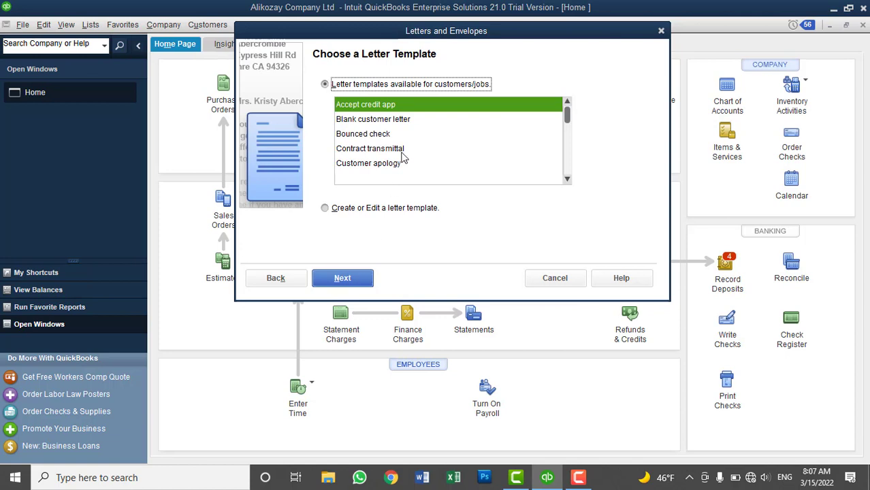
Step: Choose the Customer apology template after comparing other templates, and continue
{"action": "left_click", "coordinate": [389, 167]}
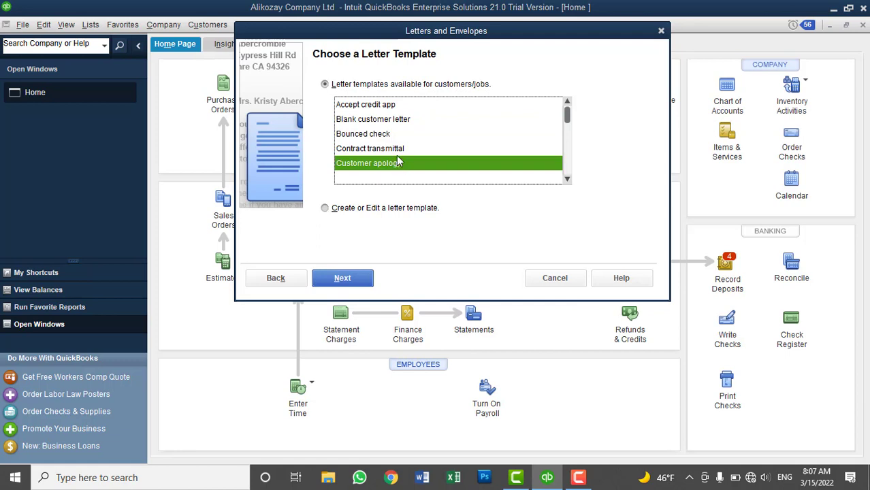
{"action": "left_click", "coordinate": [374, 106]}
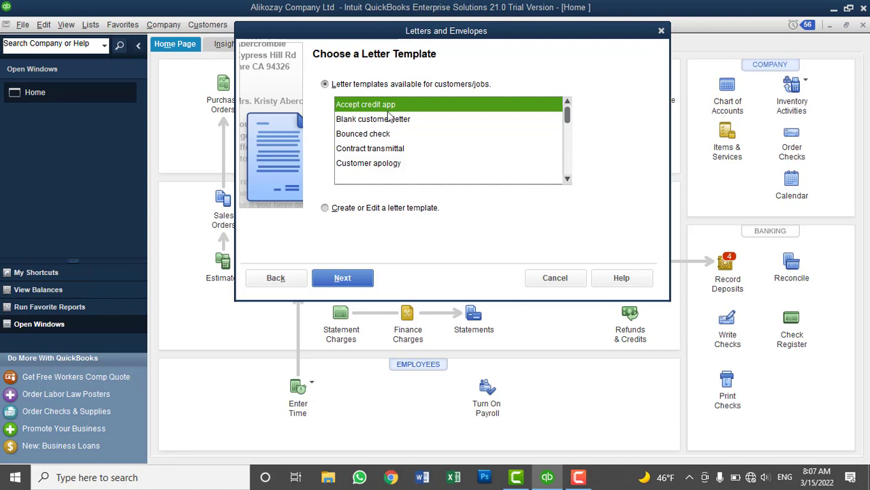
{"action": "left_click", "coordinate": [356, 123]}
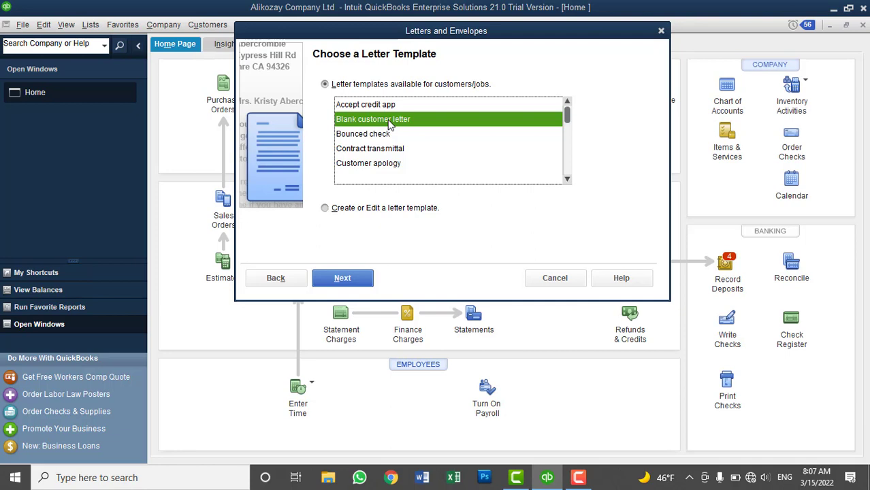
{"action": "left_click", "coordinate": [371, 165]}
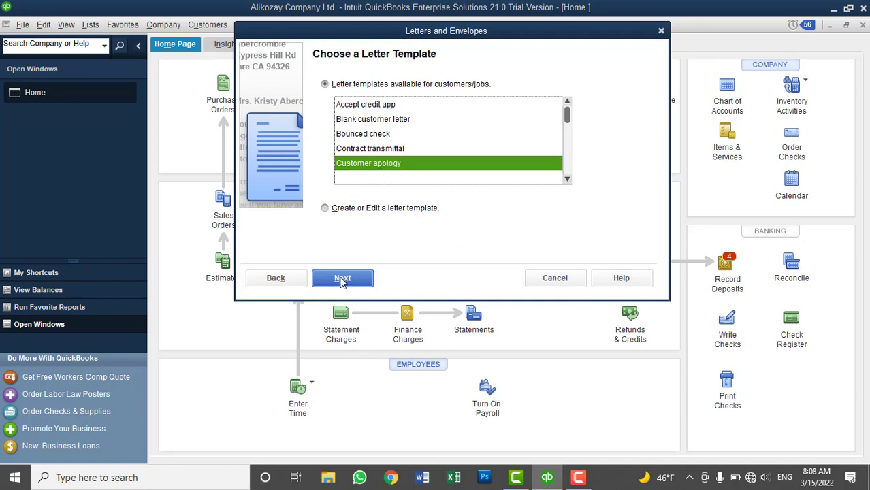
{"action": "left_click", "coordinate": [363, 211]}
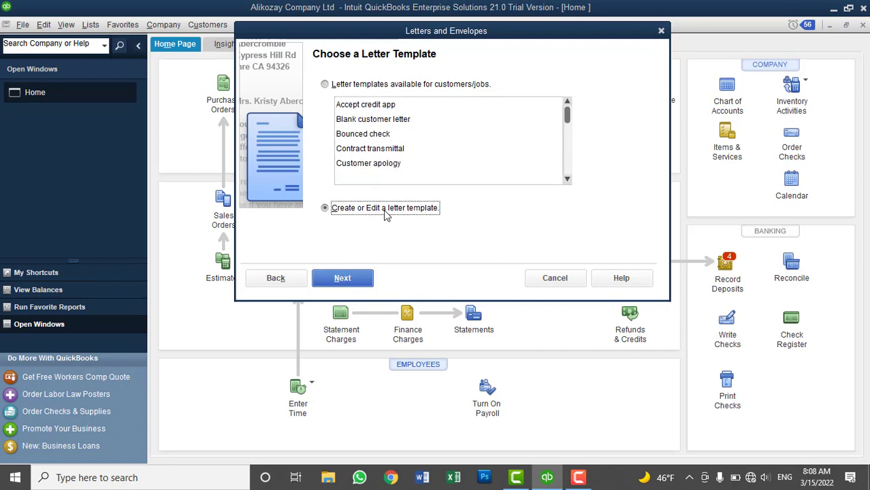
{"action": "left_click", "coordinate": [376, 86]}
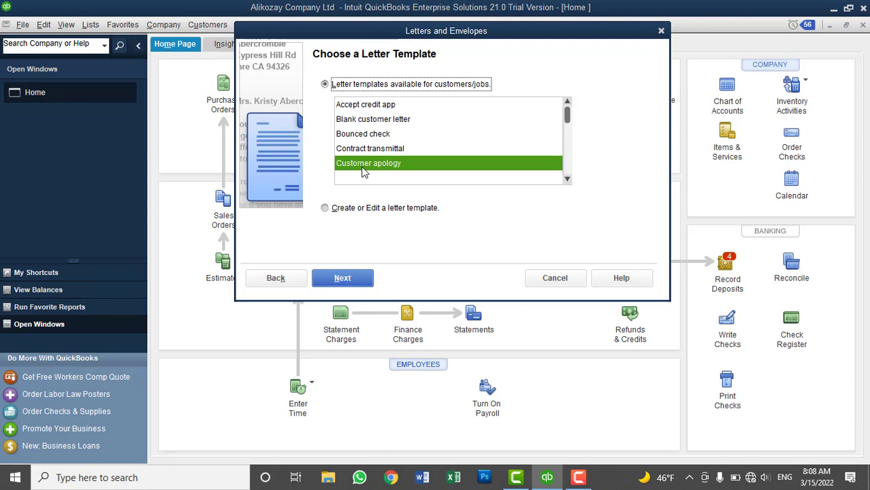
{"action": "left_click", "coordinate": [343, 281]}
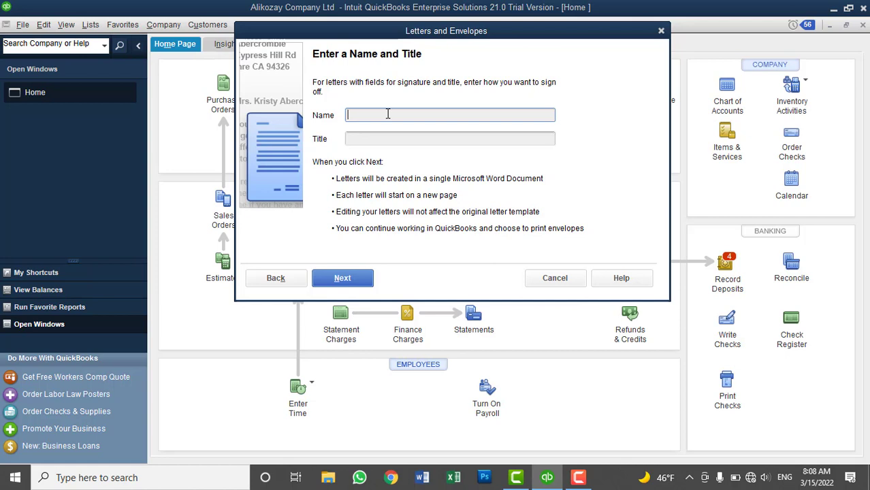
Step: Enter the signer's full name and the title CEO
{"action": "key", "text": "Tab"}
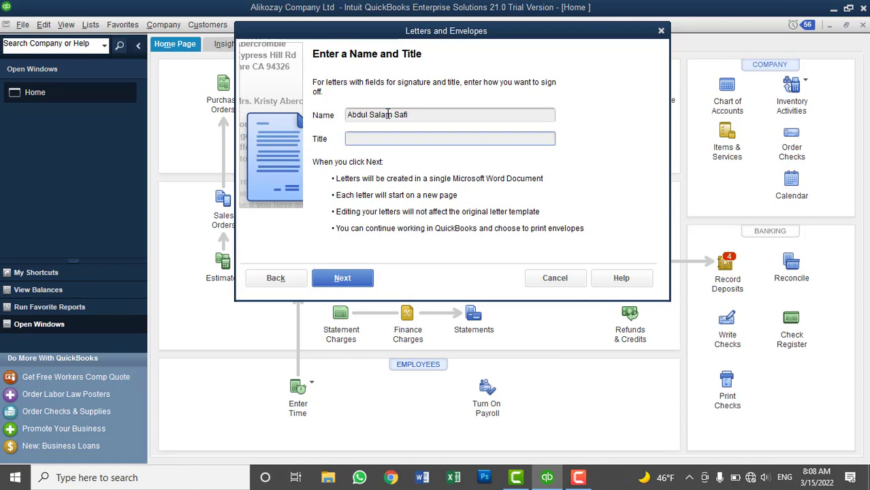
{"action": "type", "text": "CEO"}
Step: Generate the letter, suppressing the missing-information warning so it opens in Word
{"action": "left_click", "coordinate": [364, 283]}
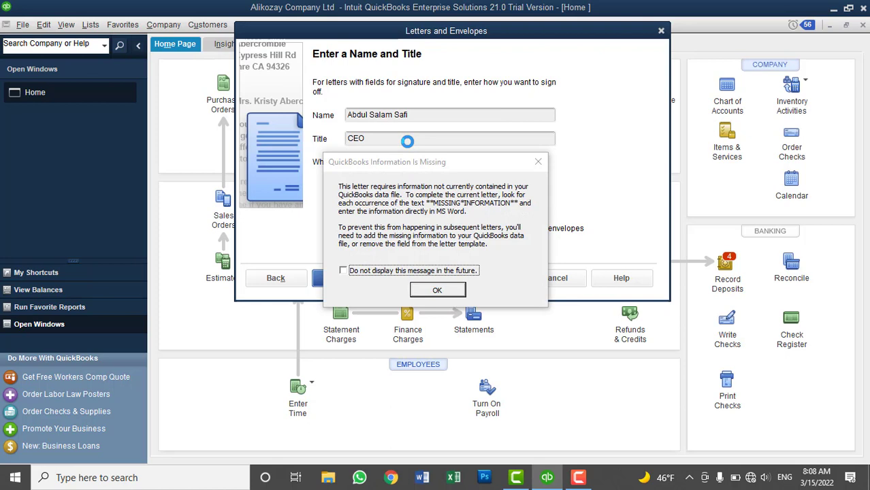
{"action": "left_click", "coordinate": [396, 272]}
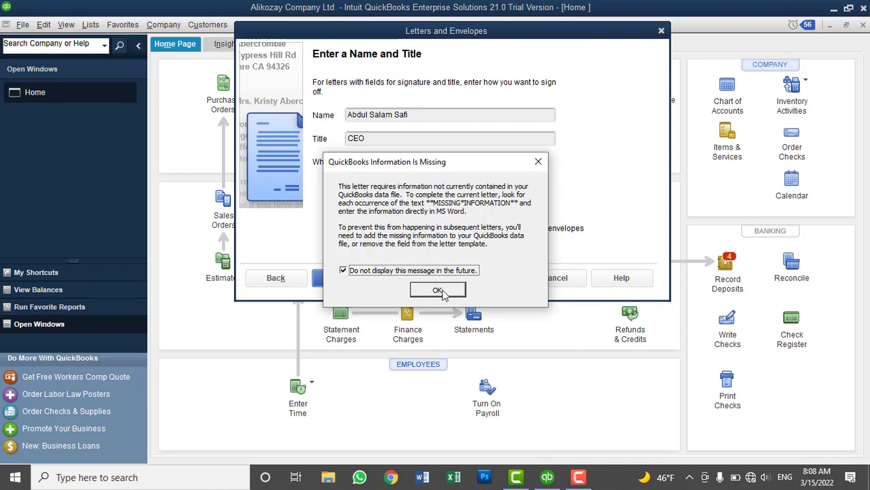
{"action": "left_click", "coordinate": [438, 291]}
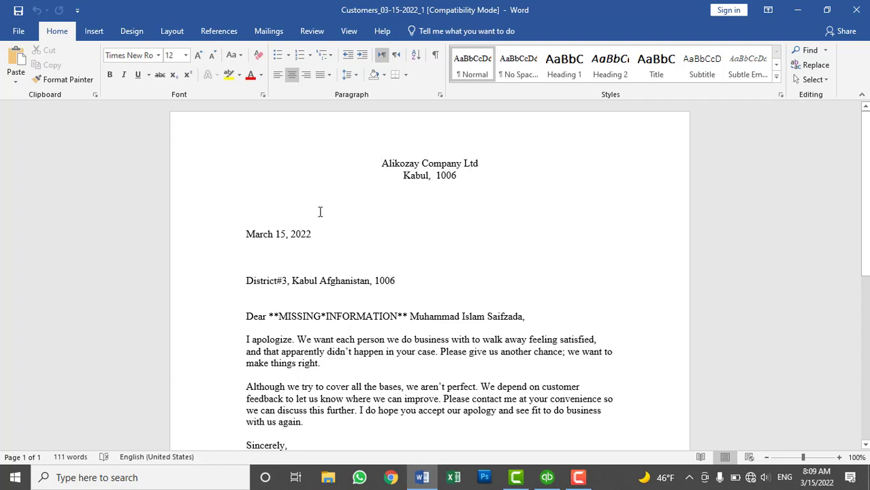
Step: Replace the **MISSING*INFORMATION** placeholder in the greeting with 'Mr.'
{"action": "scroll", "coordinate": [278, 256], "scroll_direction": "down", "scroll_amount": 1}
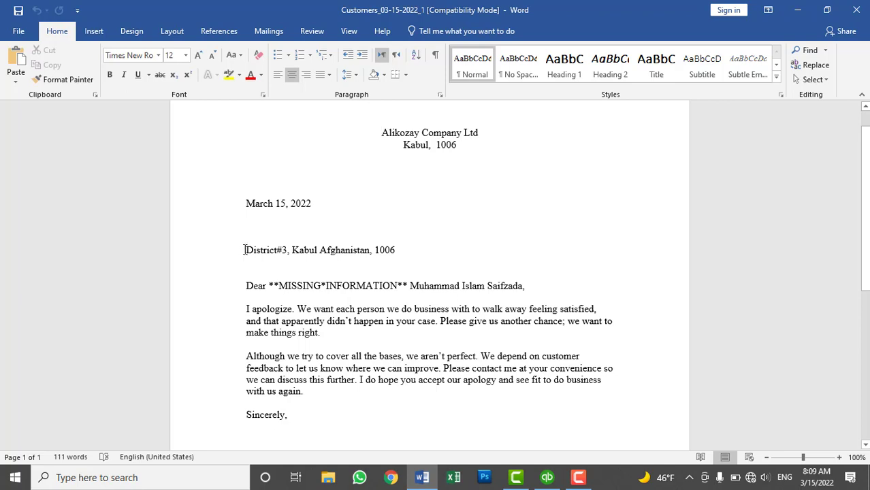
{"action": "left_click", "coordinate": [245, 250]}
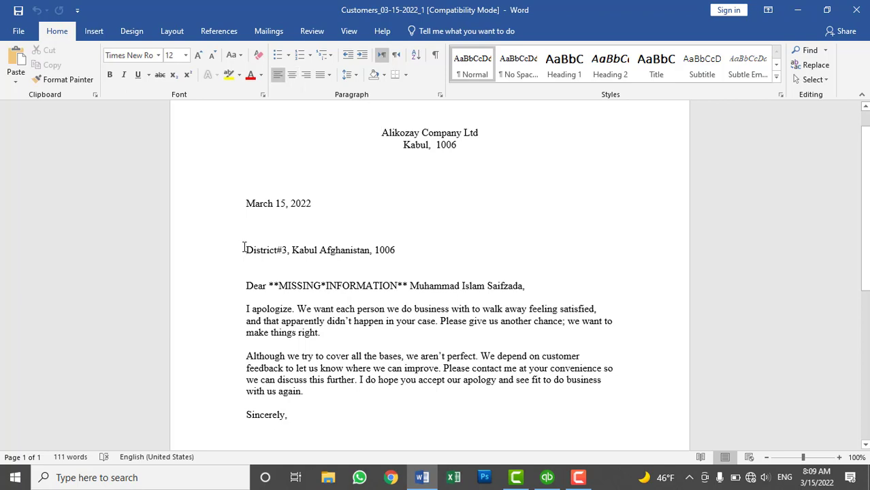
{"action": "left_click_drag", "start_coordinate": [270, 286], "coordinate": [409, 286]}
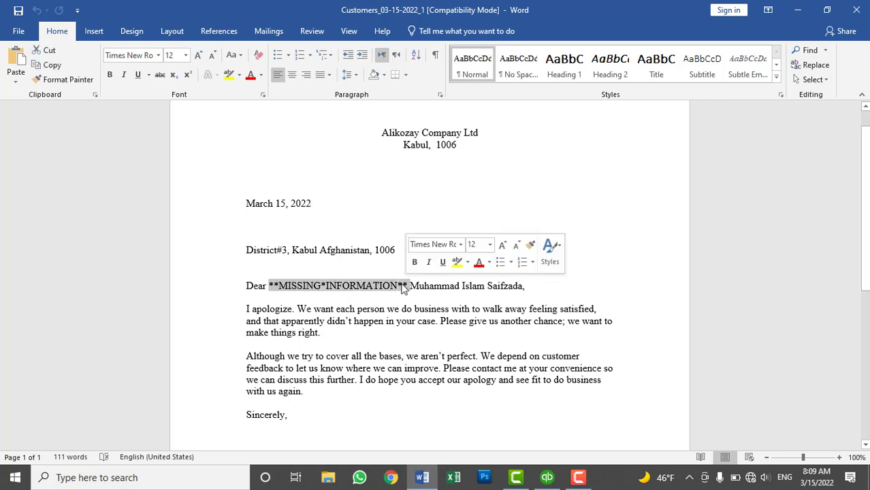
{"action": "key", "text": "Delete"}
{"action": "type", "text": "Mr"}
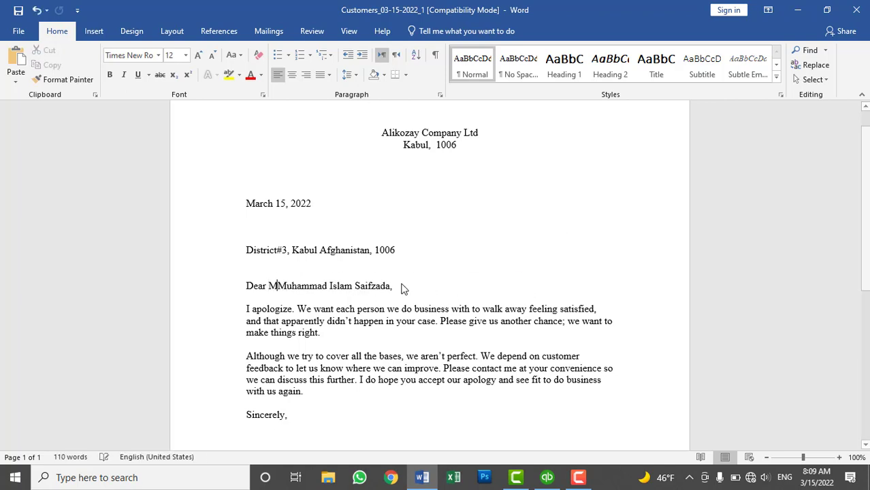
{"action": "type", "text": "."}
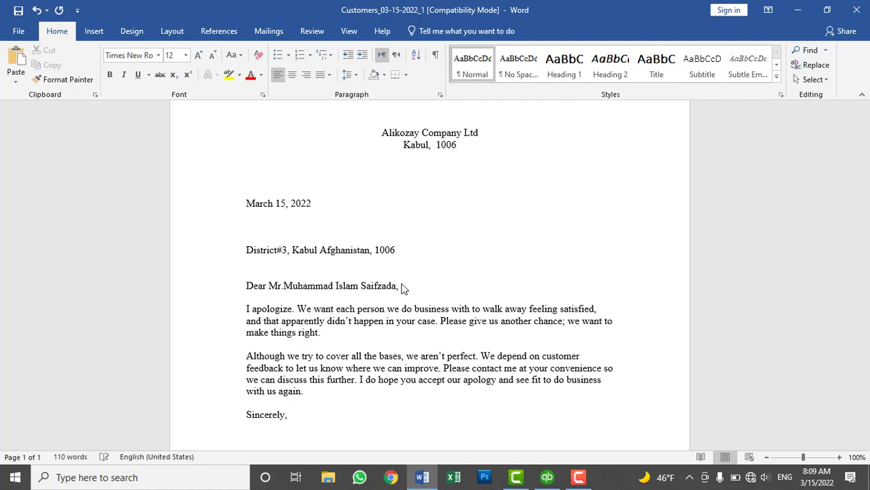
Step: Check the three signature lines with the signer's name and CEO title
{"action": "scroll", "coordinate": [392, 283], "scroll_direction": "down", "scroll_amount": 2}
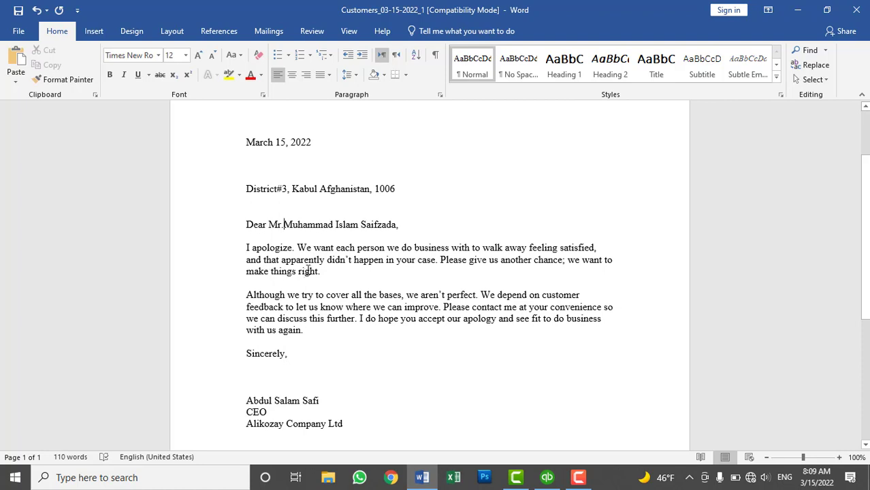
{"action": "scroll", "coordinate": [289, 322], "scroll_direction": "down", "scroll_amount": 2}
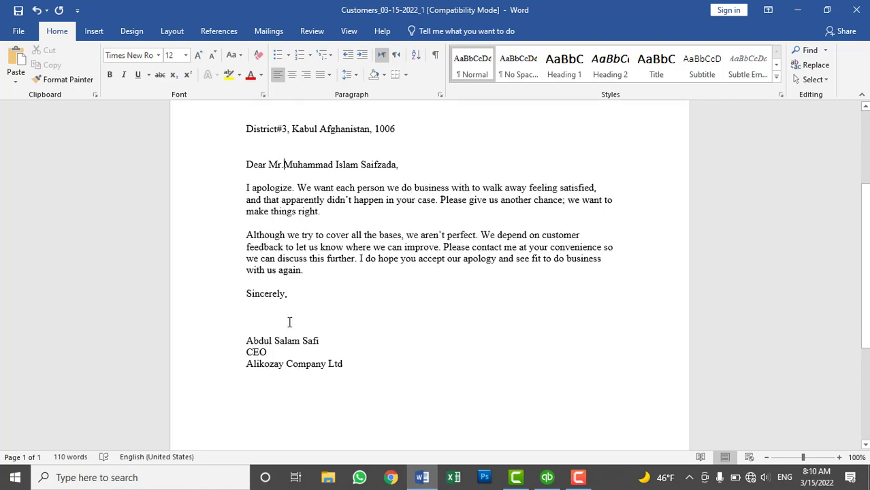
{"action": "double_click", "coordinate": [265, 291]}
{"action": "triple_click", "coordinate": [263, 341]}
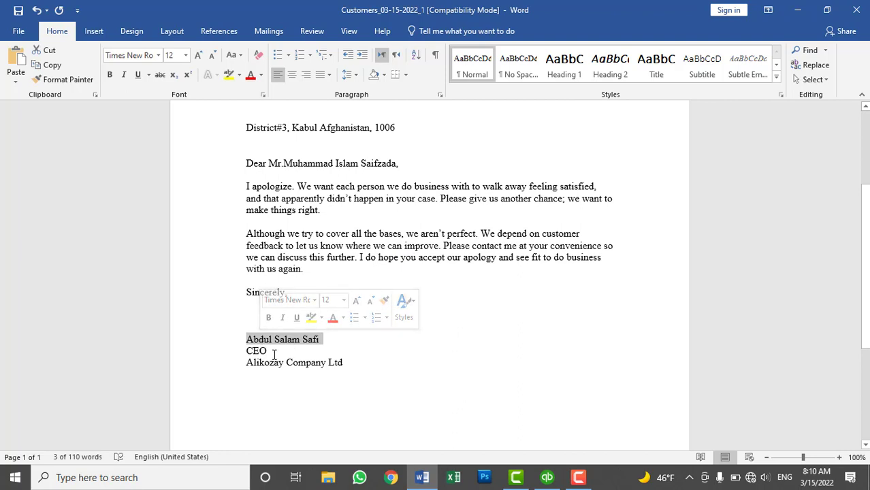
{"action": "left_click", "coordinate": [272, 351]}
{"action": "mouse_move", "coordinate": [344, 365]}
{"action": "left_mouse_down"}
{"action": "mouse_move", "coordinate": [246, 353]}
{"action": "mouse_move", "coordinate": [241, 337]}
{"action": "left_mouse_up"}
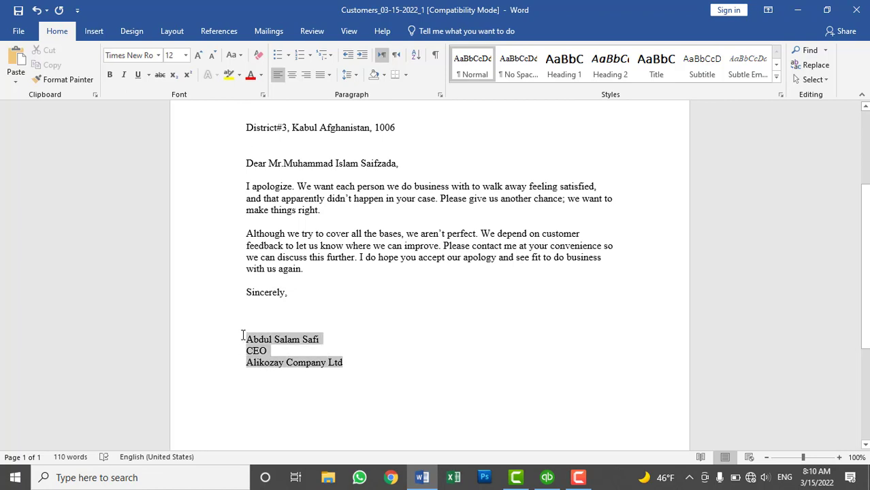
{"action": "left_click", "coordinate": [368, 222]}
{"action": "scroll", "coordinate": [383, 249], "scroll_direction": "up", "scroll_amount": 3}
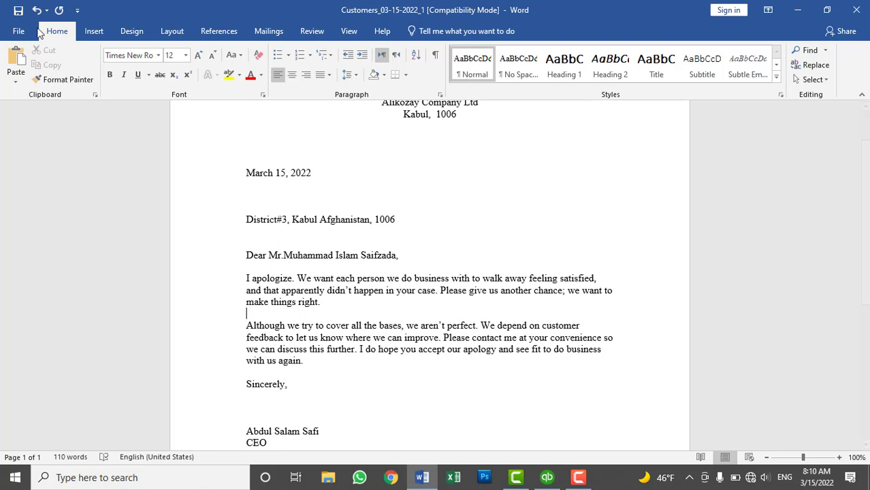
Step: Open Page Borders from the Design tab and browse the border Art designs
{"action": "left_click", "coordinate": [180, 32]}
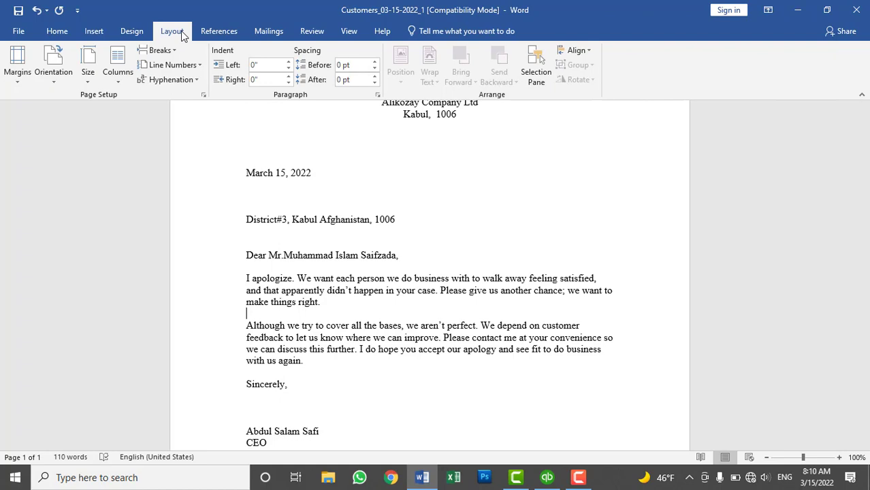
{"action": "left_click", "coordinate": [133, 32]}
{"action": "left_click", "coordinate": [825, 68]}
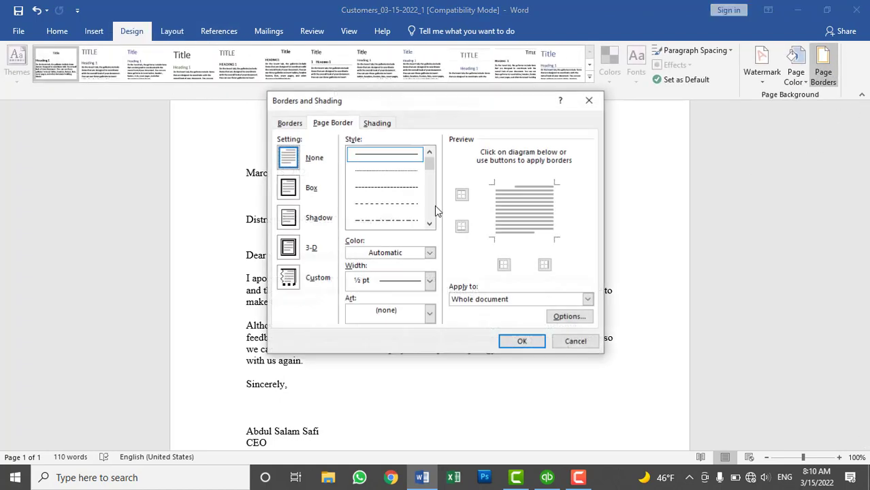
{"action": "left_click", "coordinate": [430, 313]}
{"action": "scroll", "coordinate": [398, 352], "scroll_direction": "down", "scroll_amount": 8}
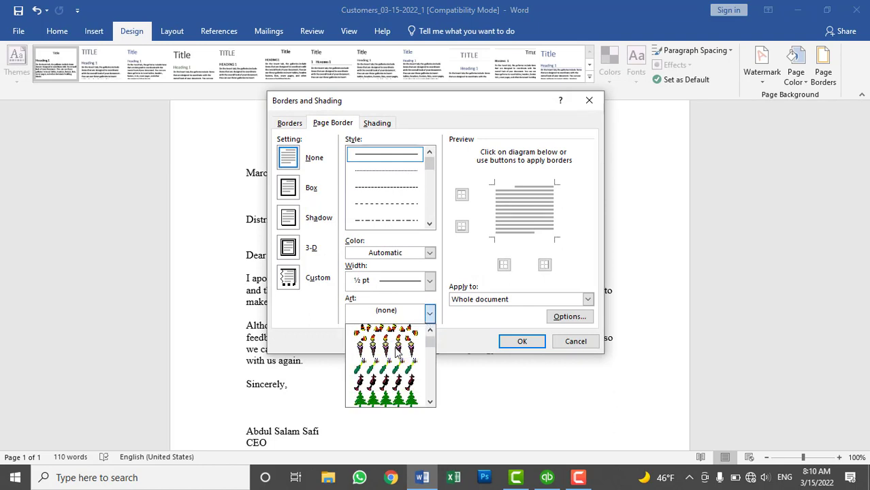